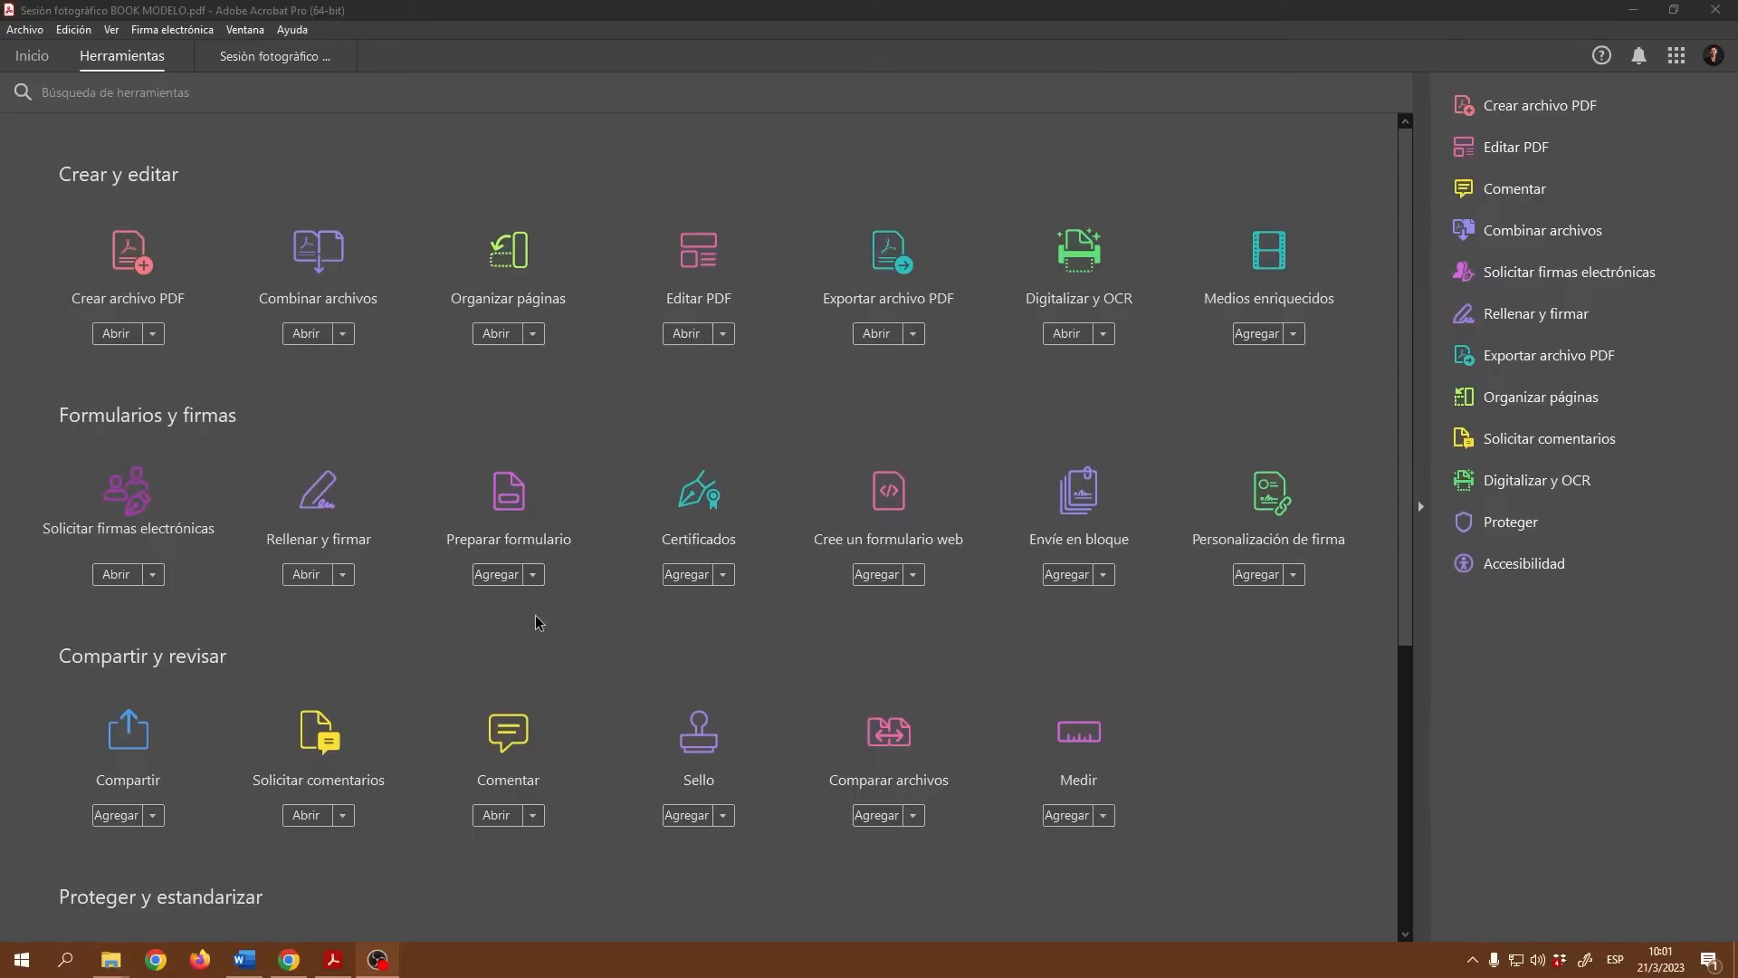
- Open the Prepare Form tool on the current PDF and mark the document as requiring signatures
click(539, 580)
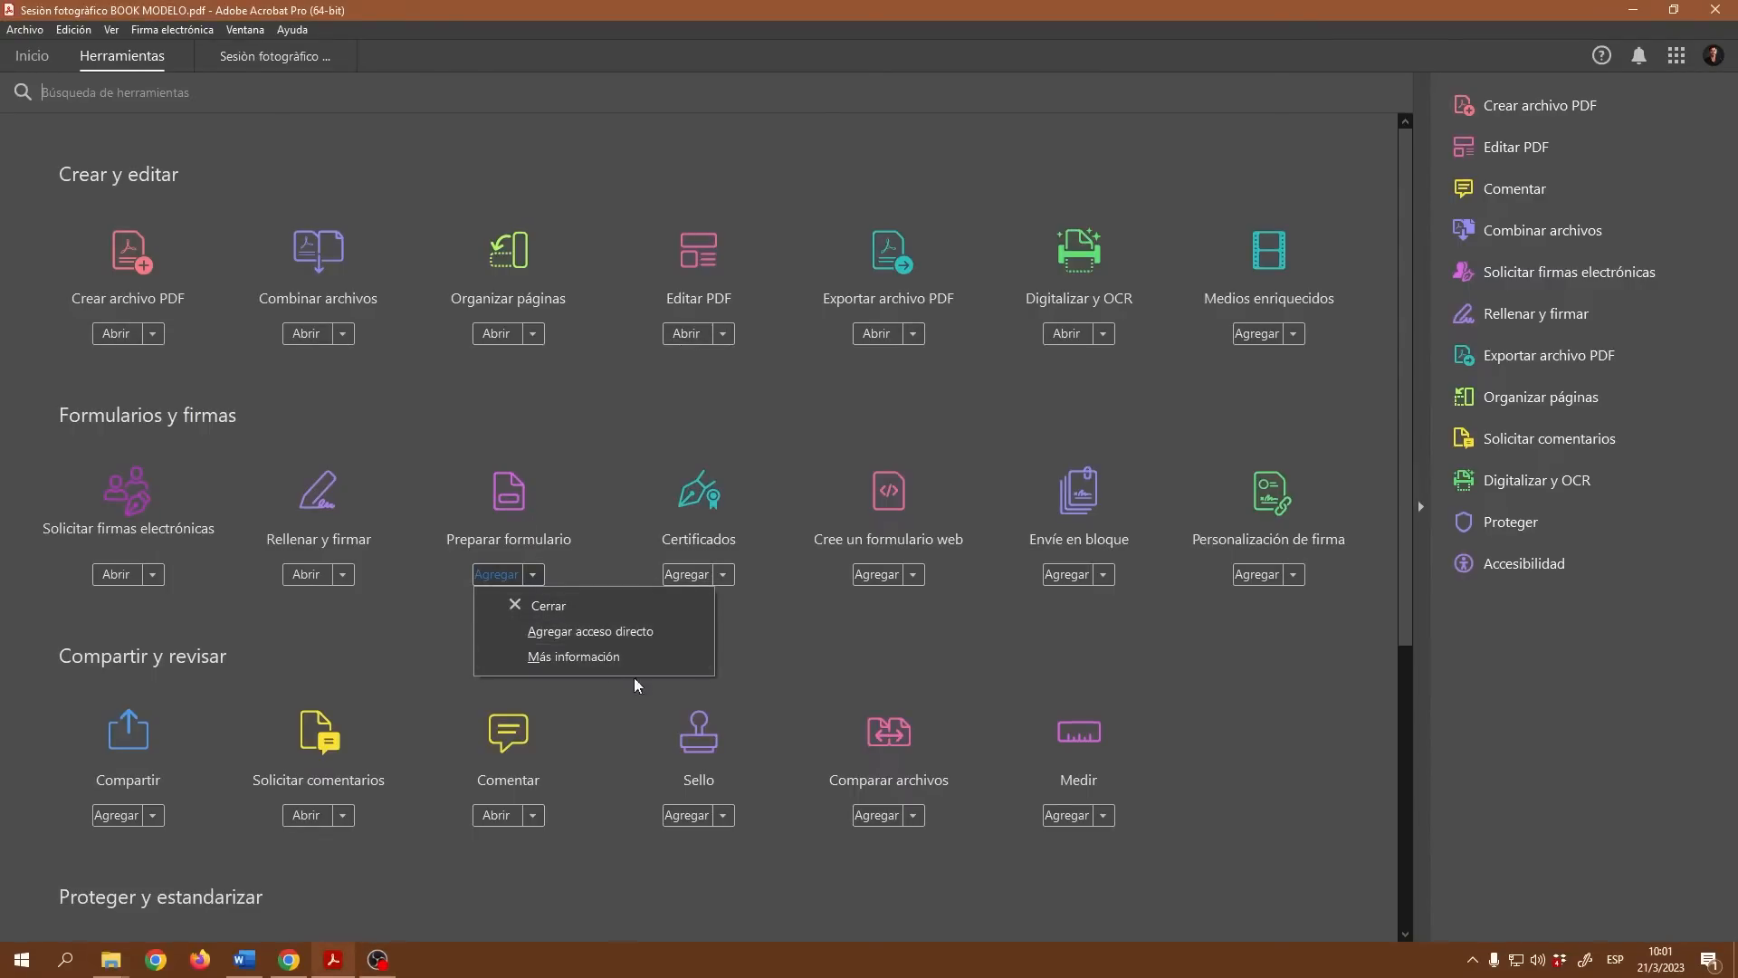
click(804, 648)
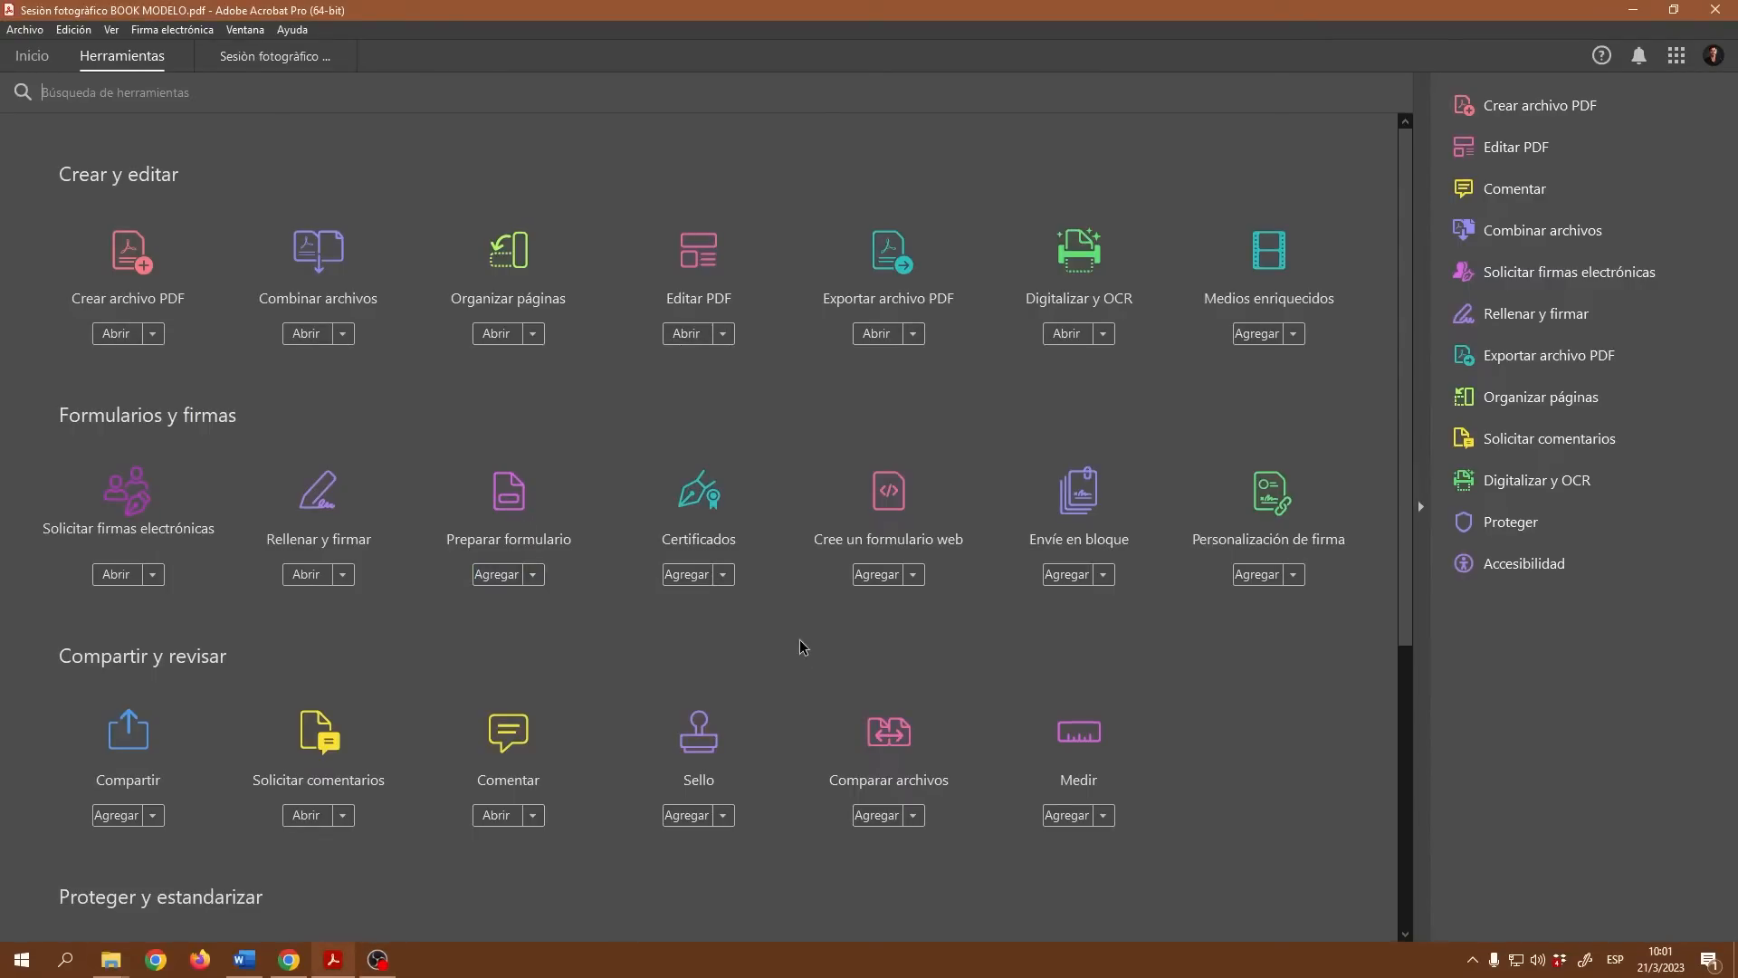
click(499, 578)
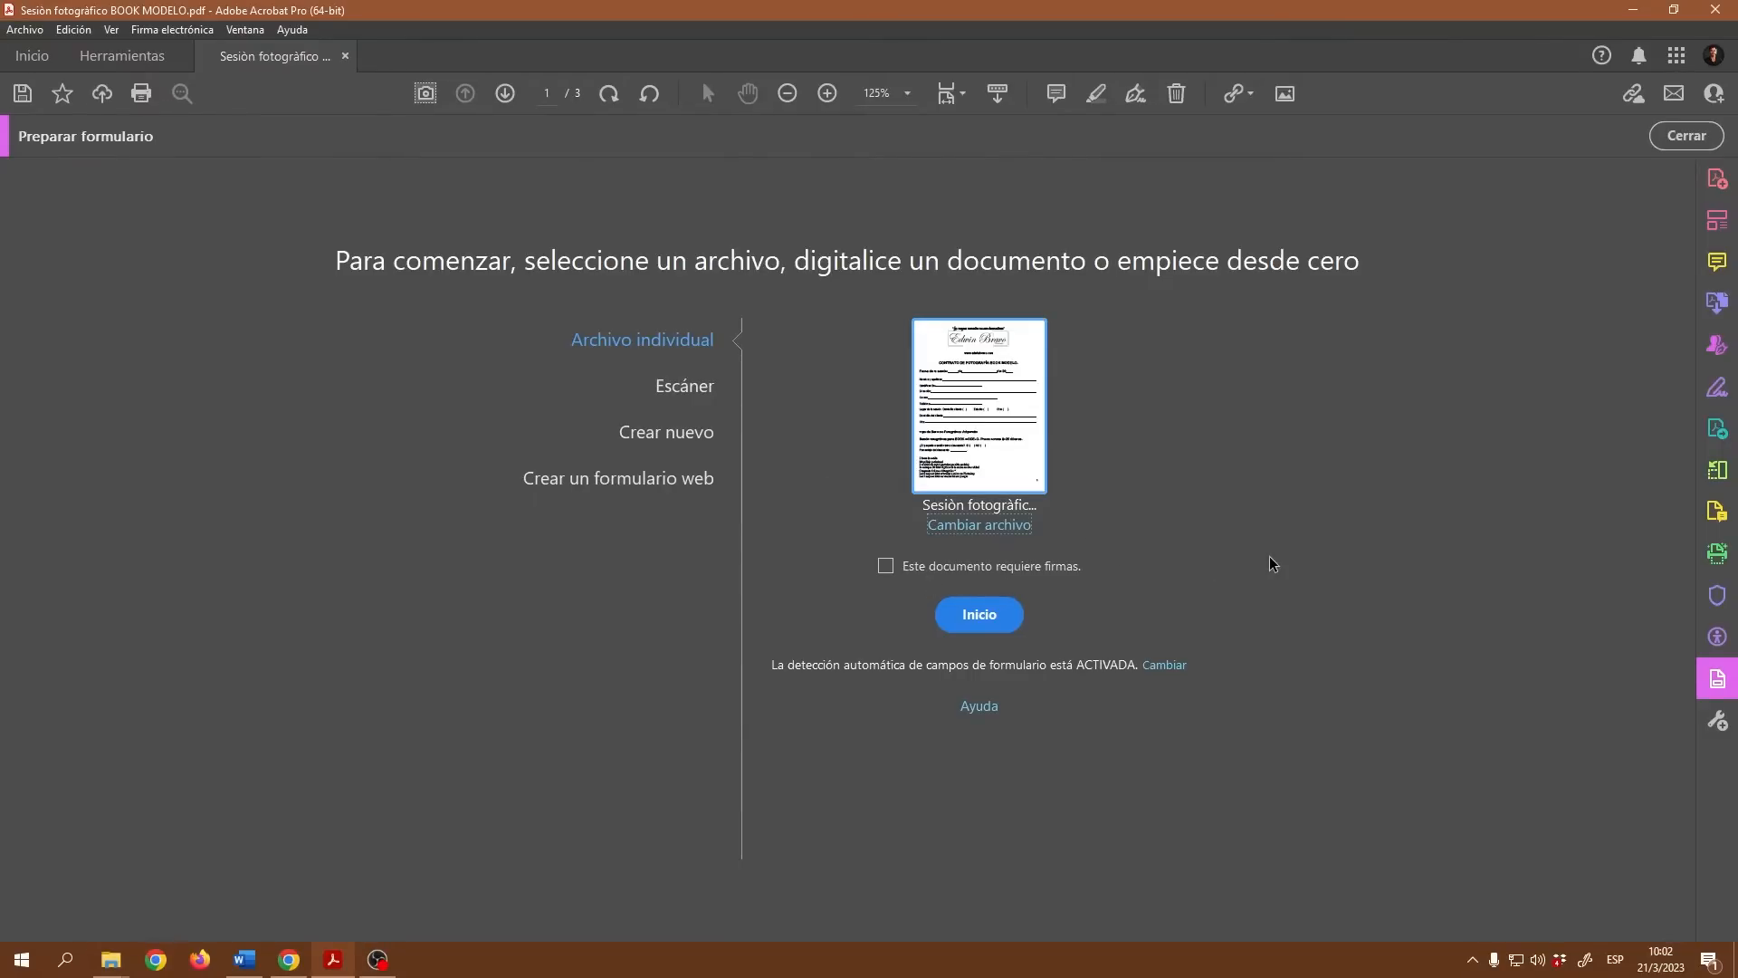
click(888, 570)
- Change the form field highlight color to a custom gray (RGB 193, 193, 193) in the Forms preferences
click(1164, 670)
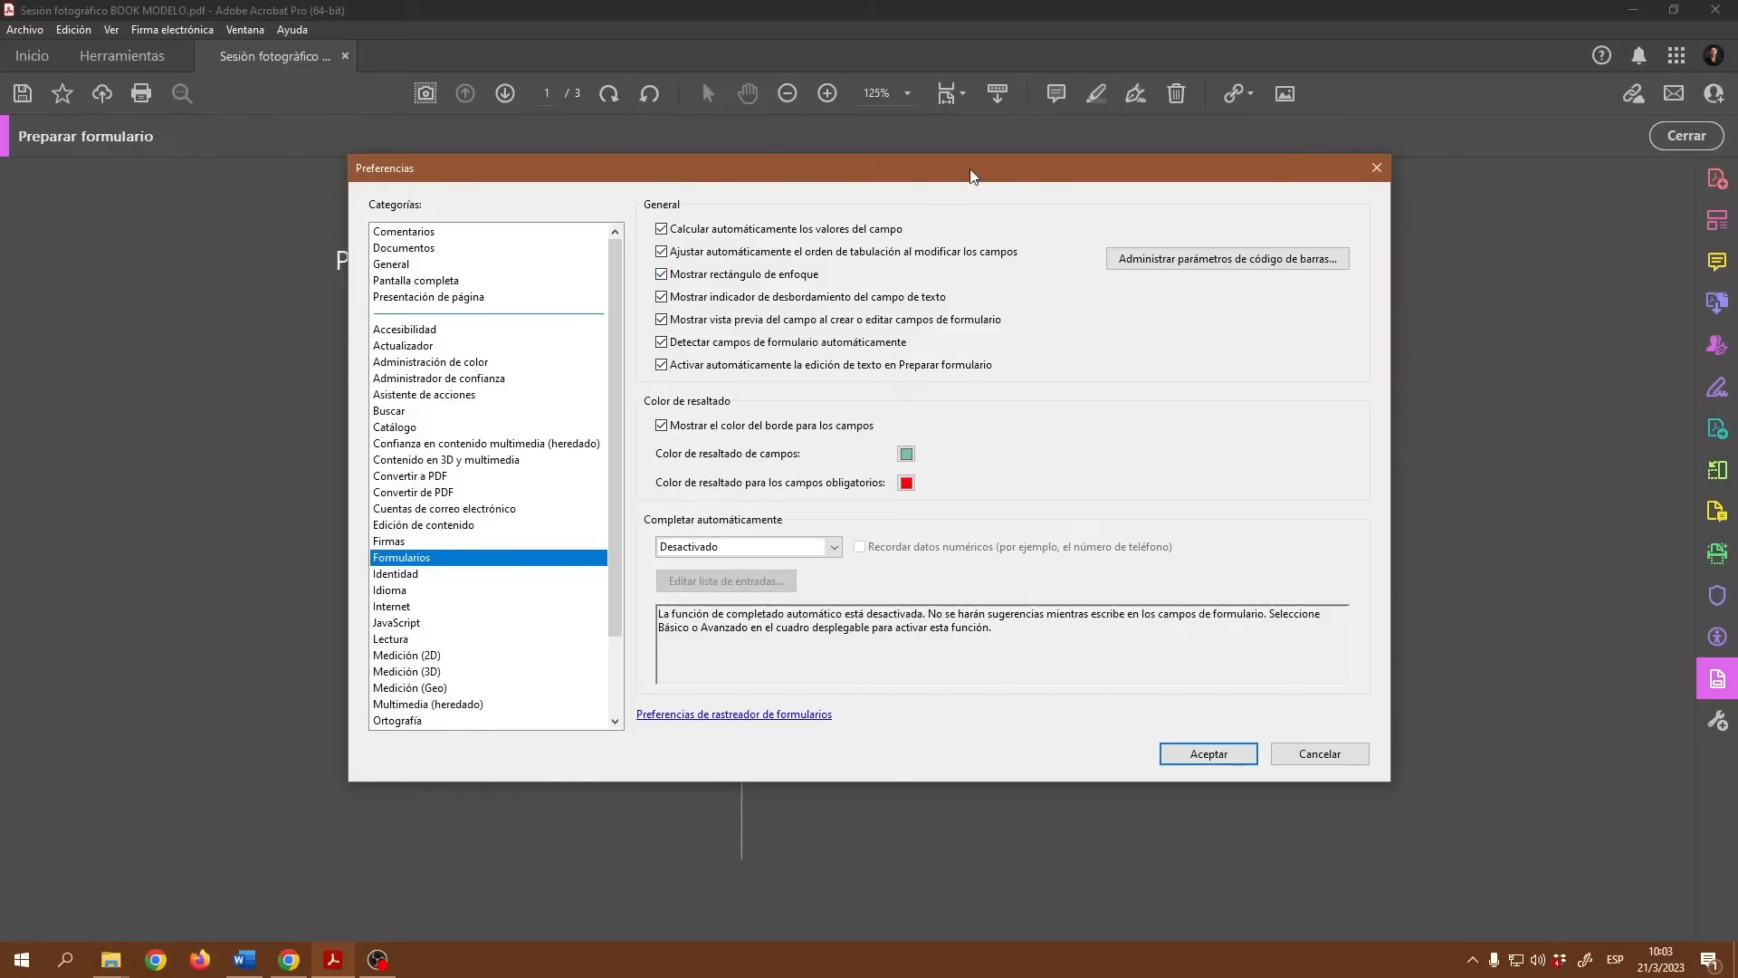
drag(971, 175, 1034, 487)
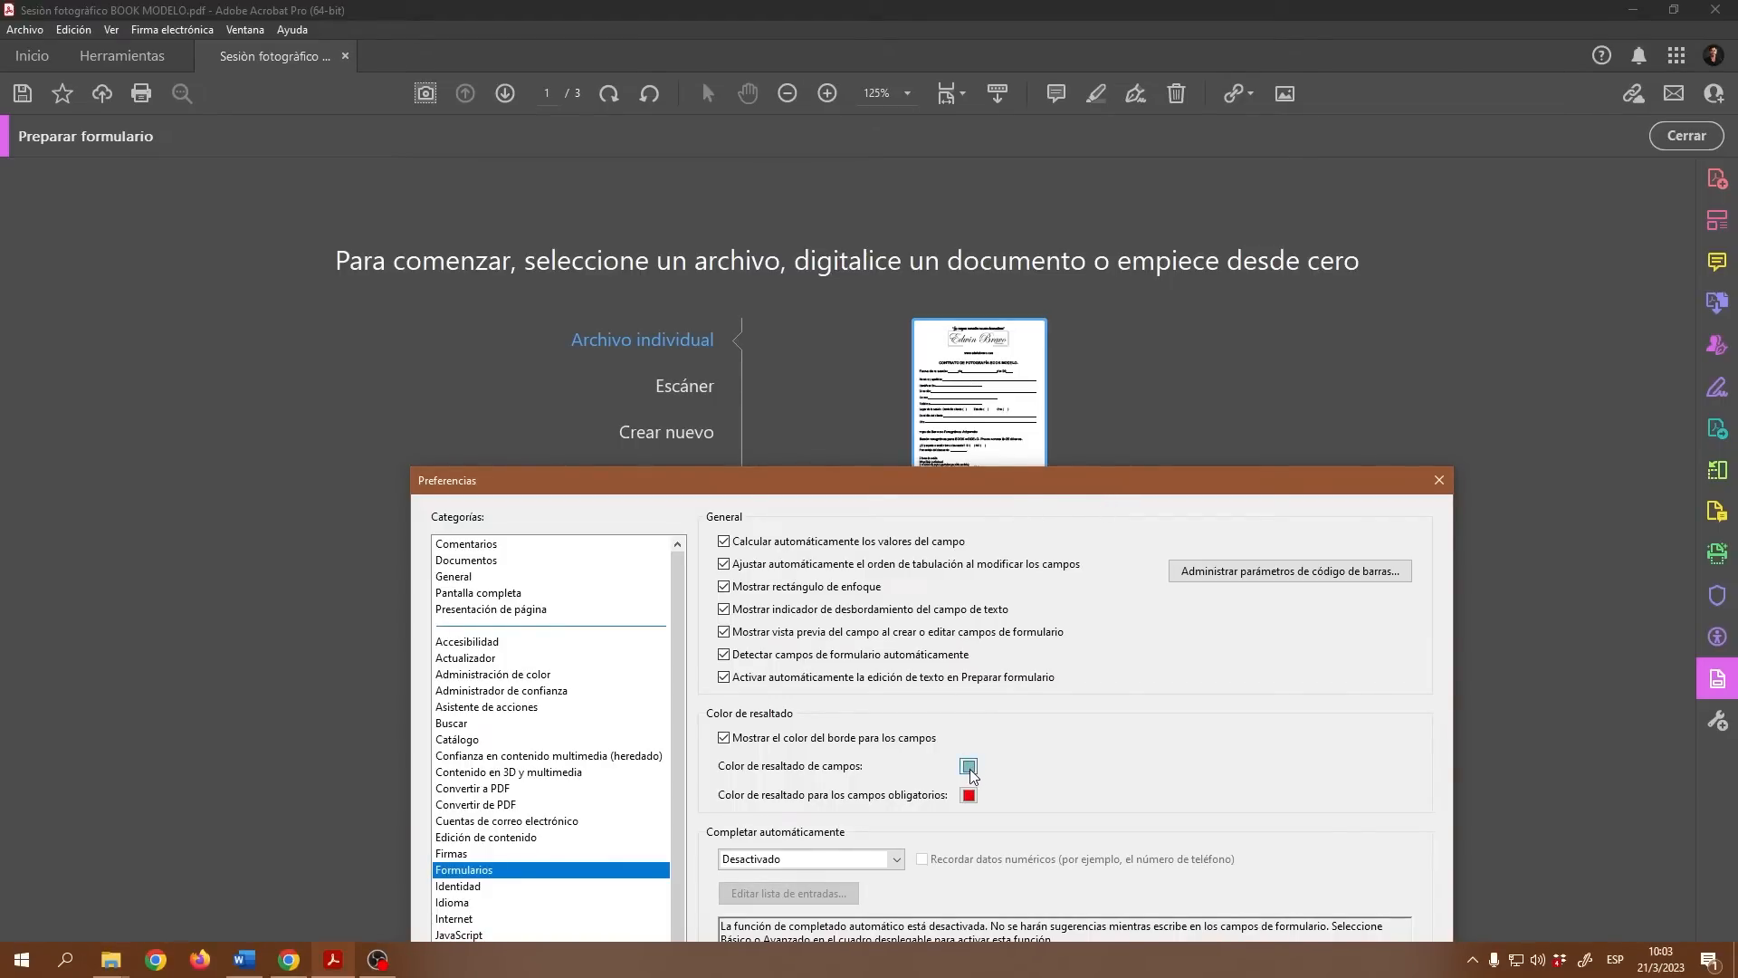
drag(1093, 496, 1115, 180)
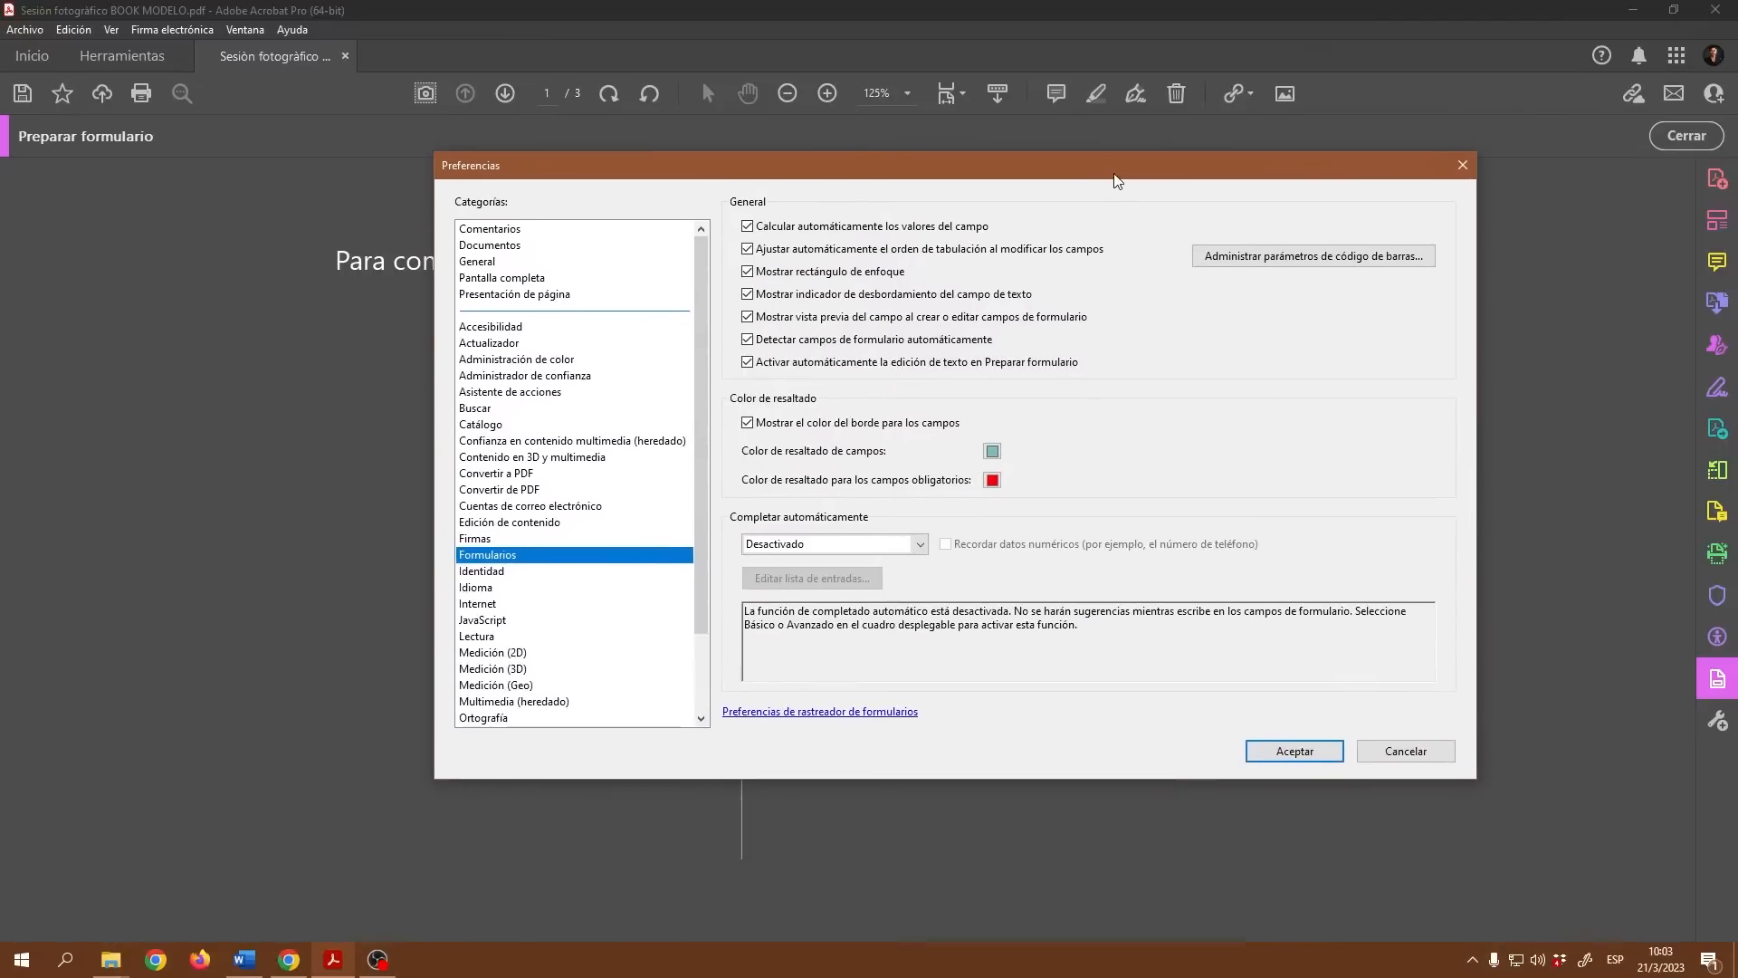
click(992, 451)
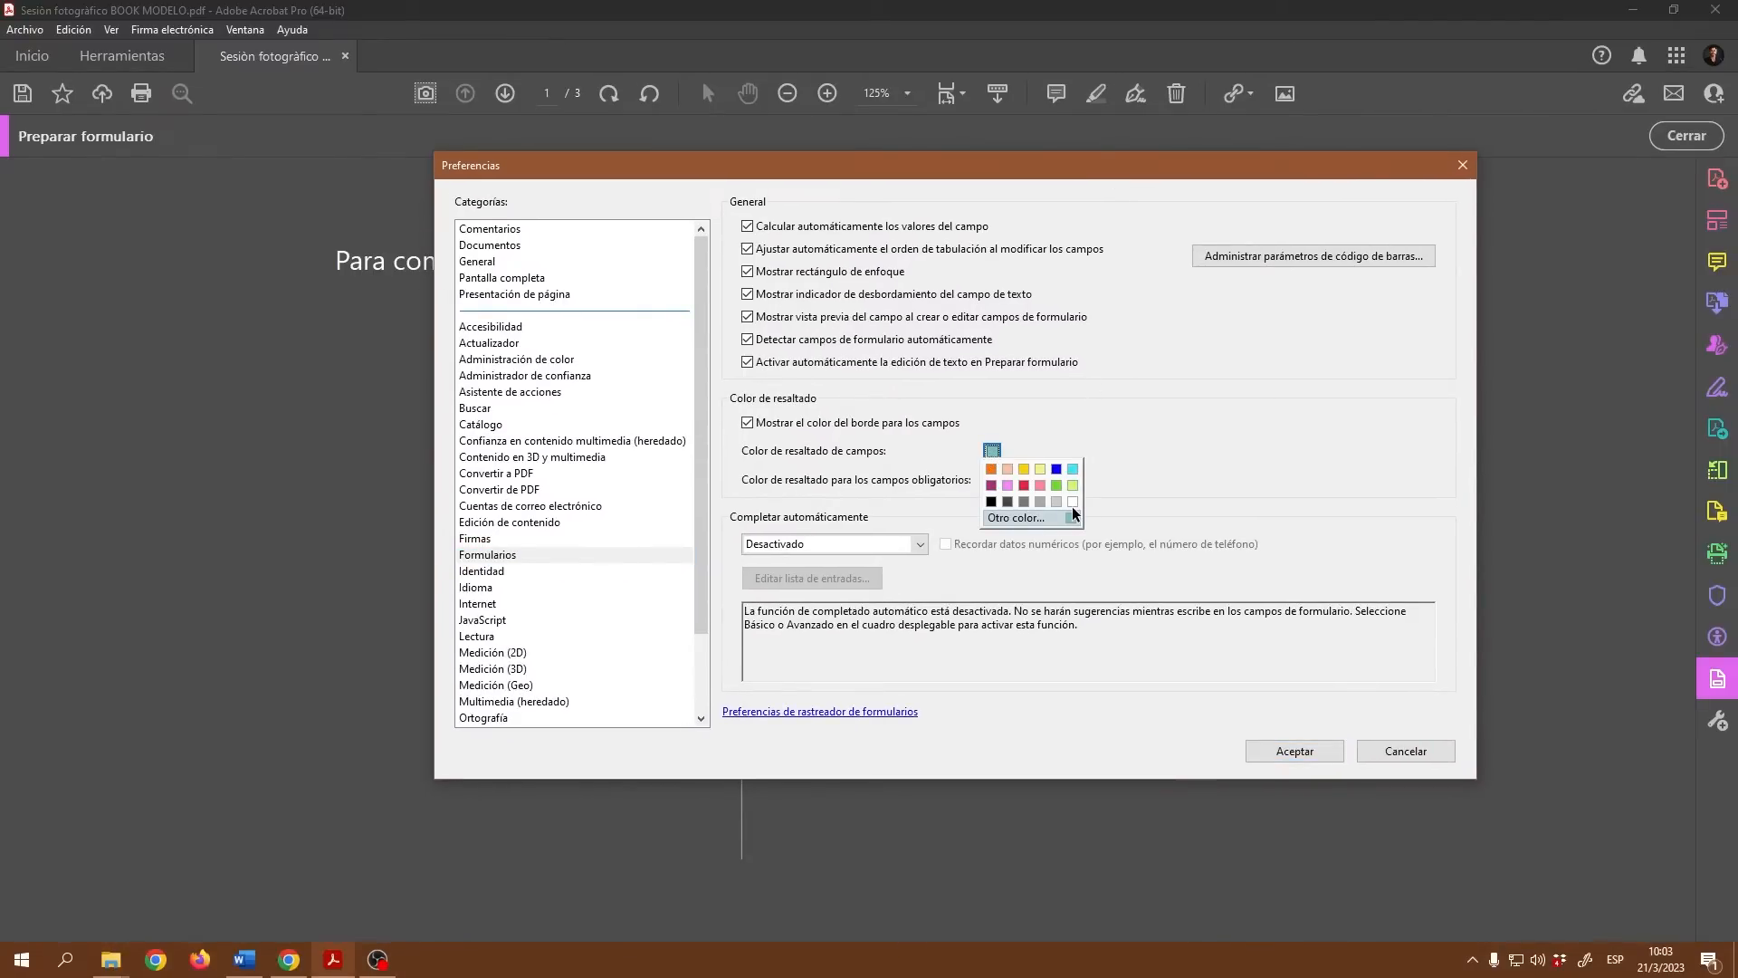
click(1041, 518)
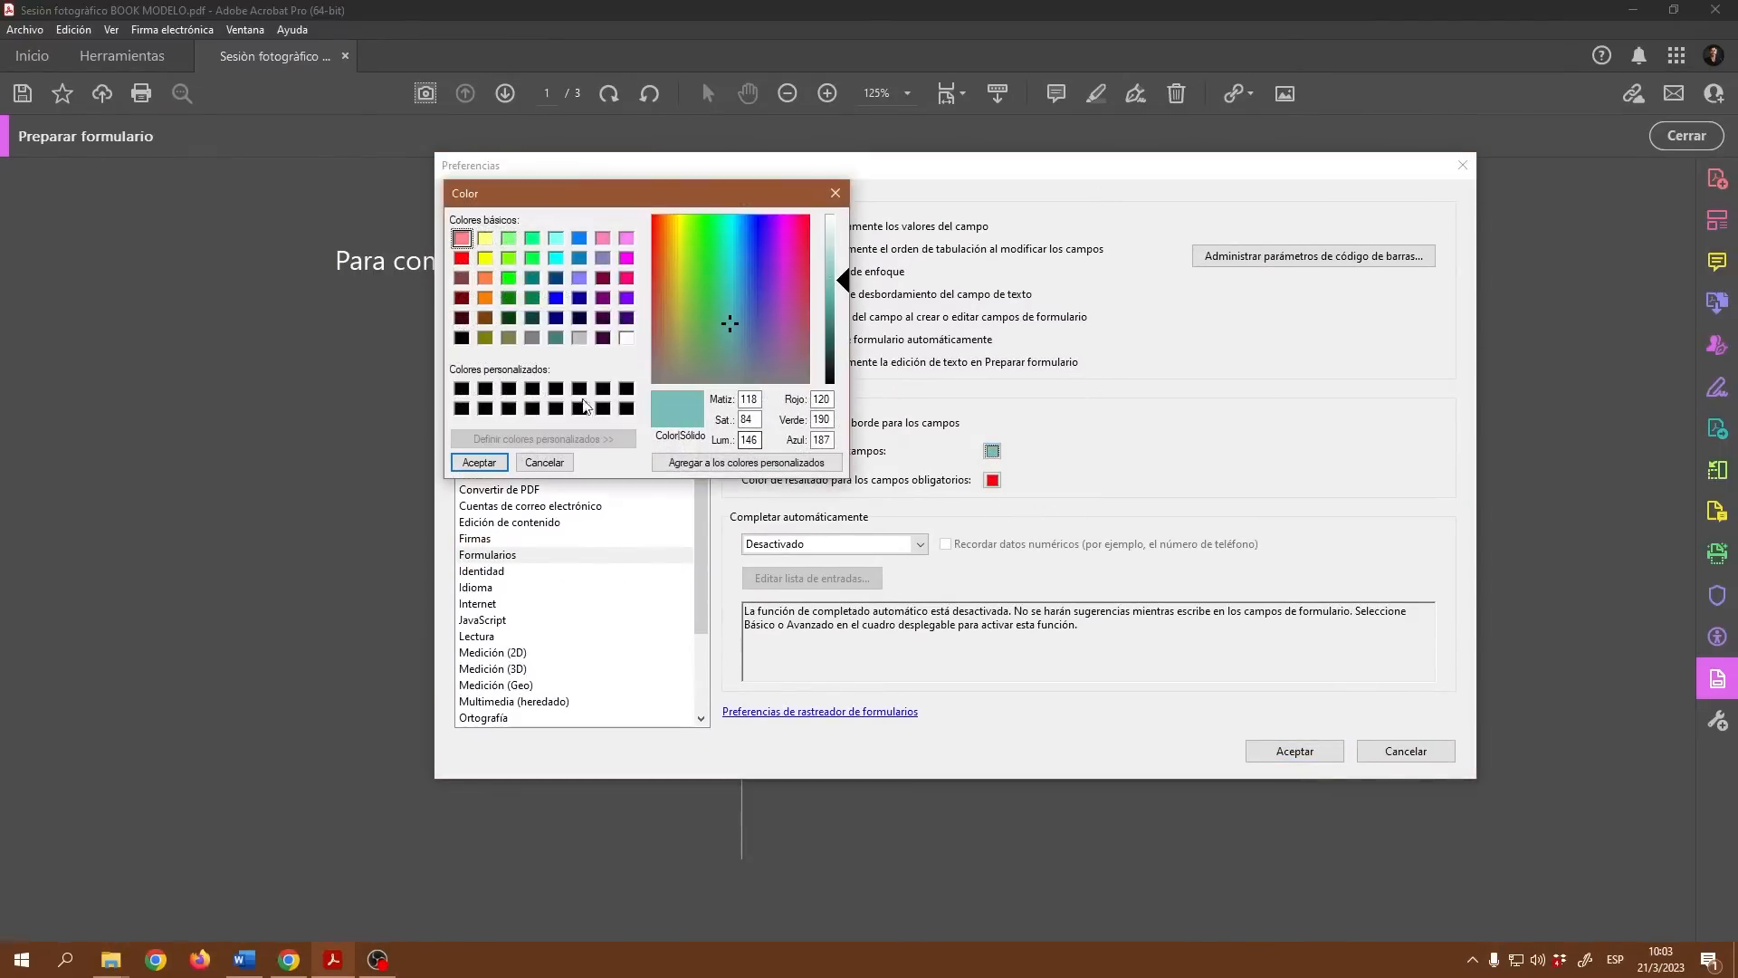
click(627, 338)
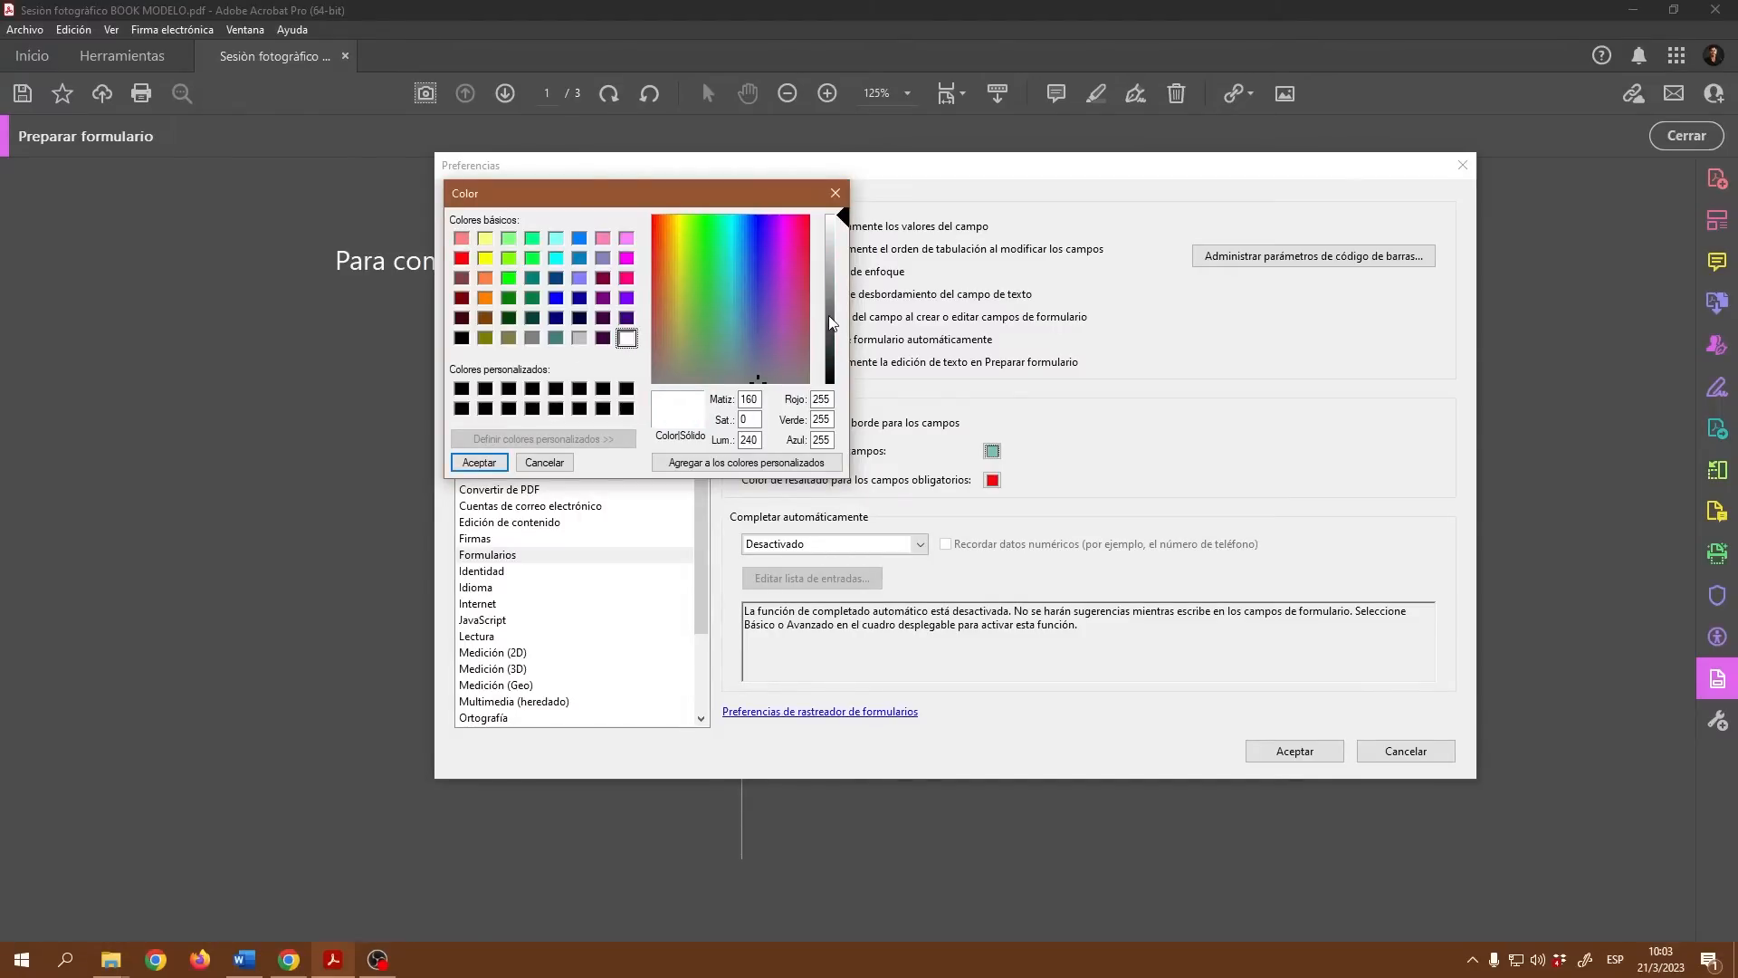
drag(831, 322, 834, 256)
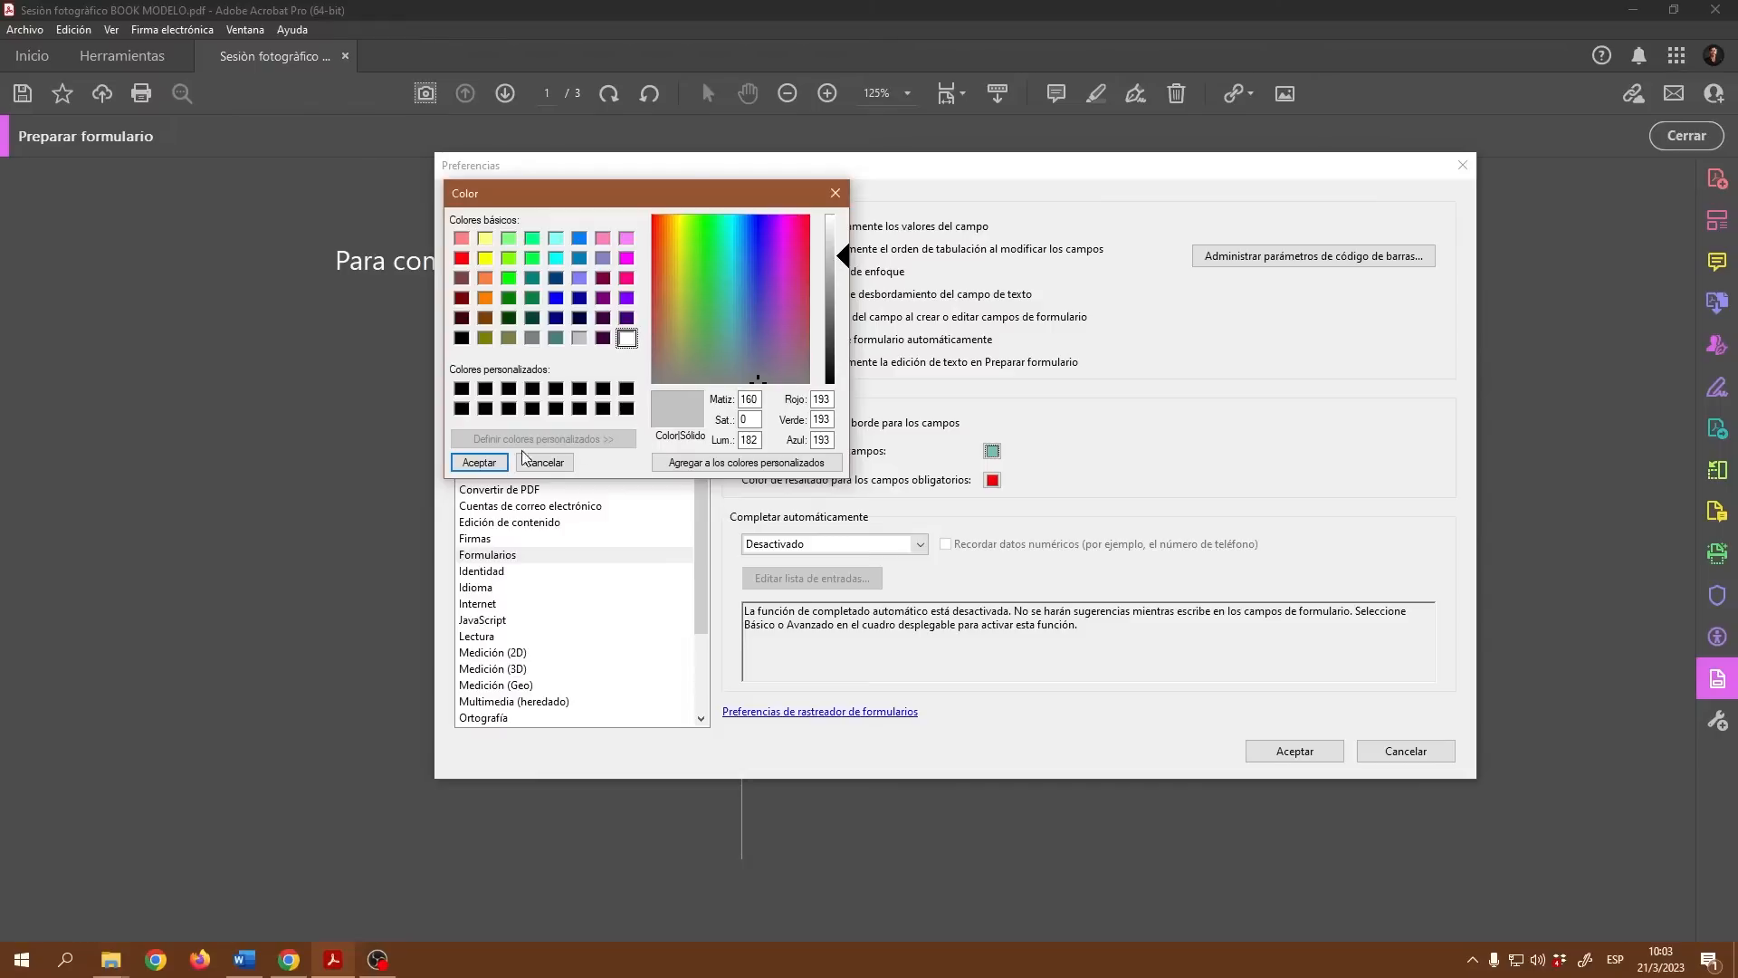
click(479, 461)
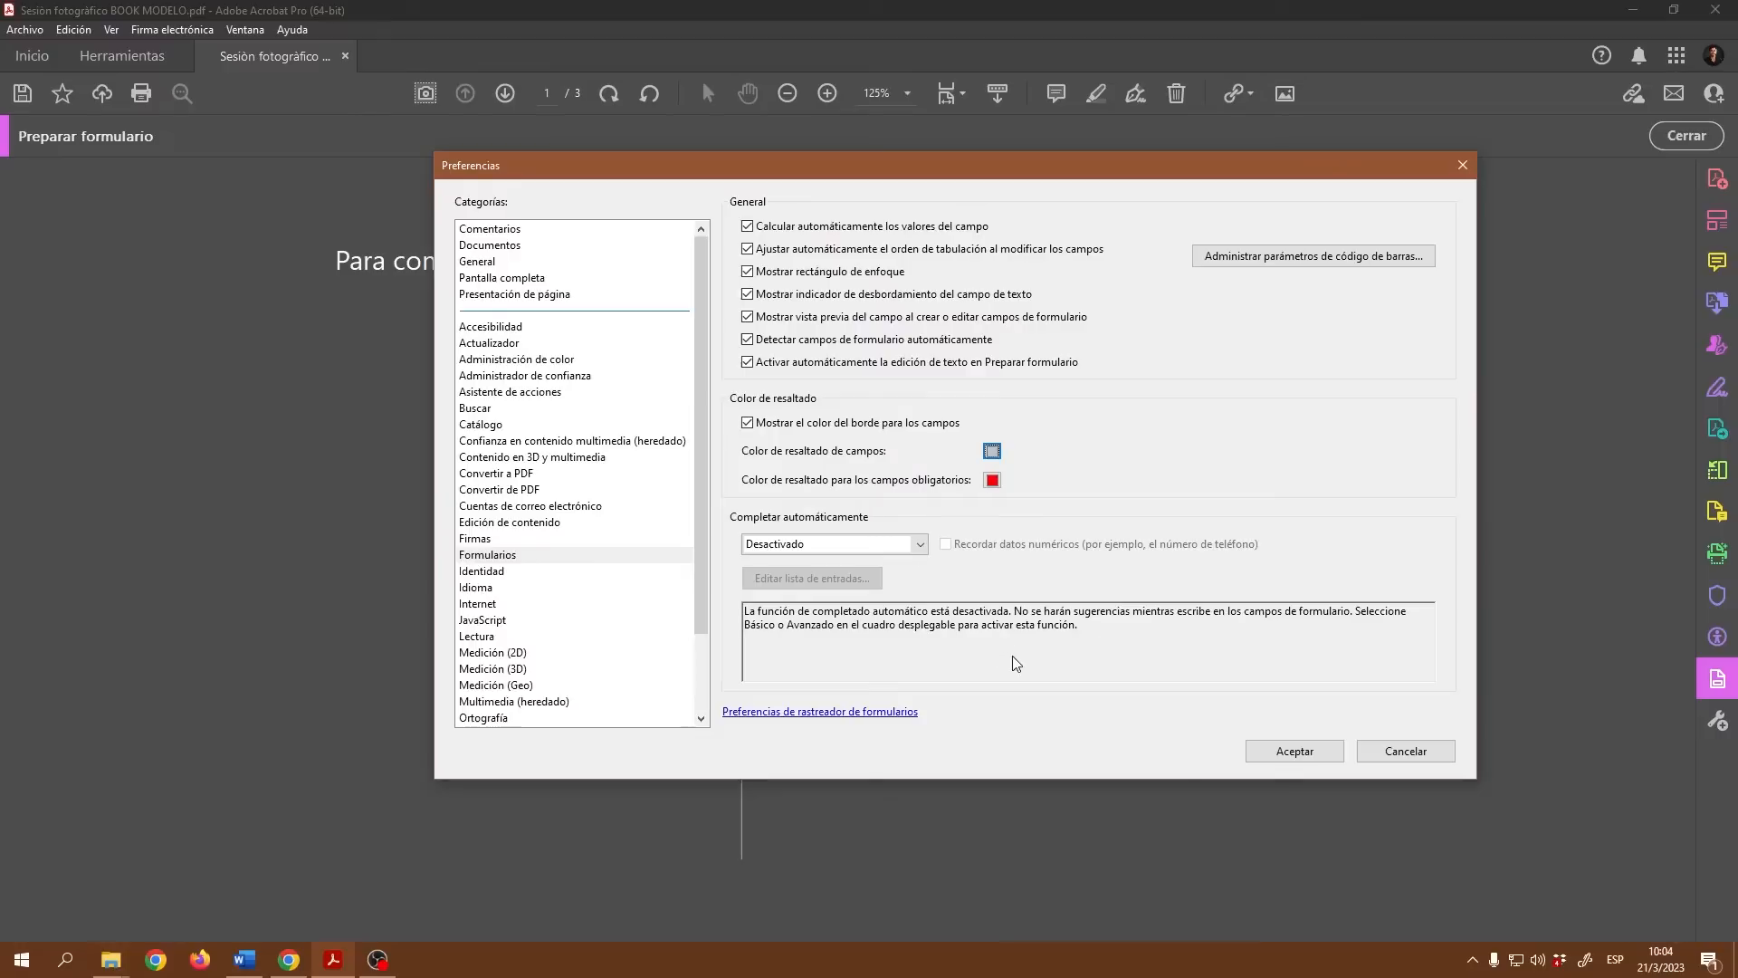
click(1309, 753)
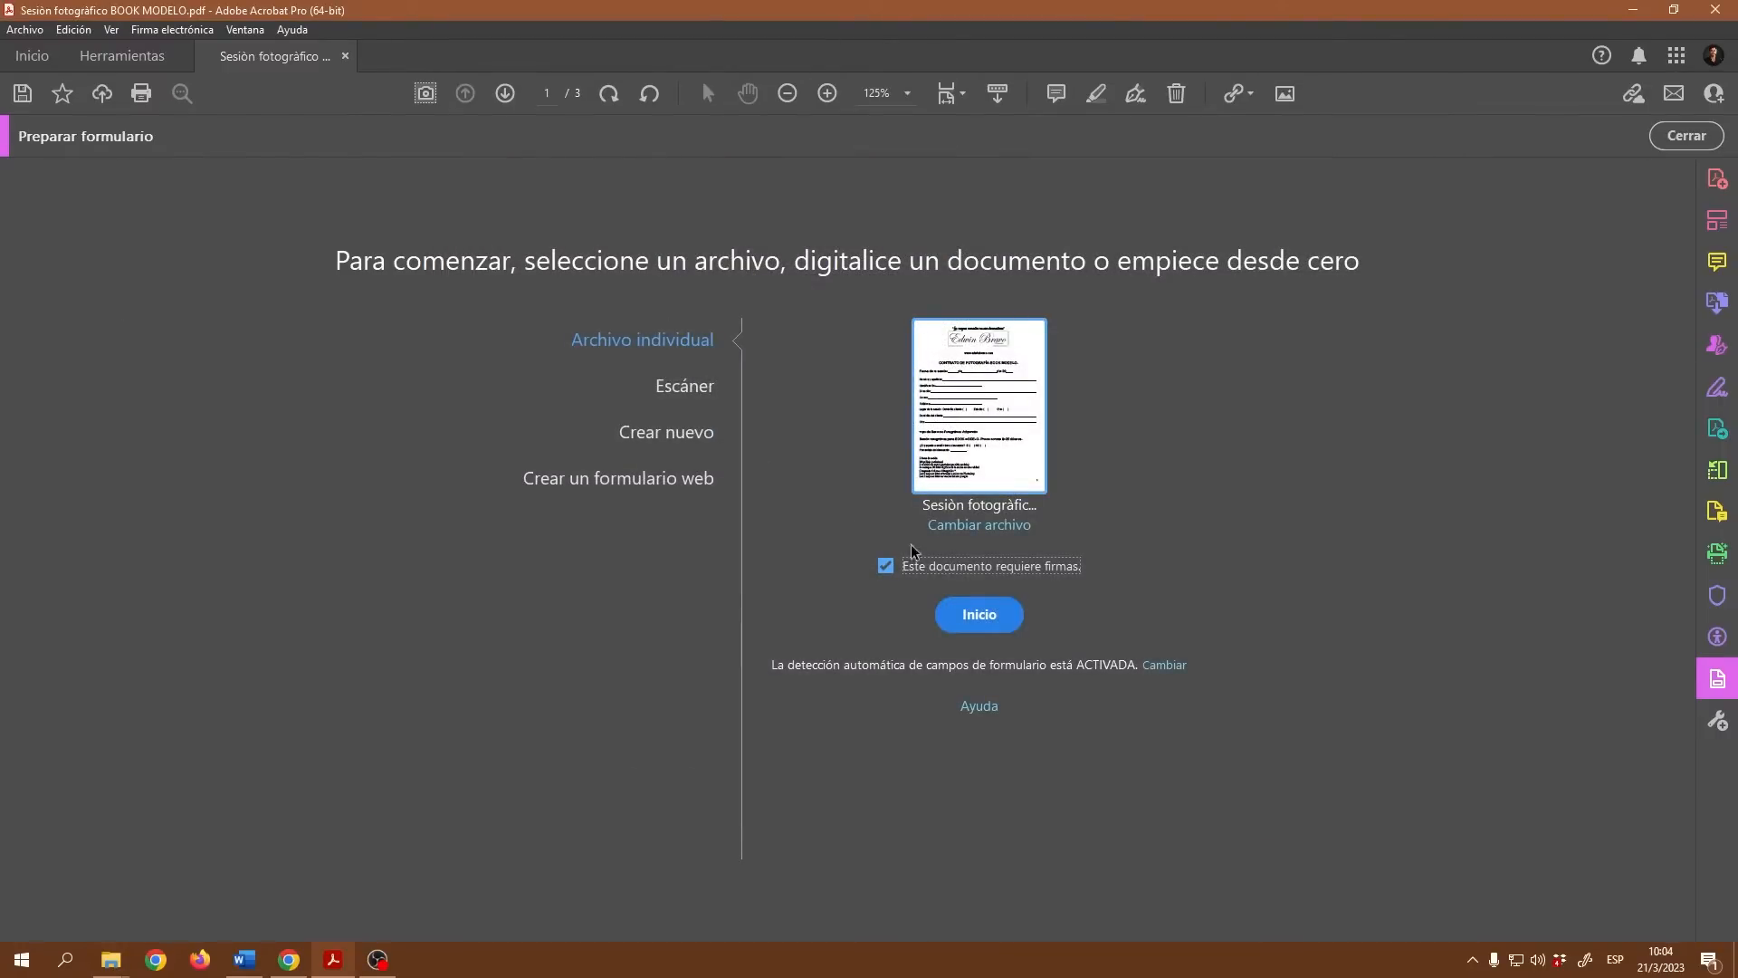
- Create the form from the PDF, saving it over the existing file "Sesión fotográfico BOOK MODELO II"
click(998, 621)
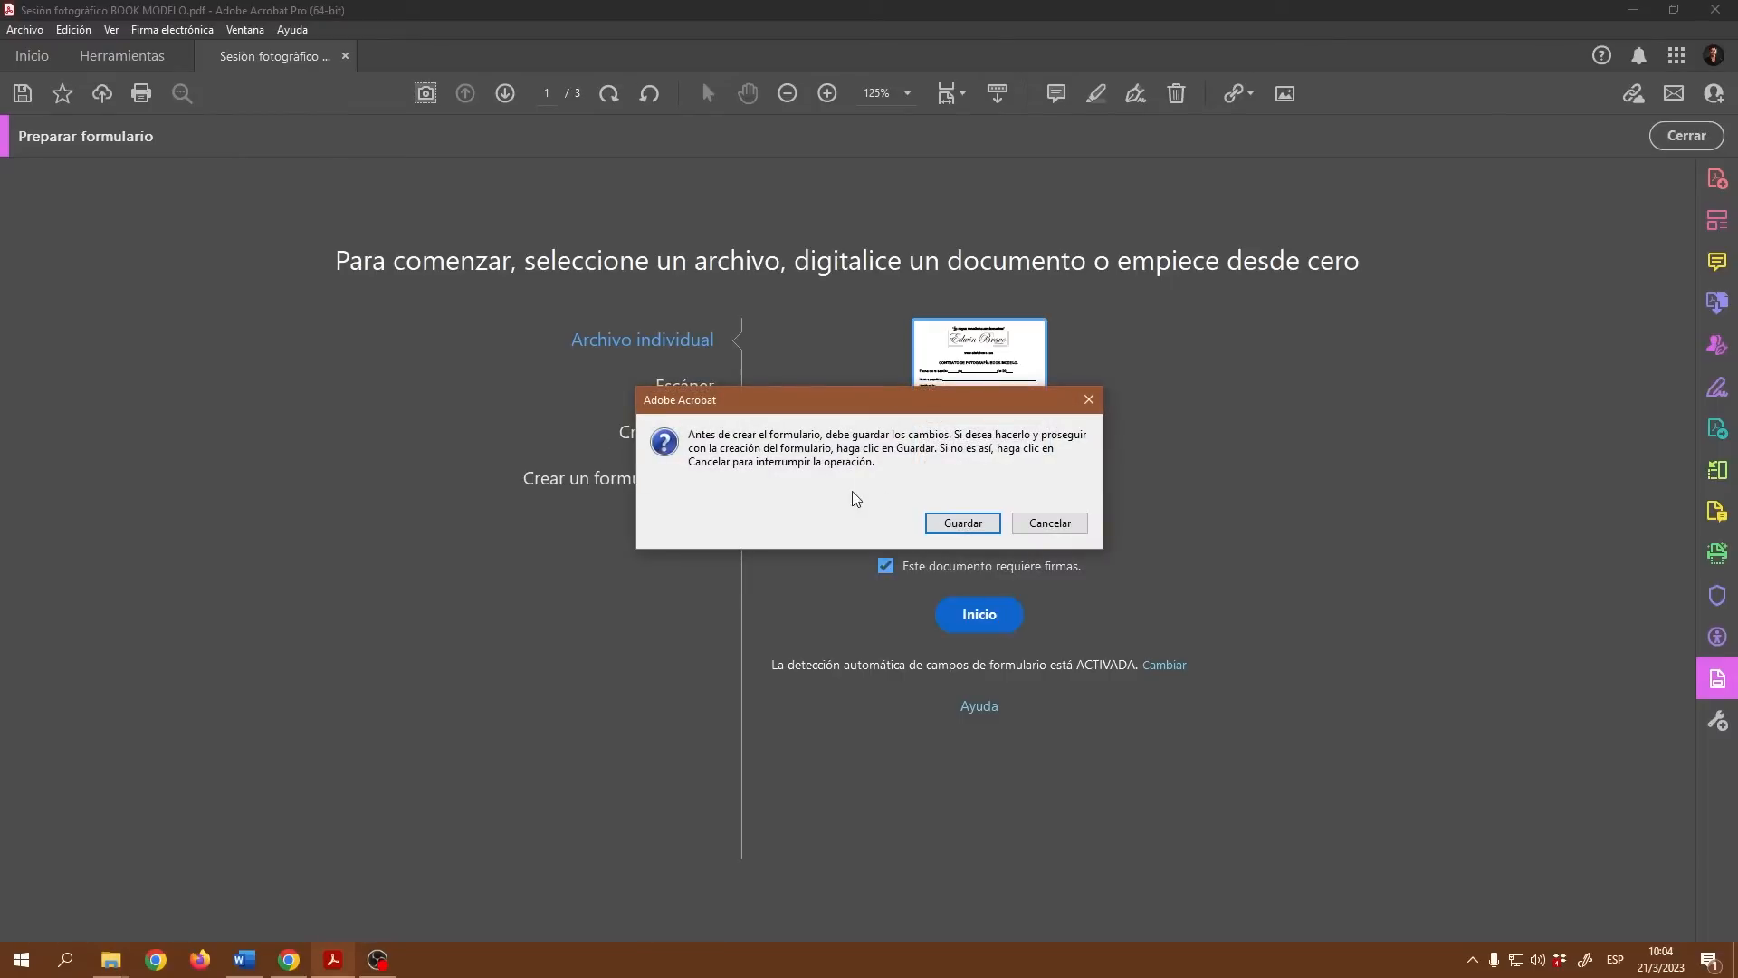
click(977, 524)
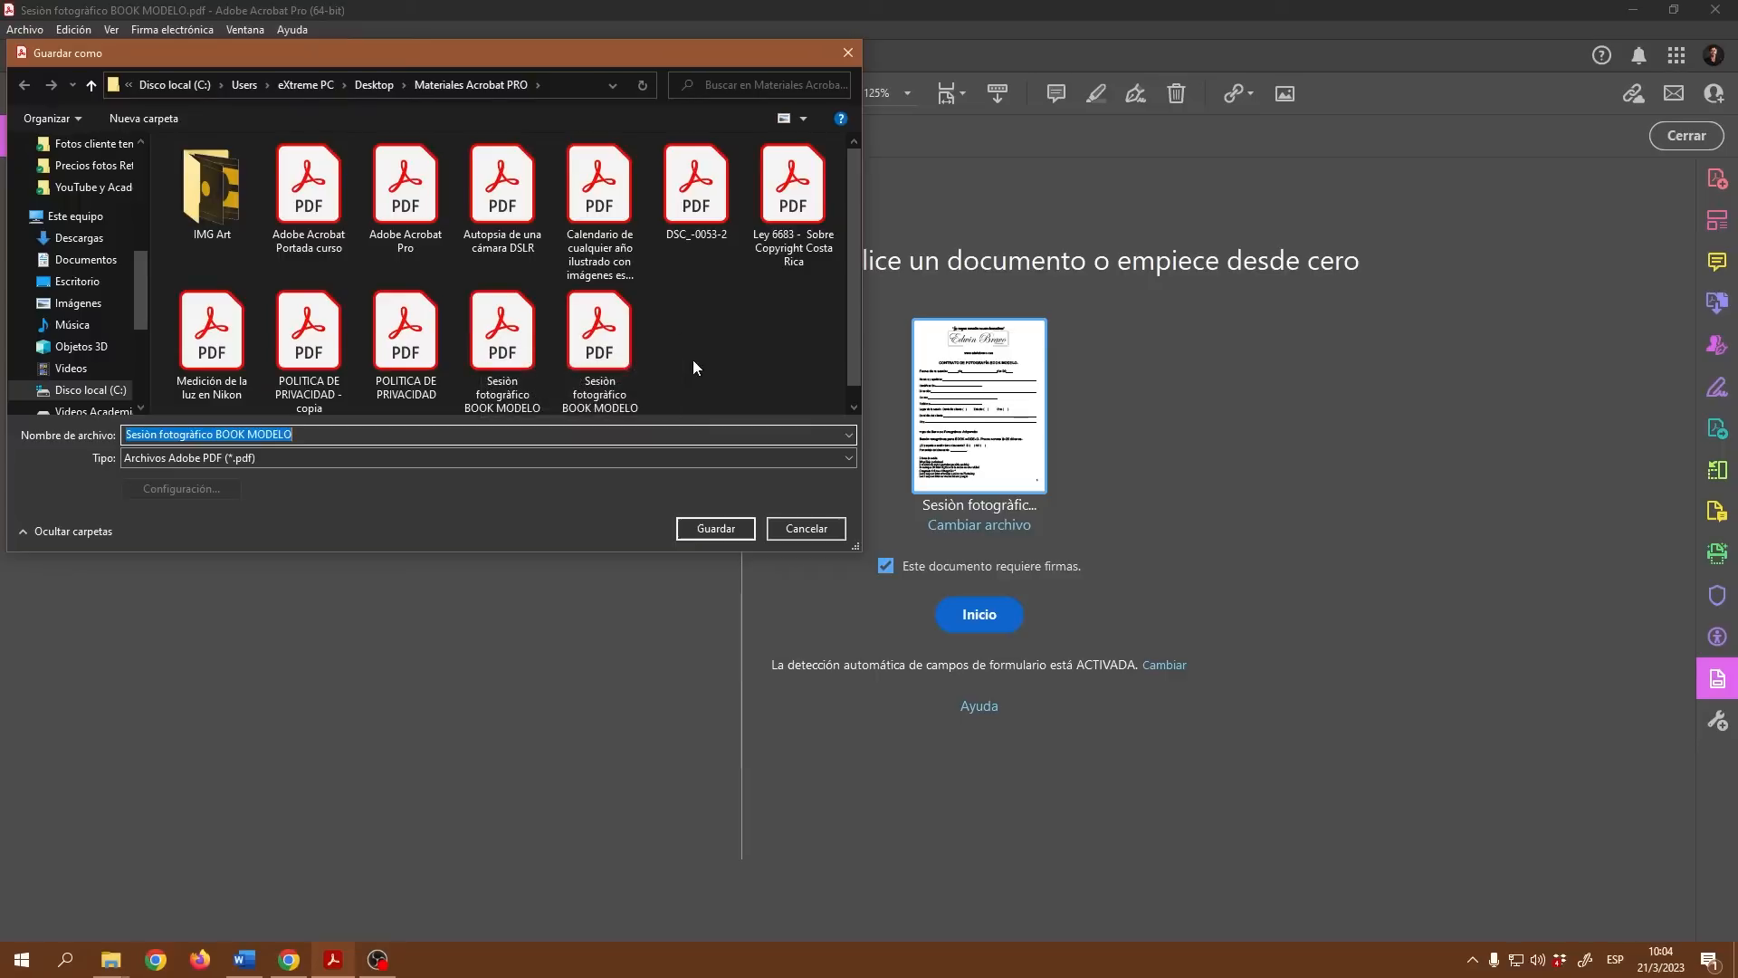
scroll(856, 307, down, 1)
click(501, 344)
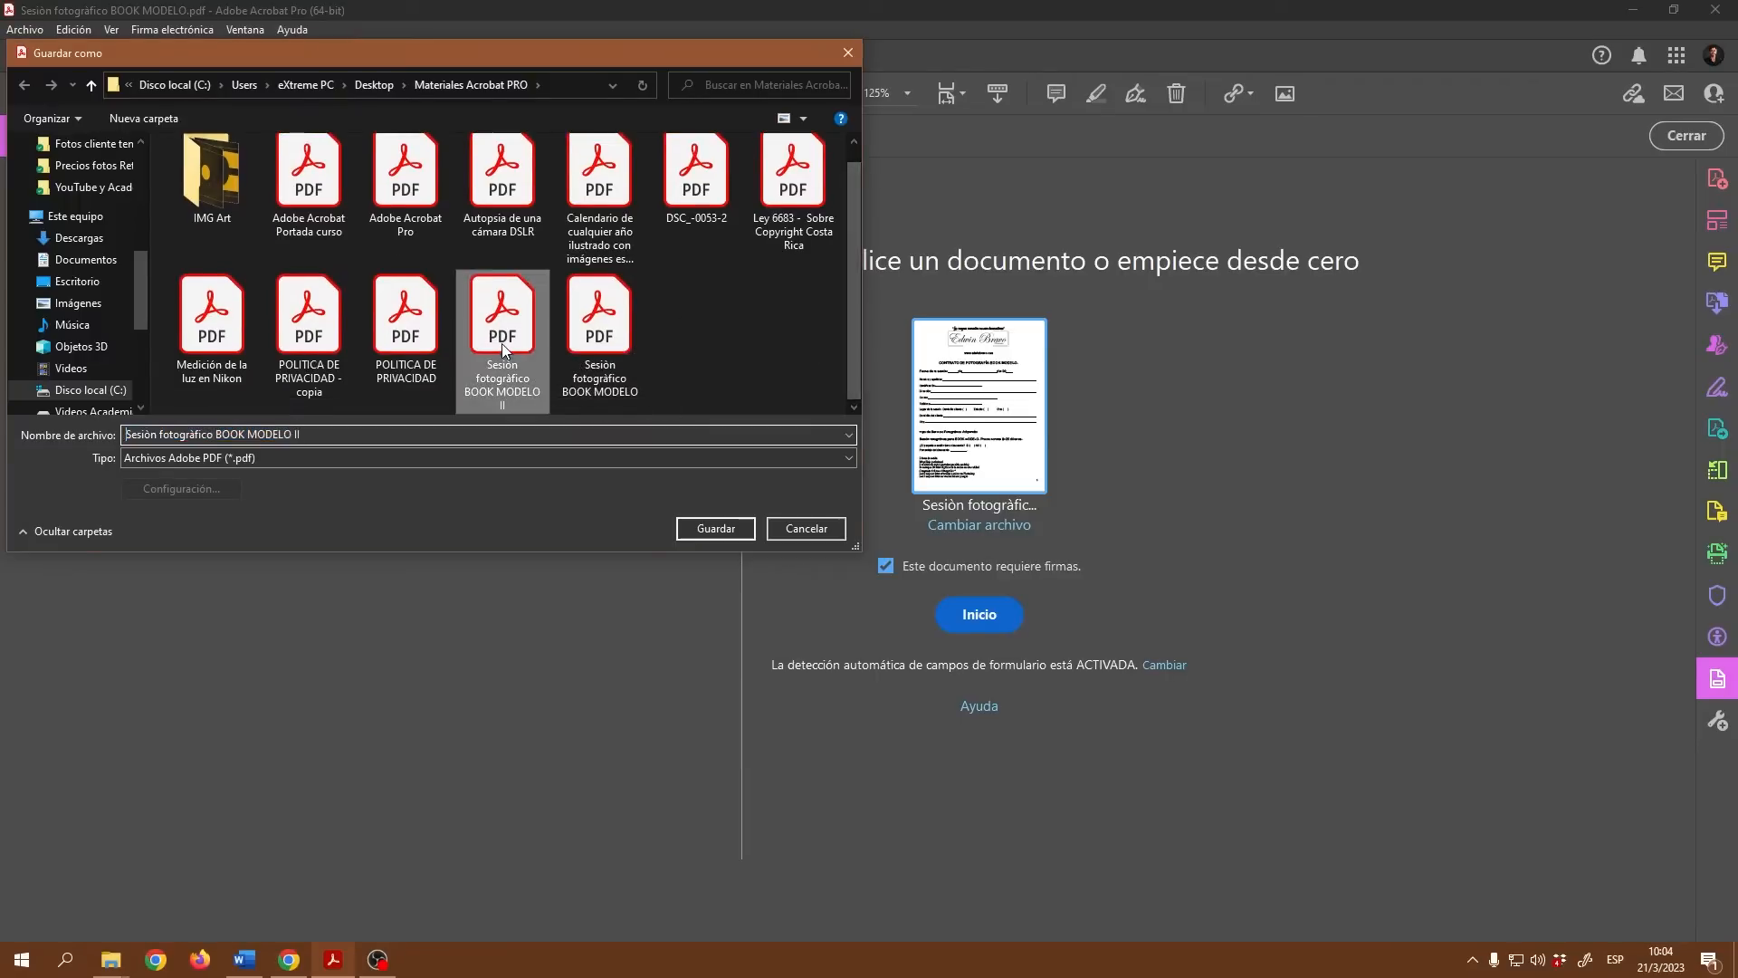
click(716, 527)
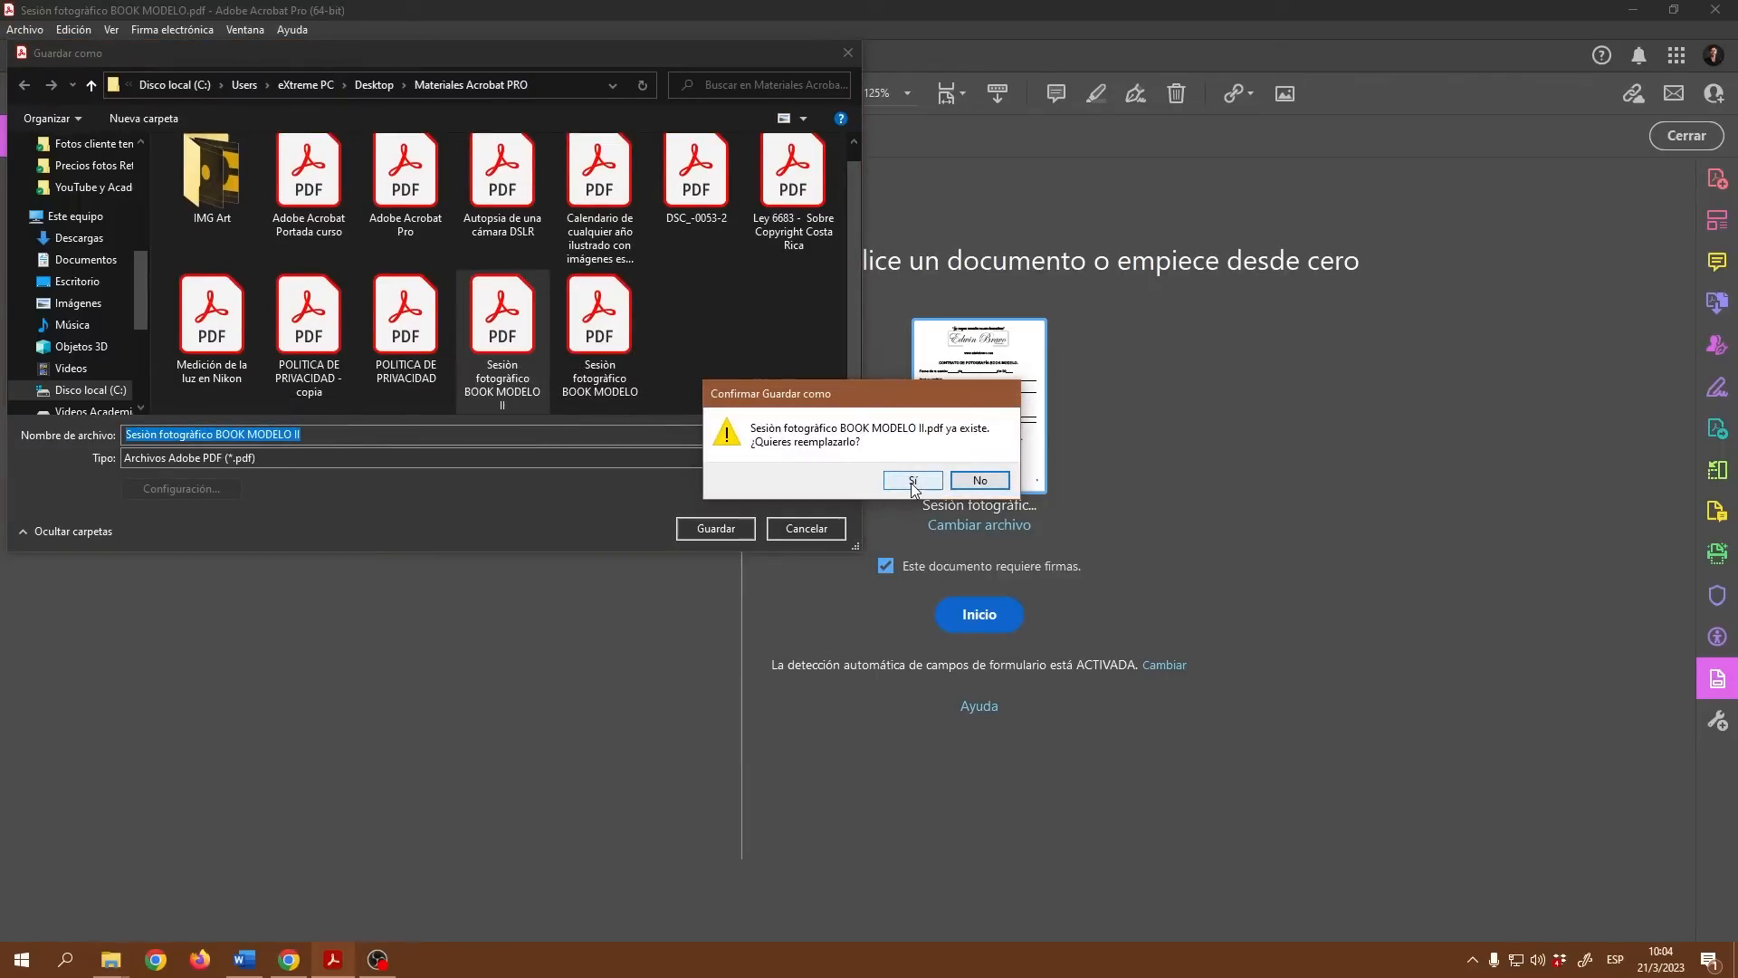
click(913, 481)
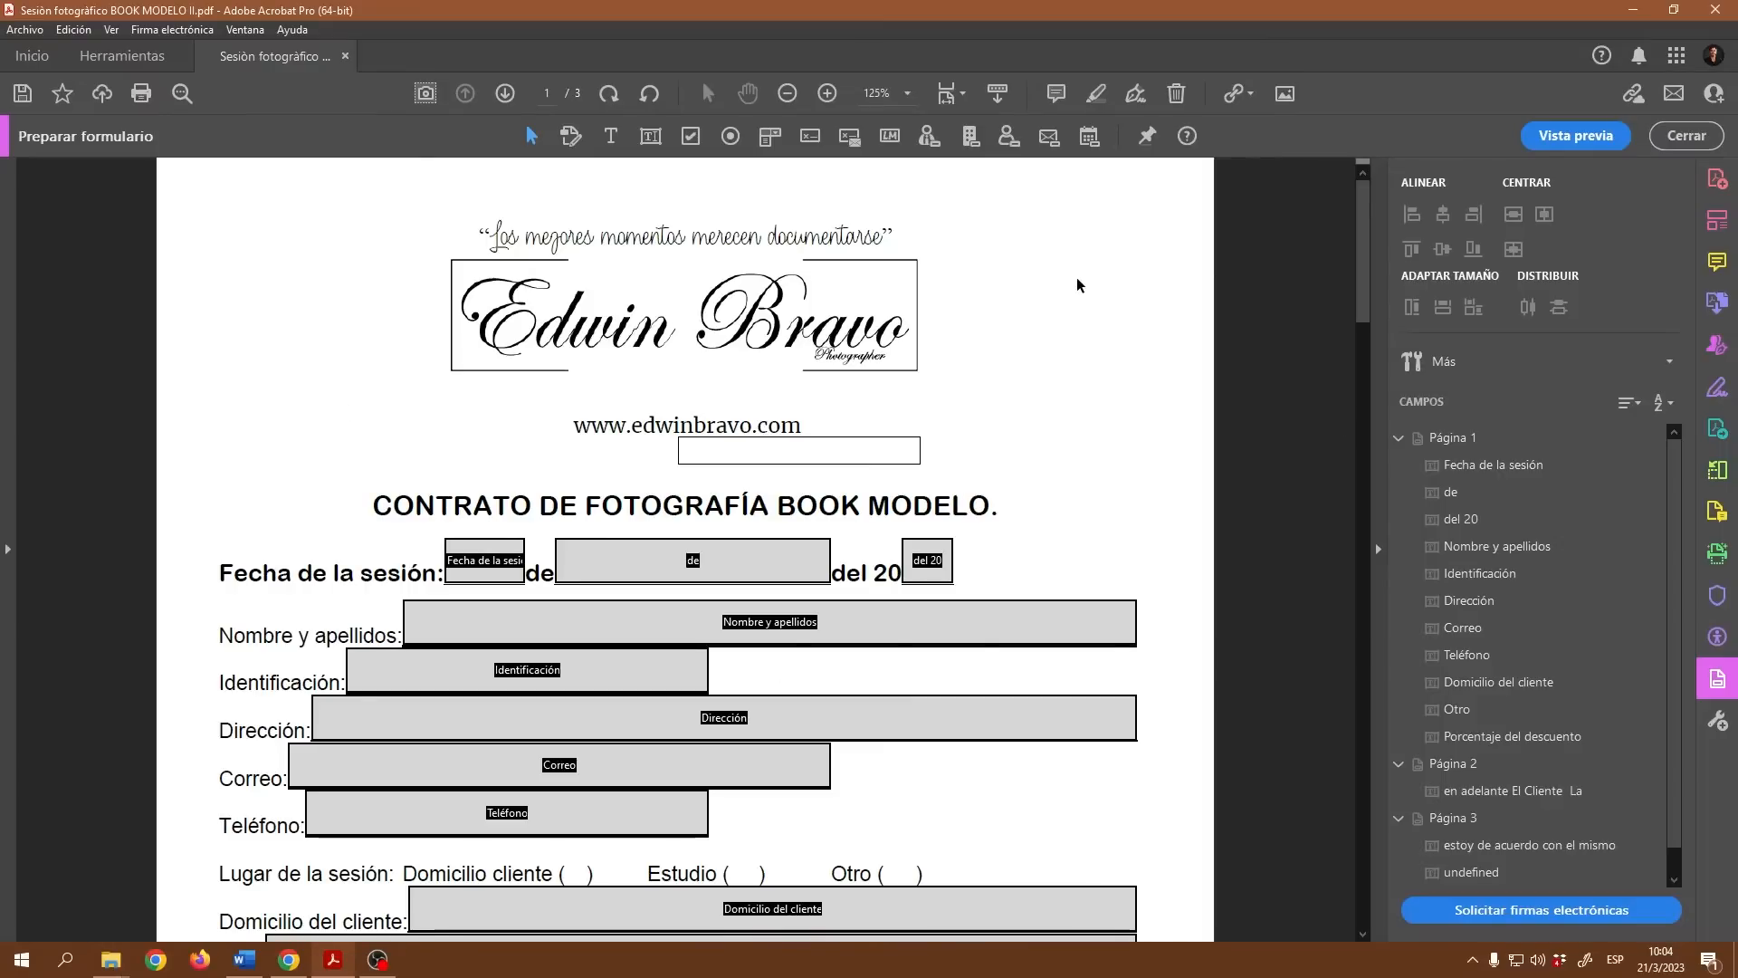
- Preview the form and examine the detected fields on page 1, from the session date to the discount percentage
click(736, 577)
scroll(1062, 494, down, 1)
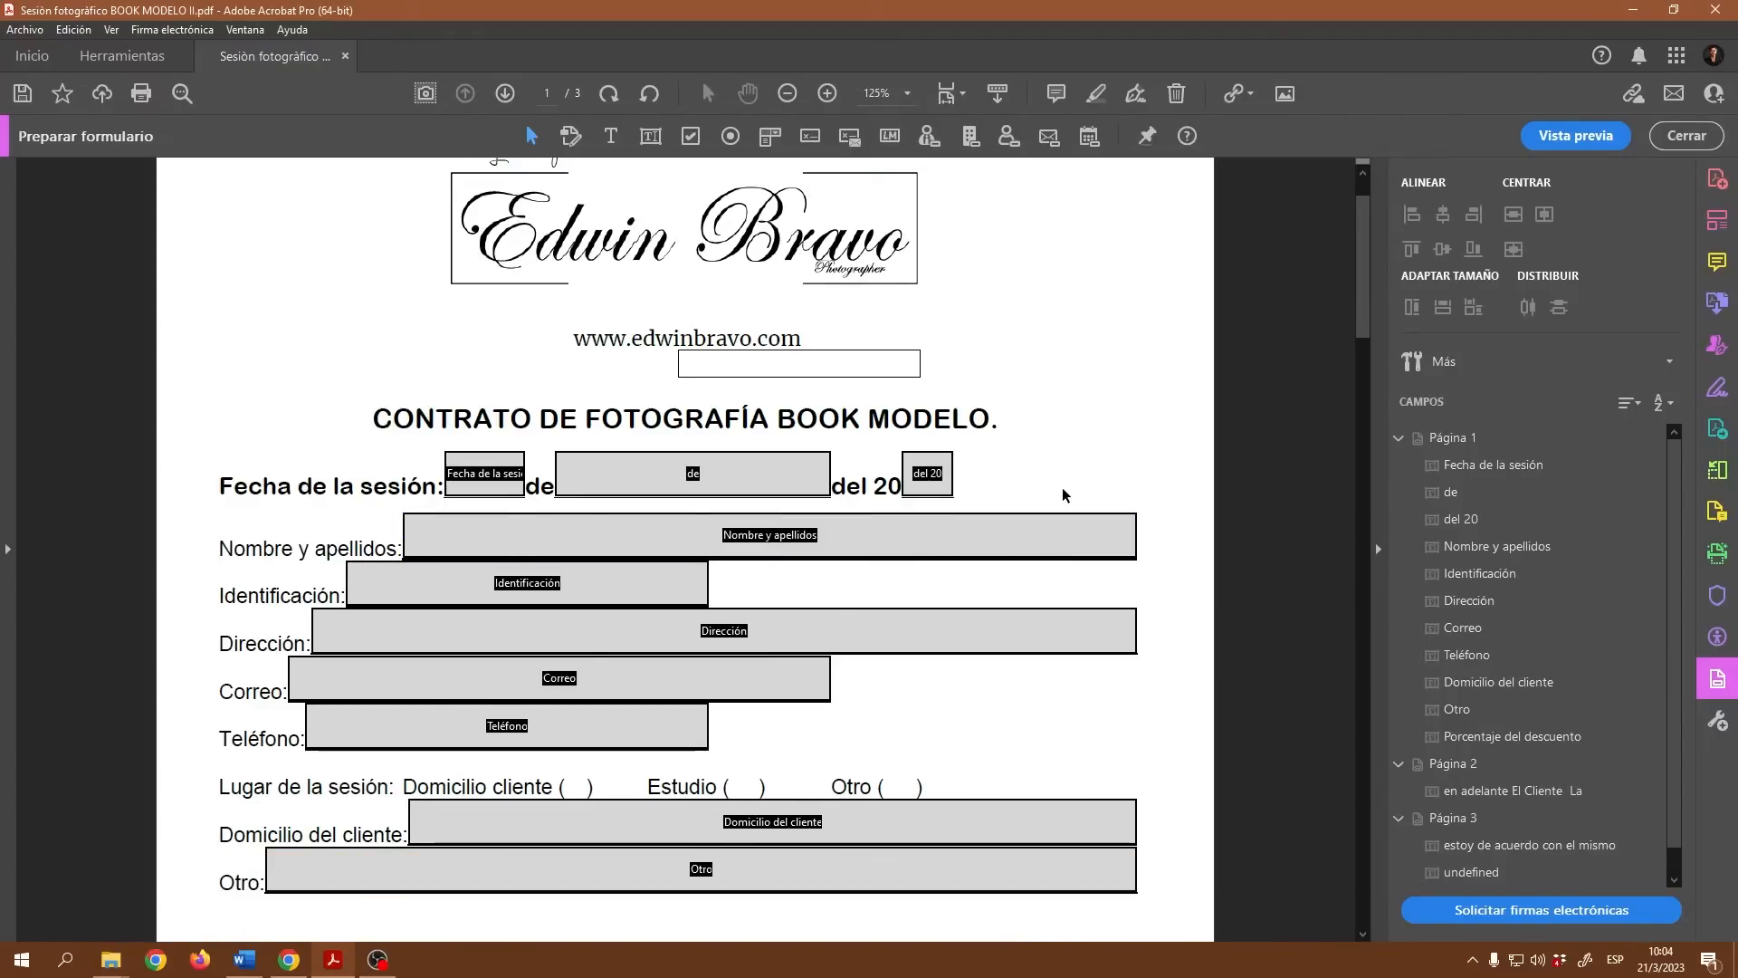
scroll(887, 600, up, 1)
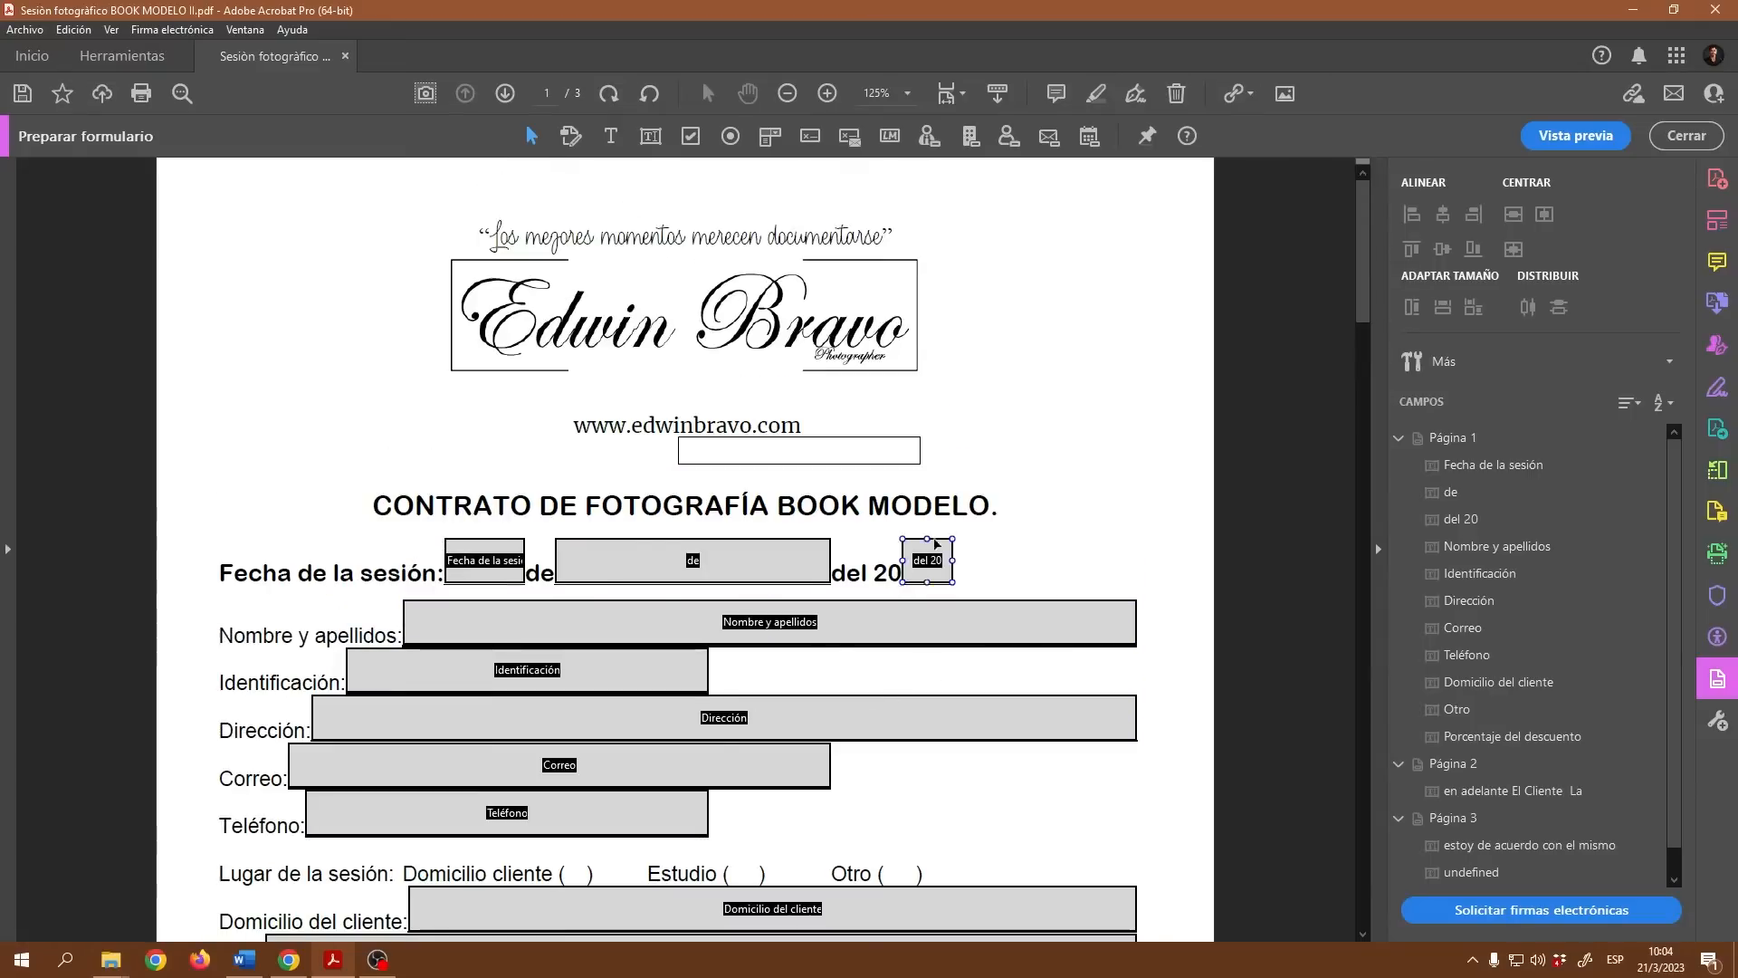
click(1584, 139)
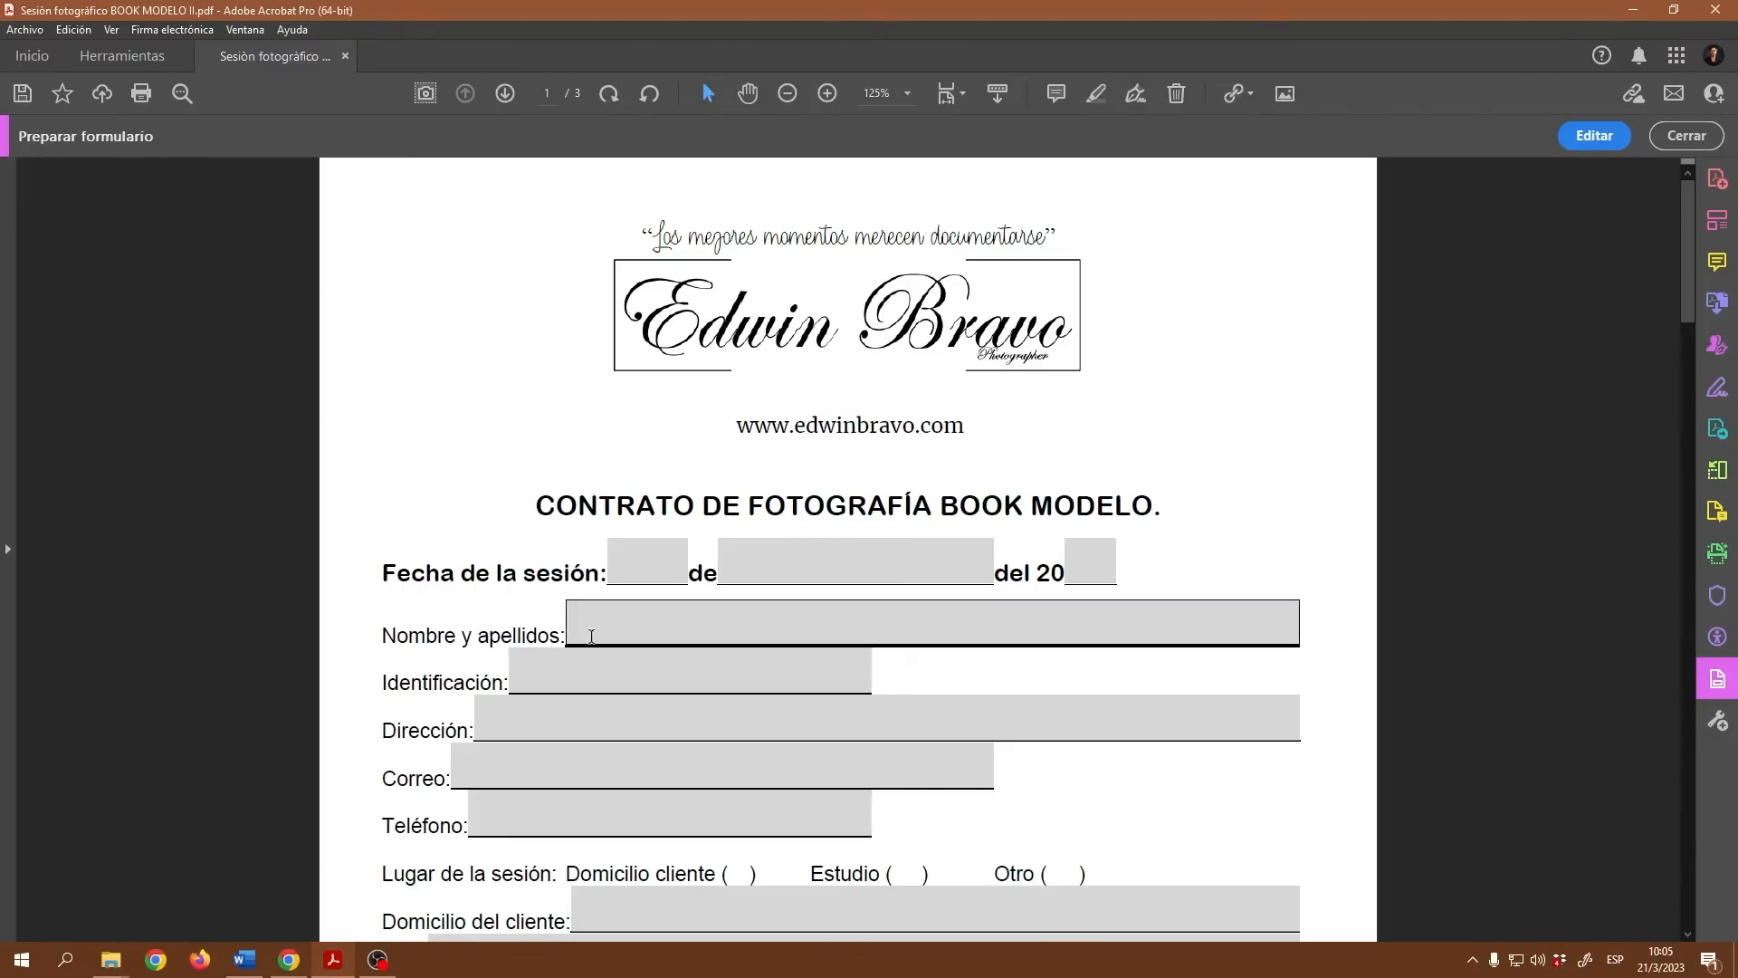
scroll(814, 659, down, 3)
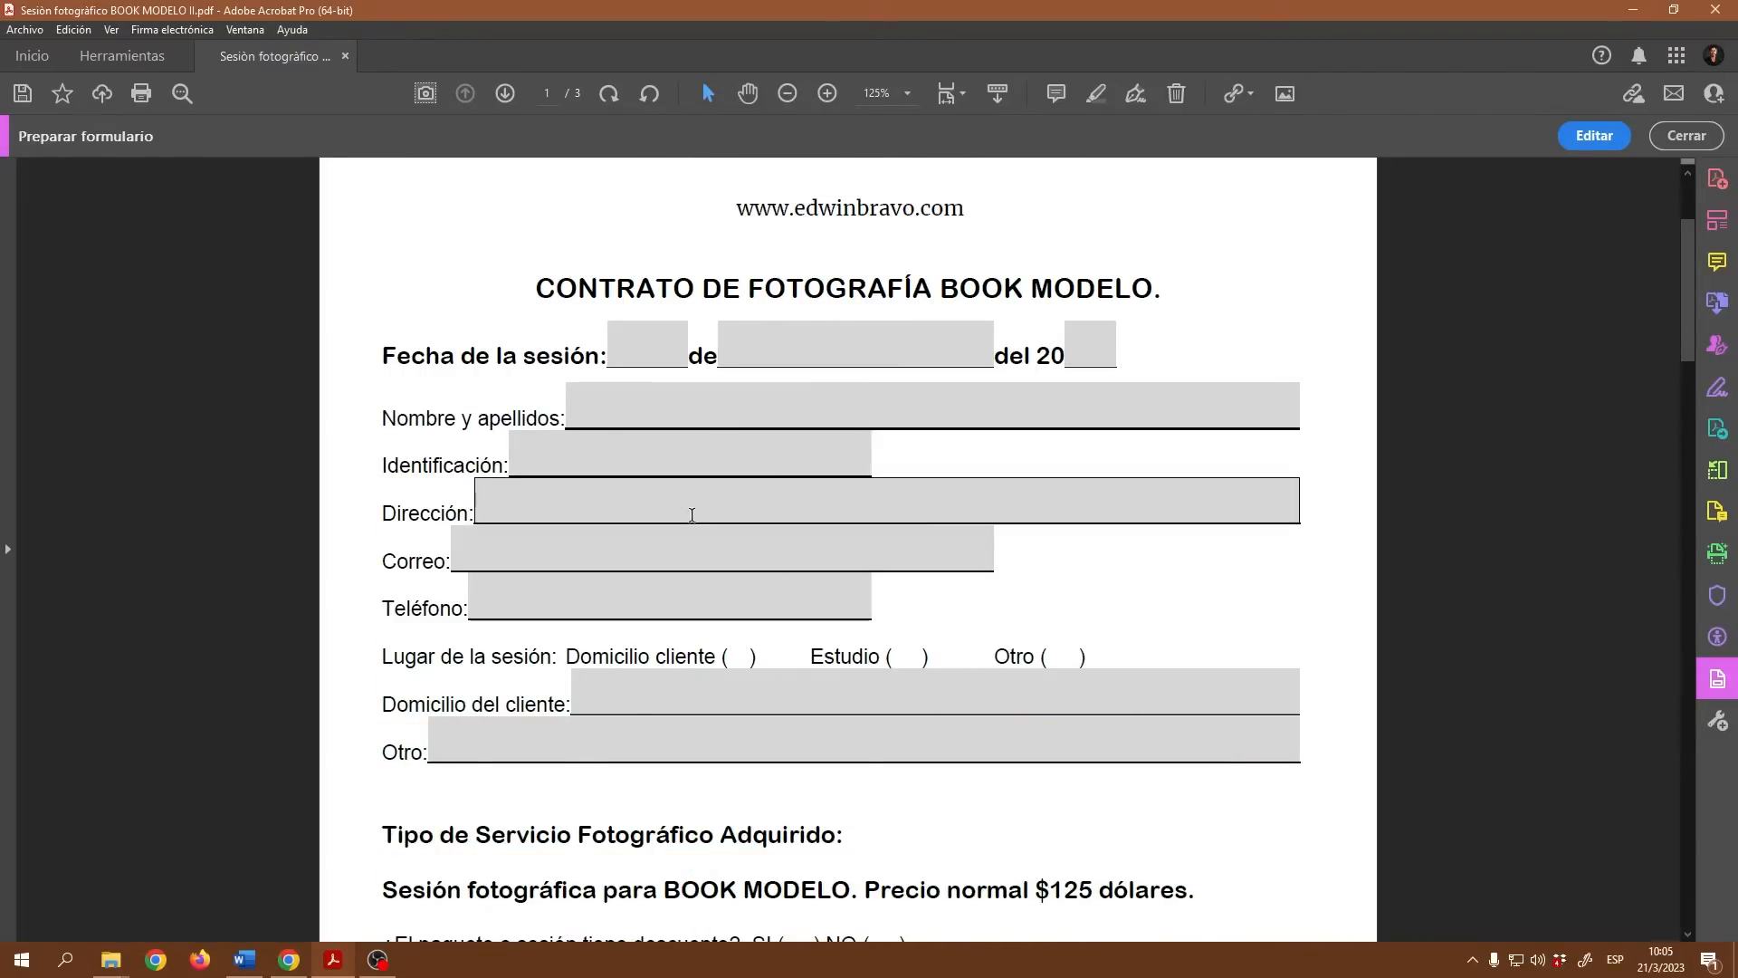
scroll(1099, 624, up, 3)
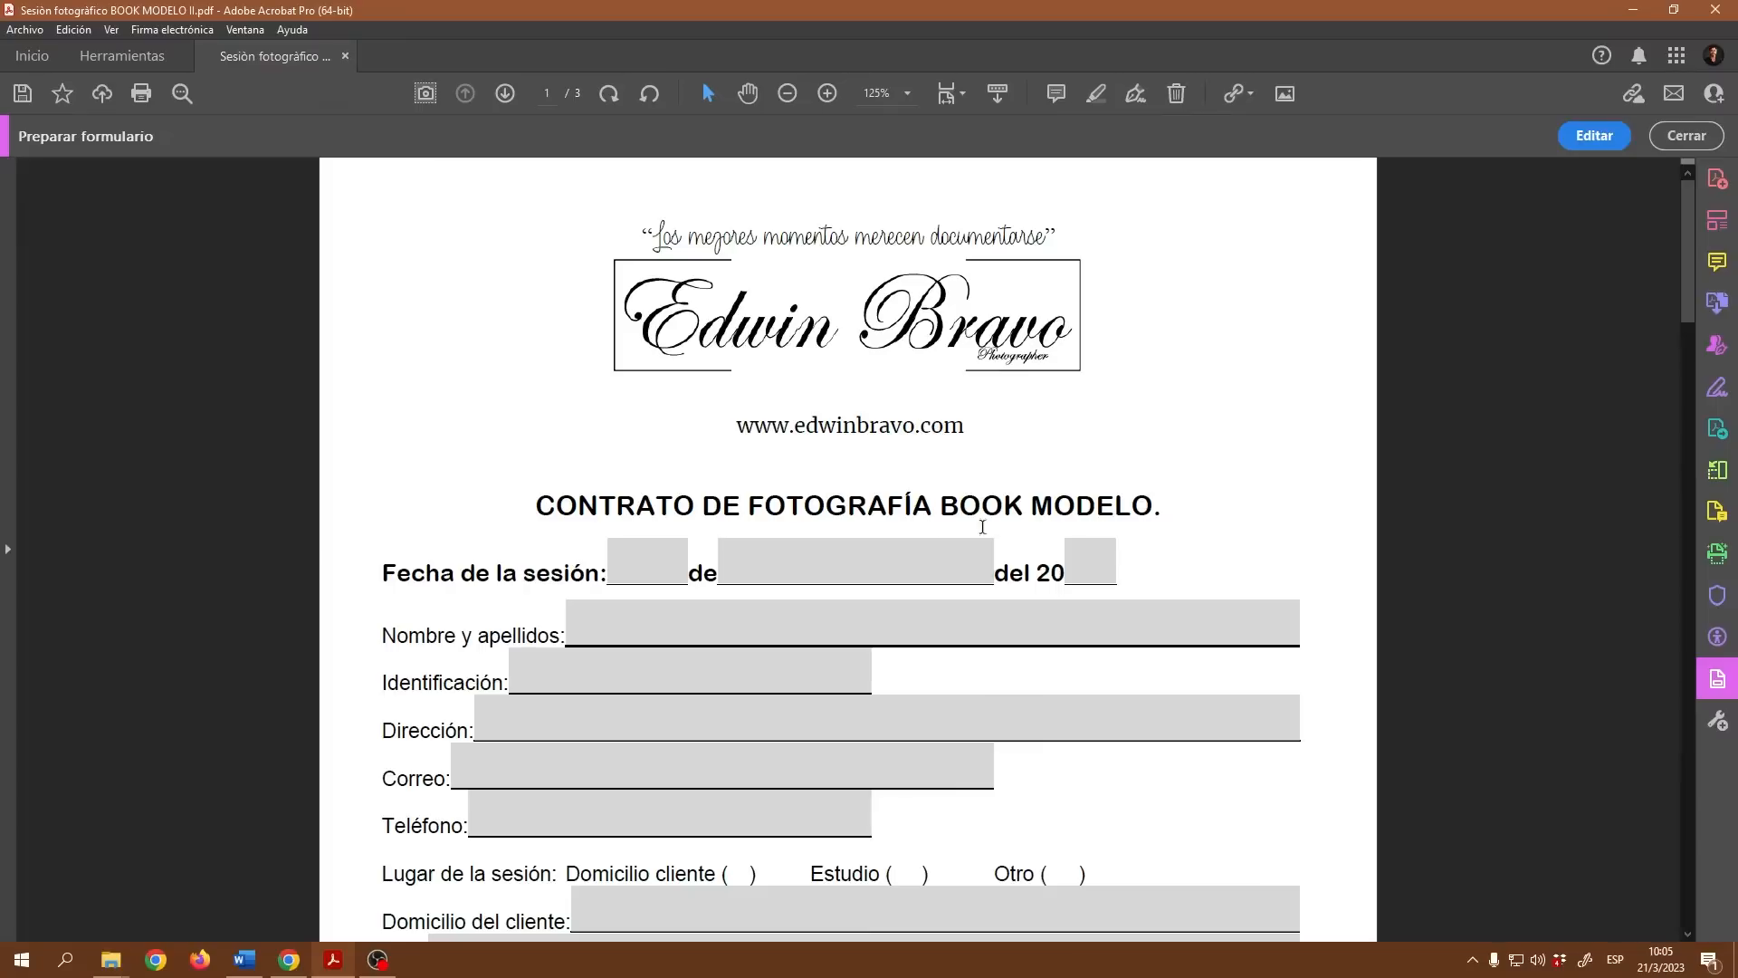
scroll(1231, 503, down, 3)
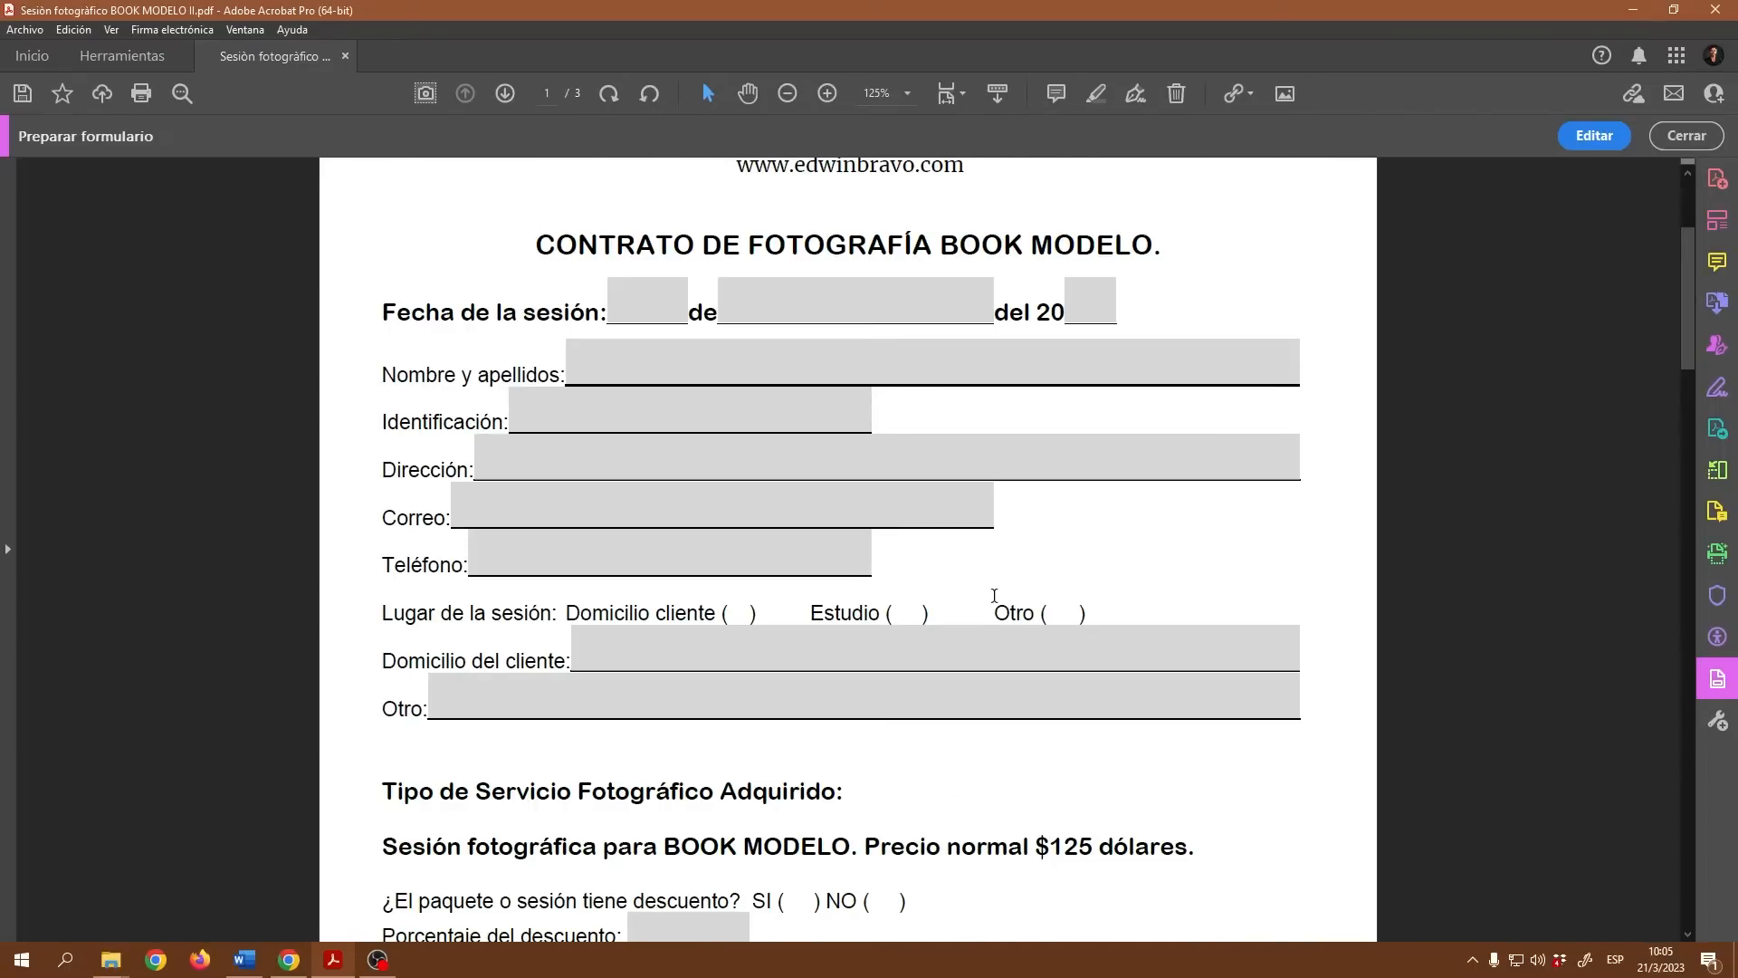
scroll(994, 595, down, 5)
scroll(1011, 599, up, 3)
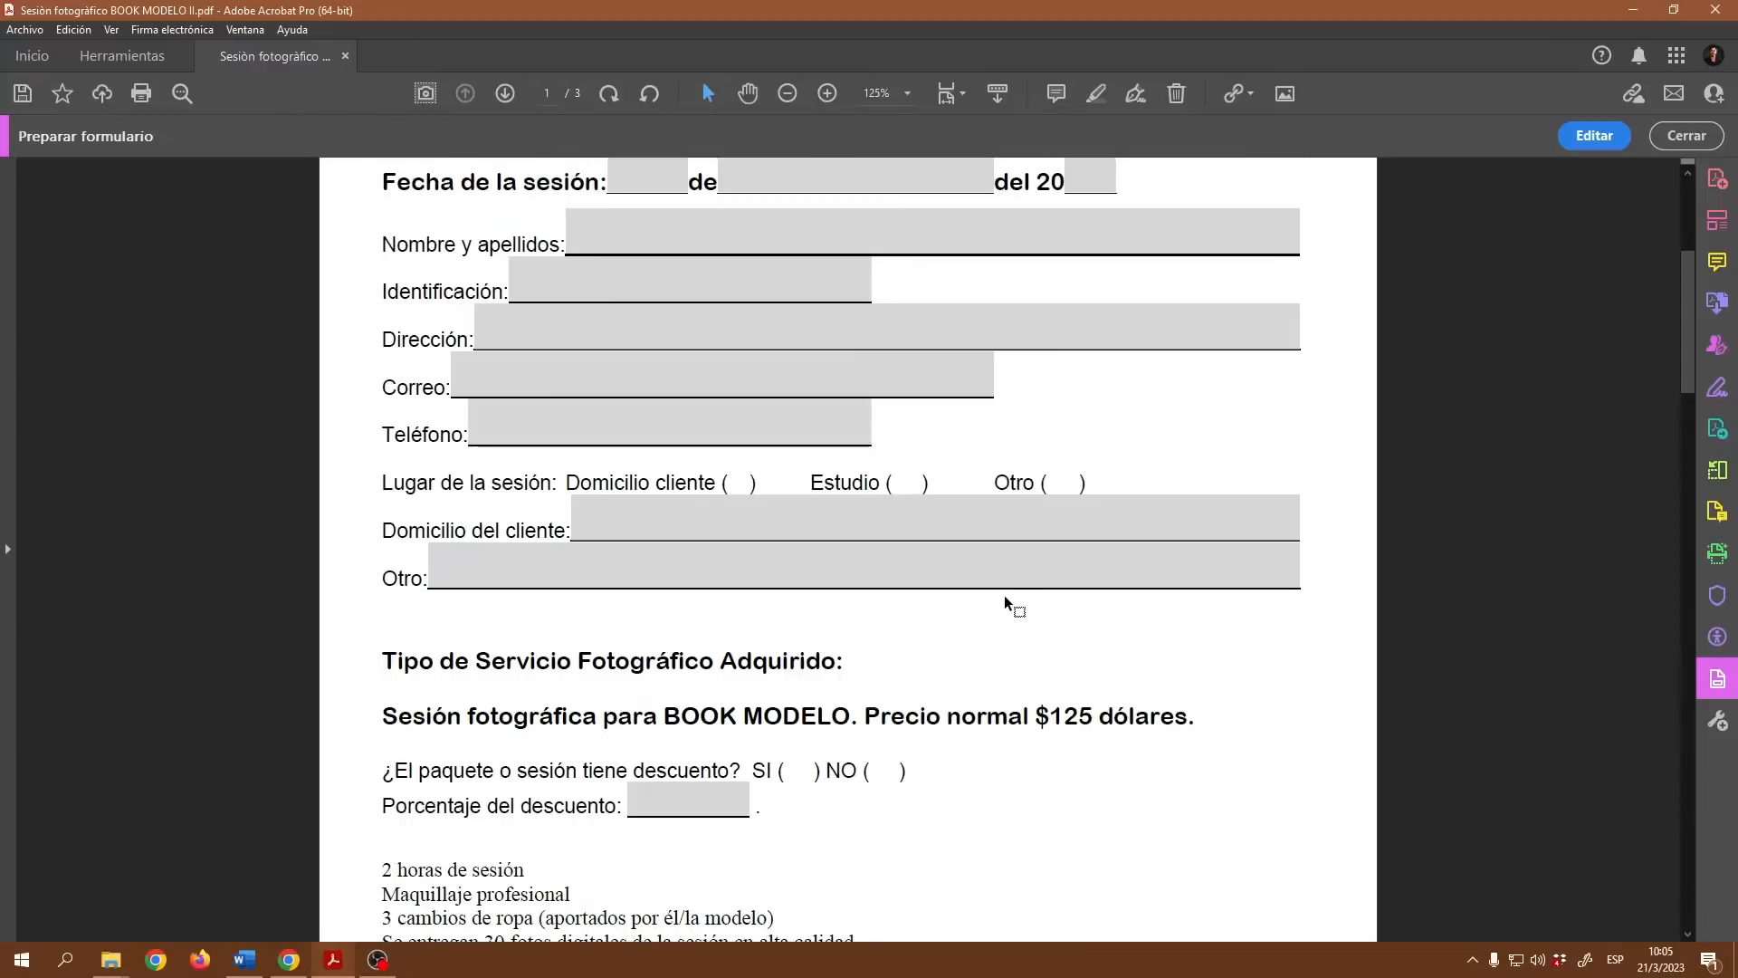
scroll(1087, 424, up, 2)
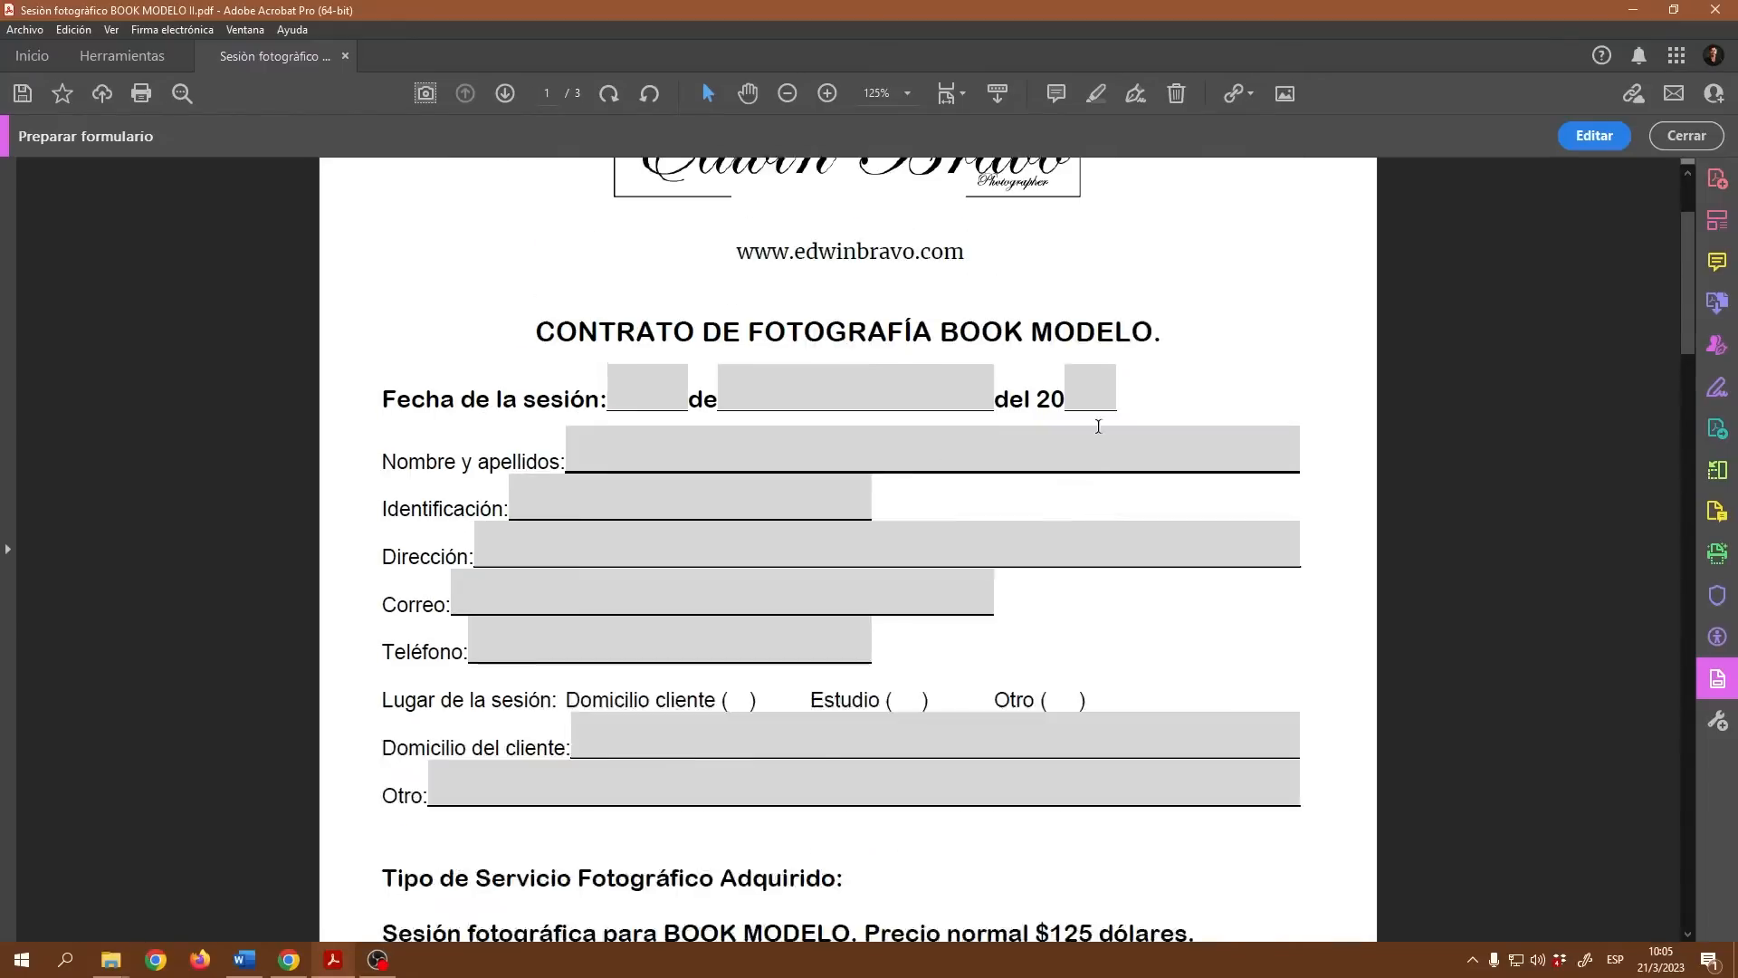
scroll(1098, 426, up, 1)
scroll(1098, 426, down, 3)
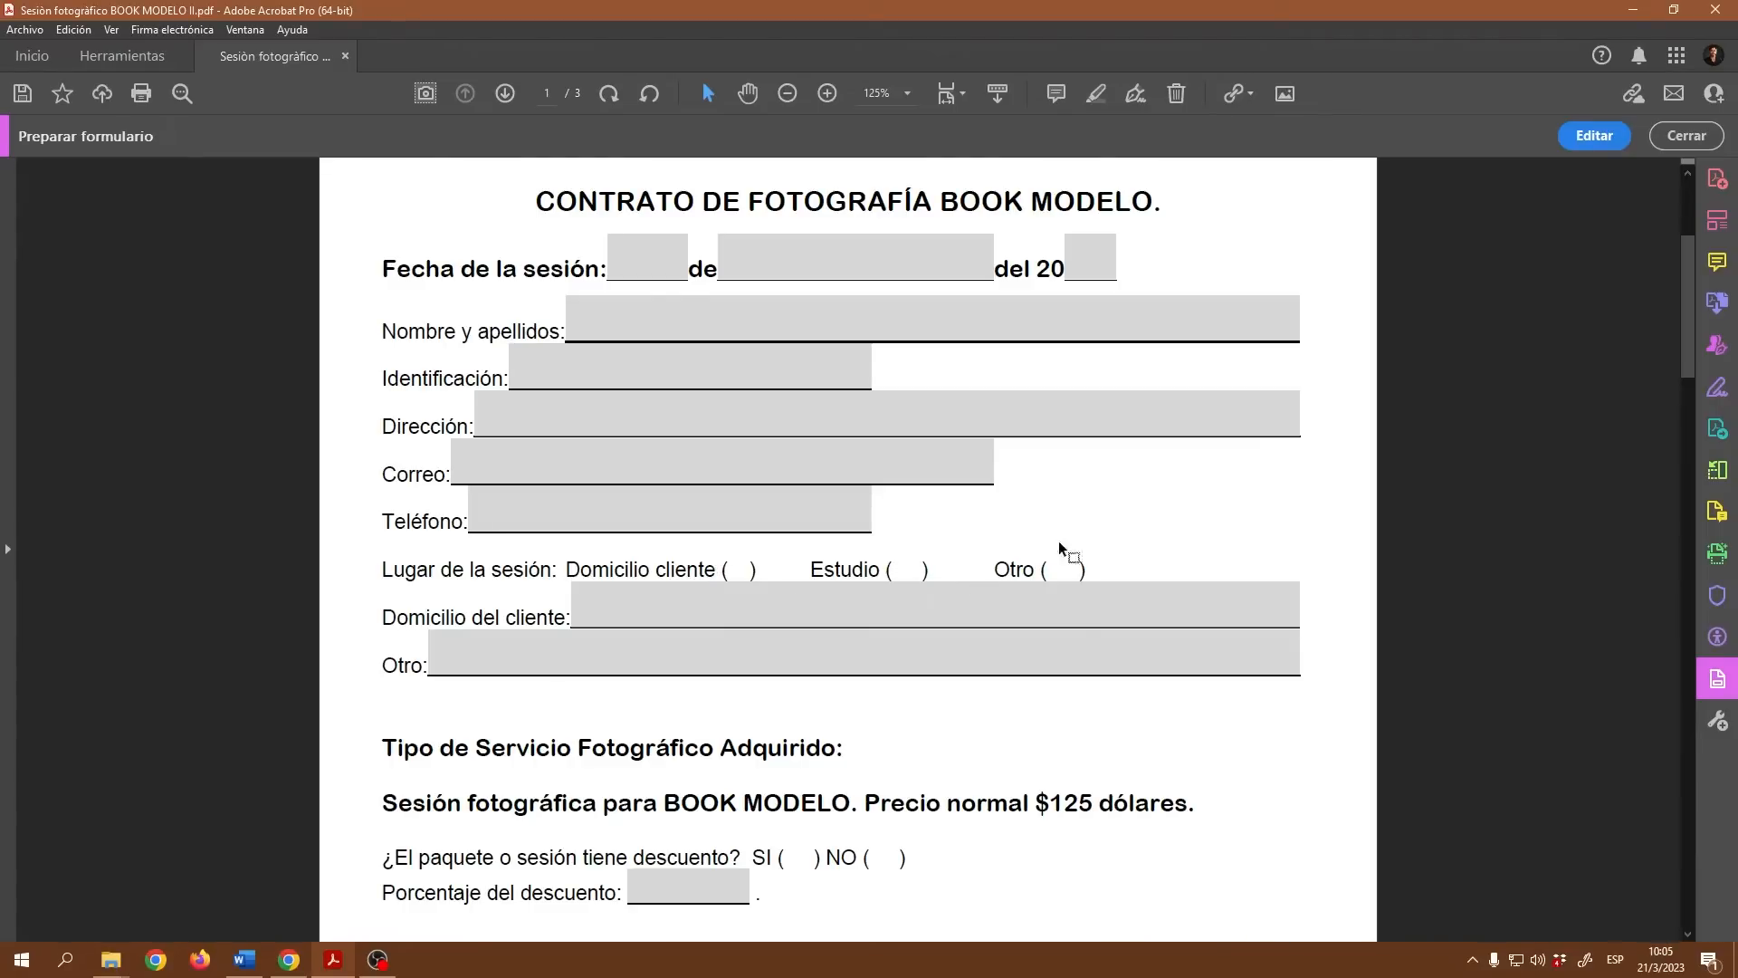
- Examine the previewed fields on pages 2 and 3 through the client signature, and return to form editing
scroll(1182, 717, down, 10)
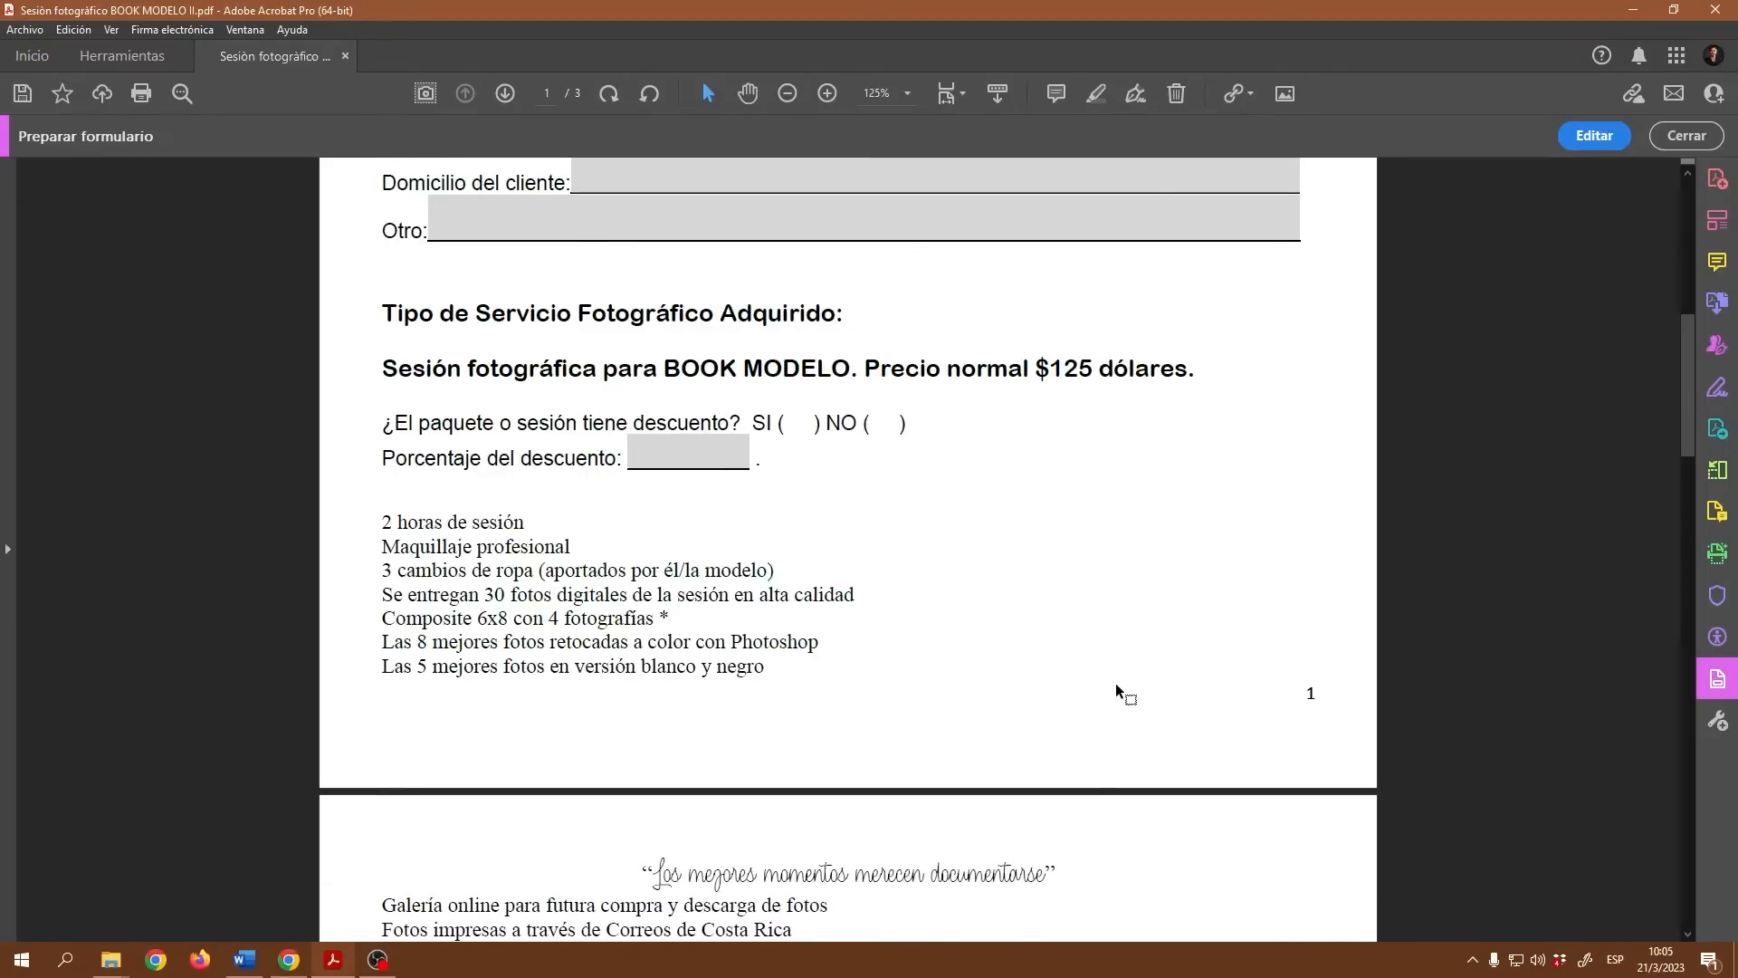
scroll(1116, 686, down, 12)
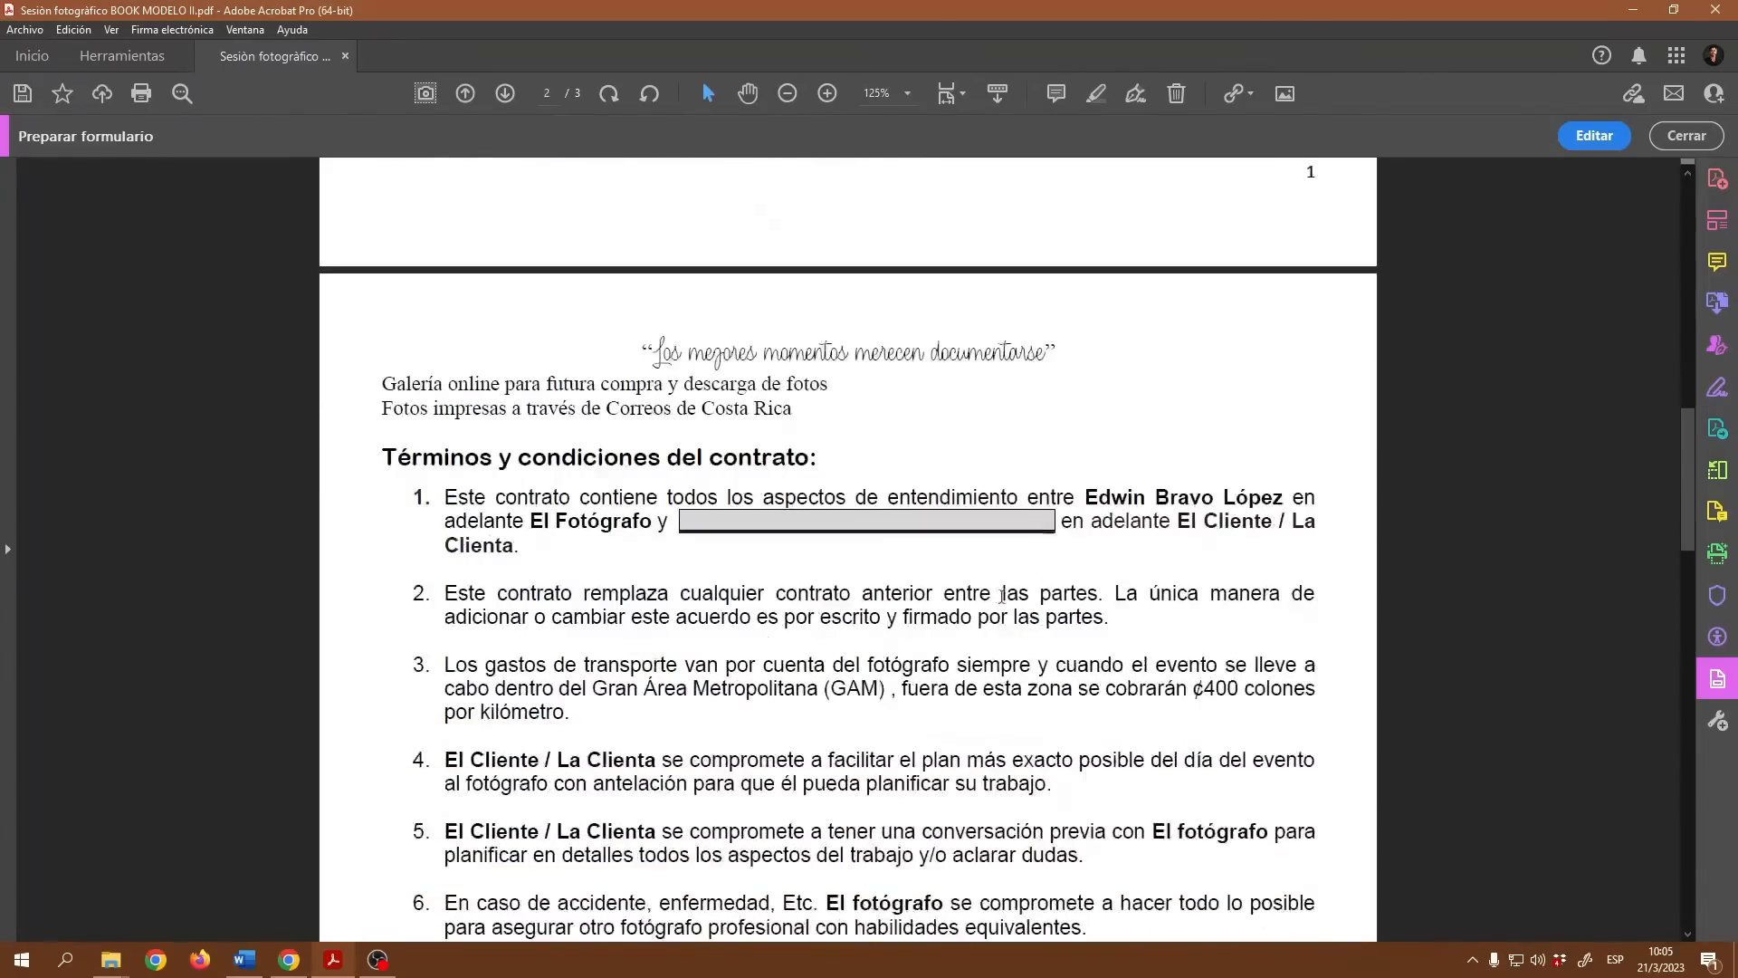
scroll(854, 590, down, 7)
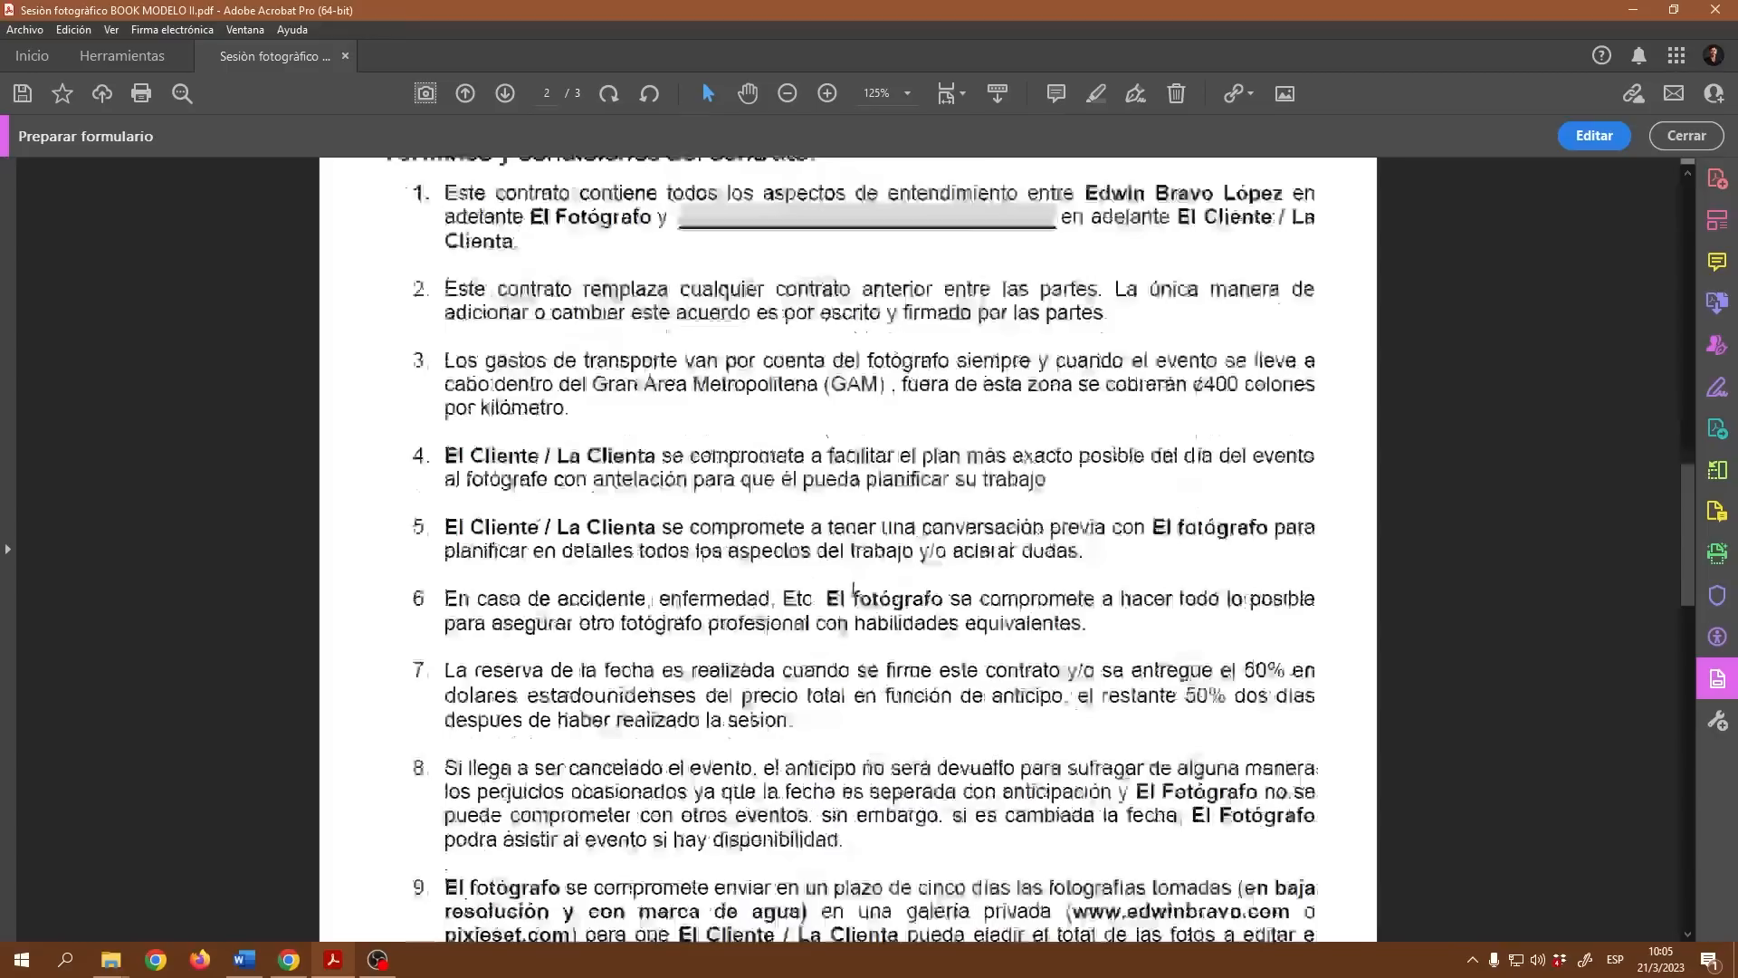
scroll(853, 590, down, 20)
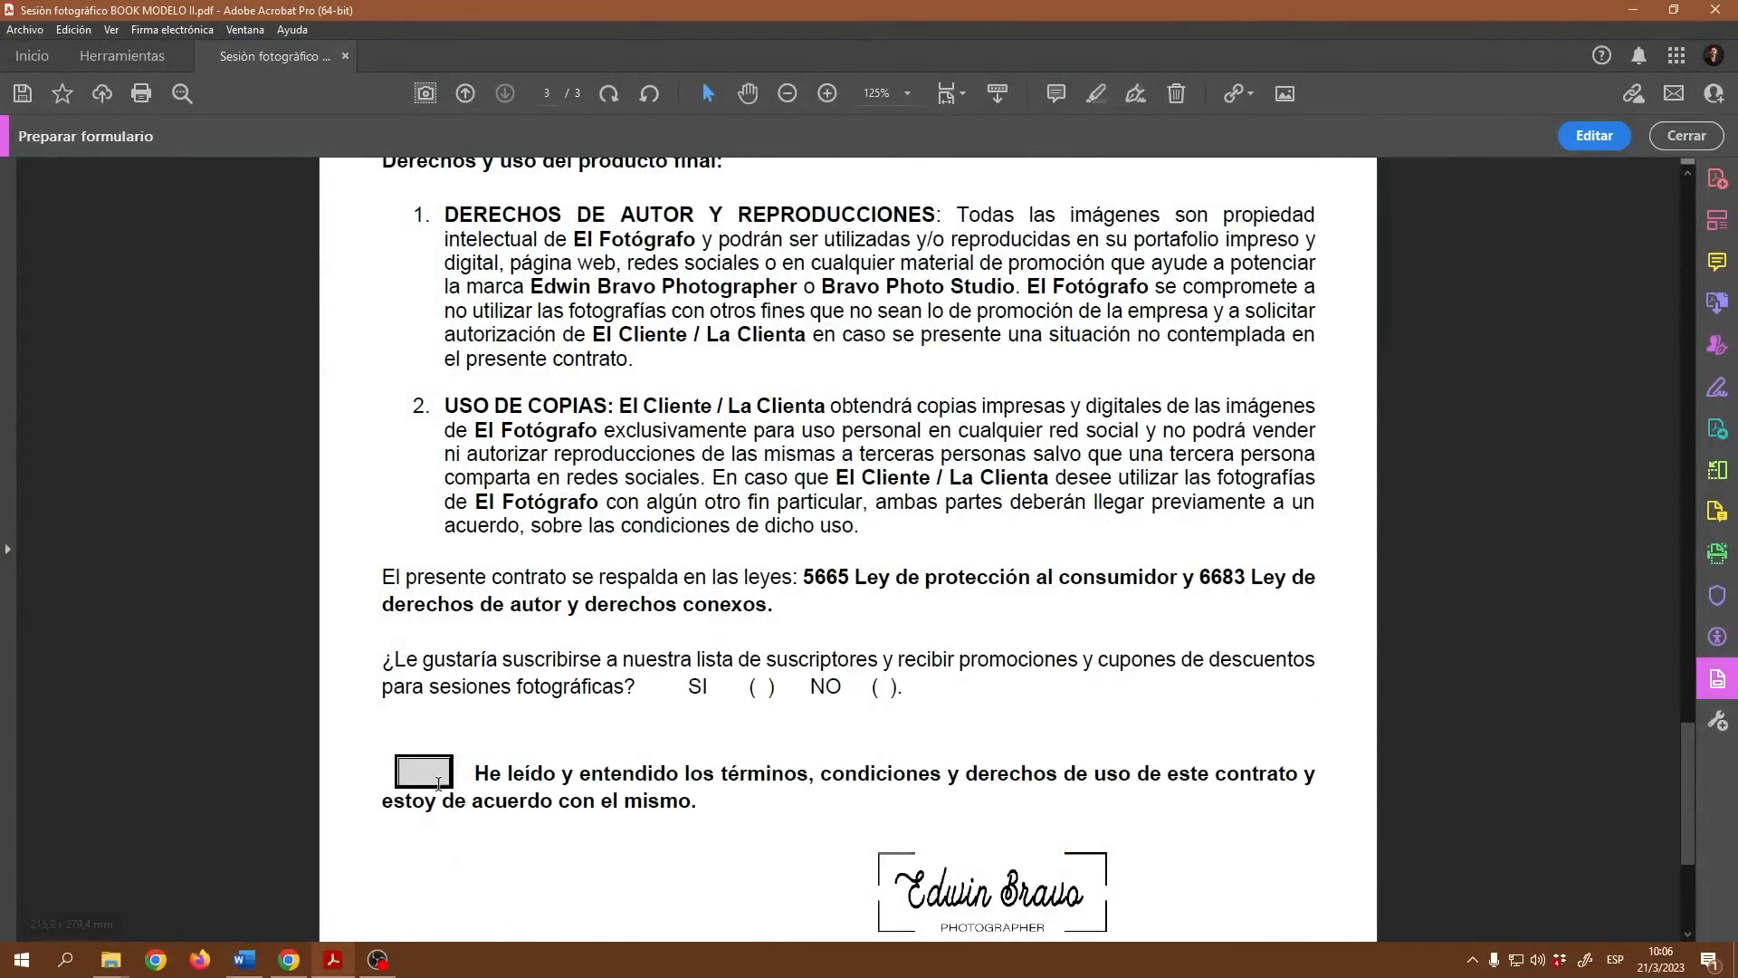
scroll(438, 784, down, 6)
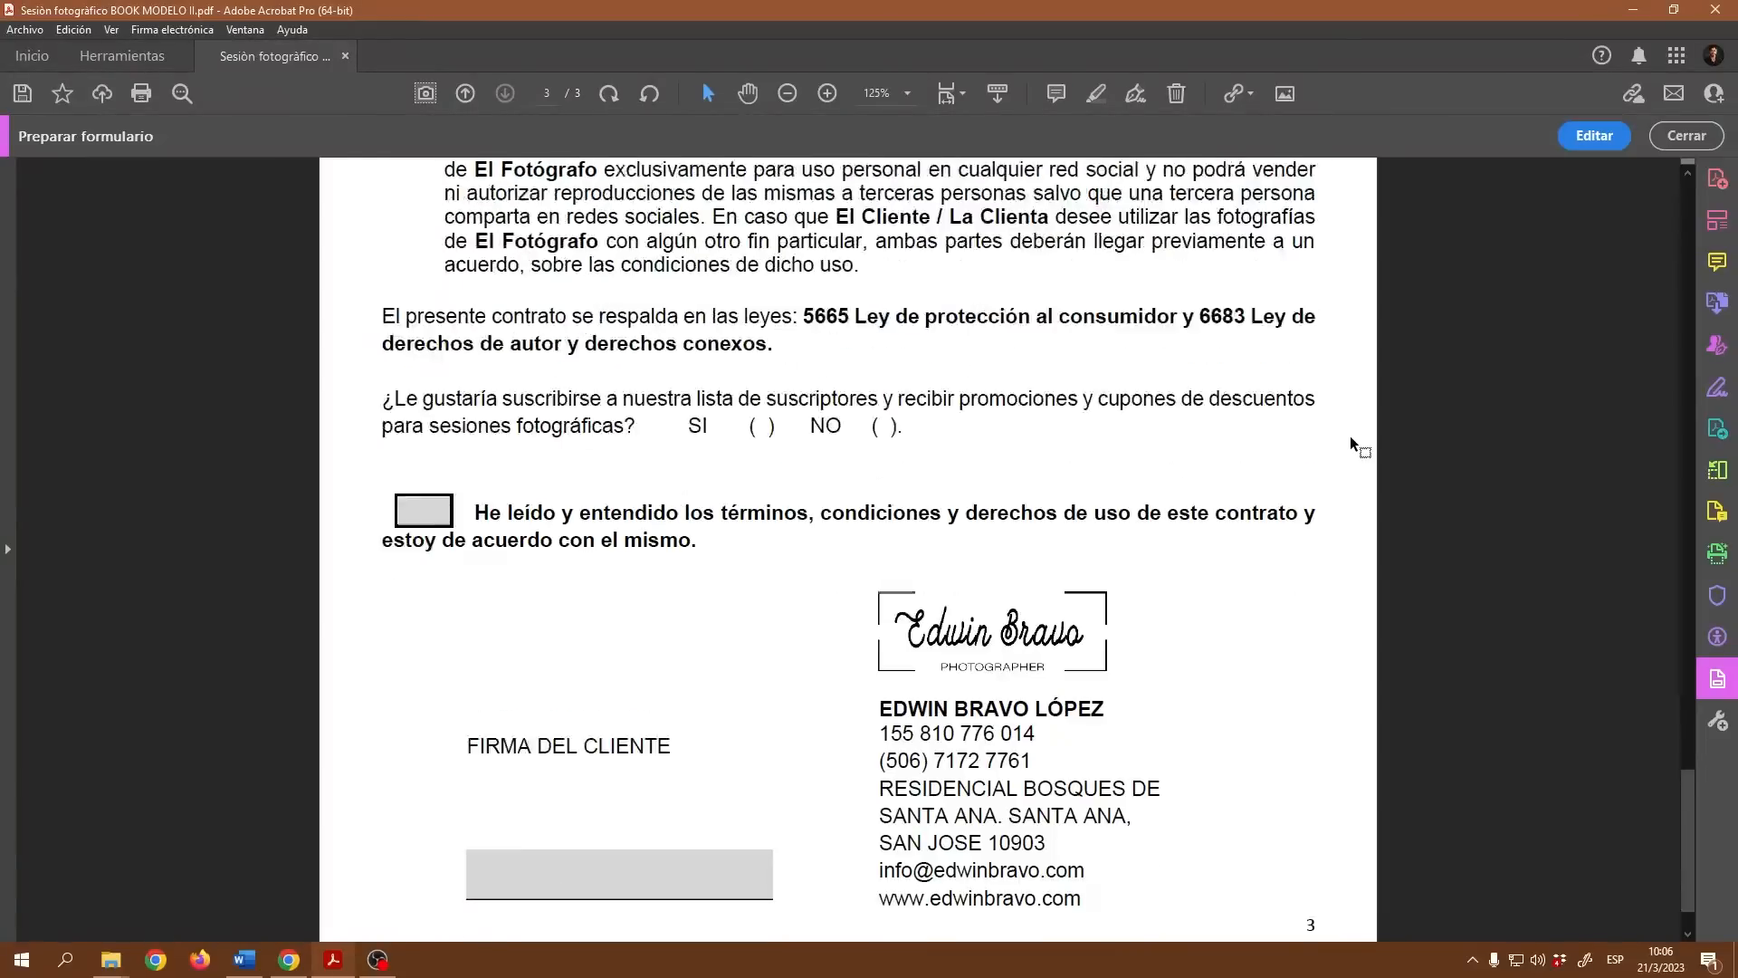
scroll(1350, 436, up, 16)
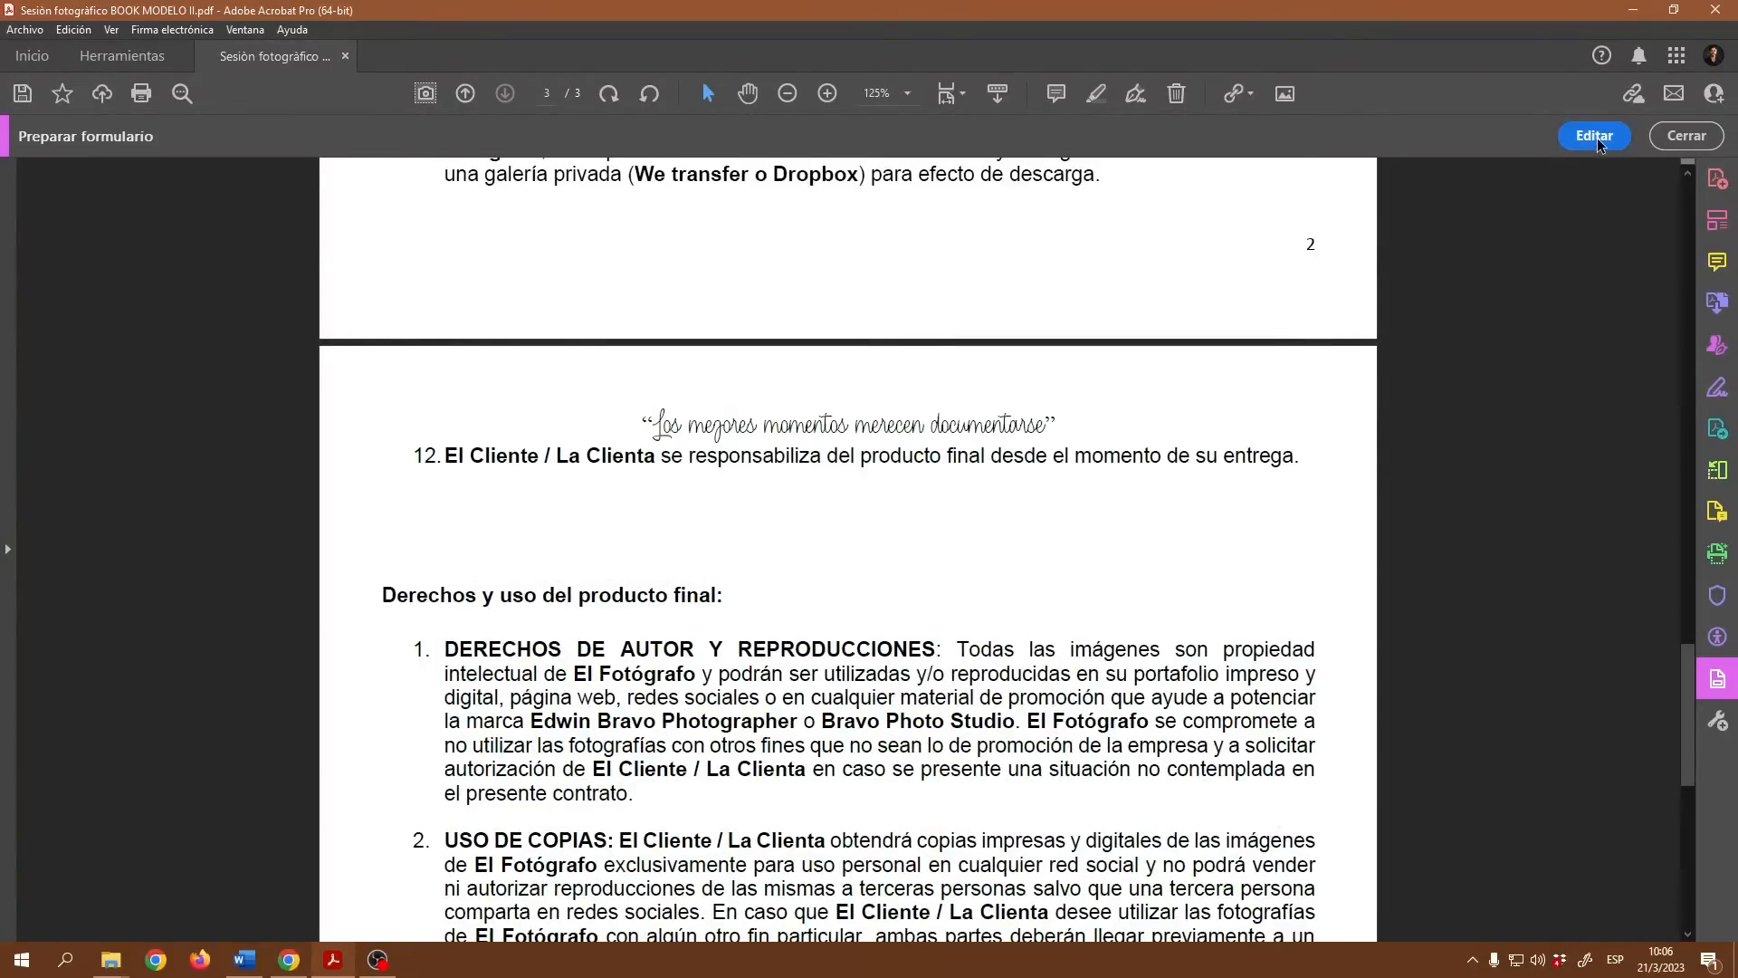
click(1597, 138)
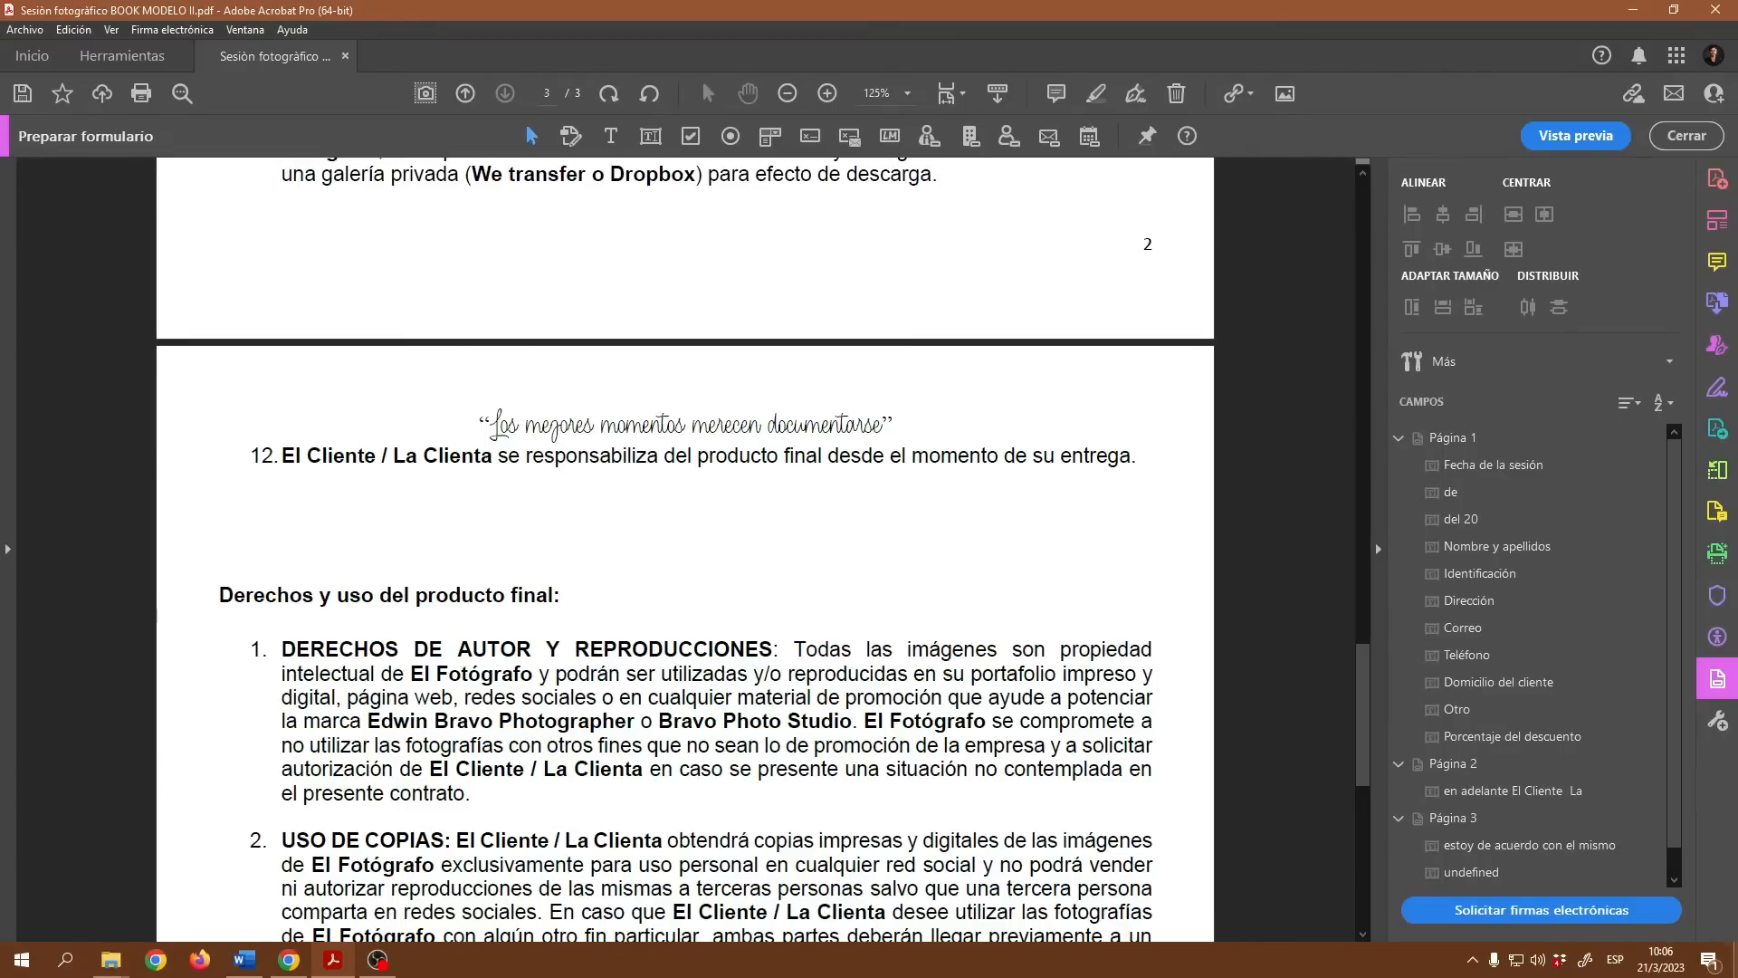
key(alt+Tab)
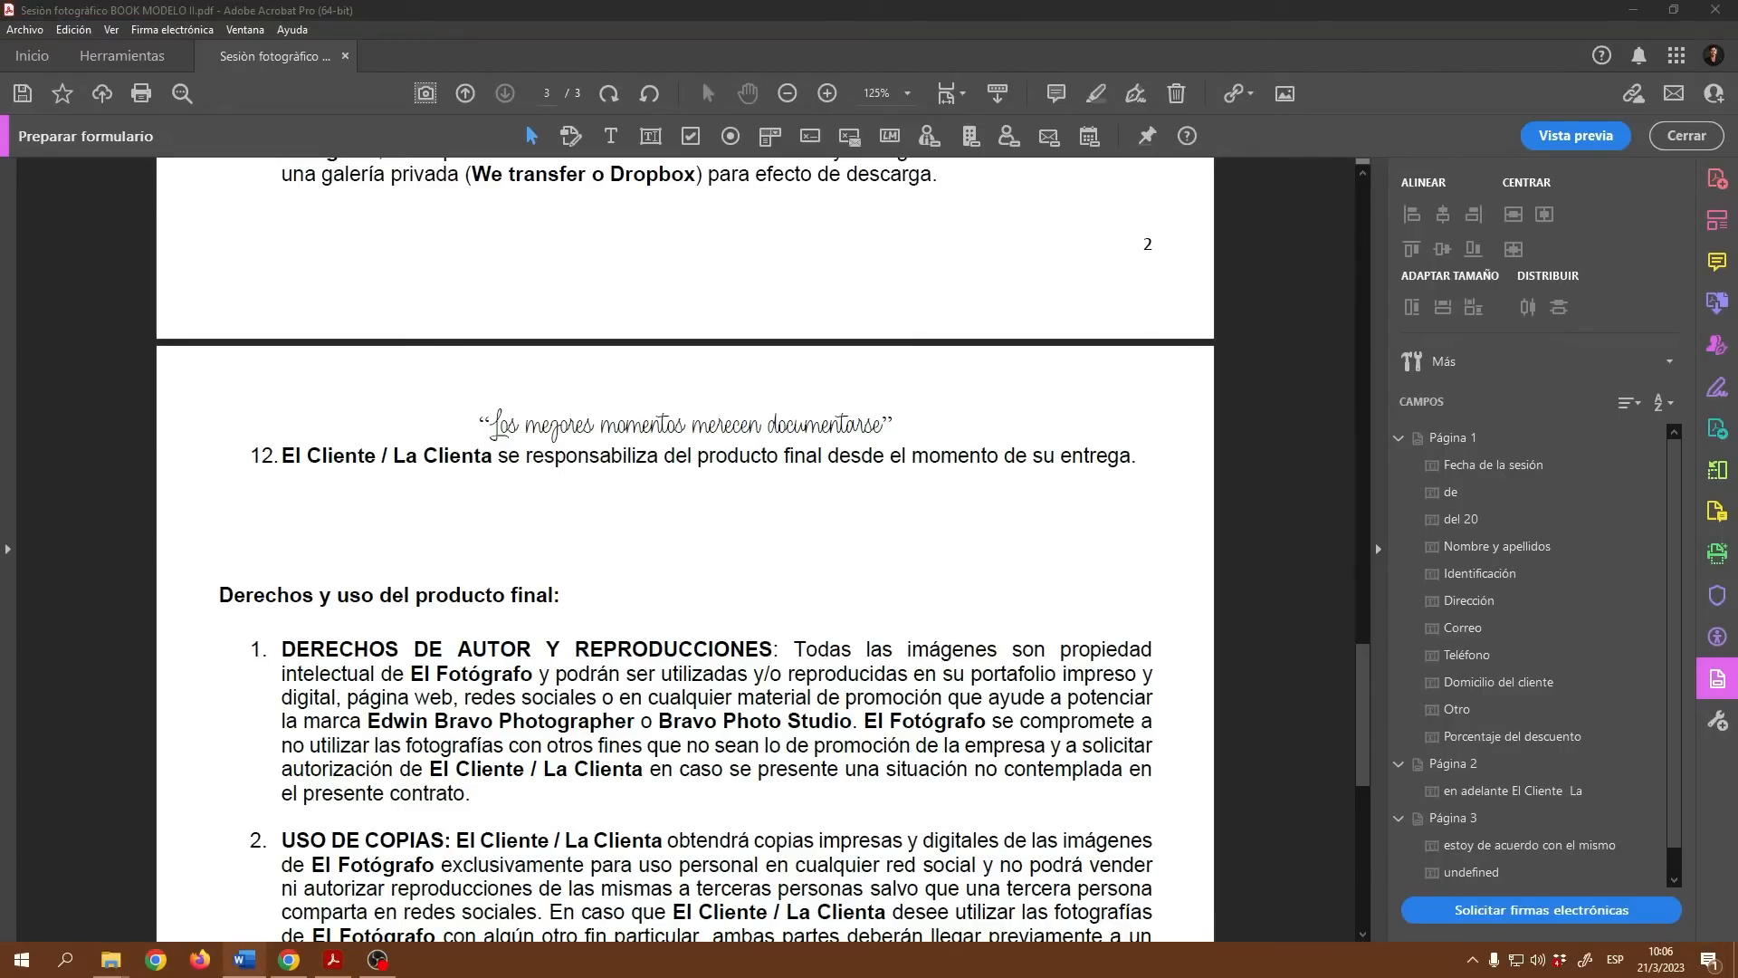
scroll(1096, 584, up, 10)
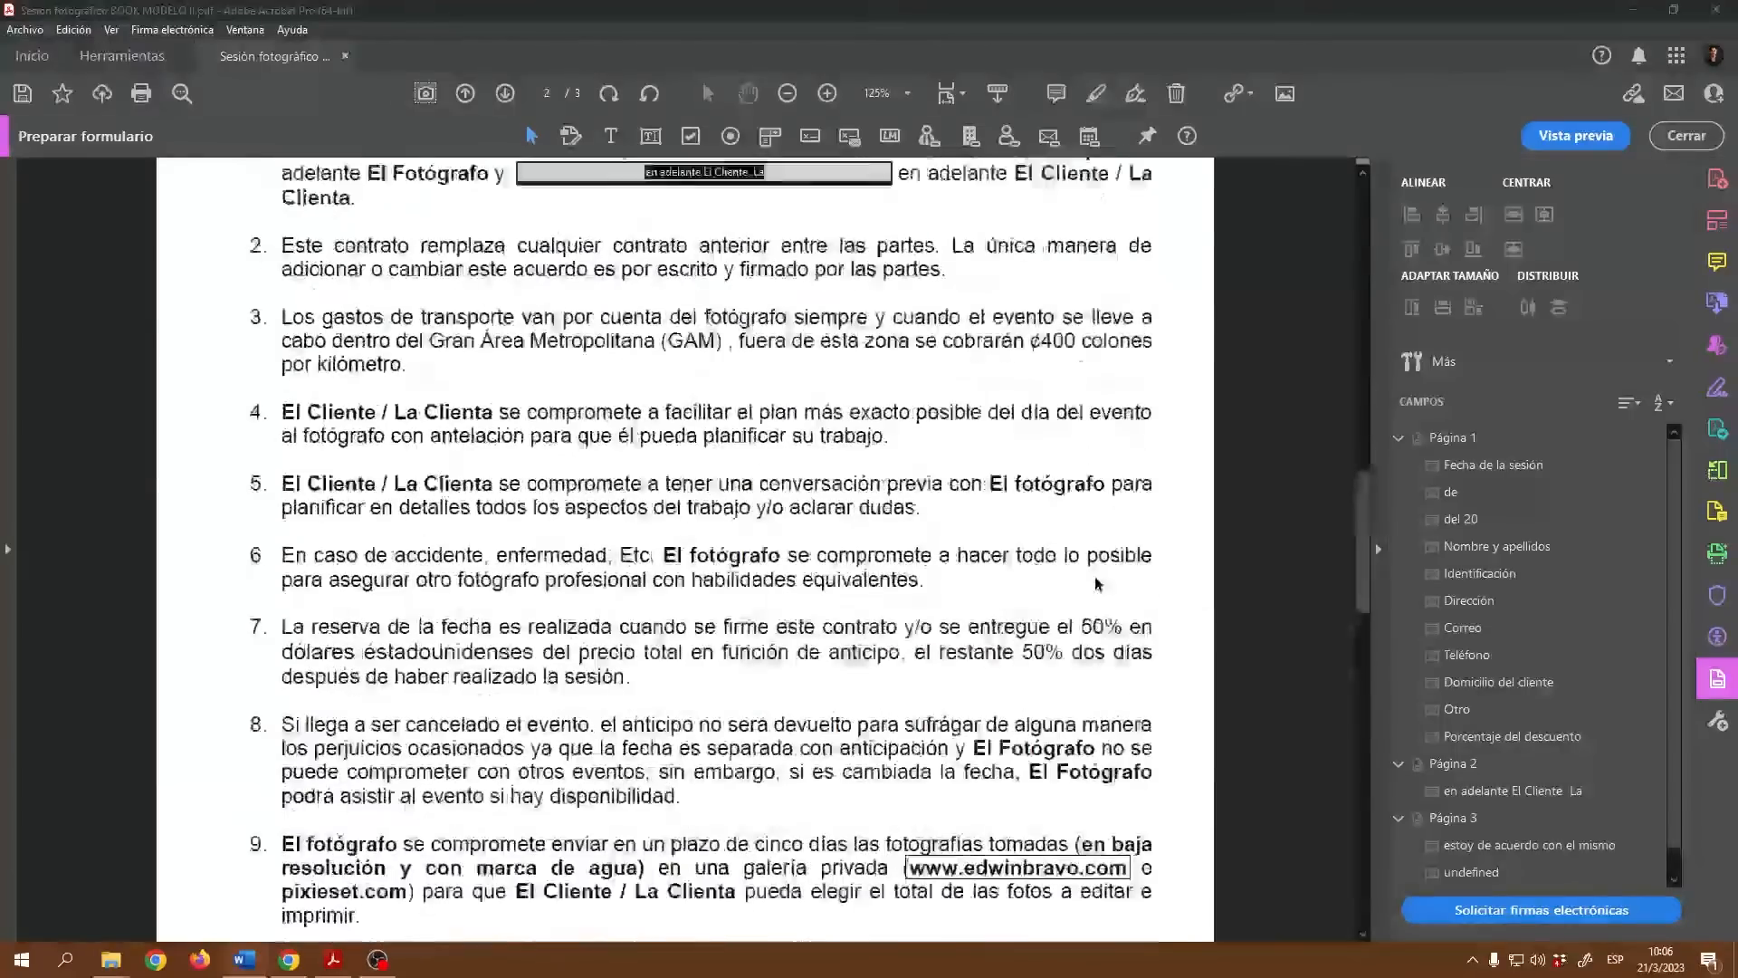
- Open the properties of the "Fecha de la sesión" field on page 1 and review its general settings, field types and participant roles
scroll(1097, 584, up, 12)
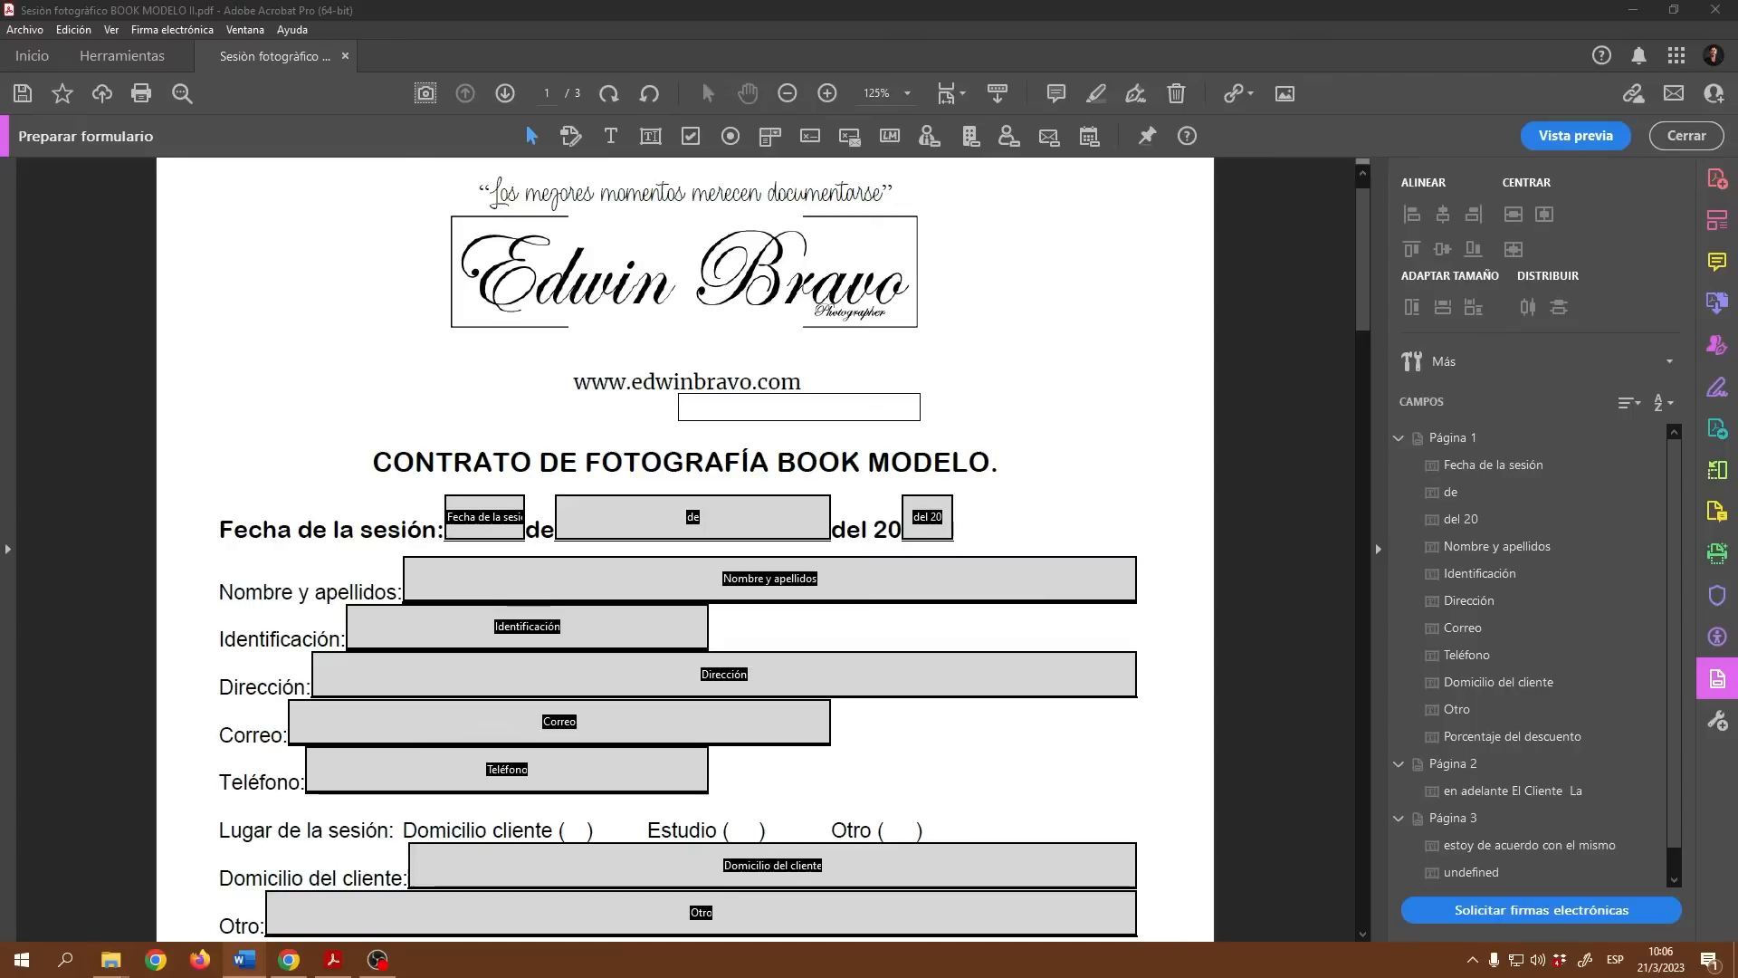
click(883, 575)
click(494, 512)
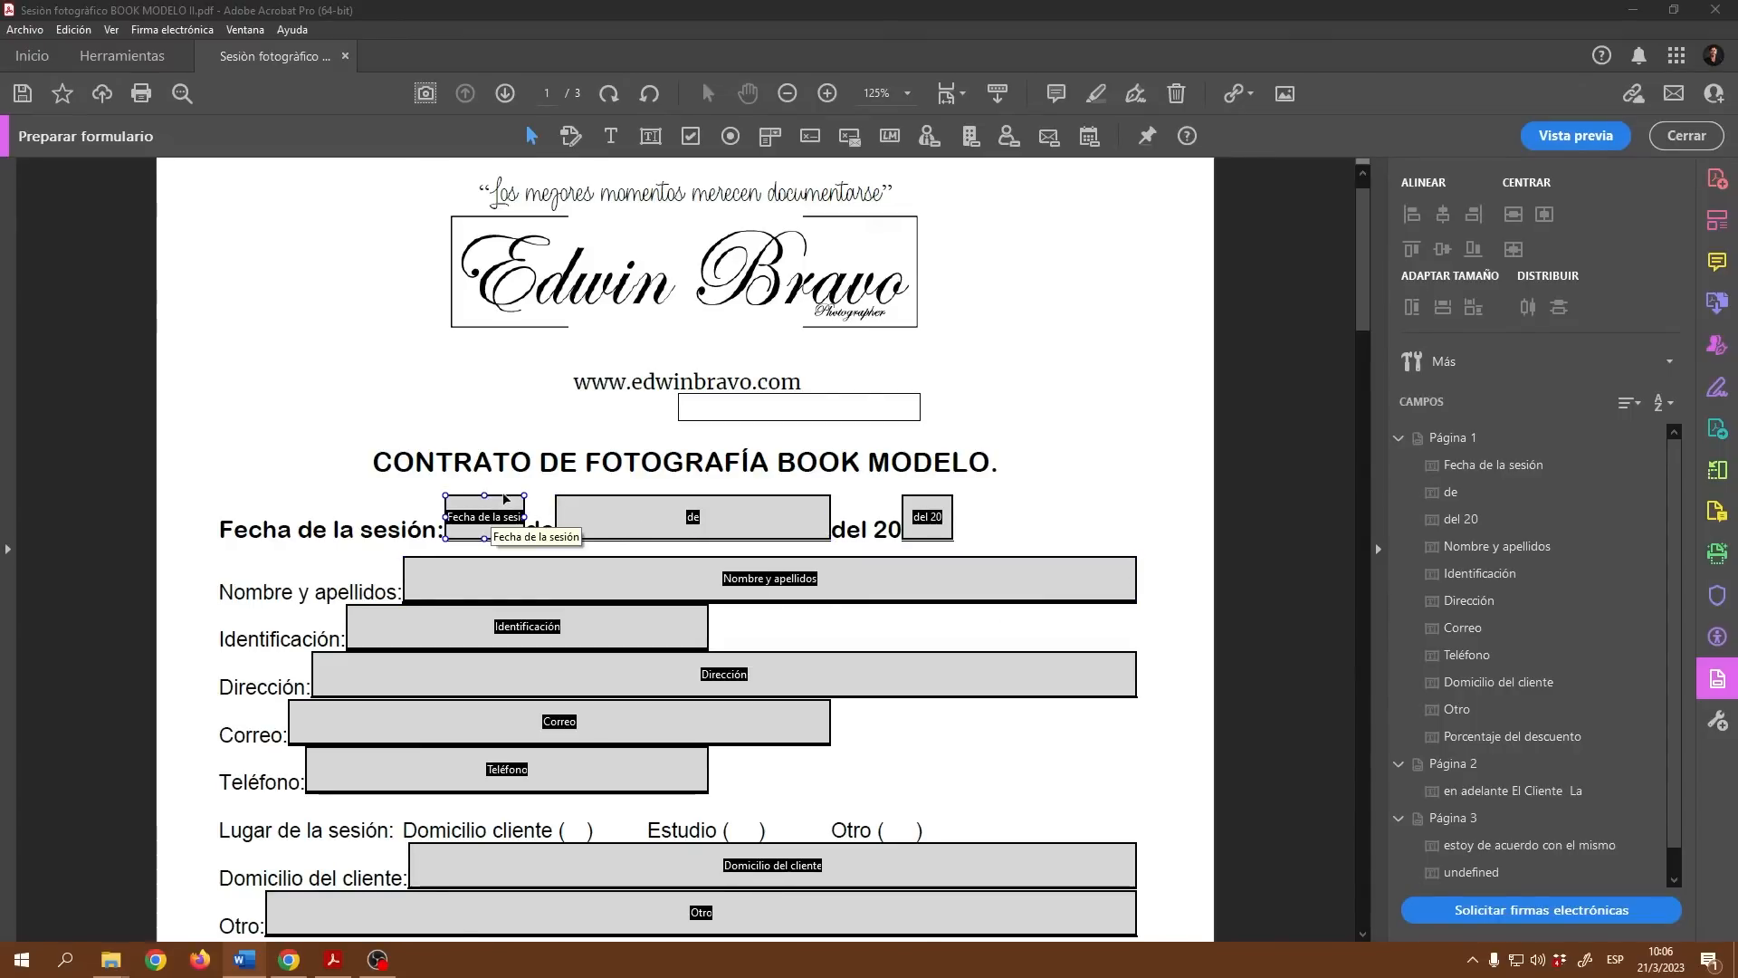
right_click(505, 512)
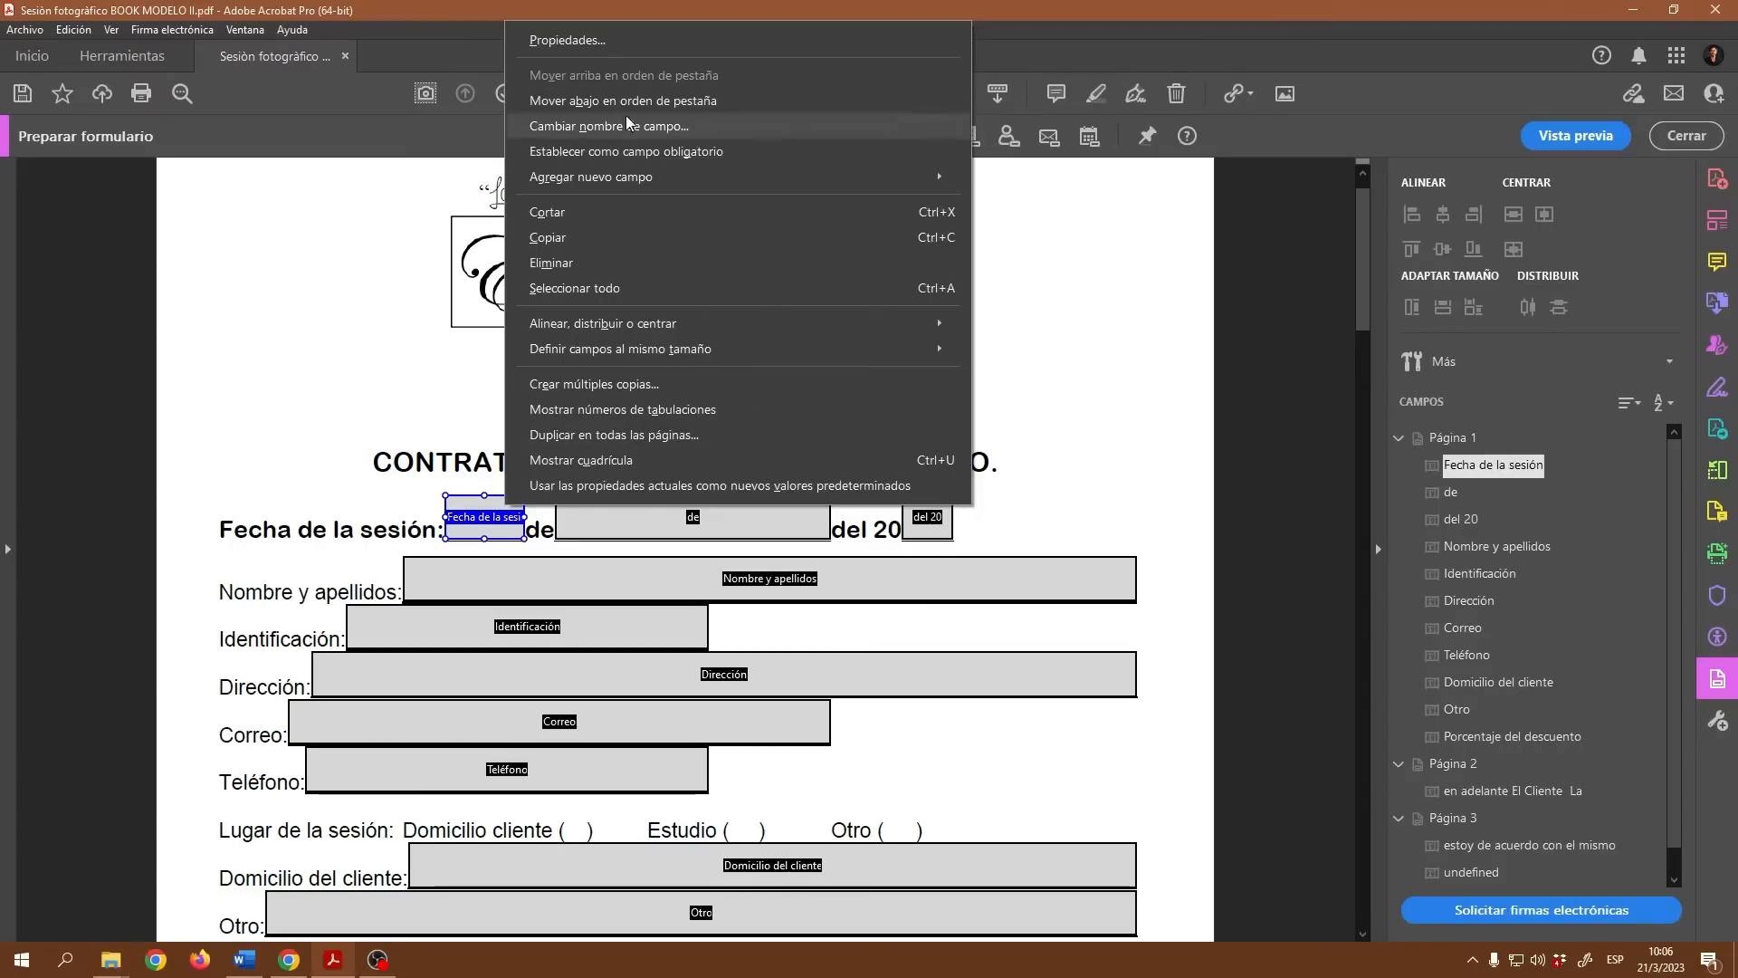
click(584, 41)
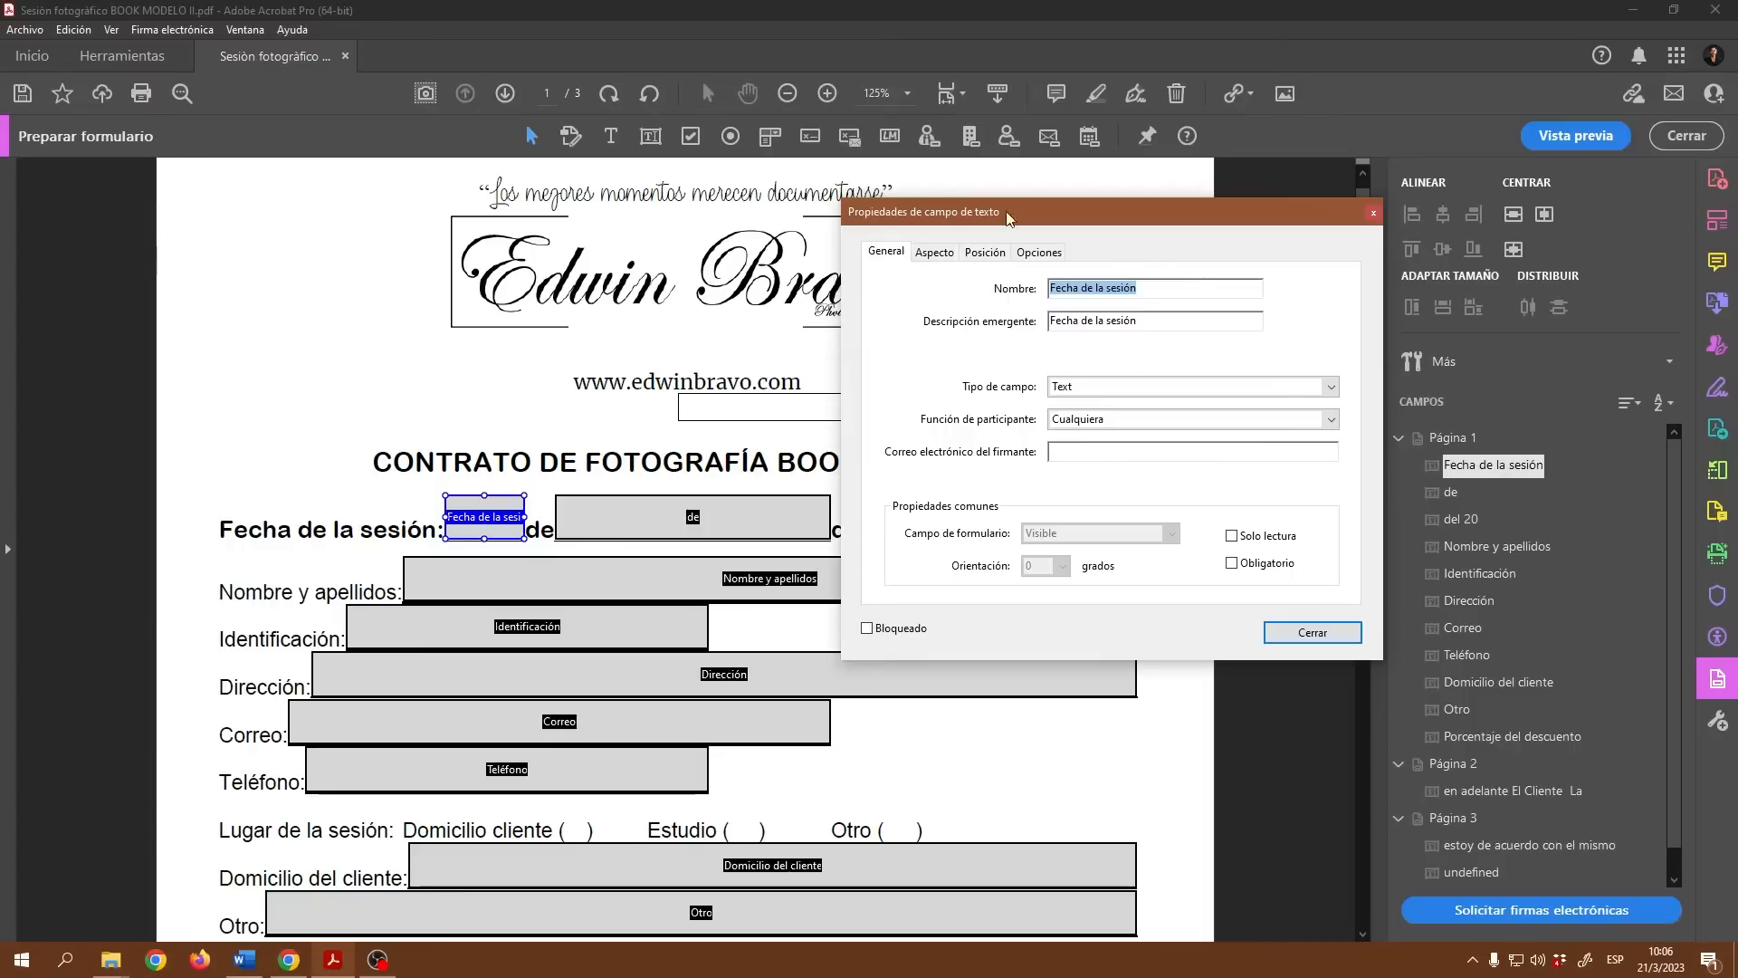
drag(1257, 224, 1117, 209)
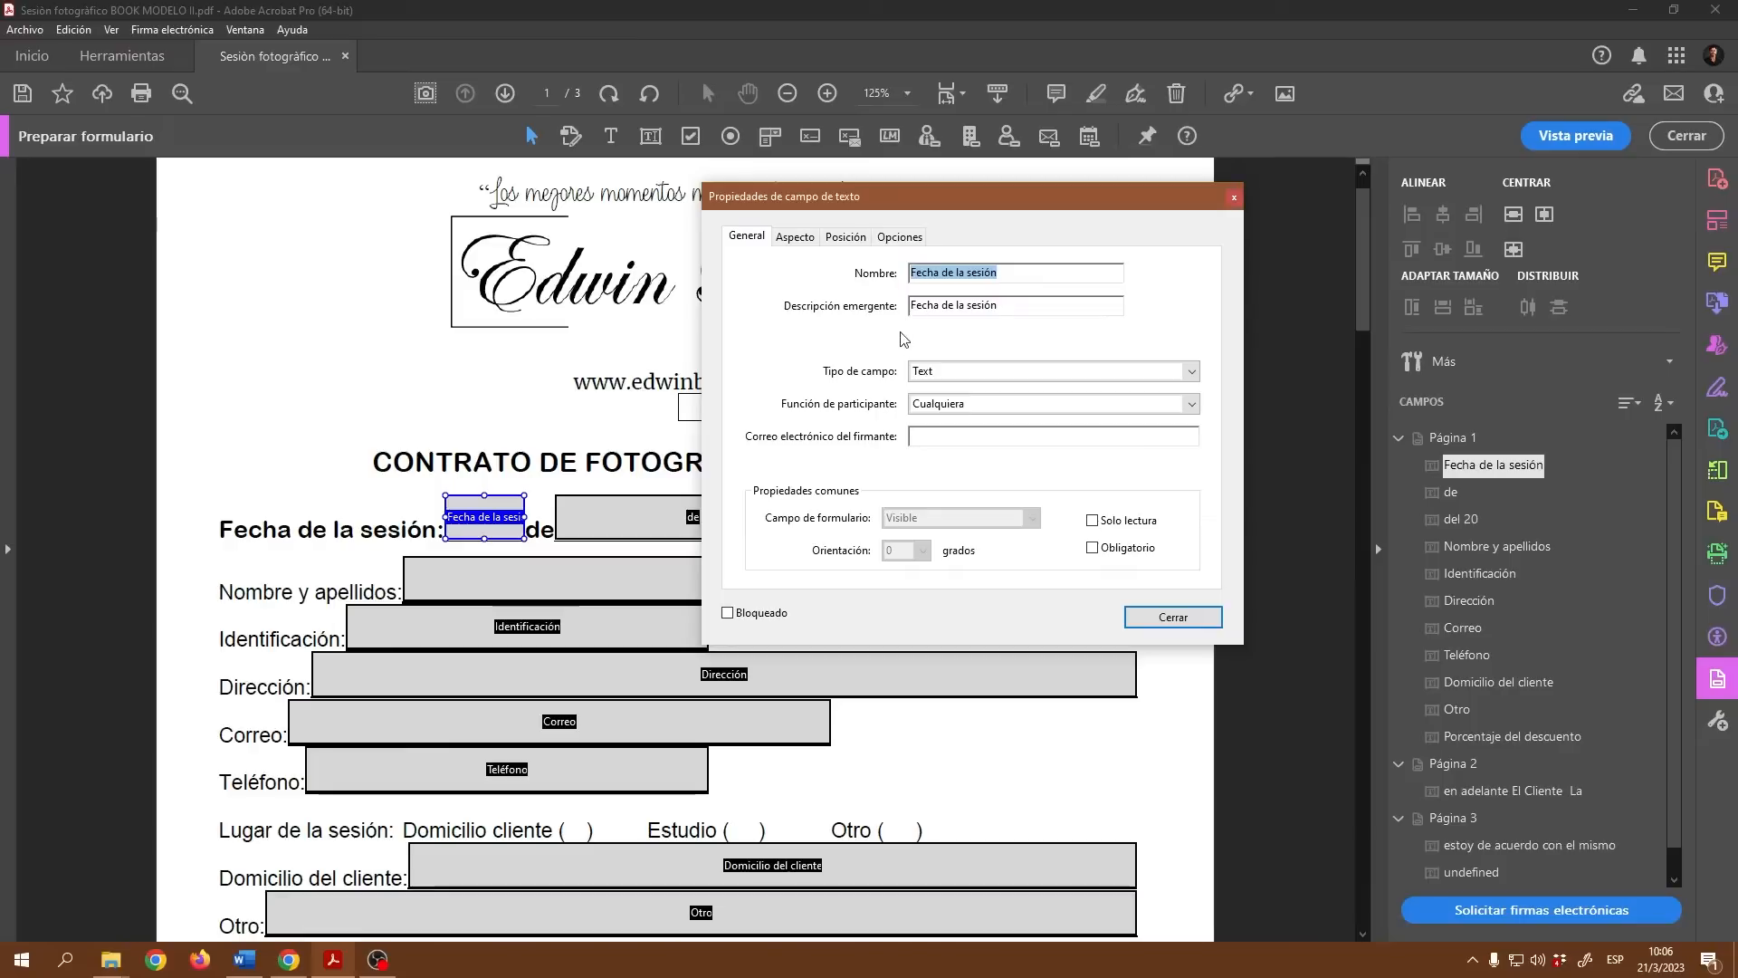
click(1006, 306)
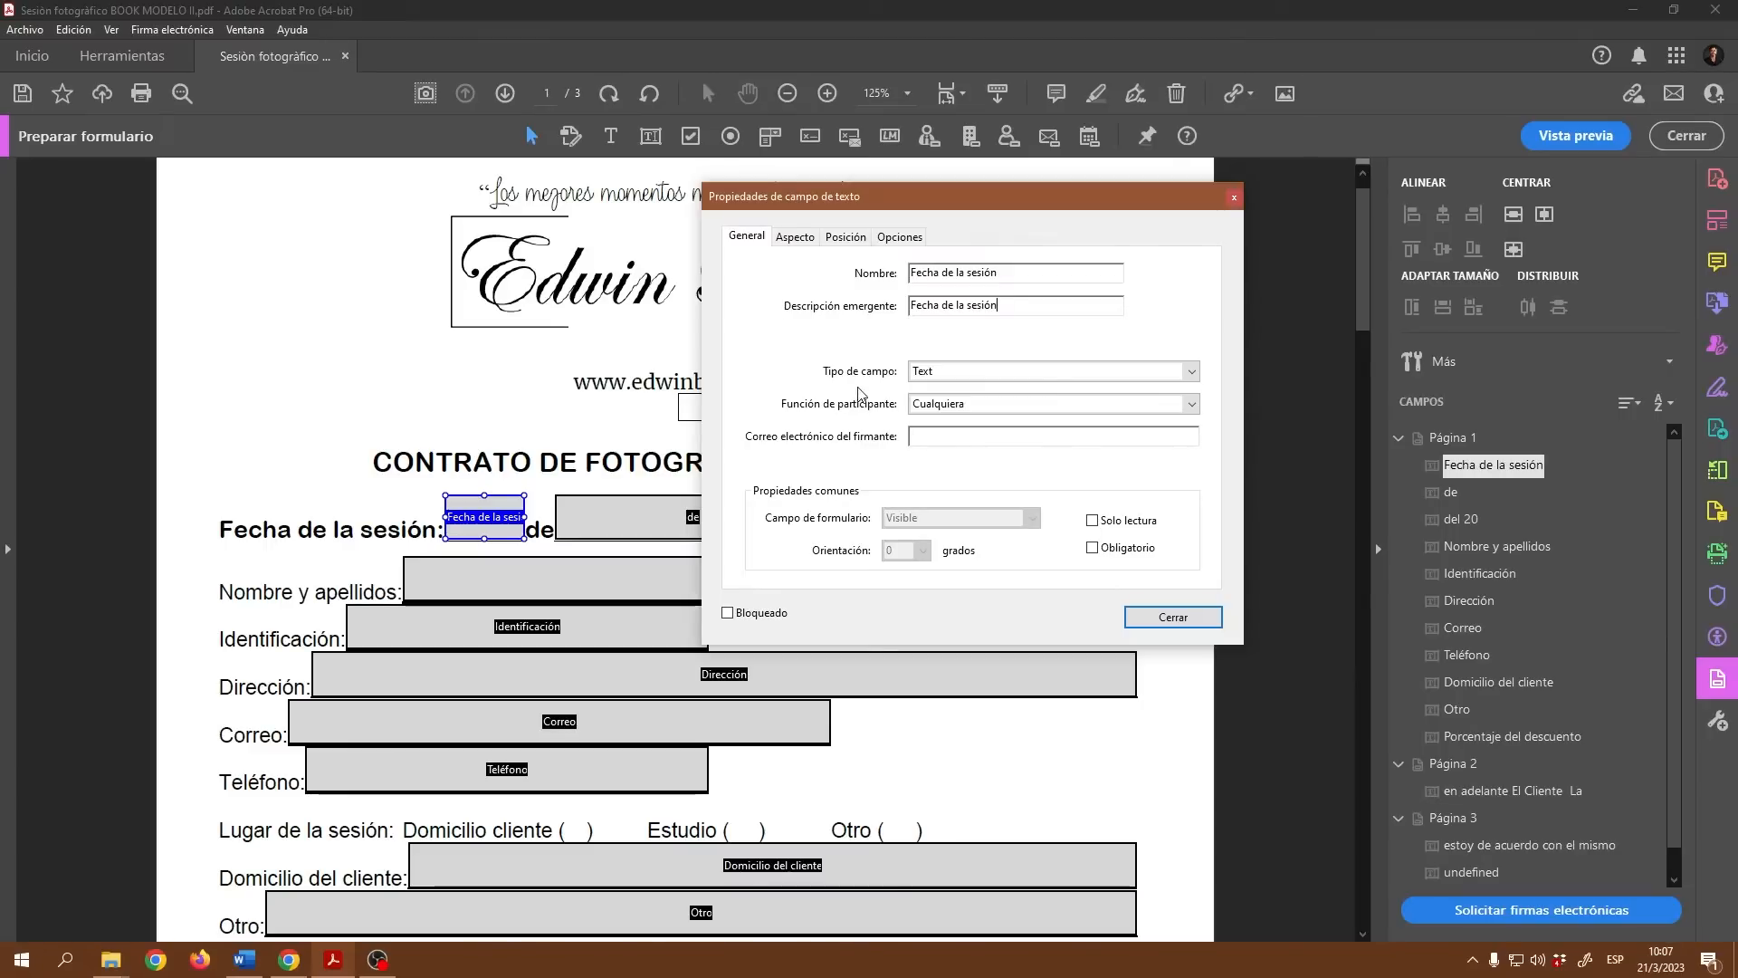
click(1193, 374)
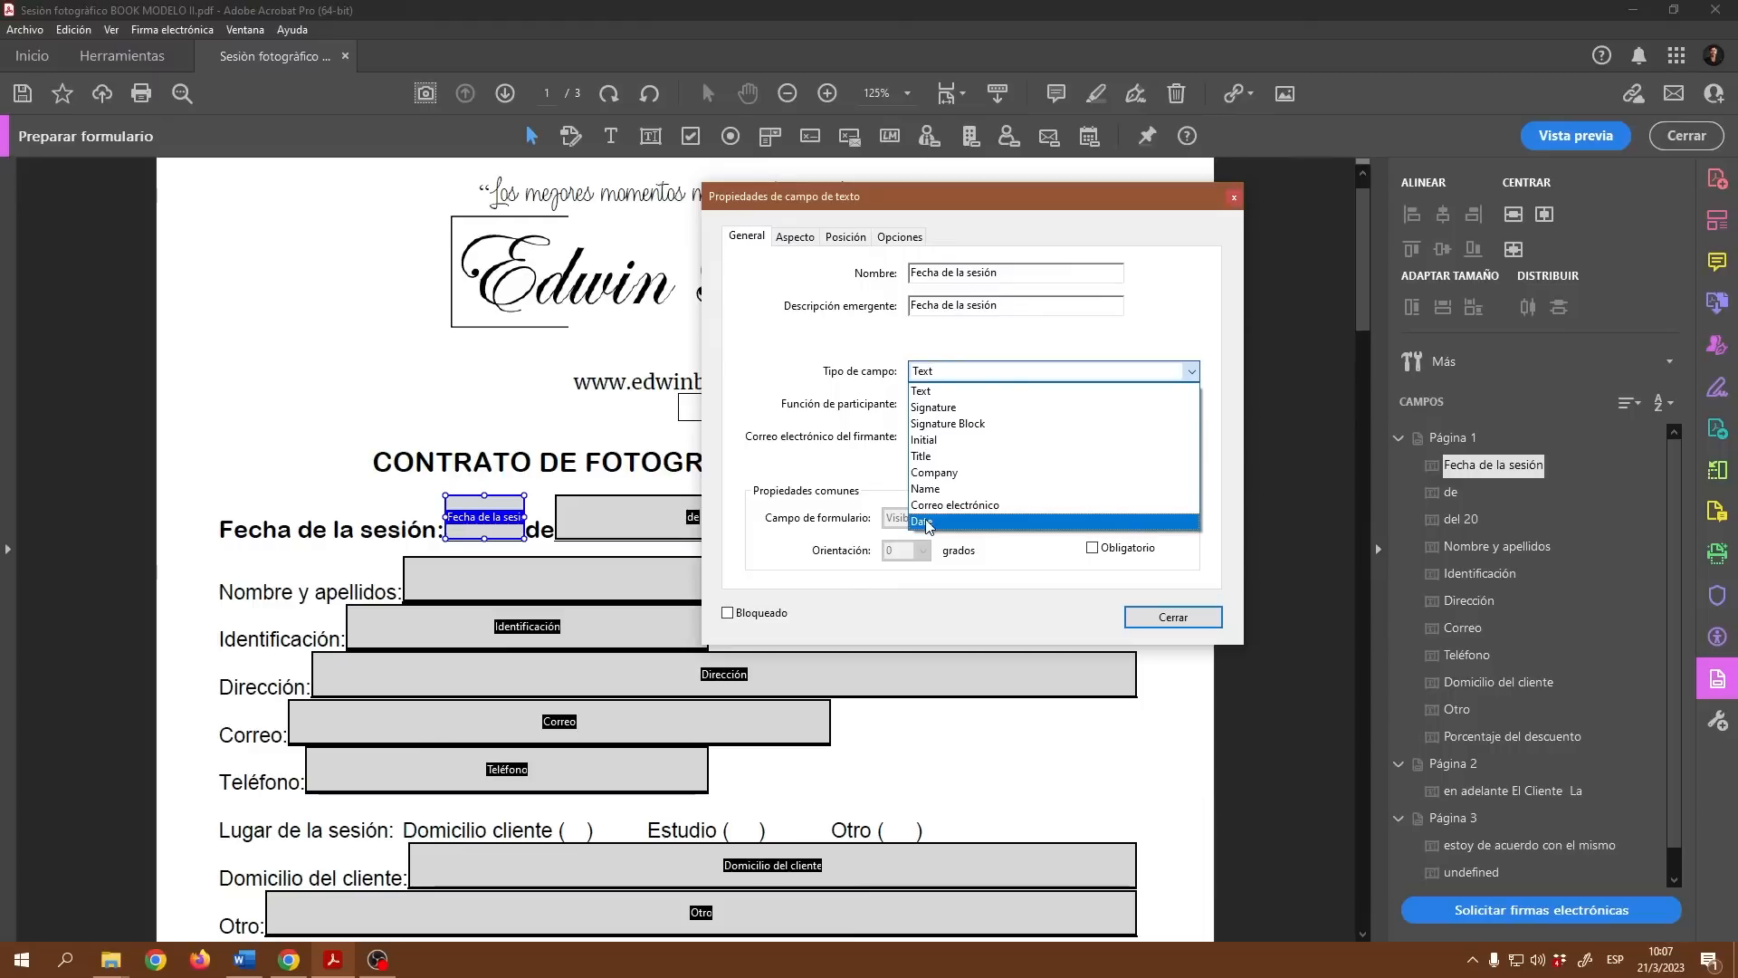
click(874, 478)
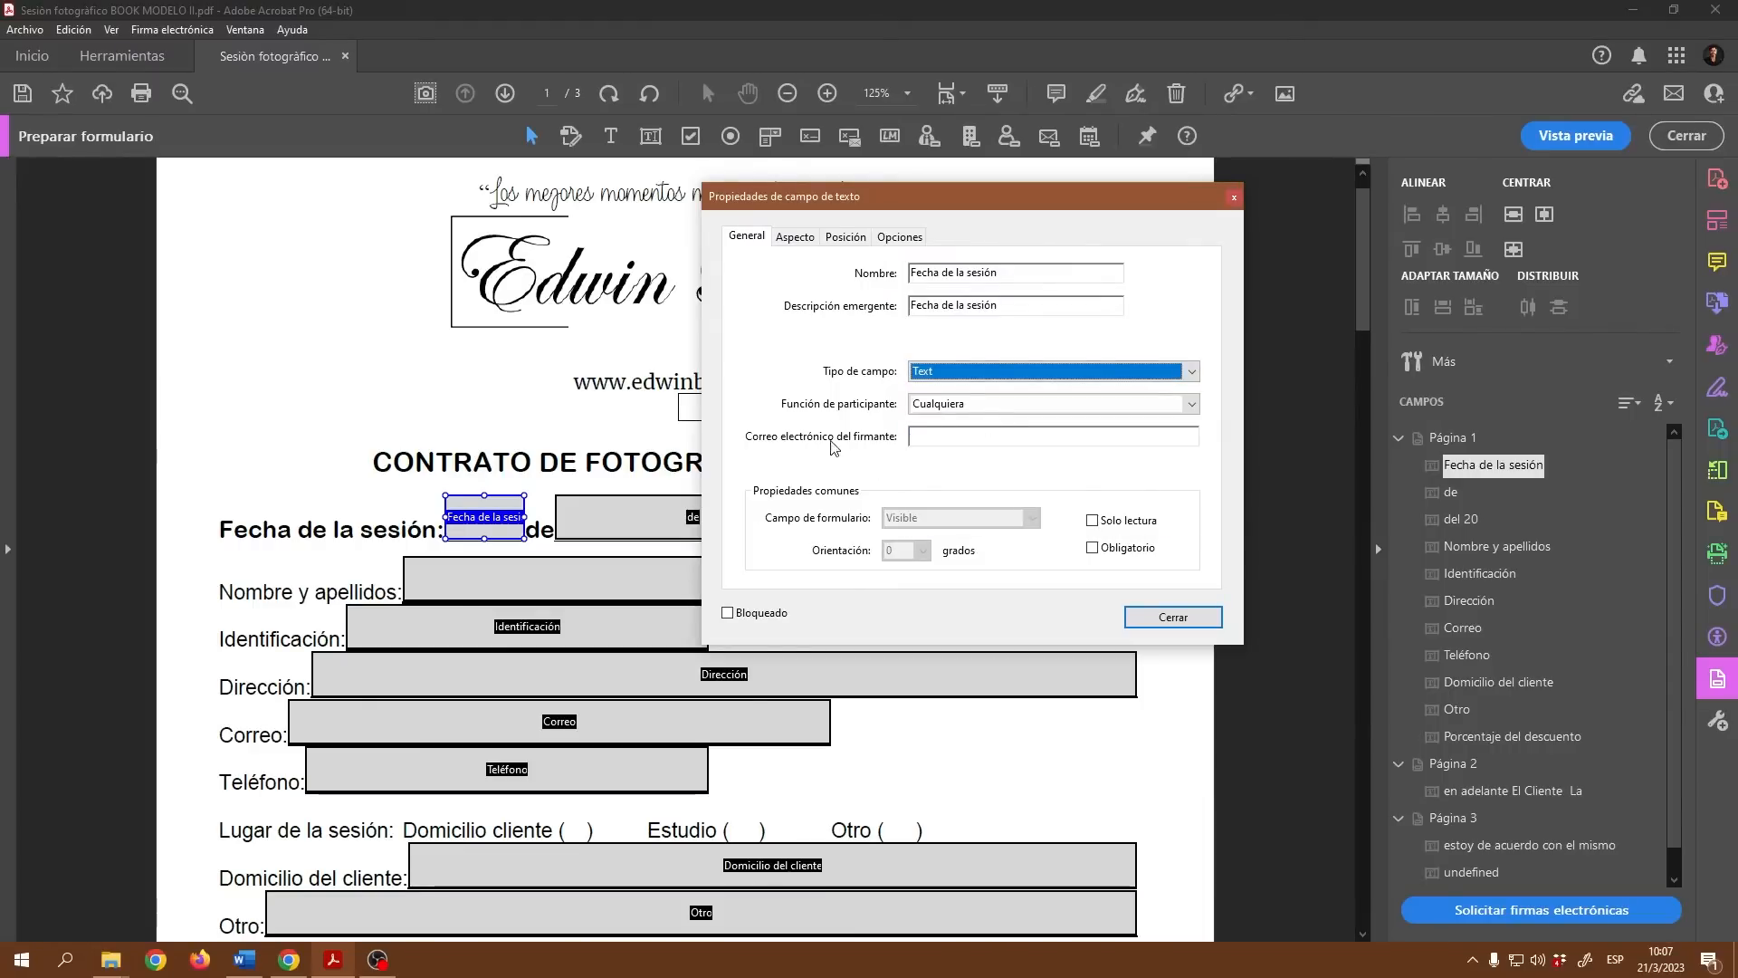
click(1190, 404)
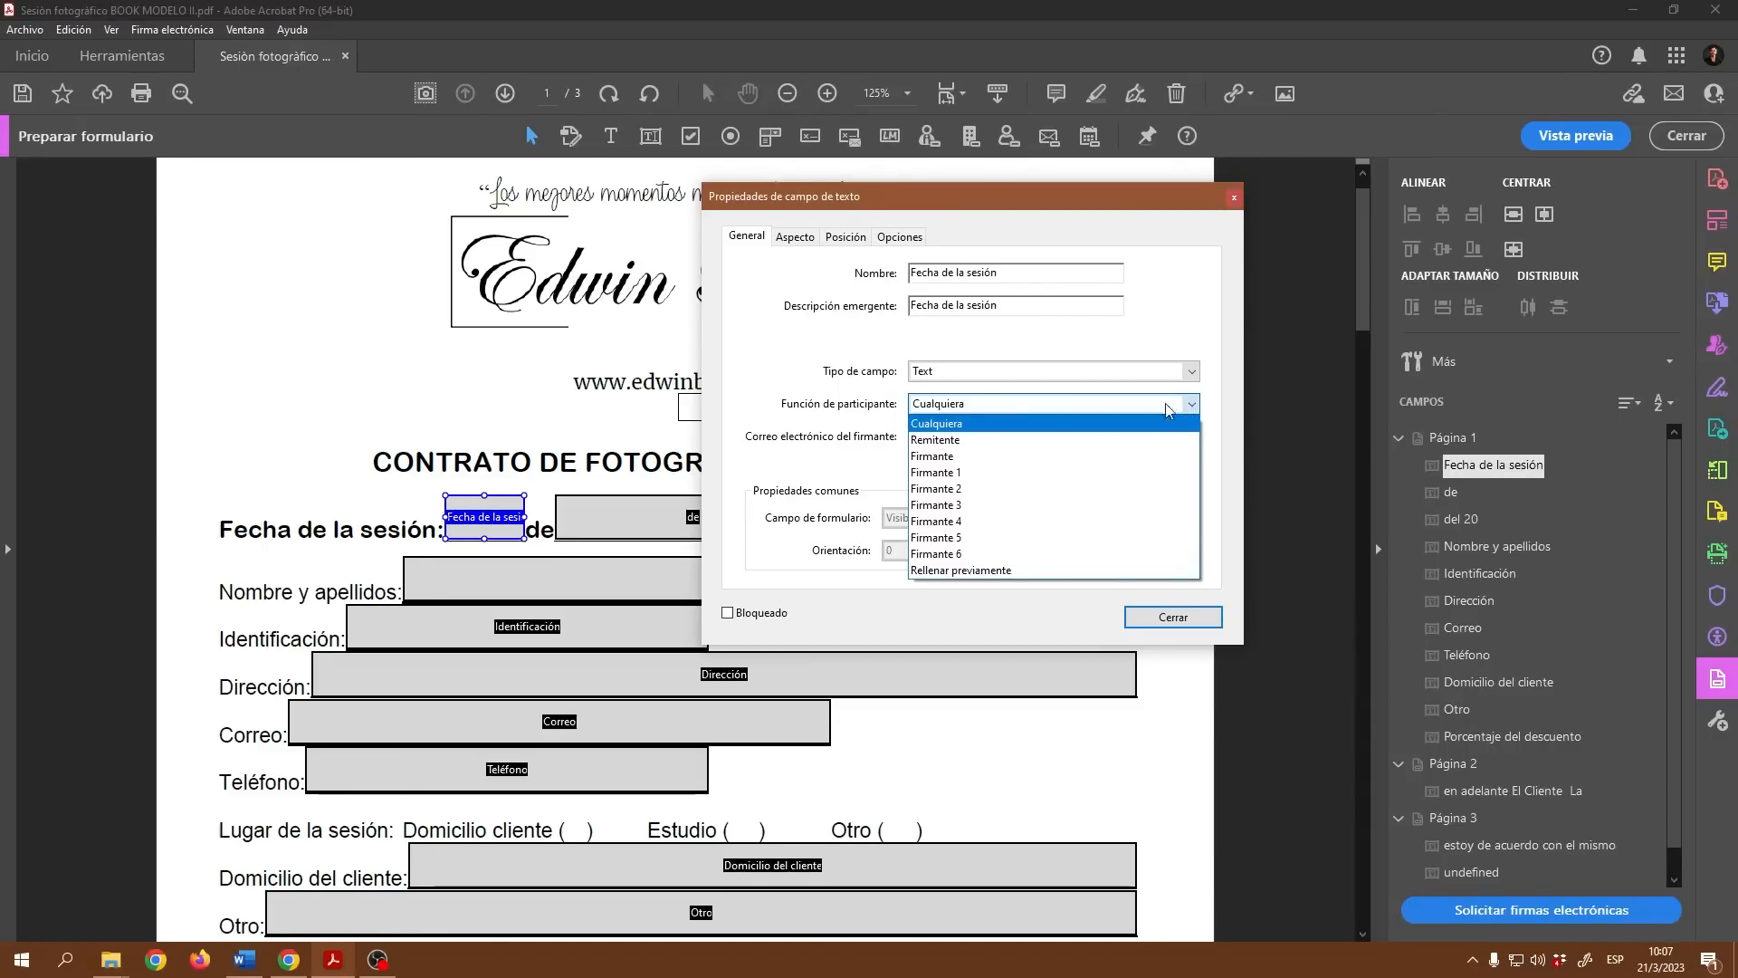
click(841, 474)
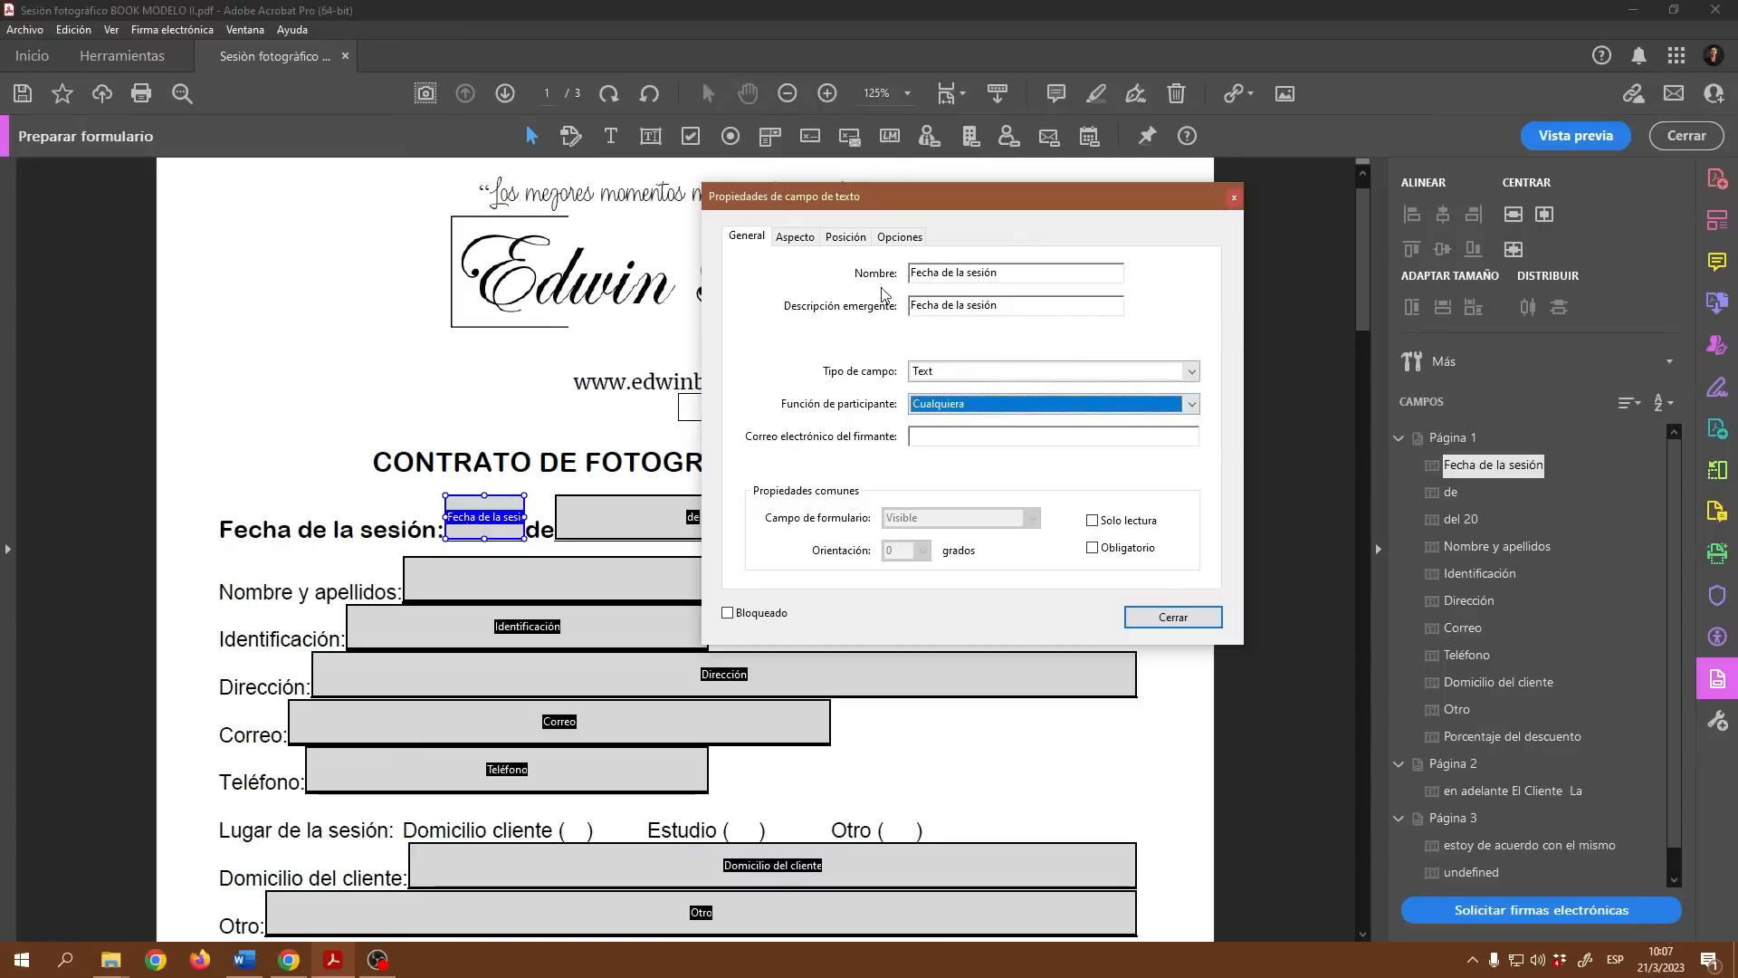
- Review the session date field's border color, font, position and text options, and recheck the available field types
click(795, 241)
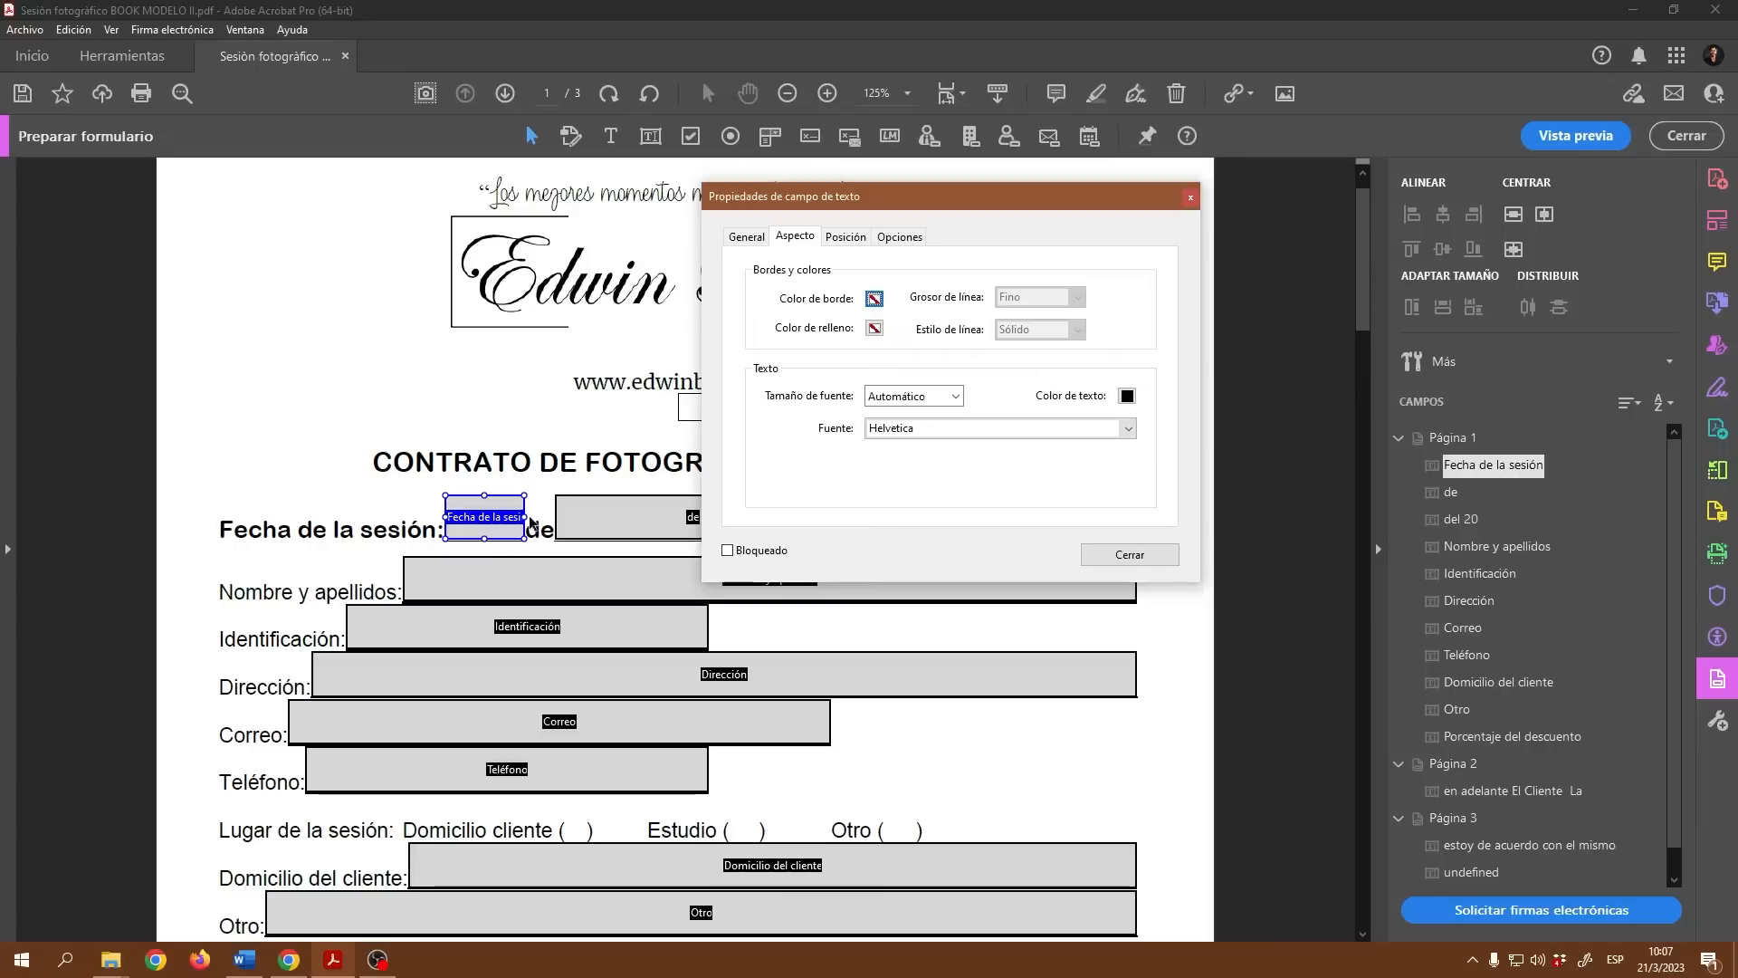
click(874, 298)
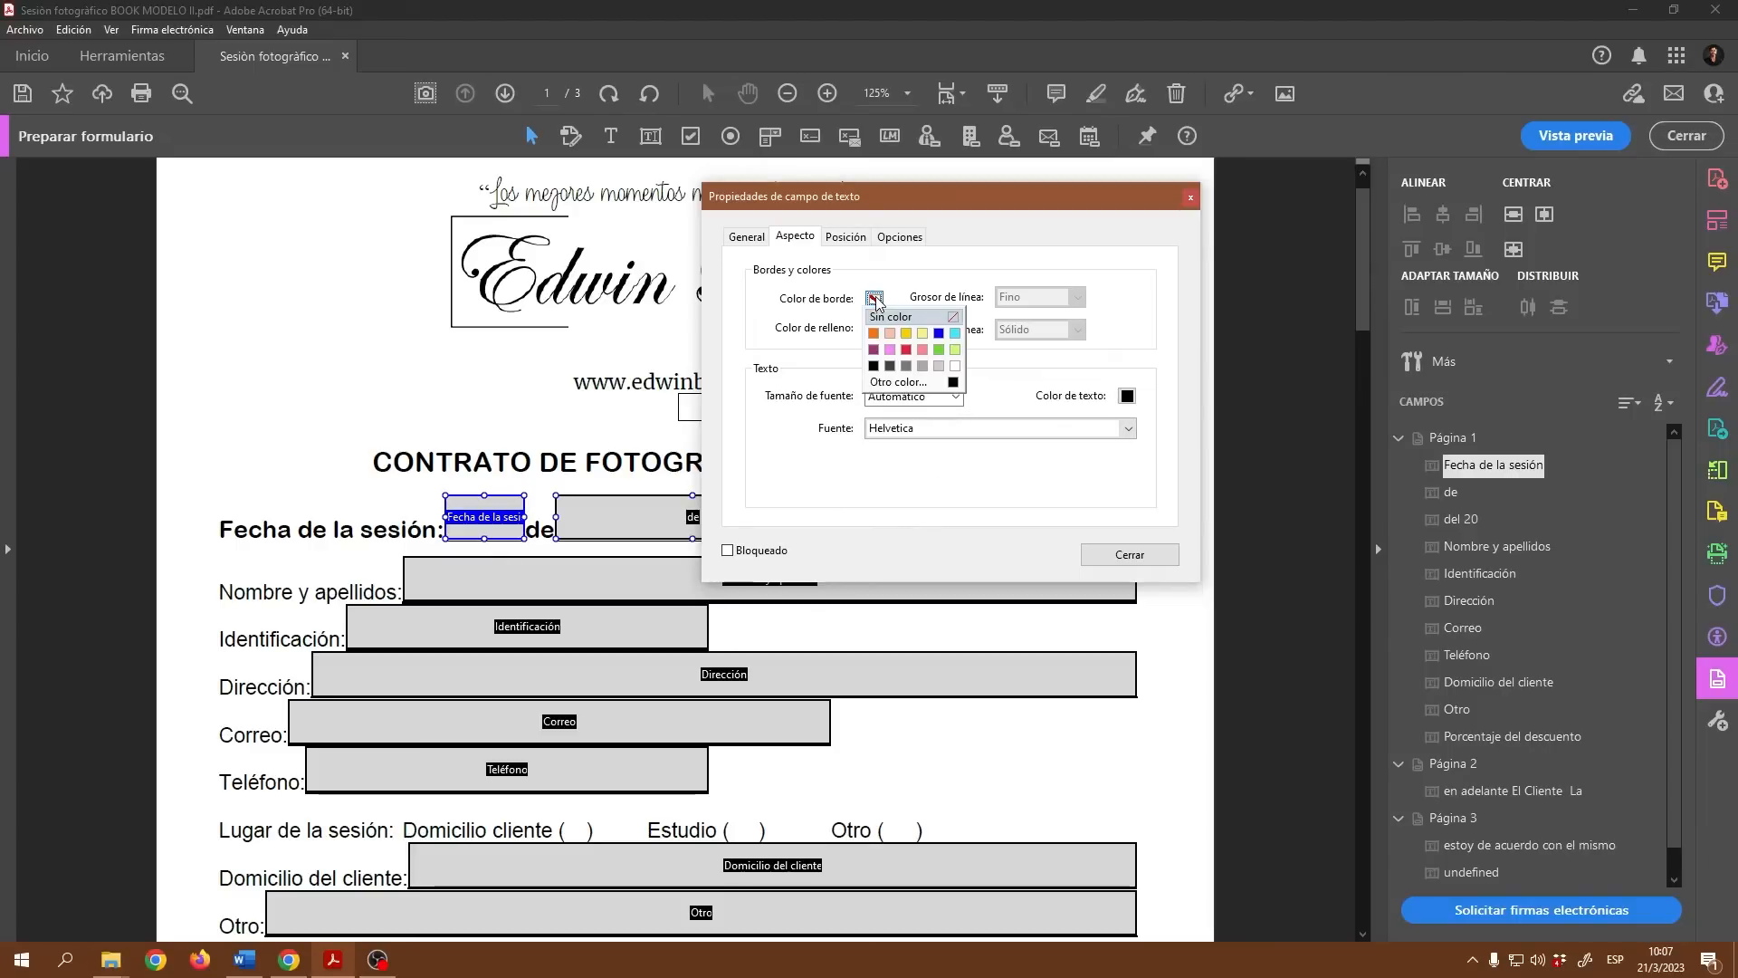
click(1018, 486)
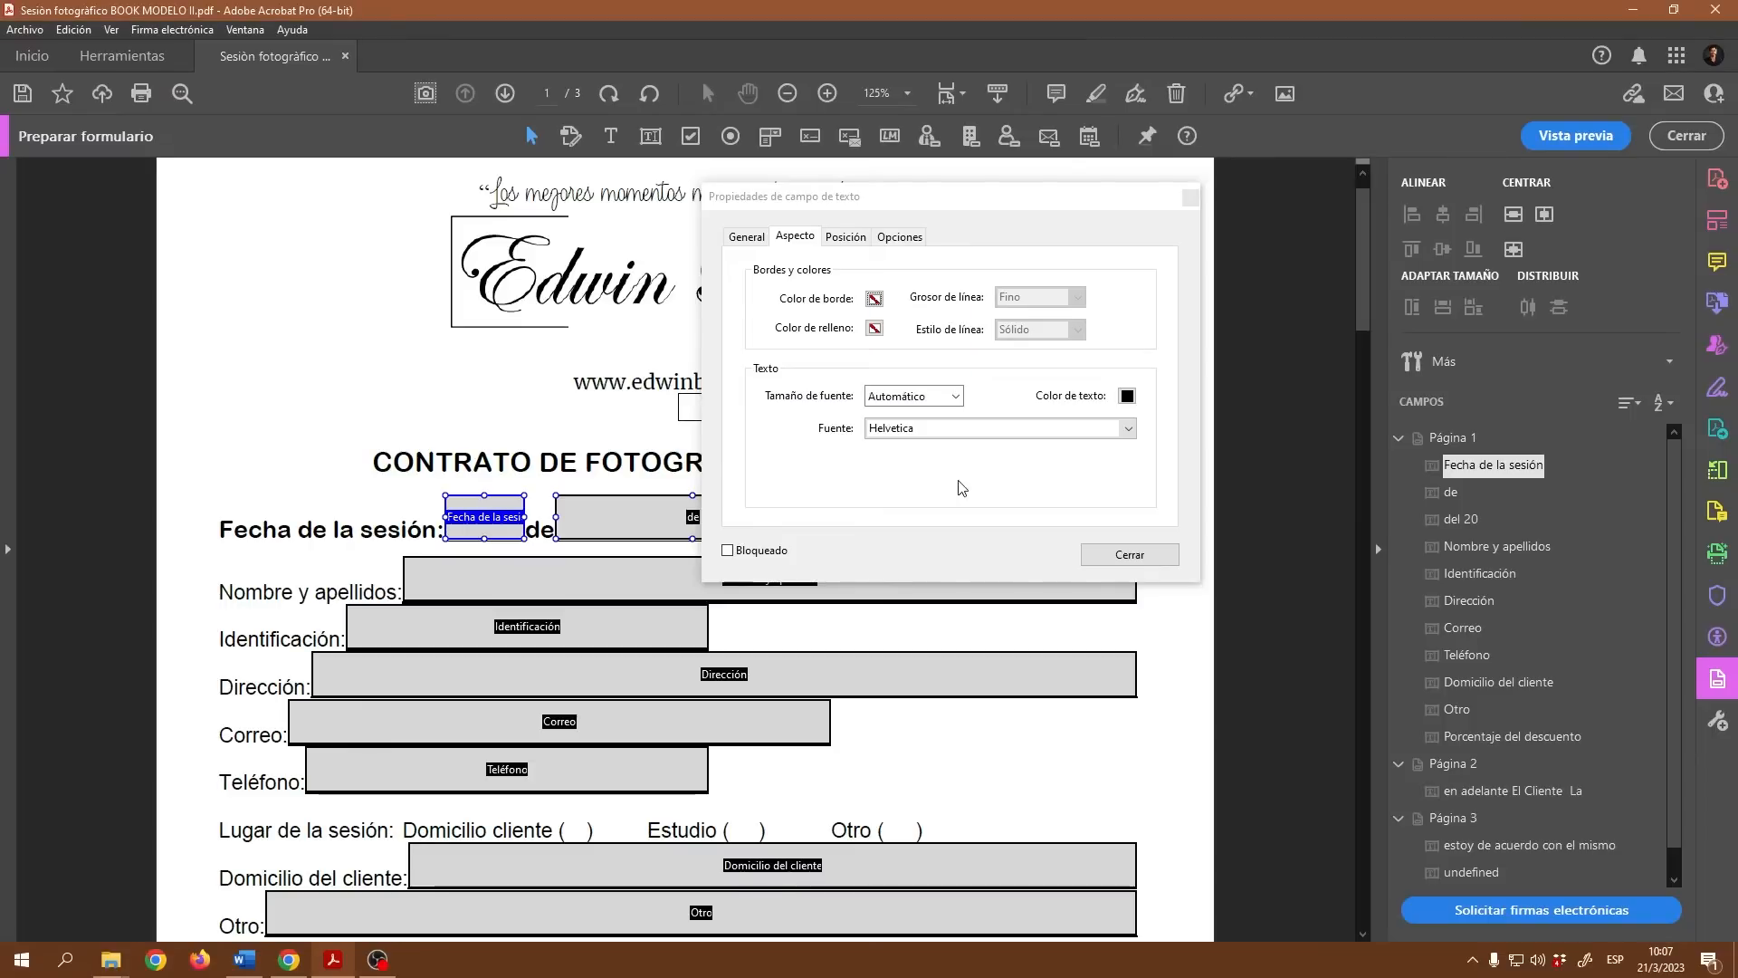
click(1130, 433)
click(1130, 429)
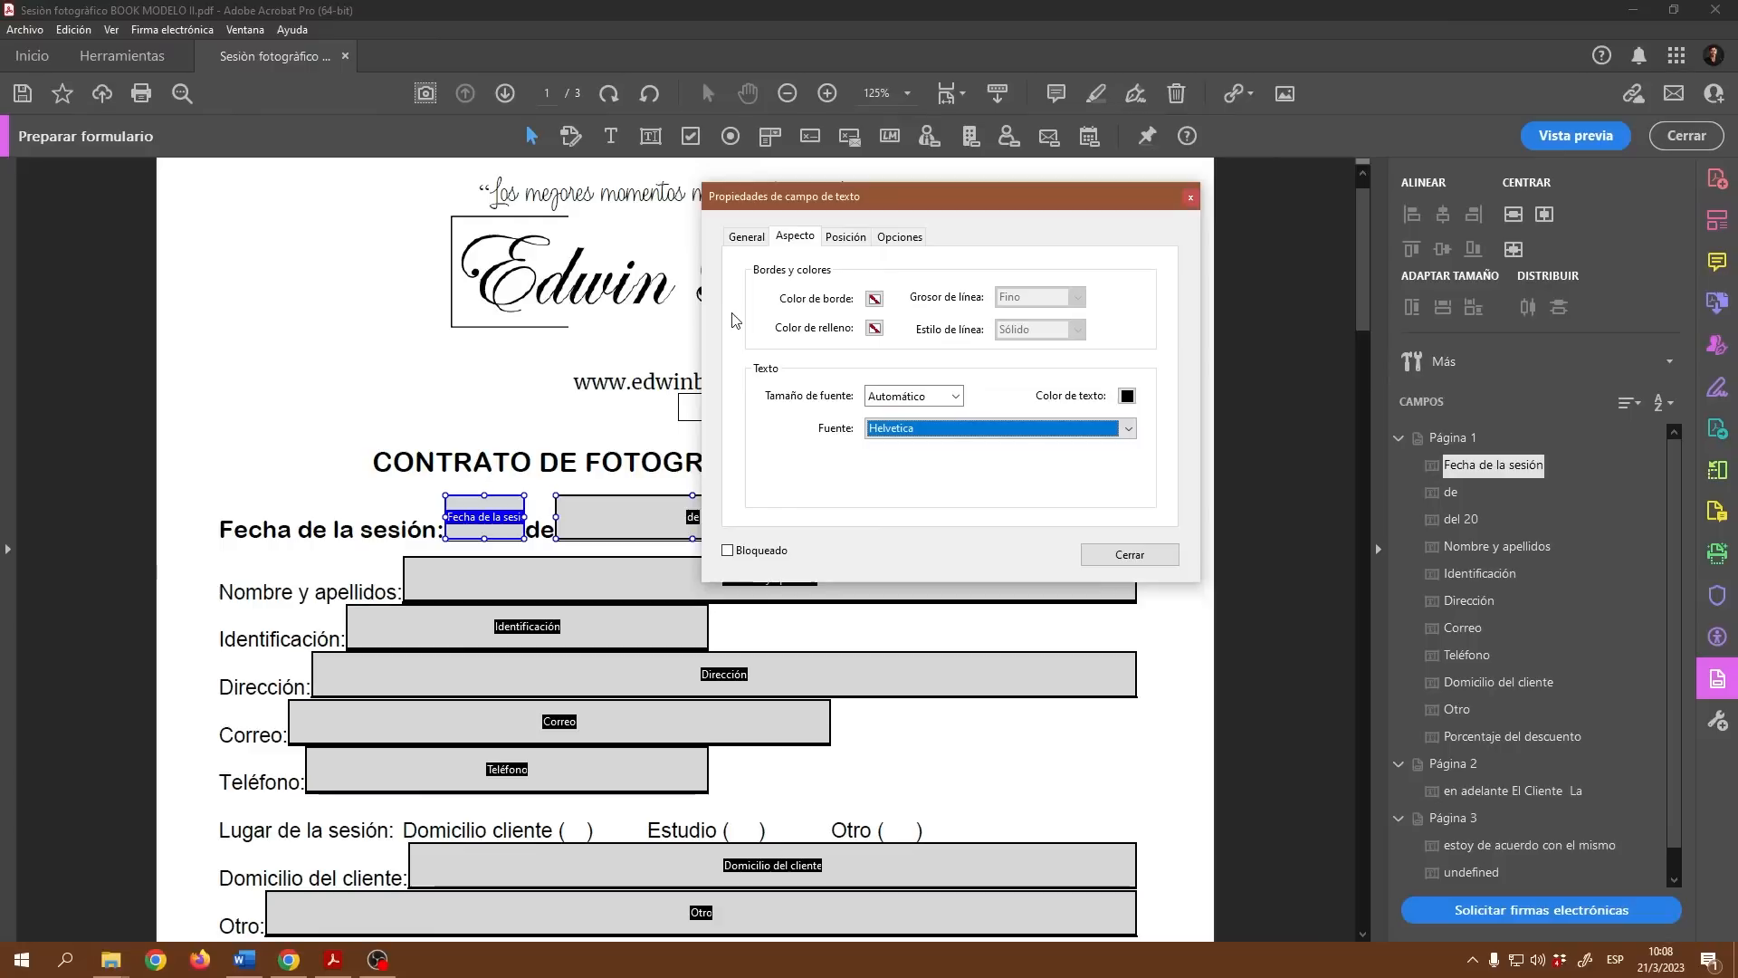
click(847, 238)
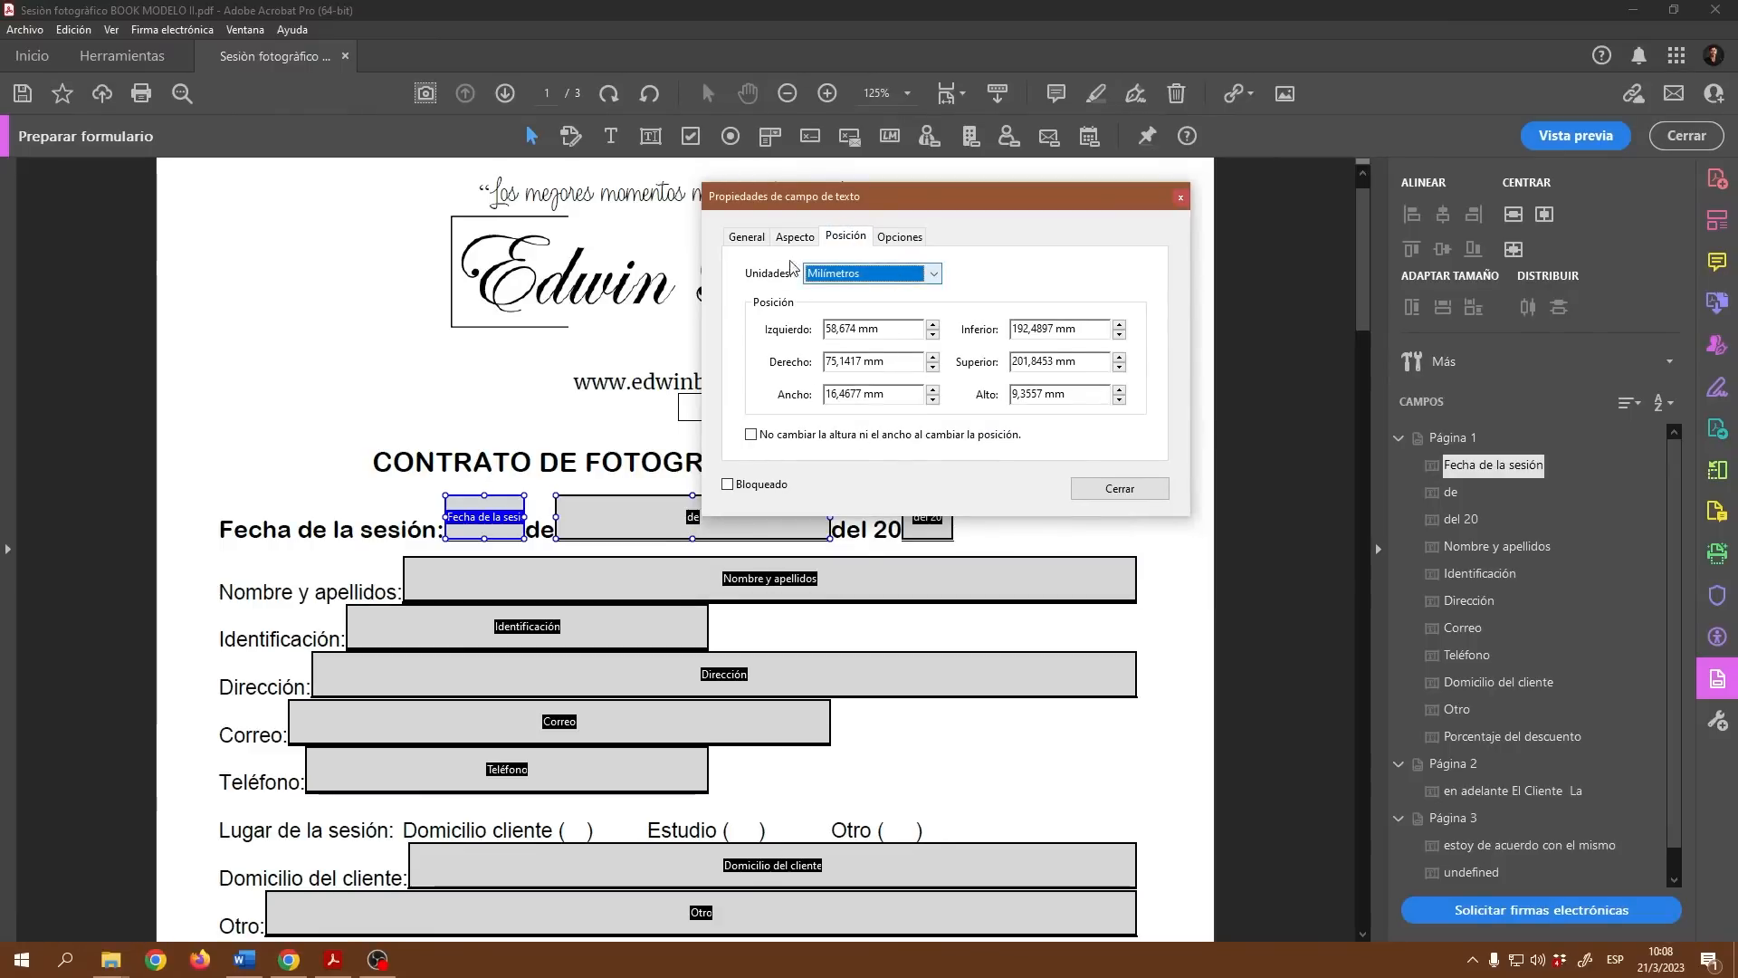
click(908, 240)
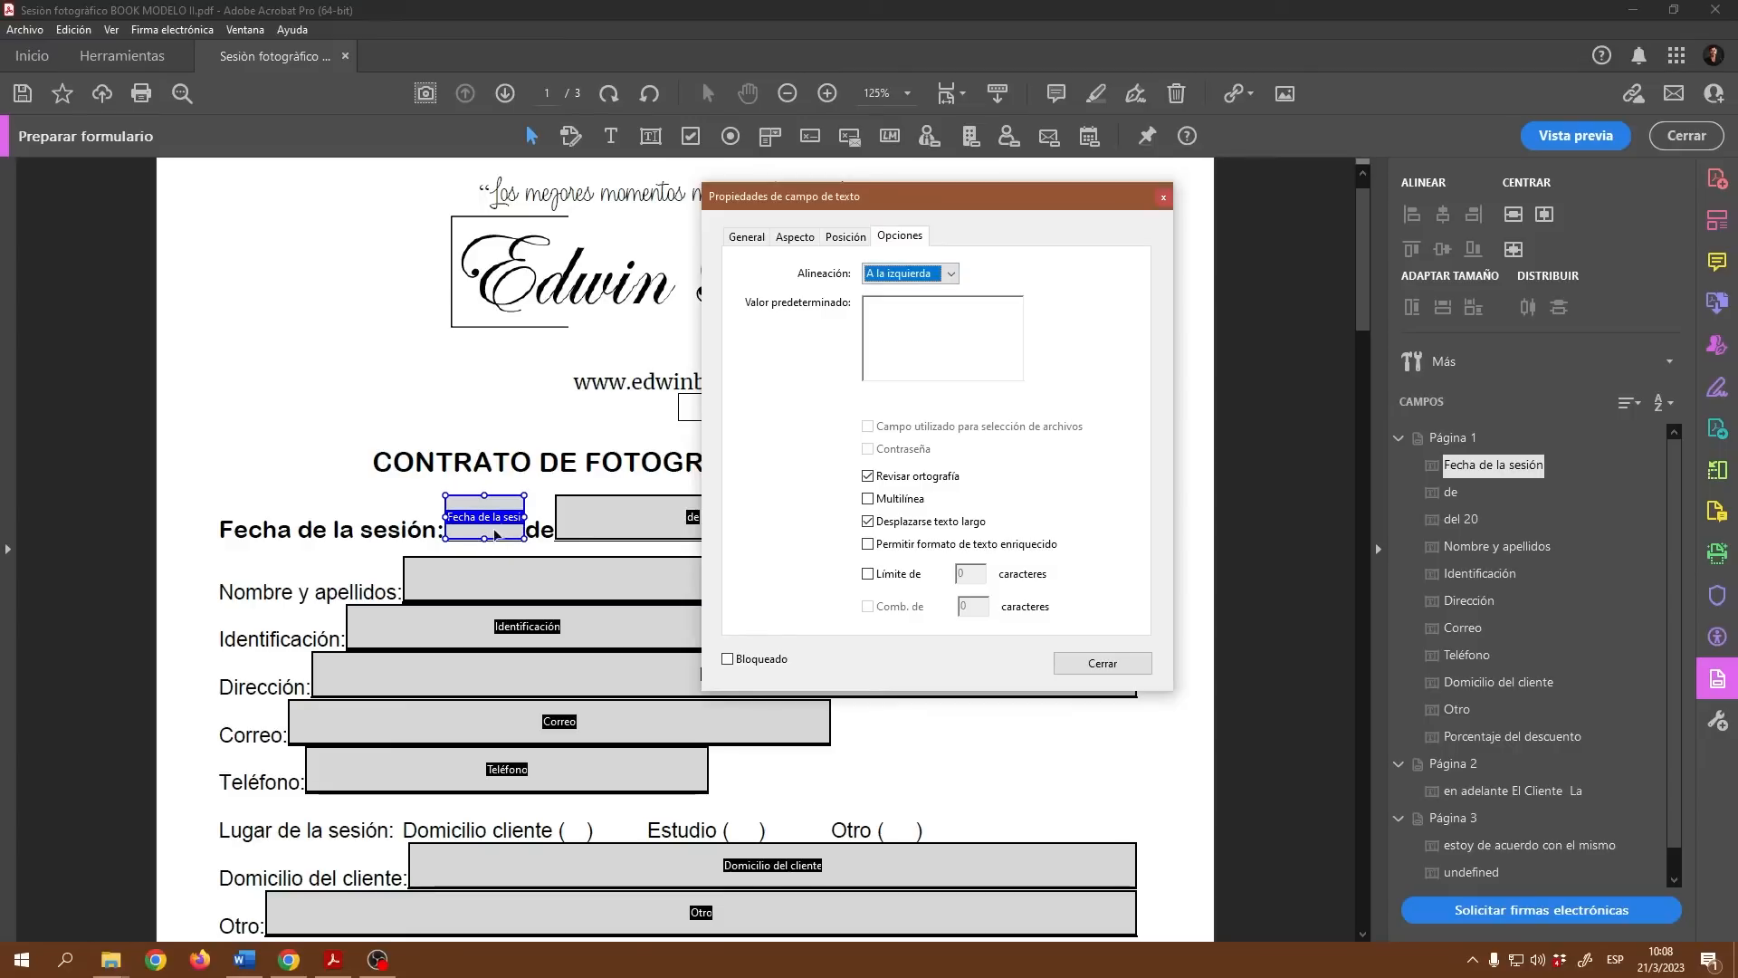
click(748, 237)
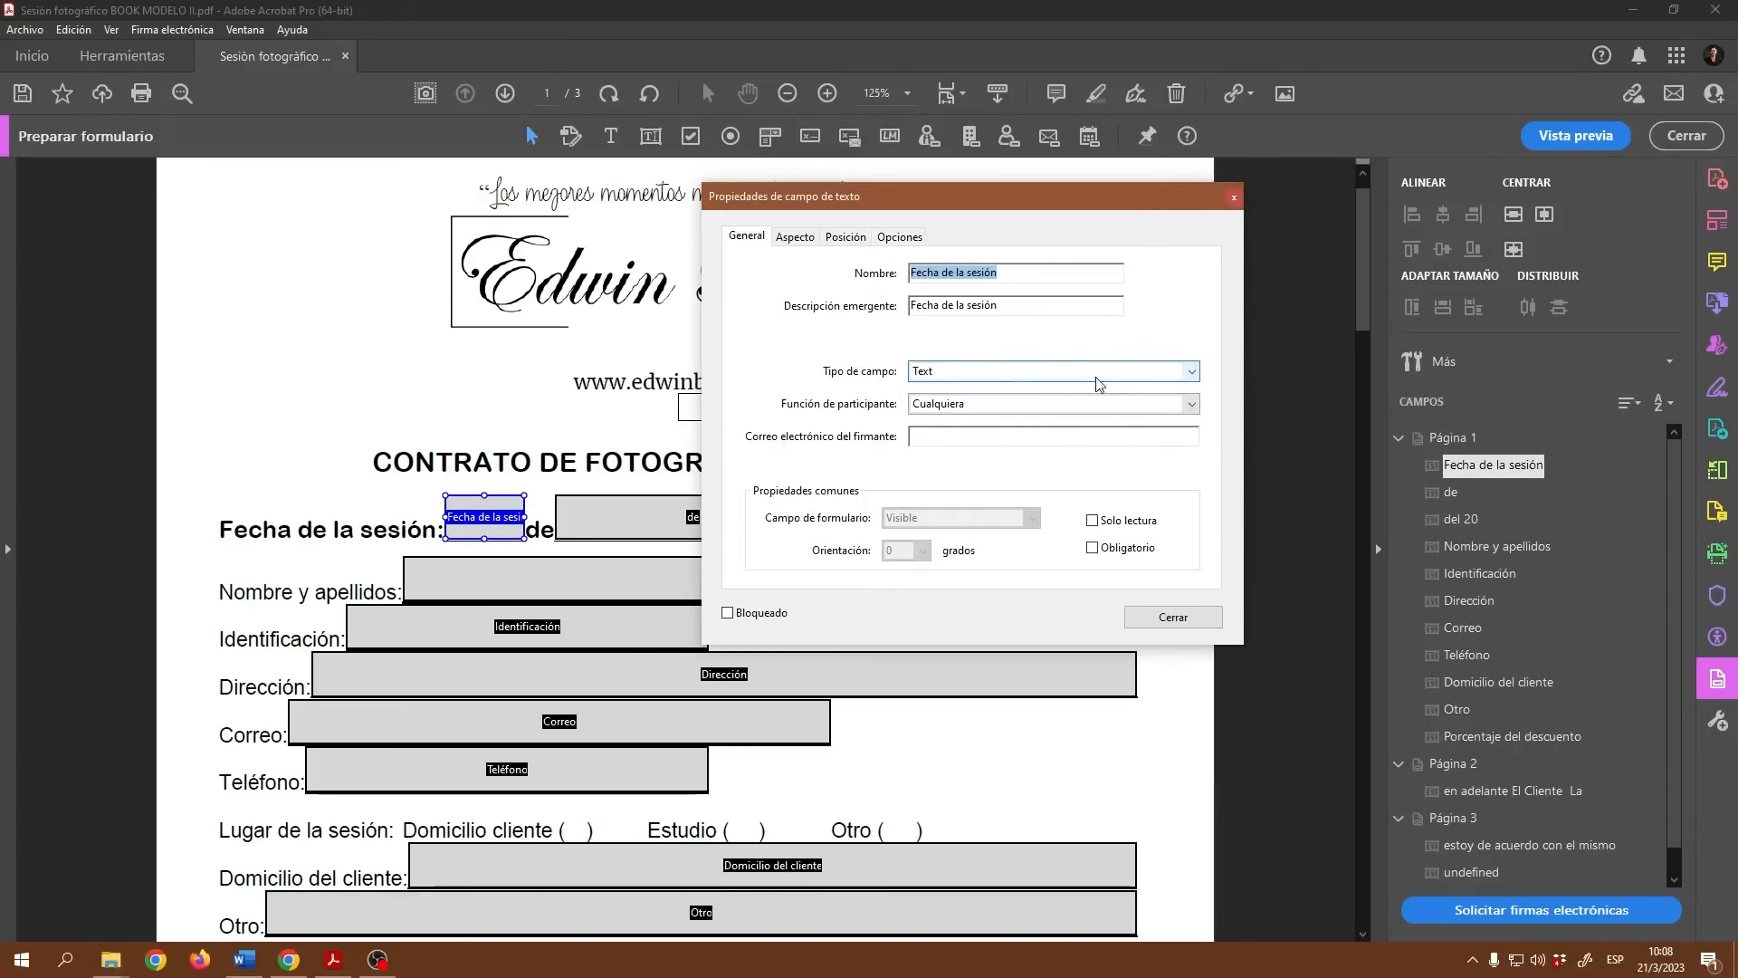
click(1193, 373)
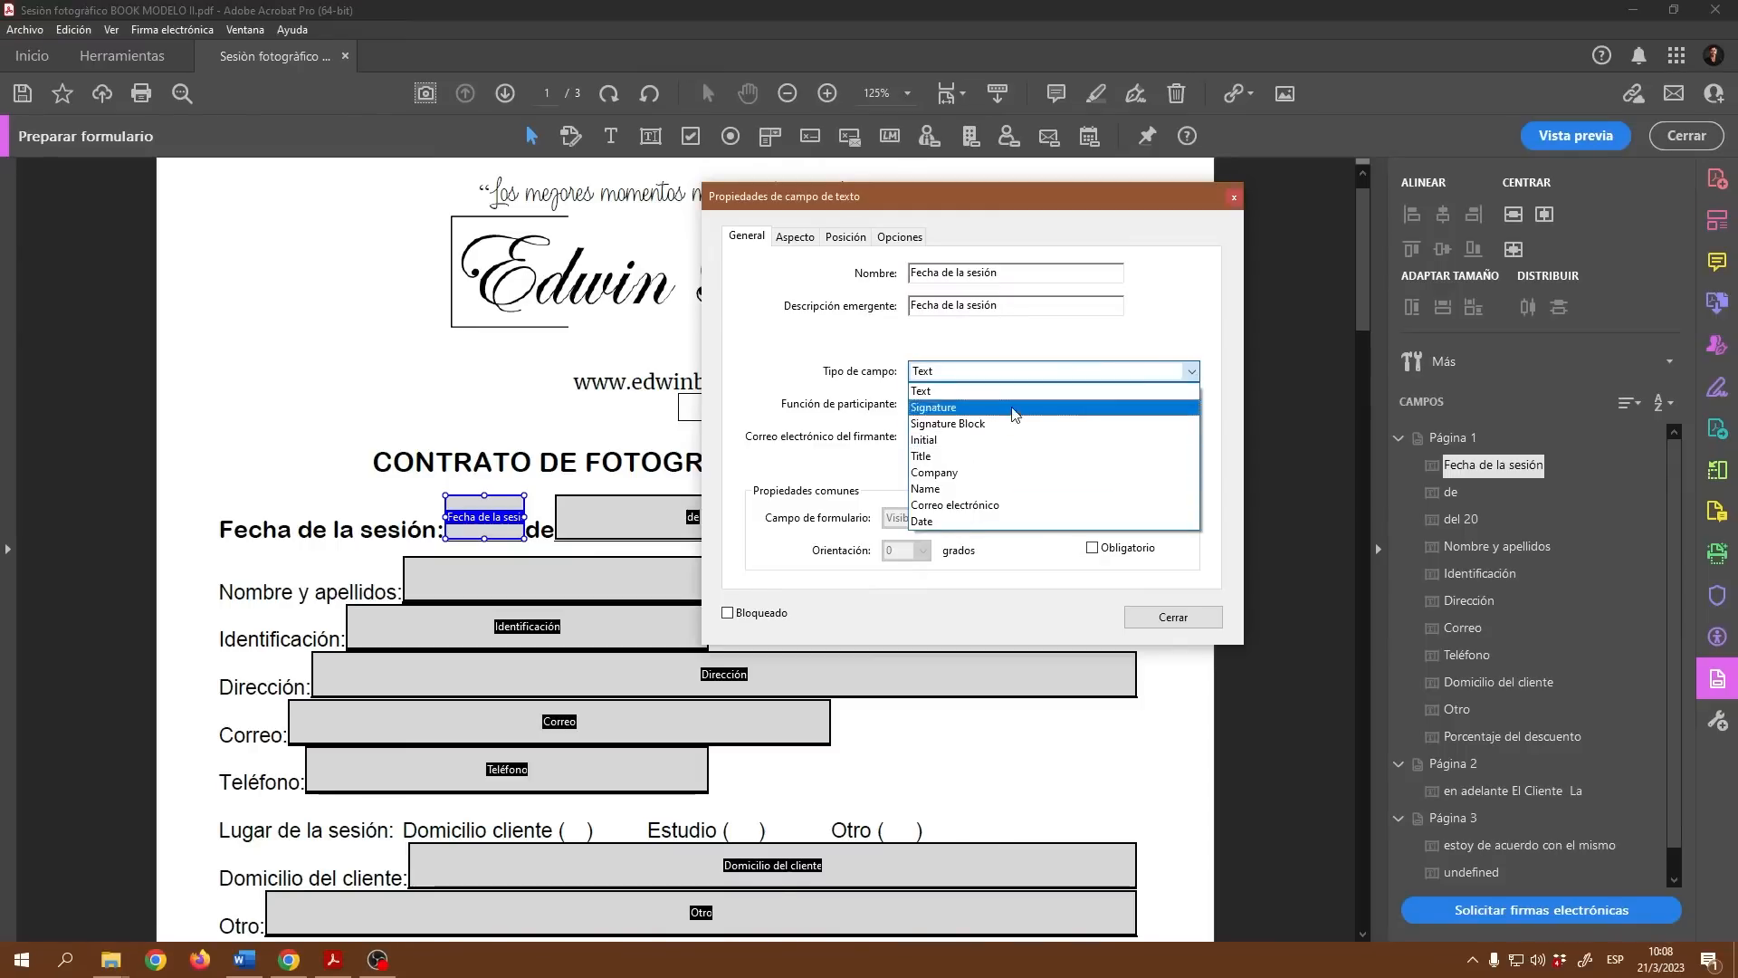
click(866, 348)
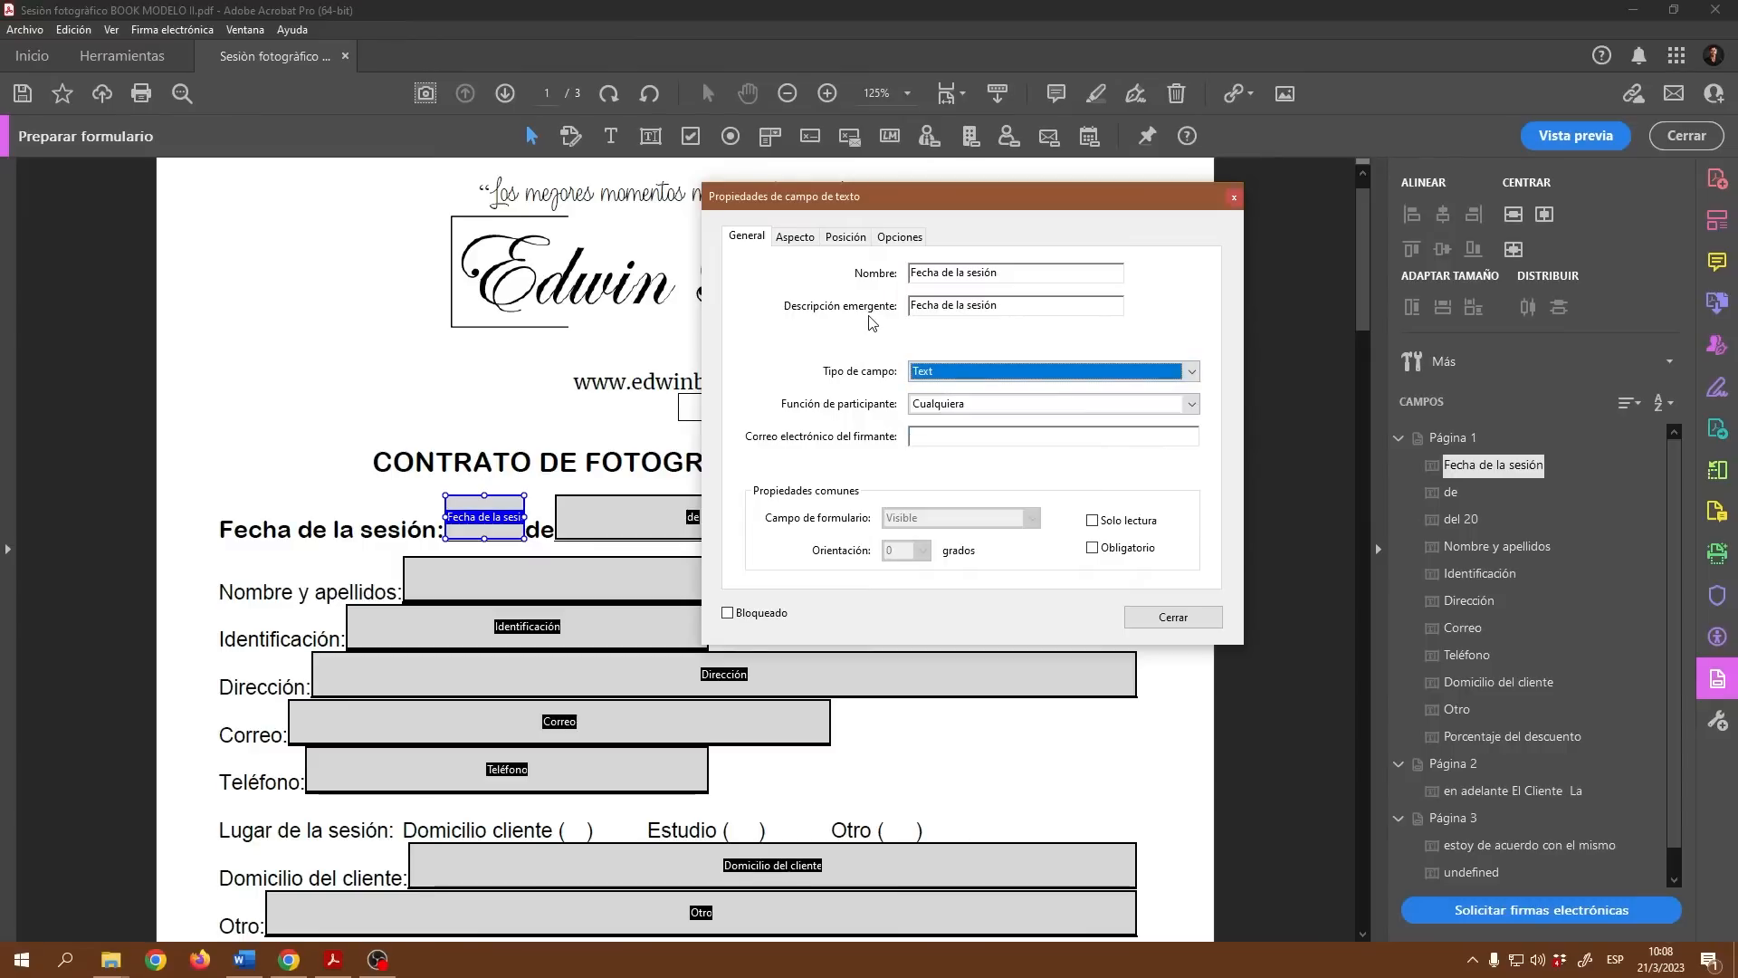
- Set the session date field's text alignment to "Al centro" and close its properties
click(888, 244)
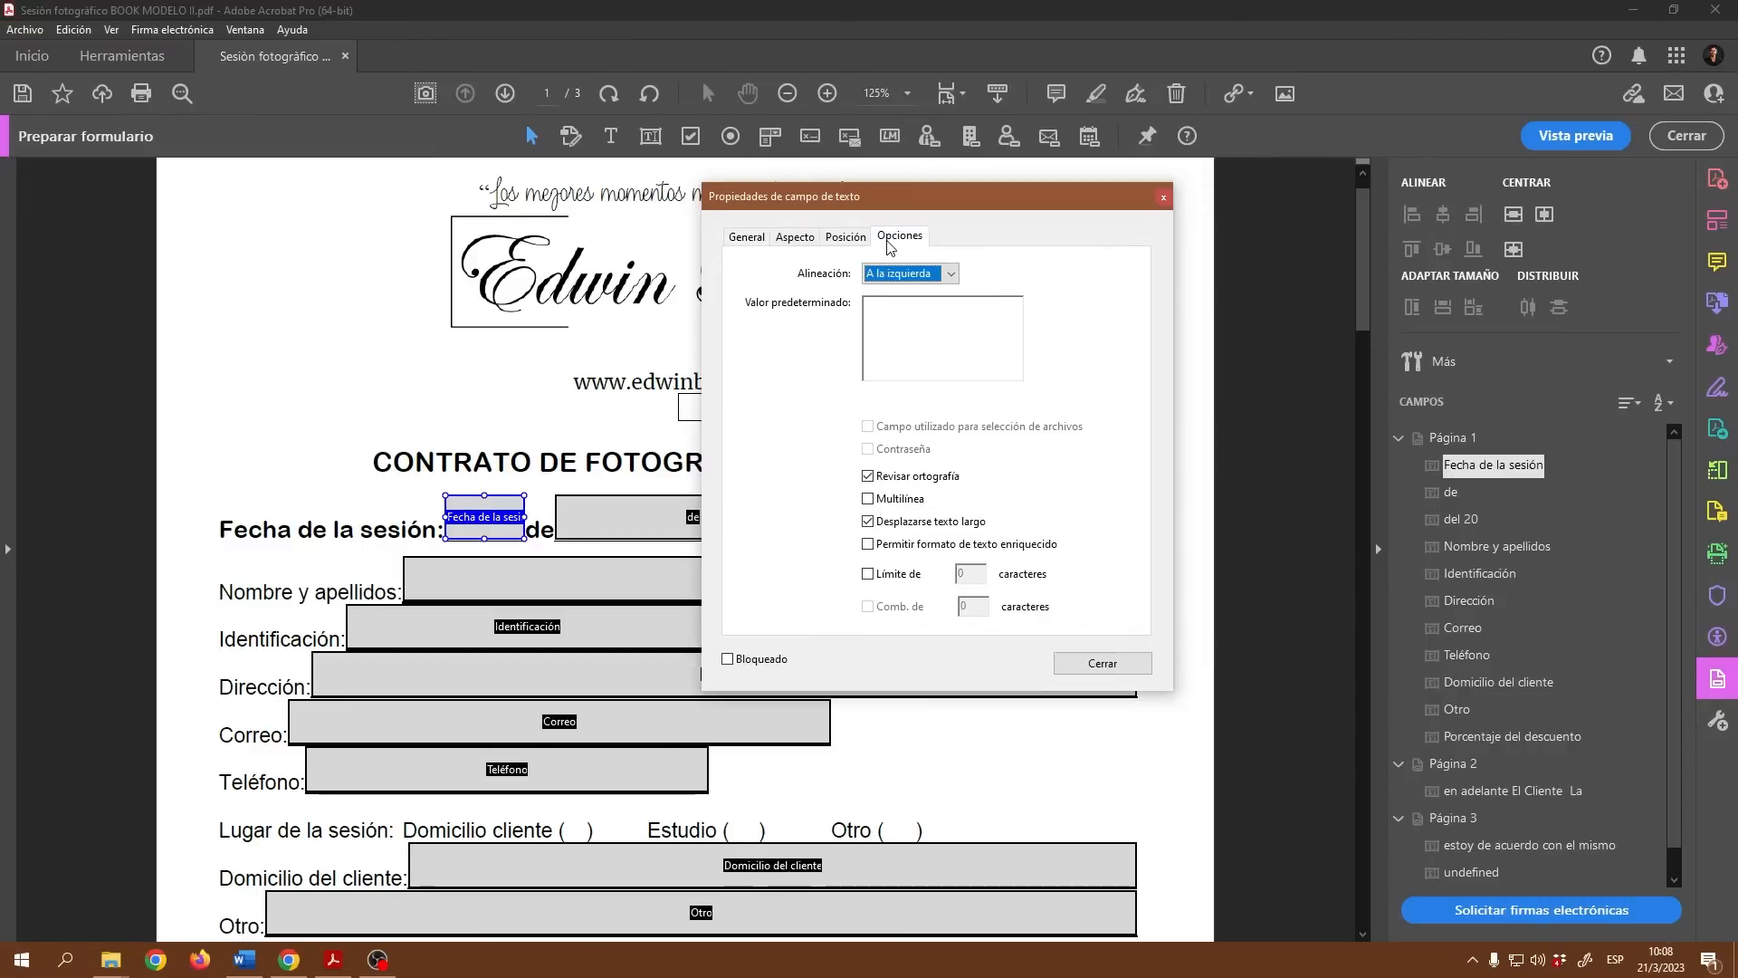
click(948, 274)
click(890, 310)
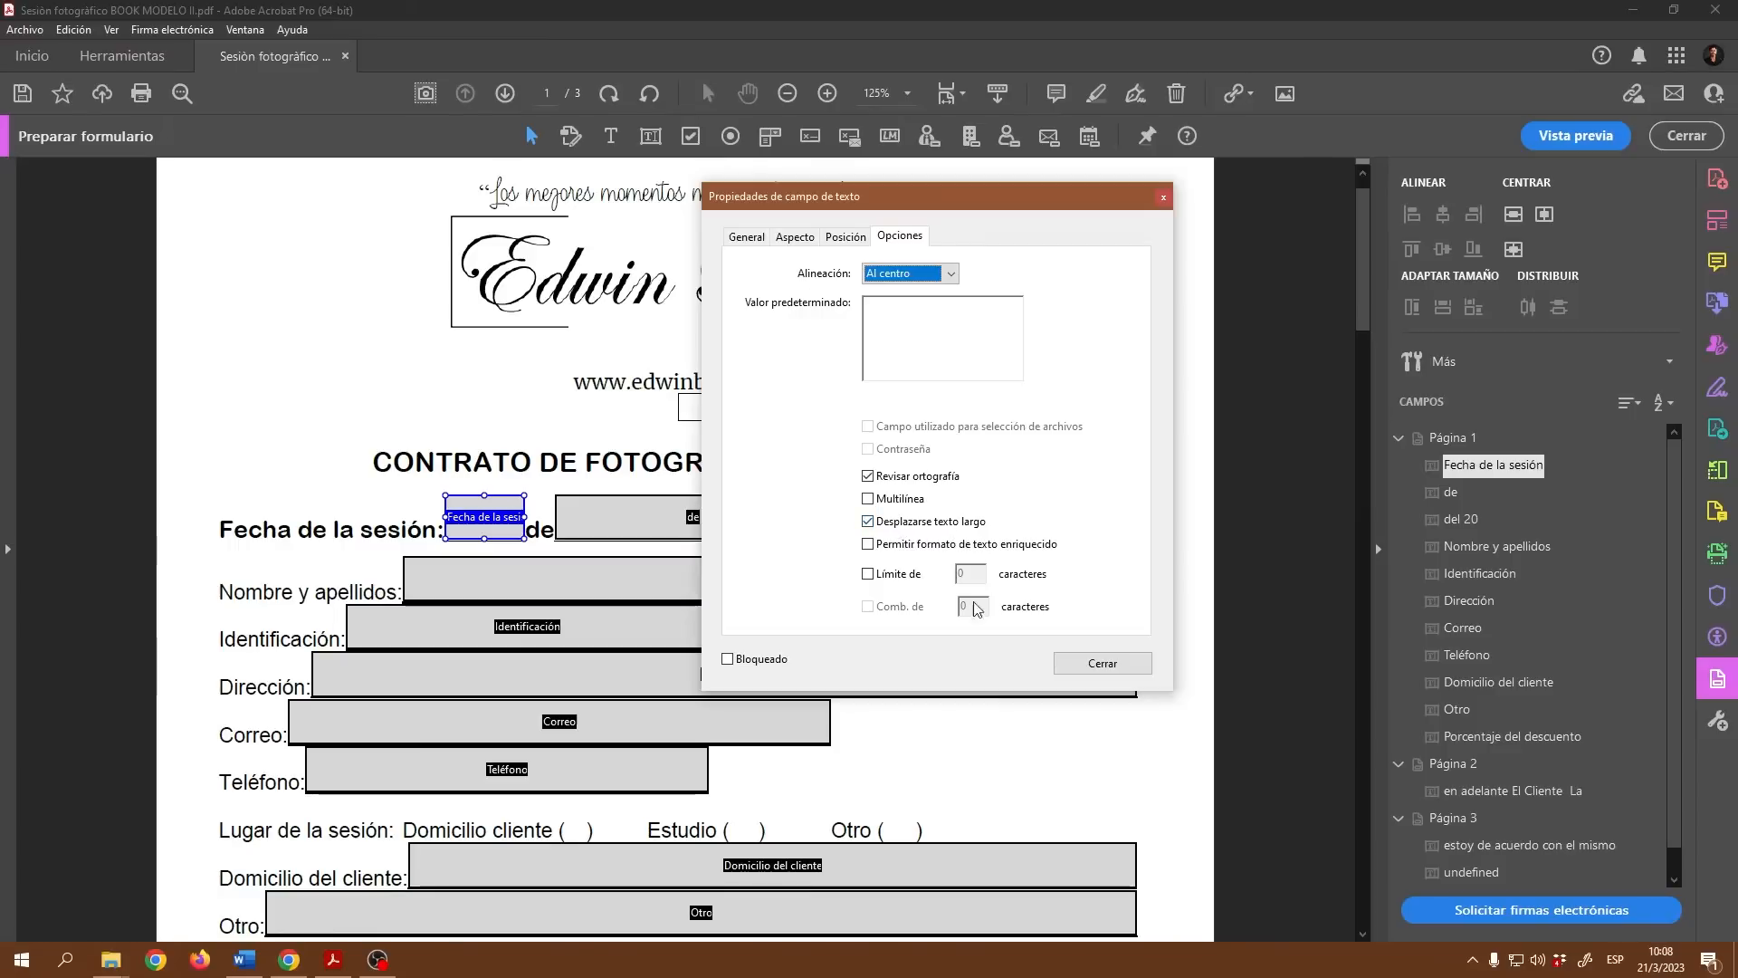
click(1104, 665)
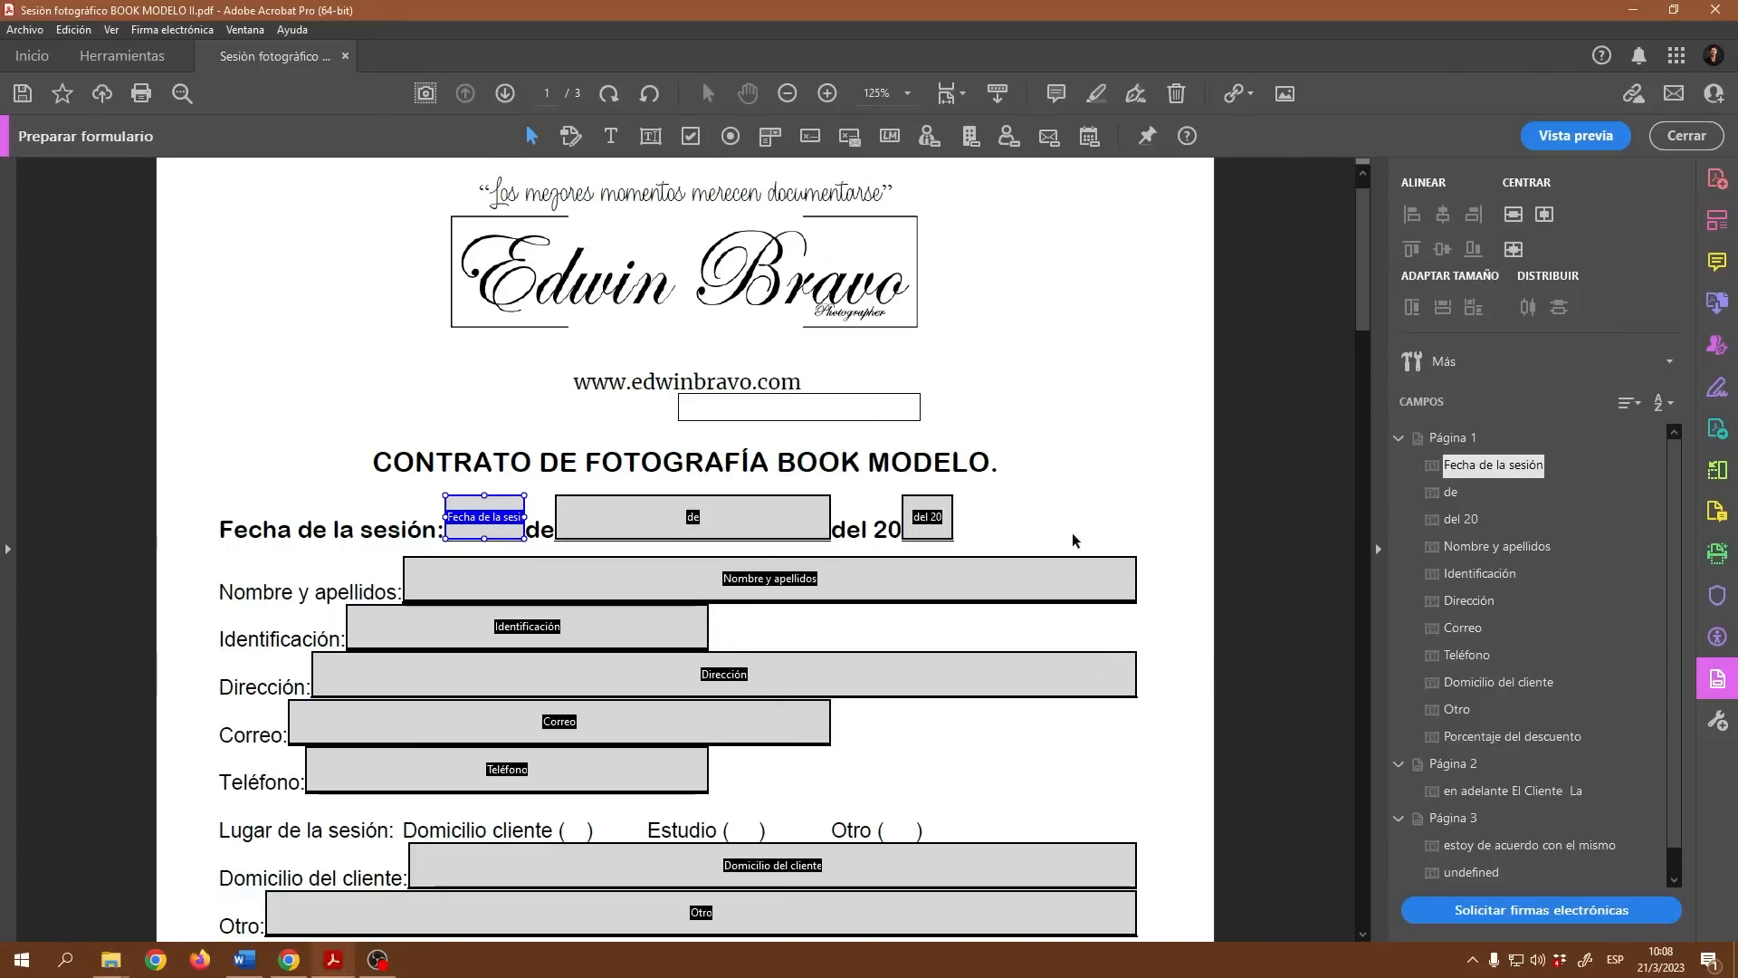
- Set the text alignment of the "de" field in the session date line to "Al centro"
click(721, 514)
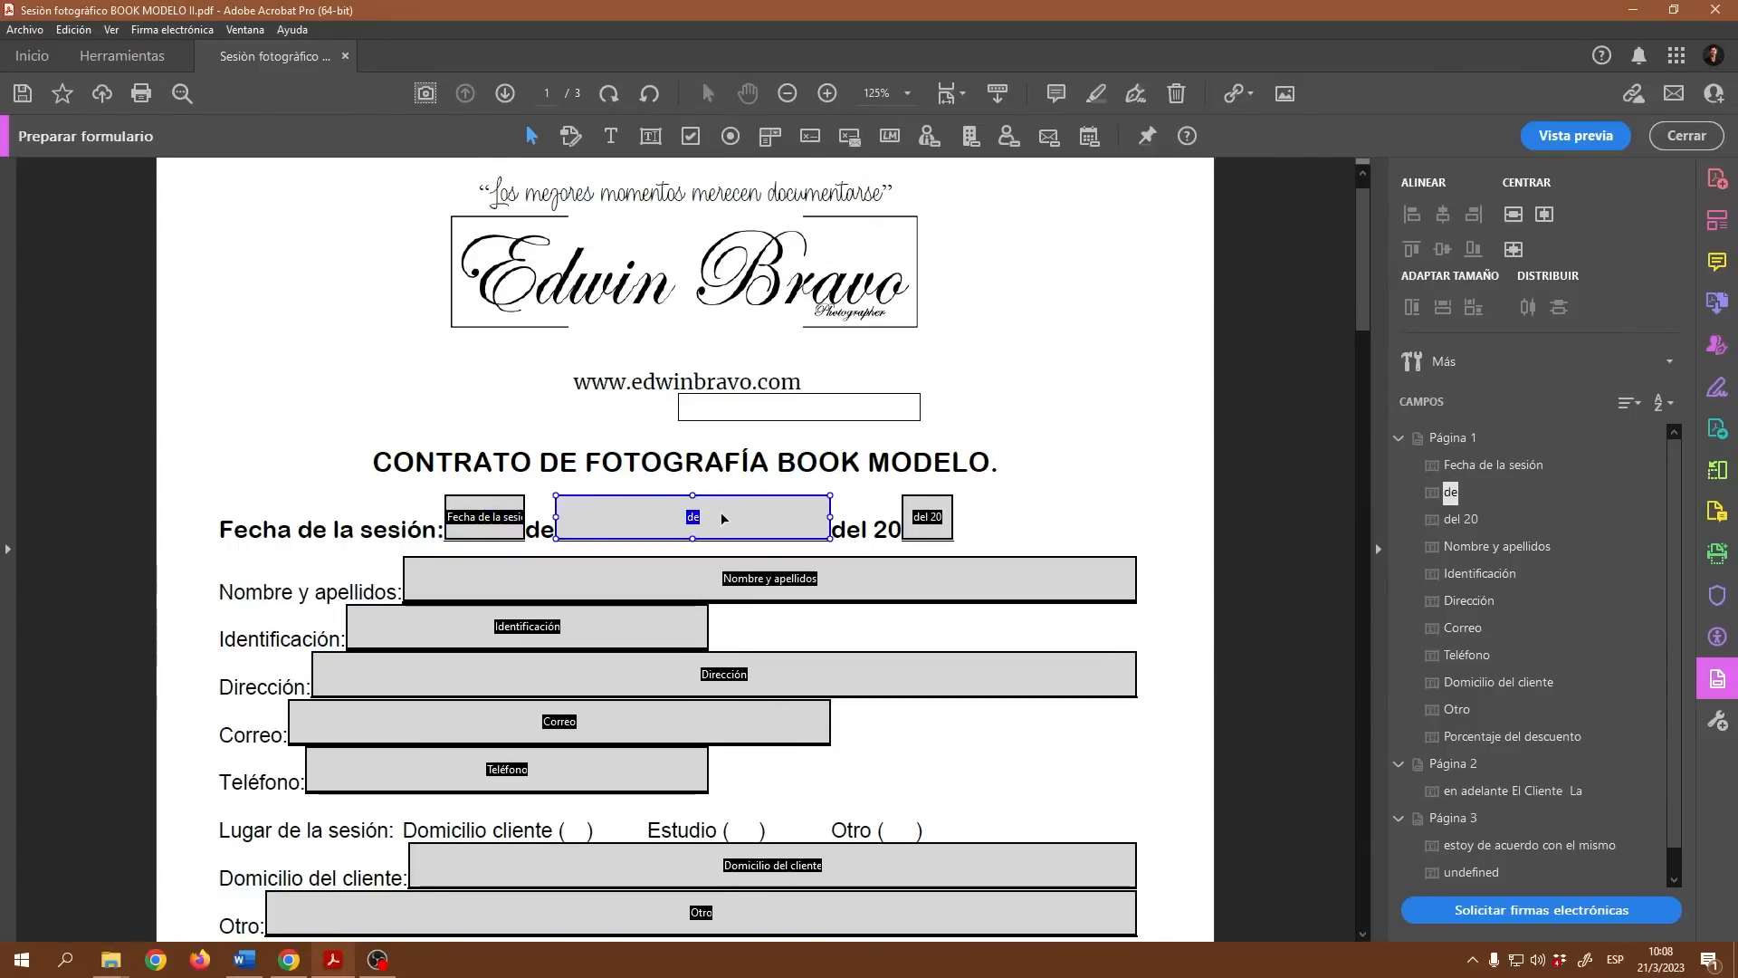
right_click(721, 512)
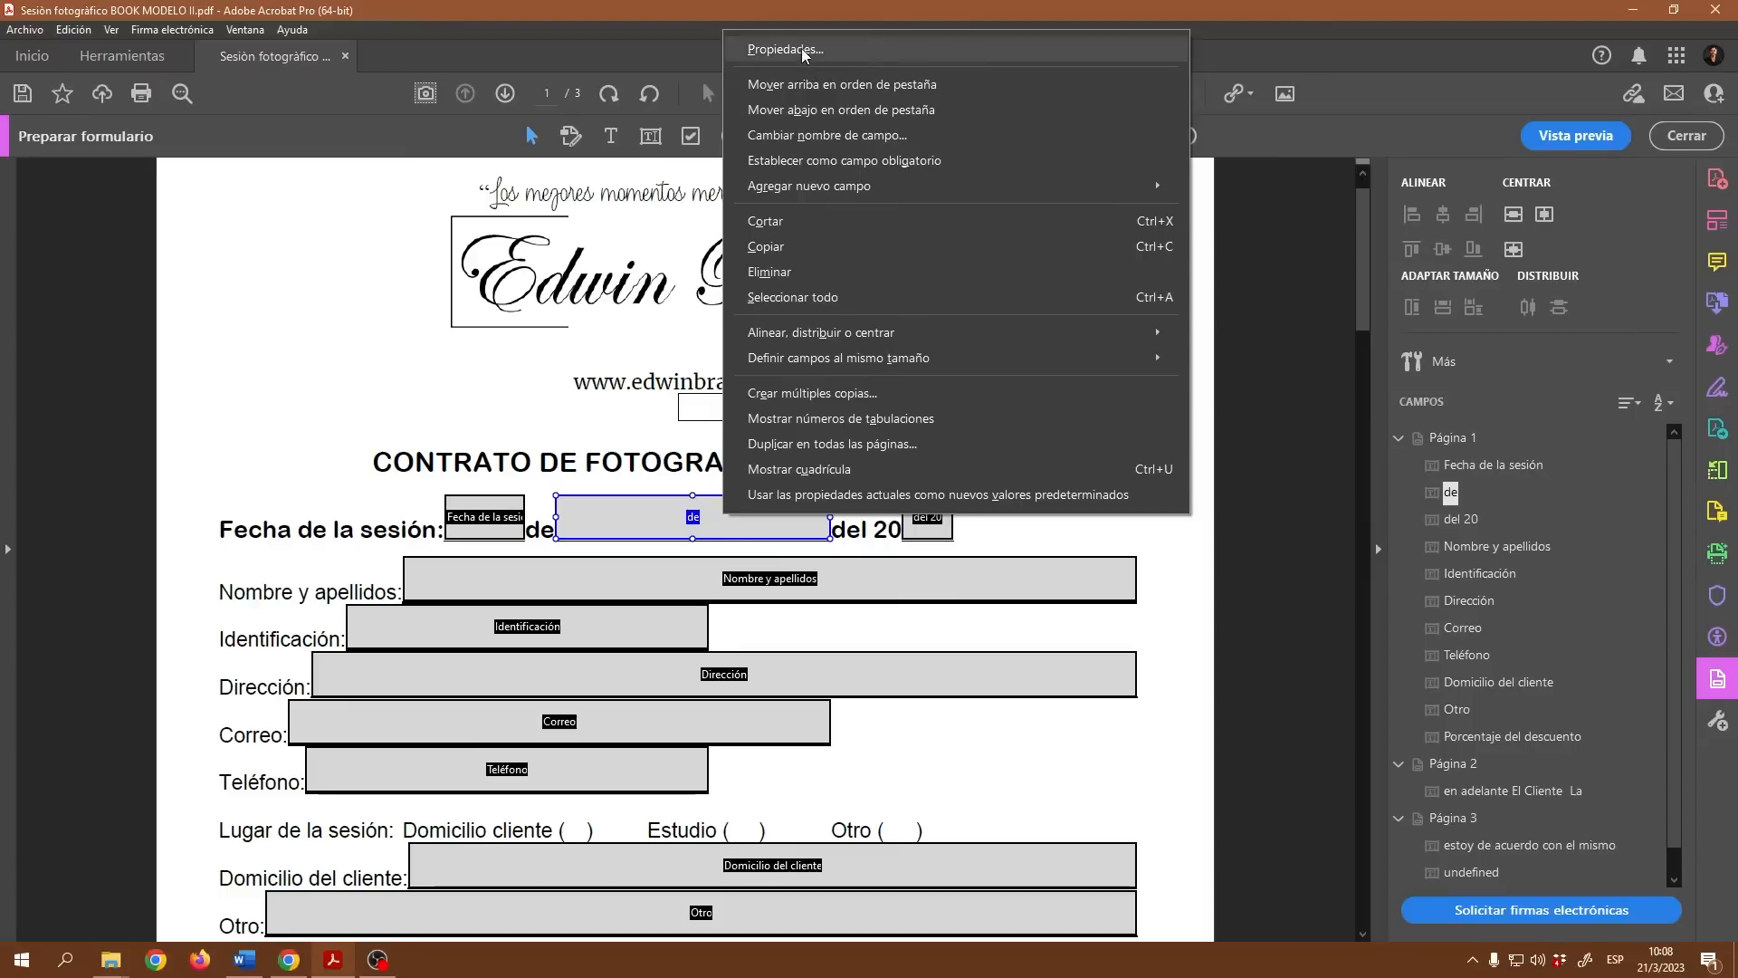
click(799, 47)
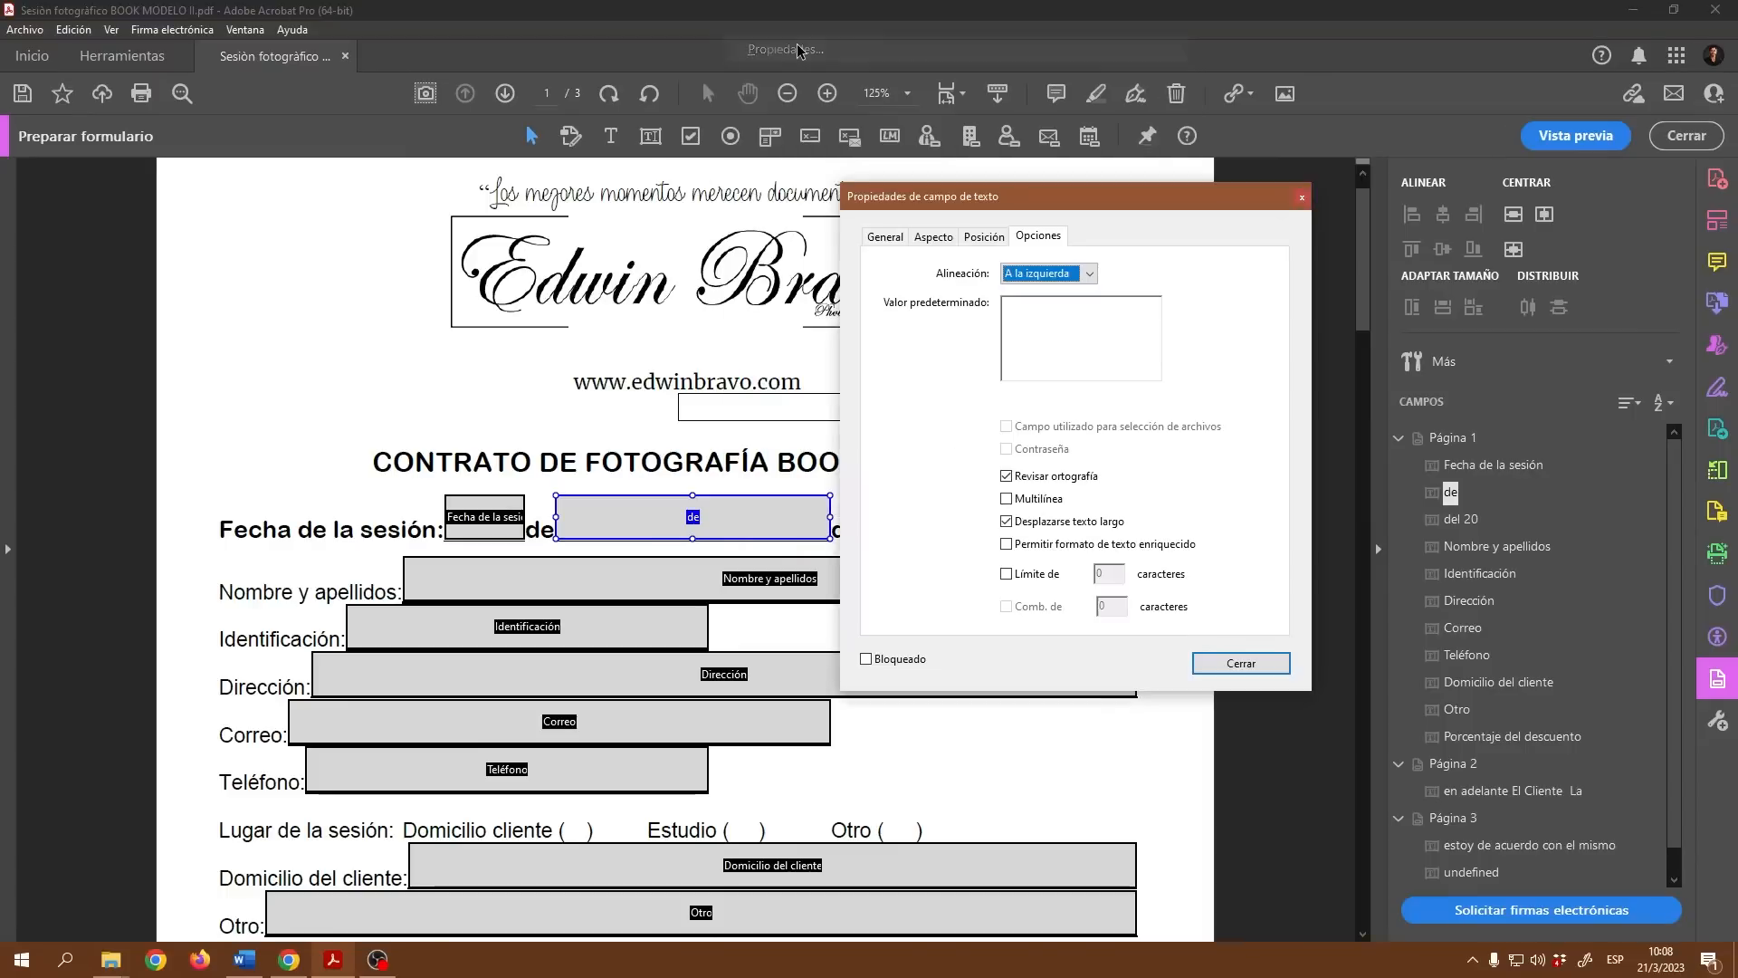
click(1090, 277)
click(1032, 310)
- Rename the "de" field as "mes", set its tooltip to "mes a realizar sesión", and close its properties
click(884, 237)
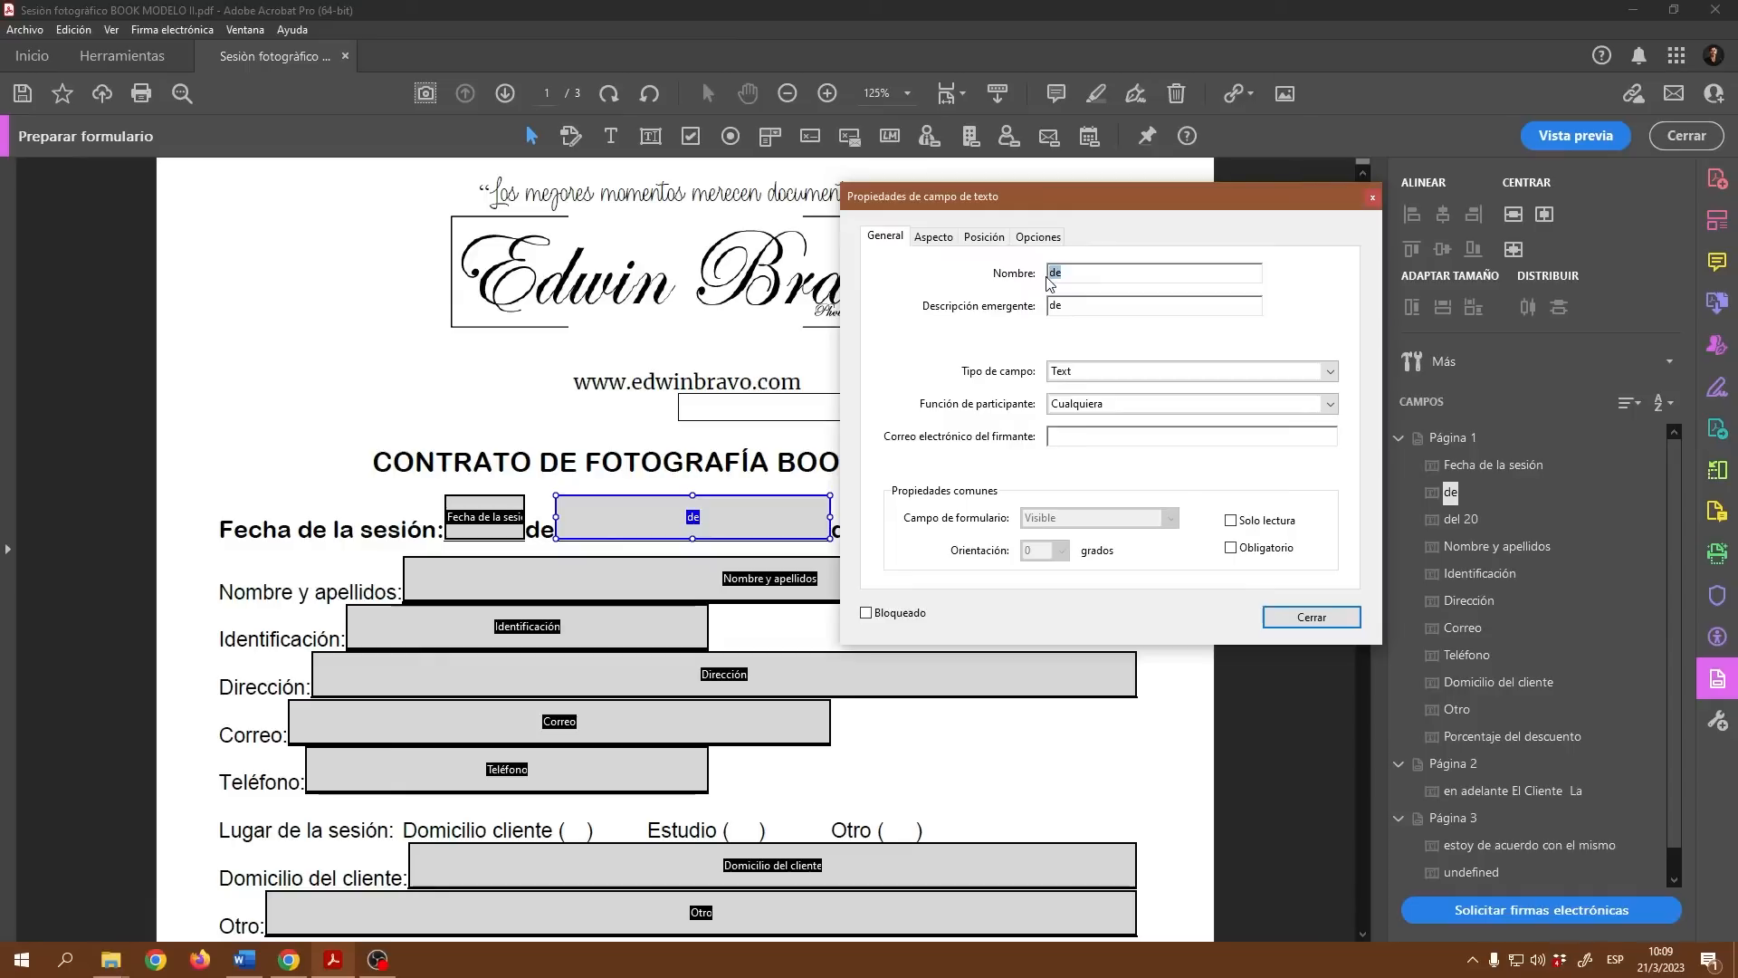
text(mes)
click(1040, 313)
text(mes a realizar sesión)
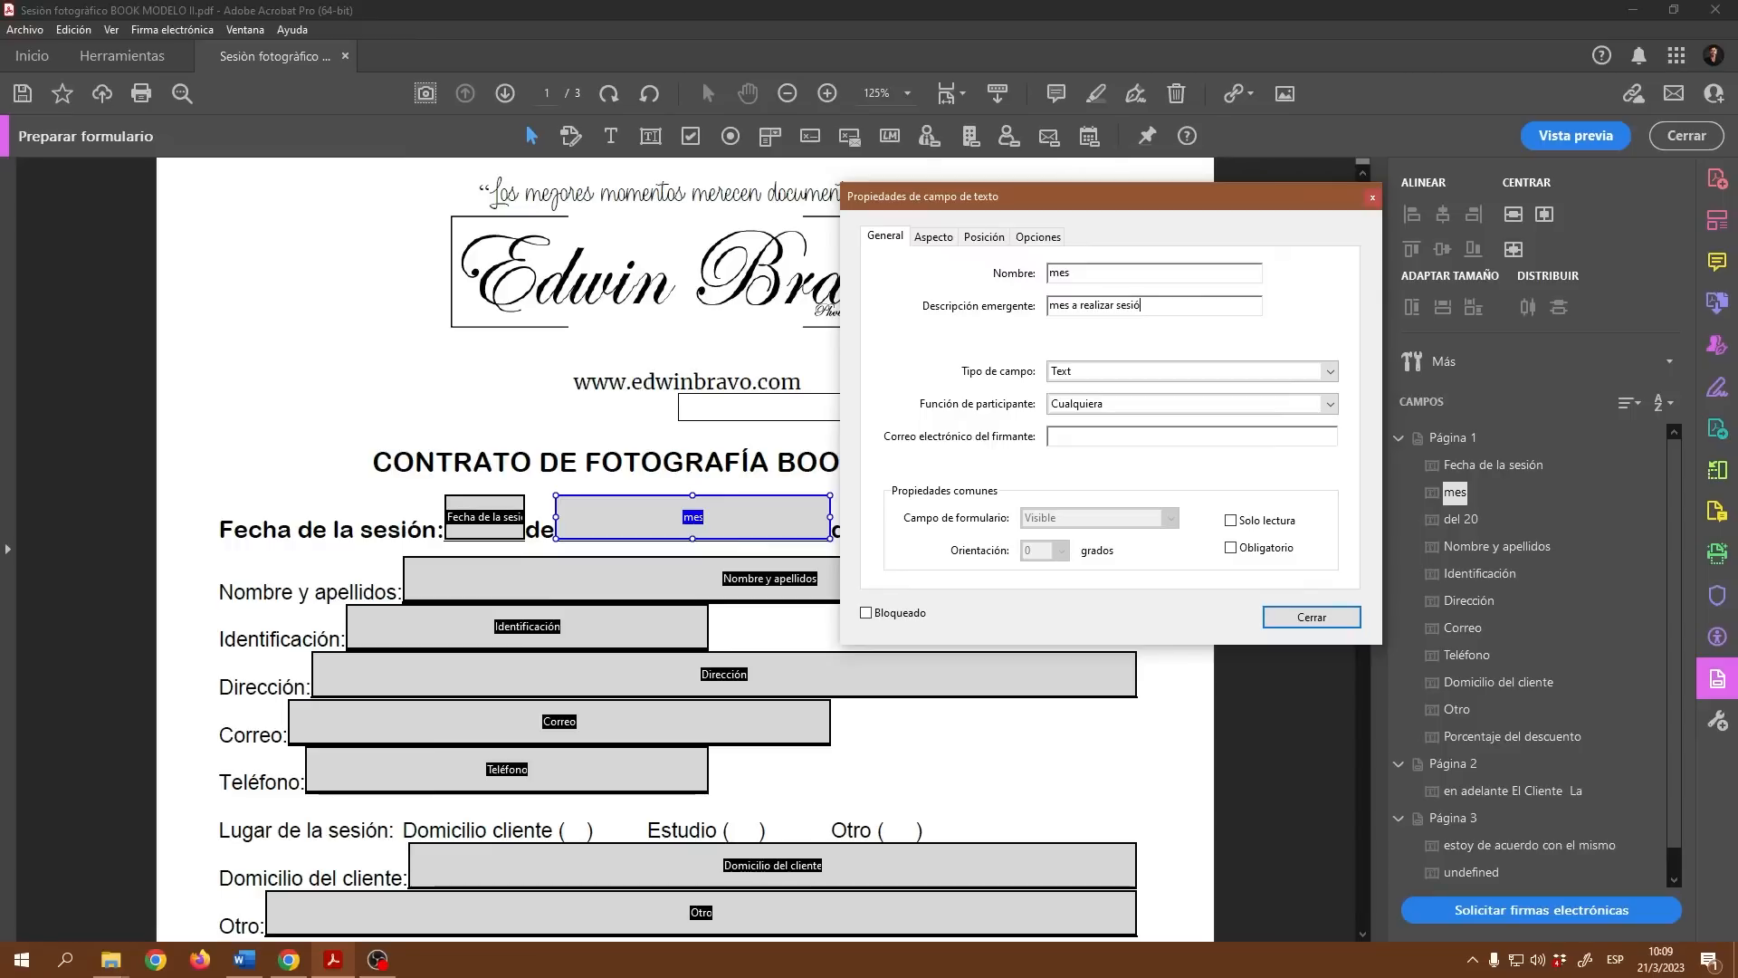
click(1311, 618)
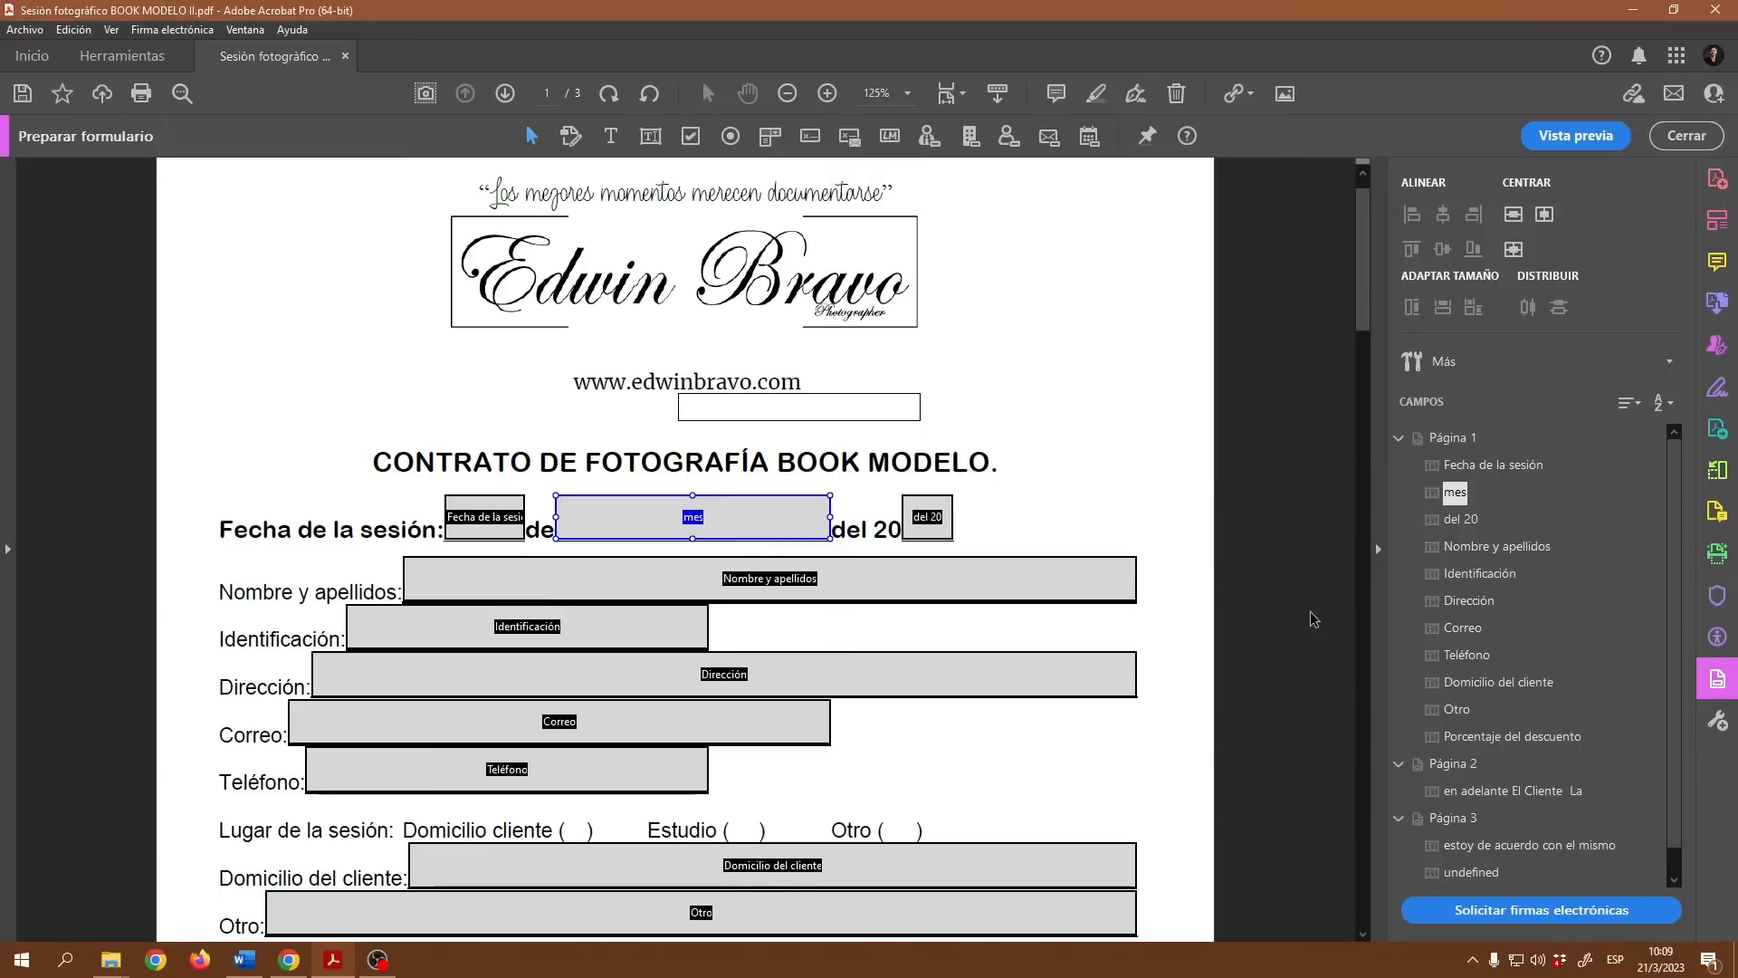
- Preview the form to check the text alignment in the day, month and year fields, and return to form editing
click(1584, 137)
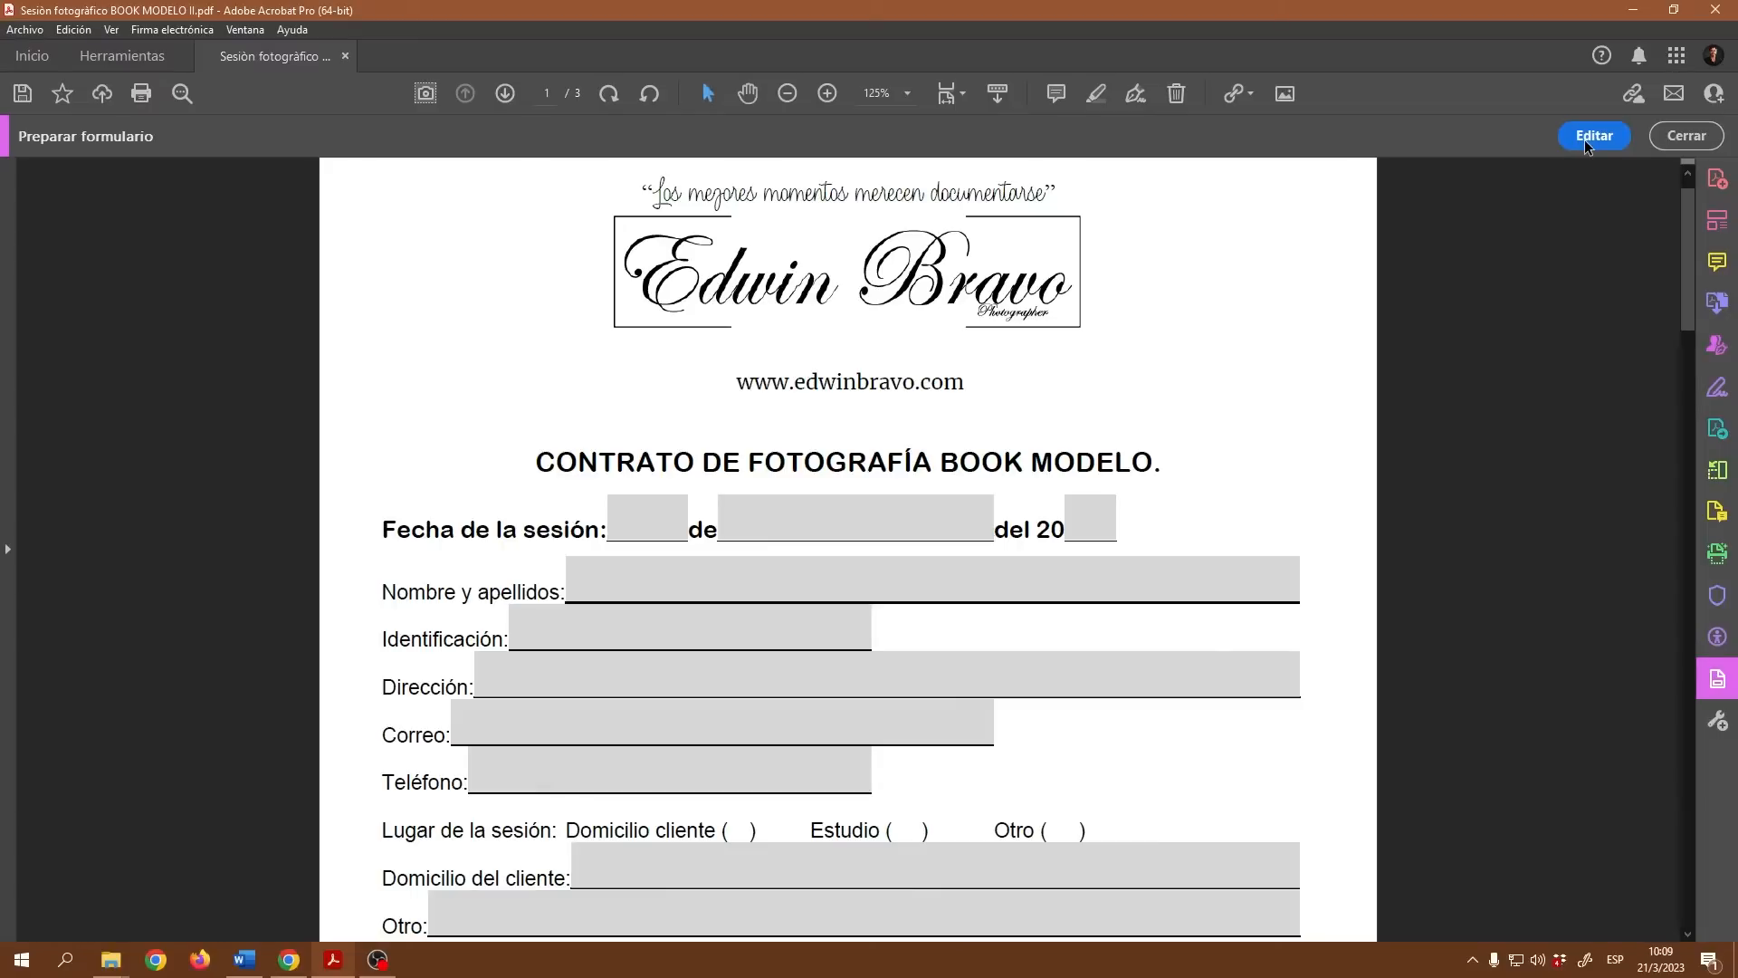
click(644, 514)
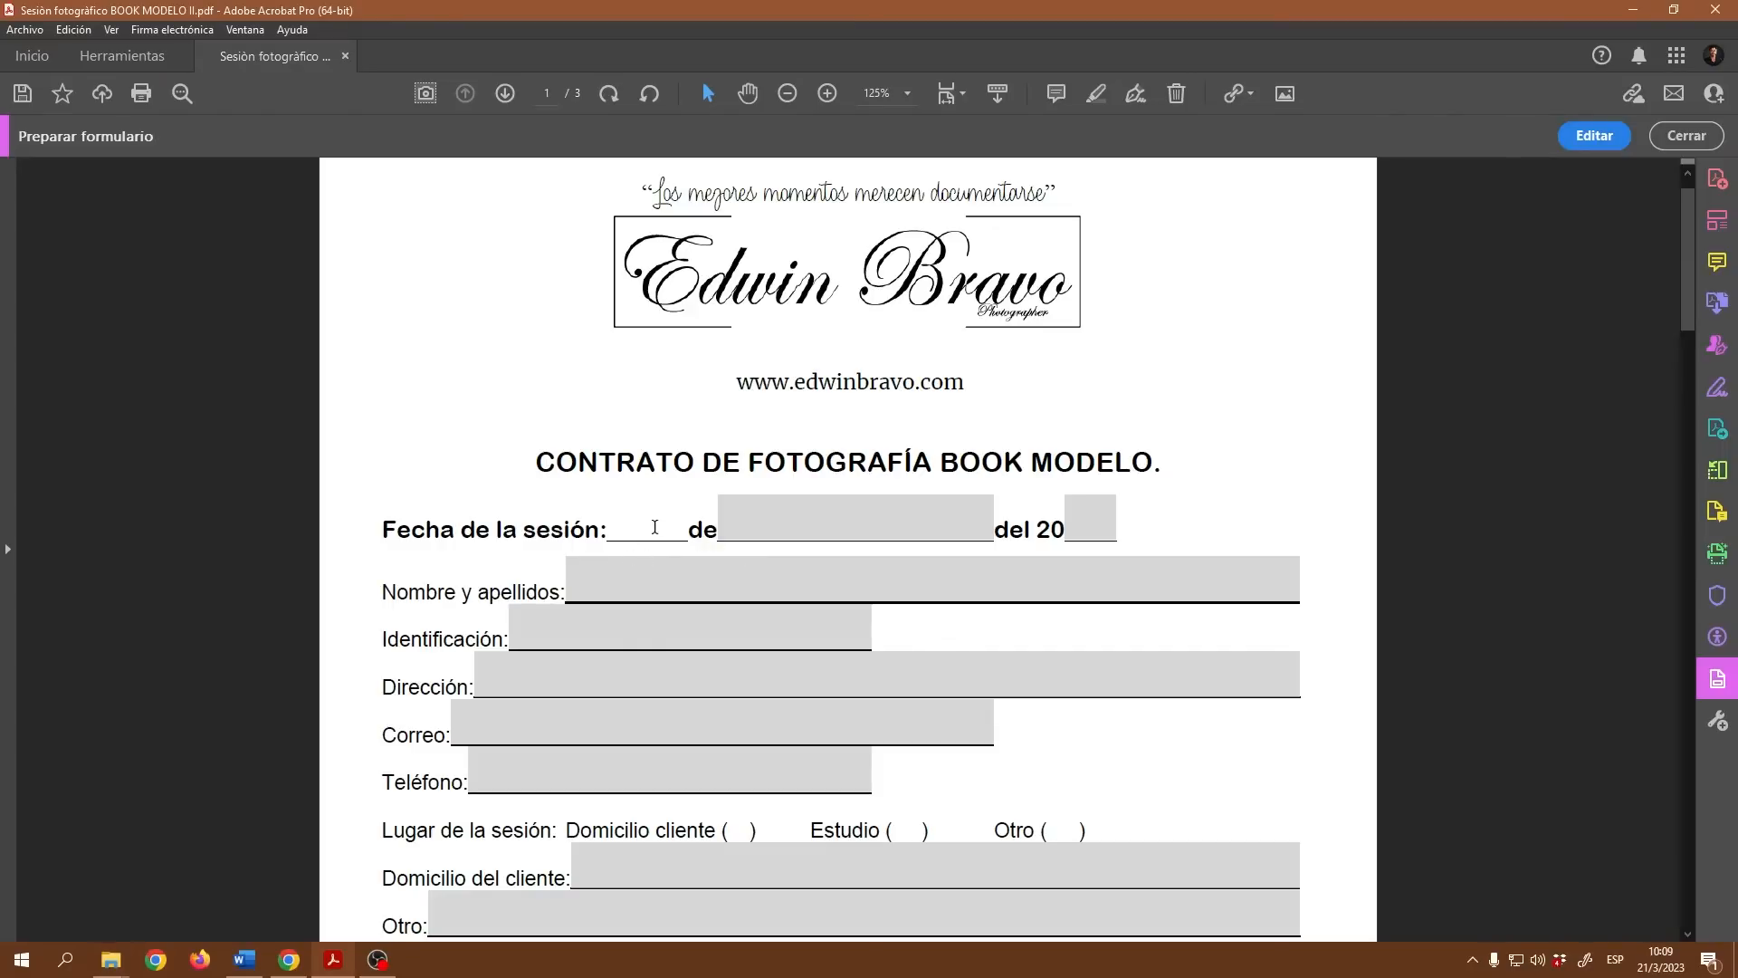
click(870, 519)
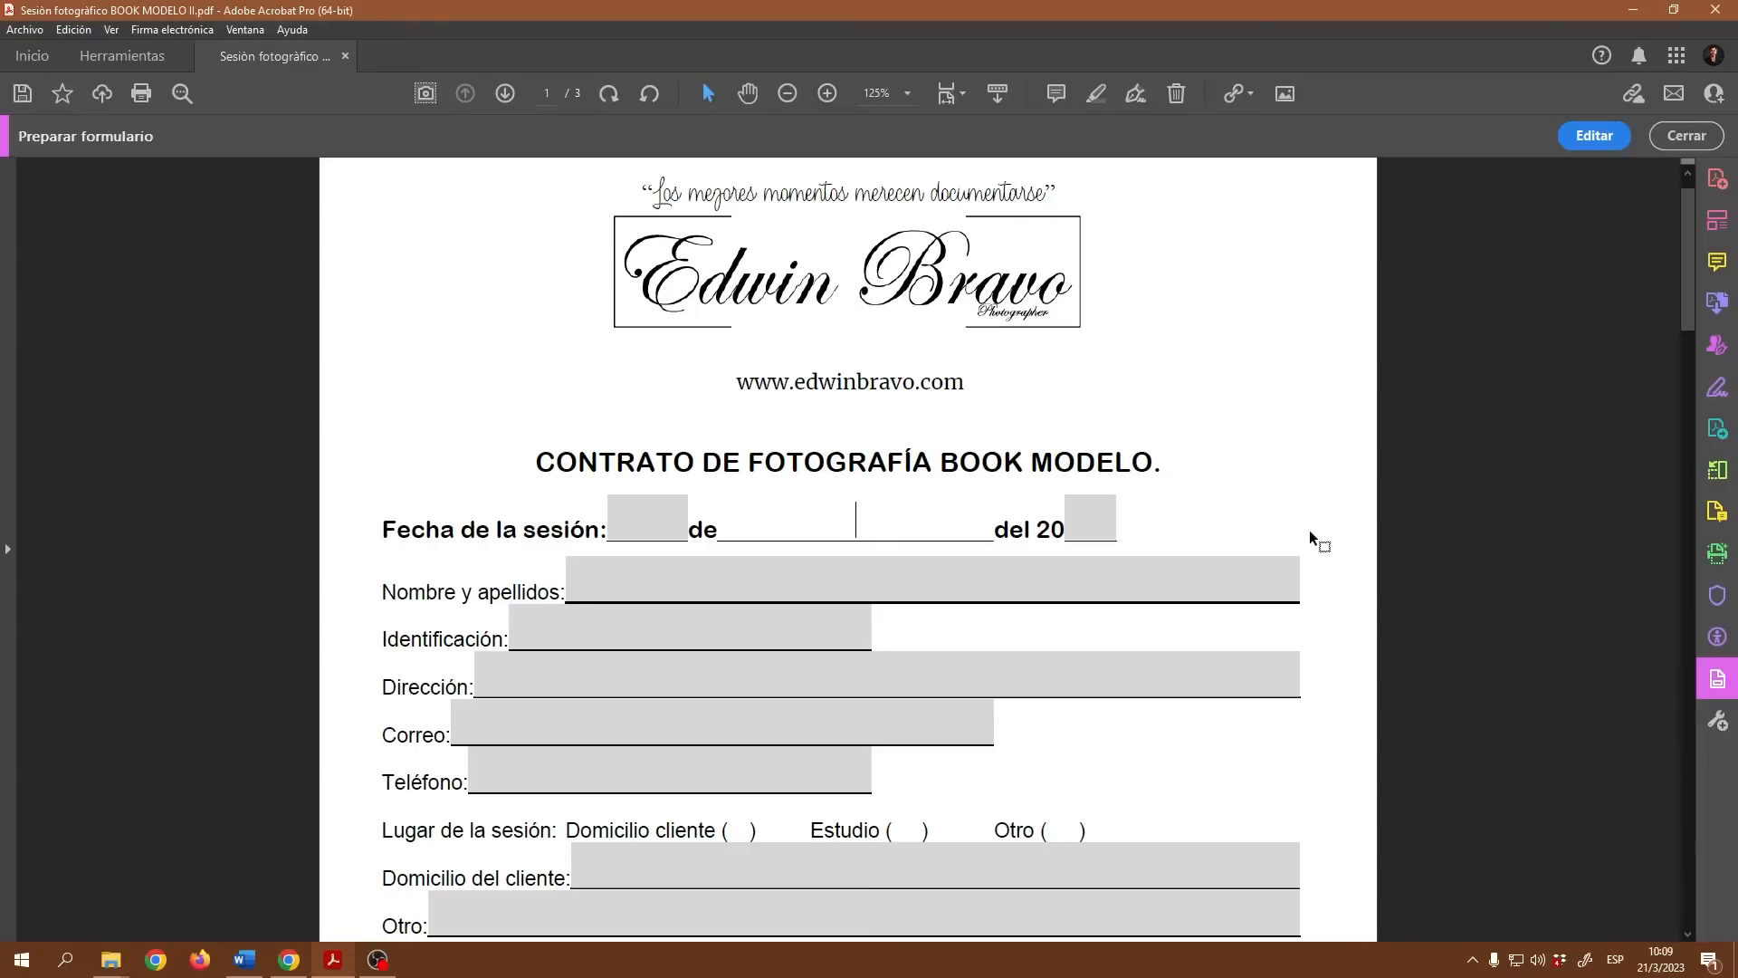
click(1086, 515)
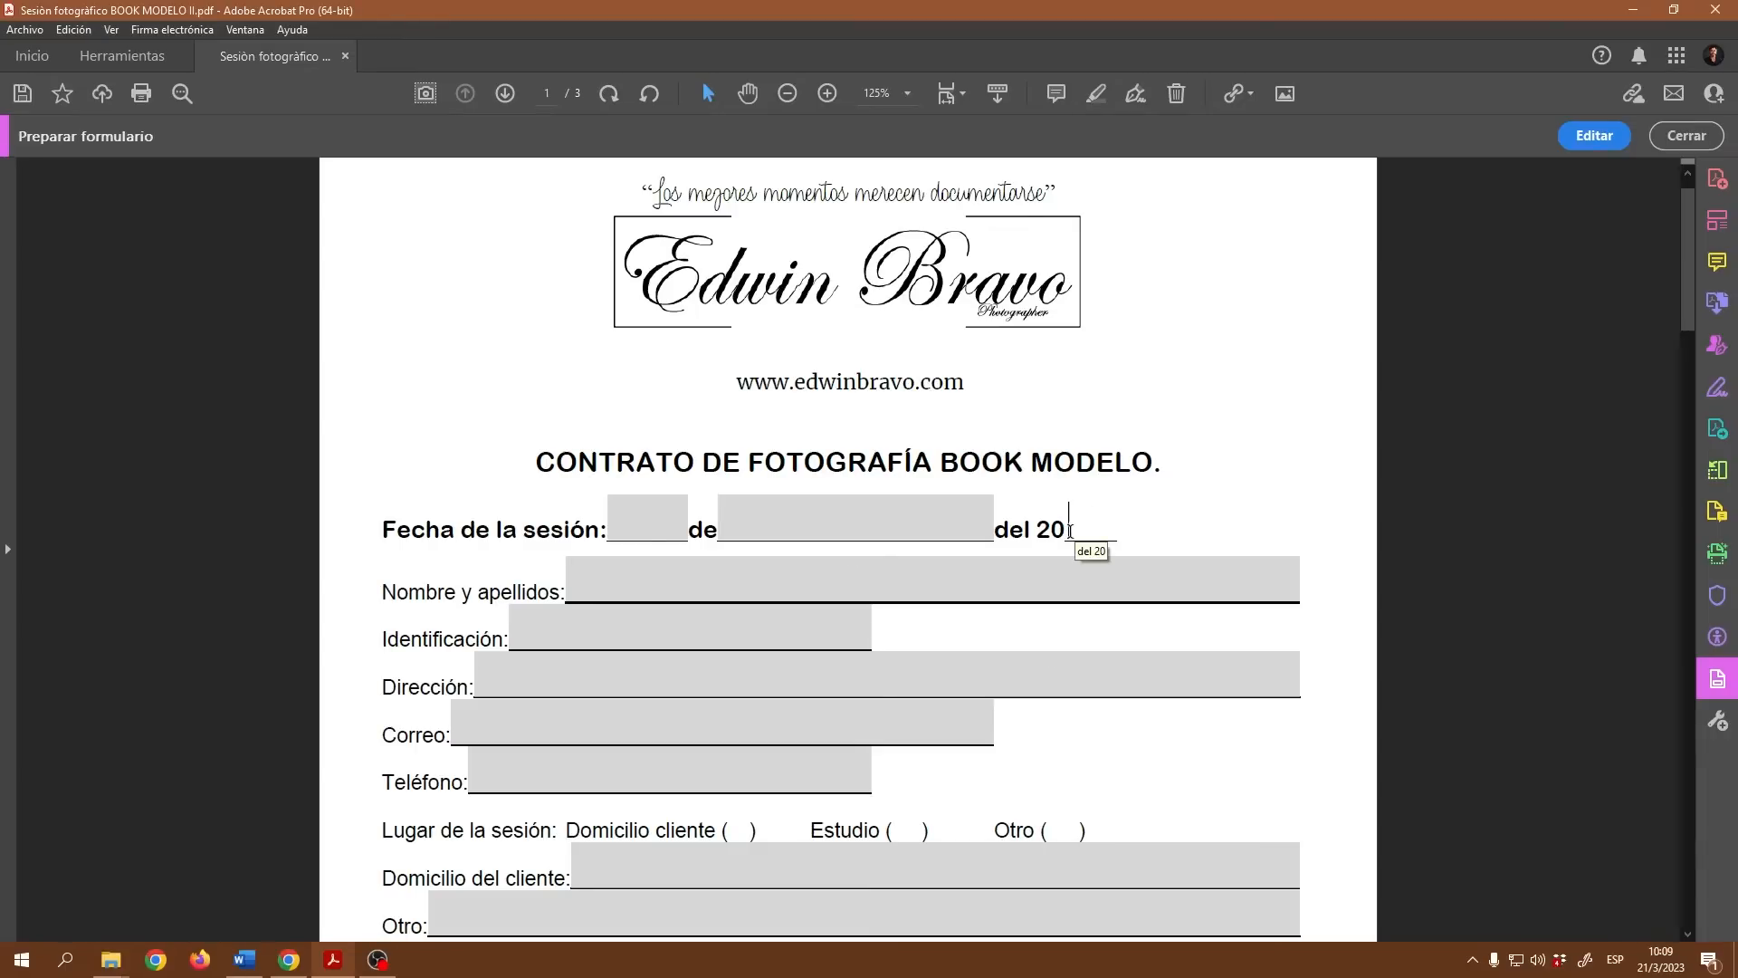
click(1585, 136)
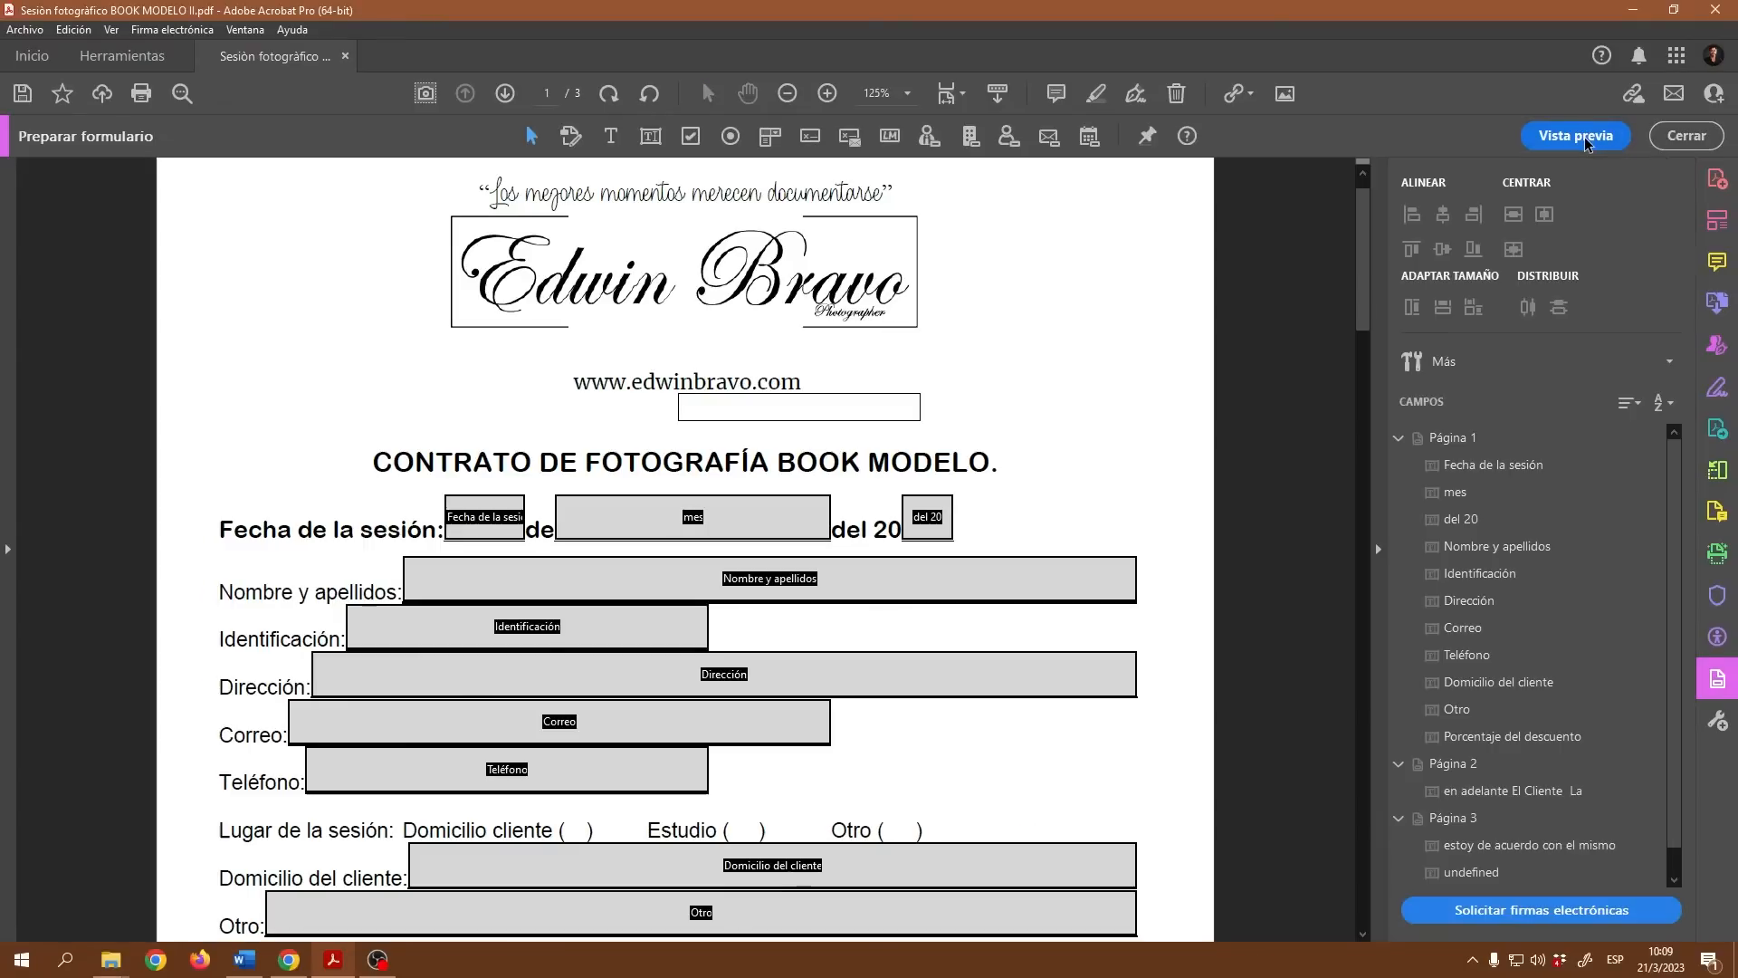
- Review the detected fields on page 1, from the session date line down to the discount percentage
click(1020, 603)
scroll(860, 628, down, 3)
scroll(862, 614, down, 2)
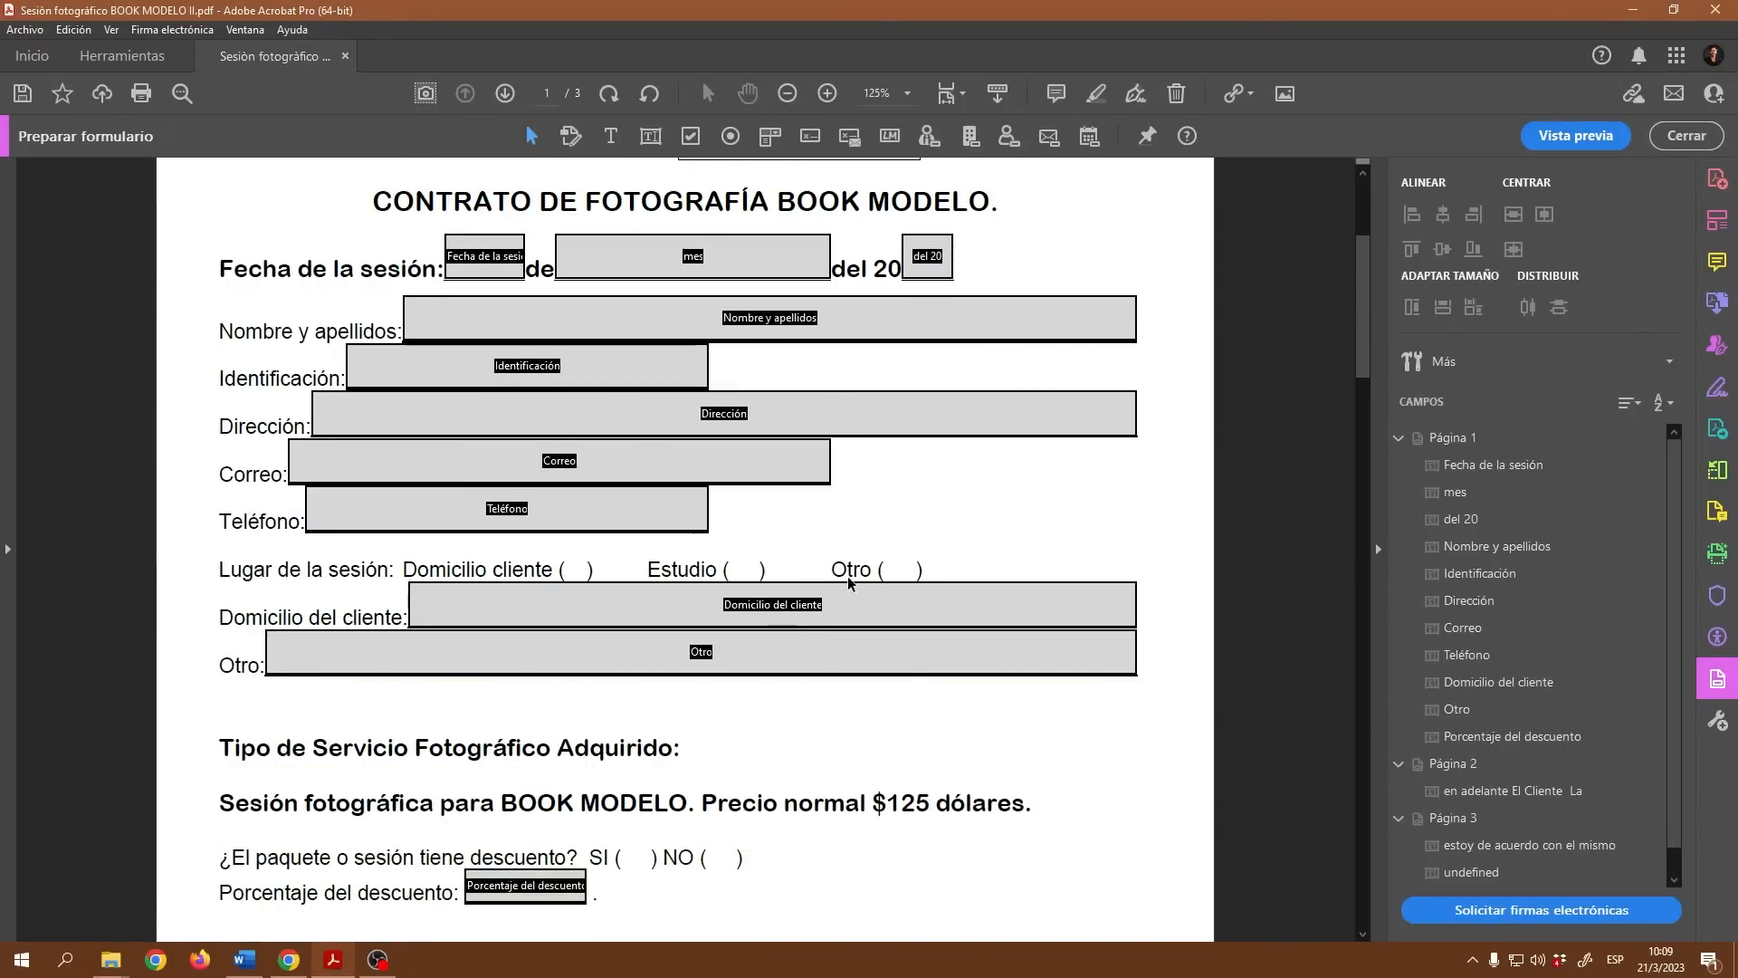
scroll(919, 583, down, 2)
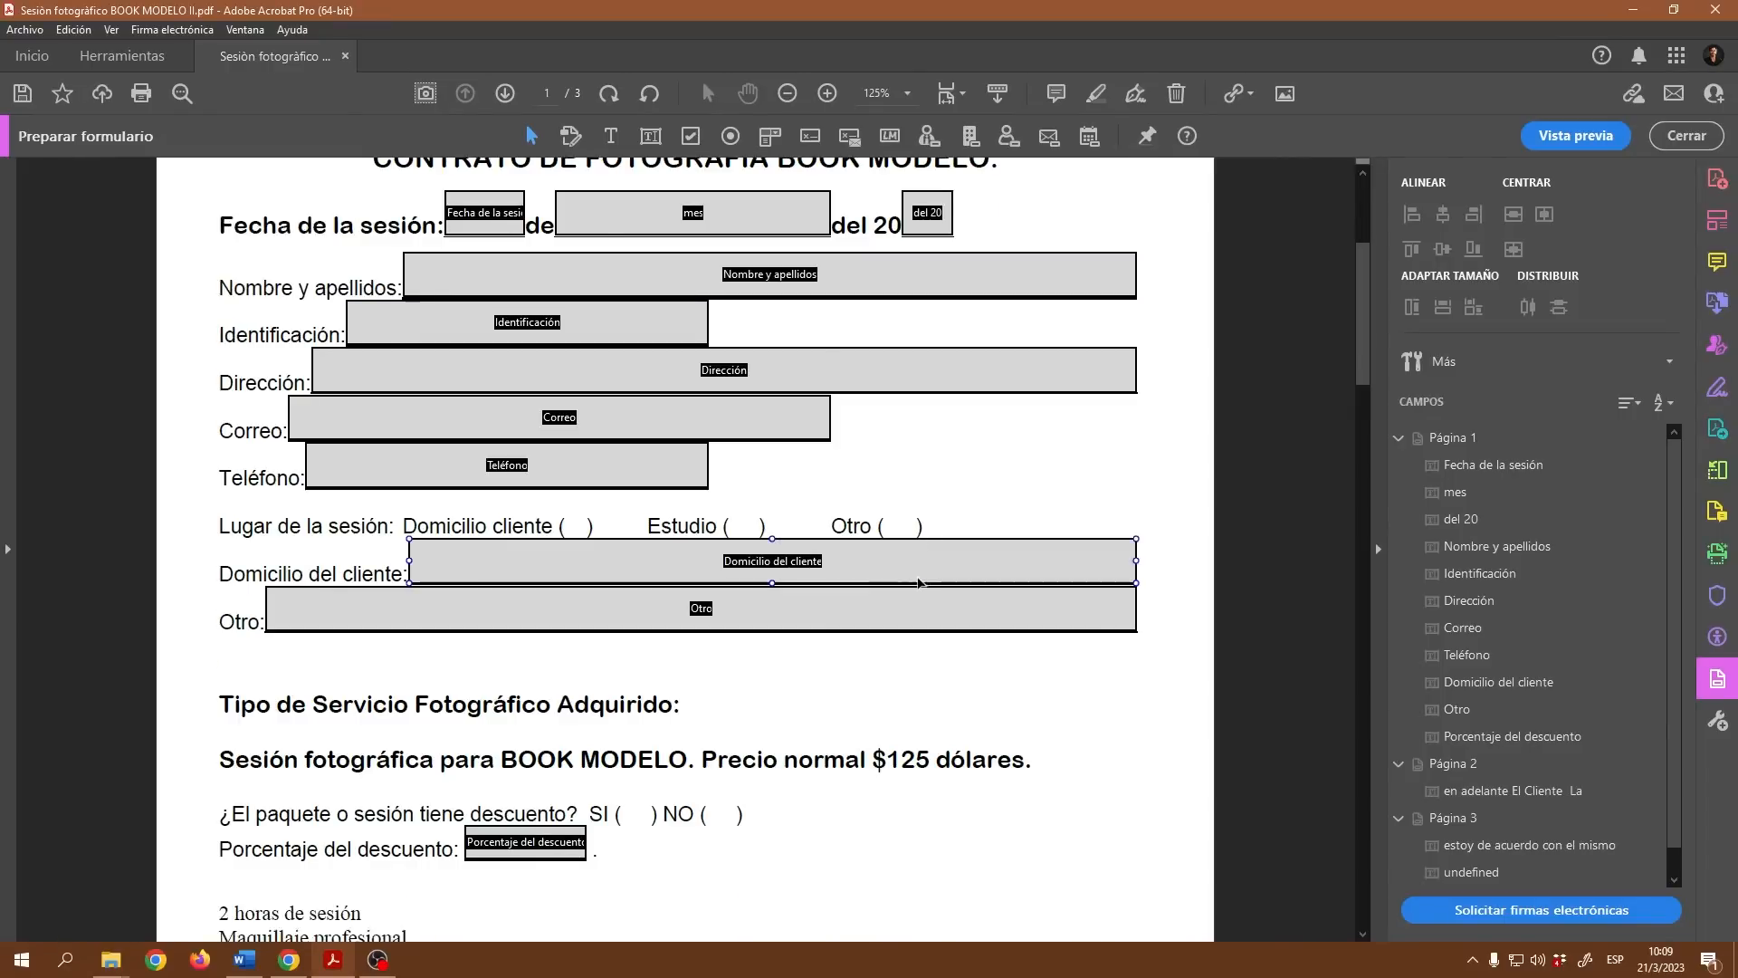
scroll(933, 543, up, 4)
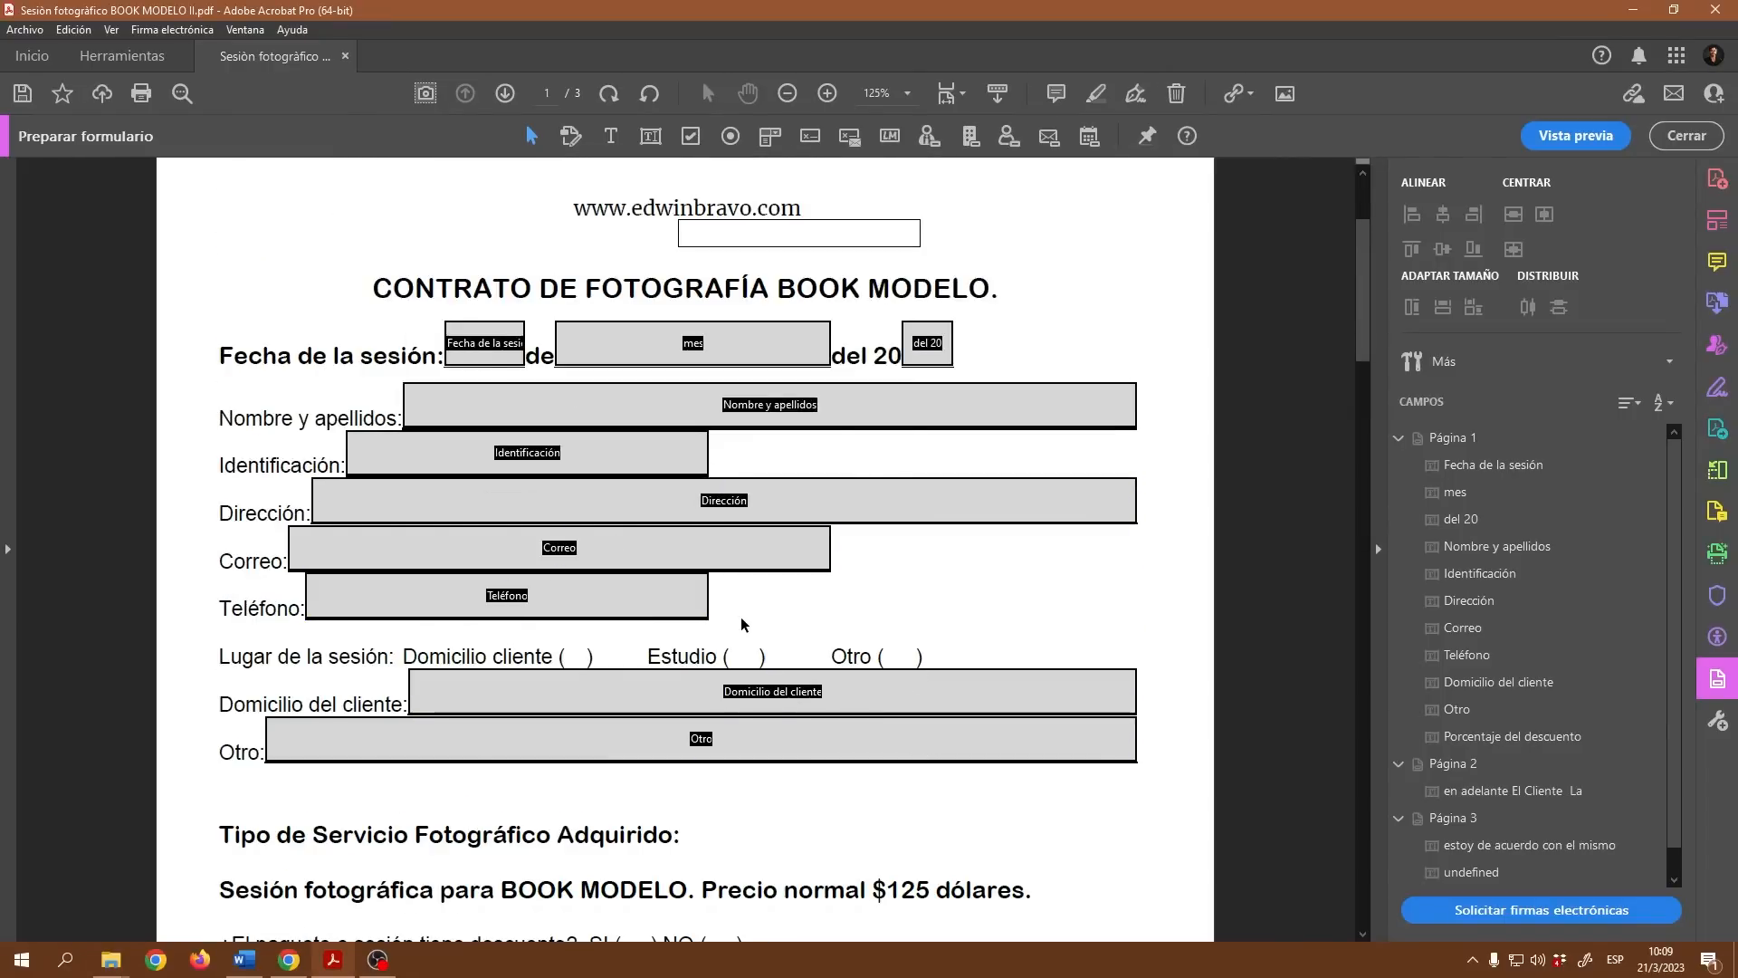
scroll(736, 569, down, 14)
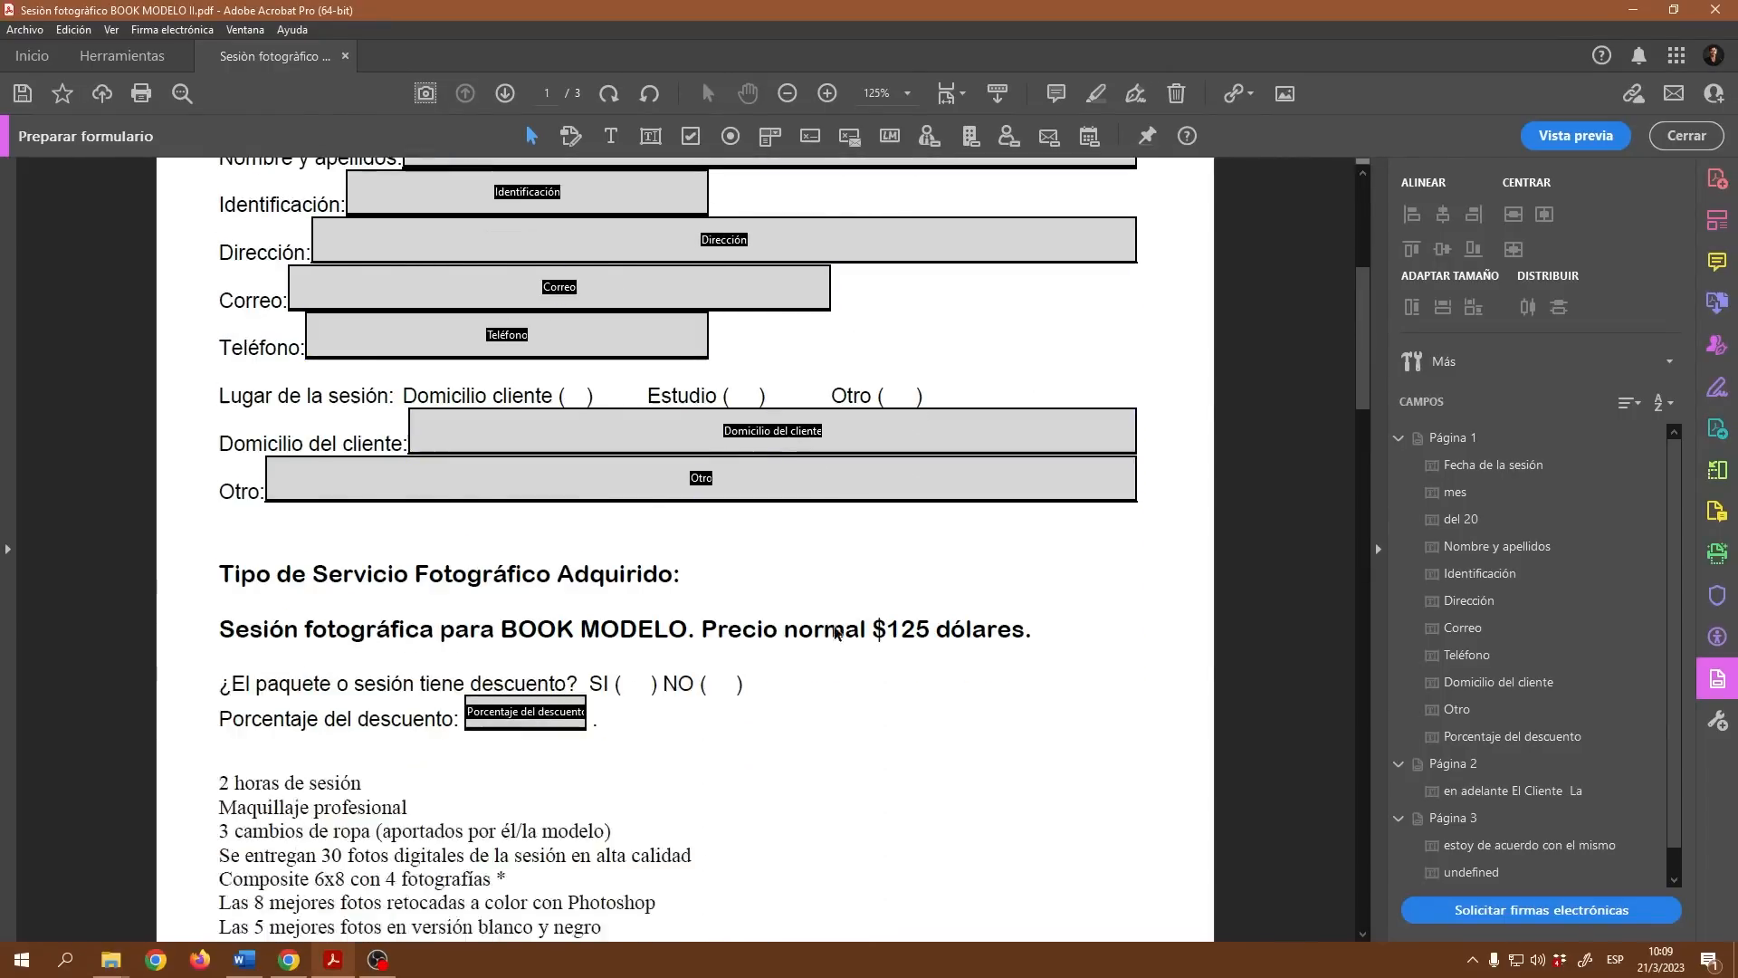
scroll(850, 599, up, 10)
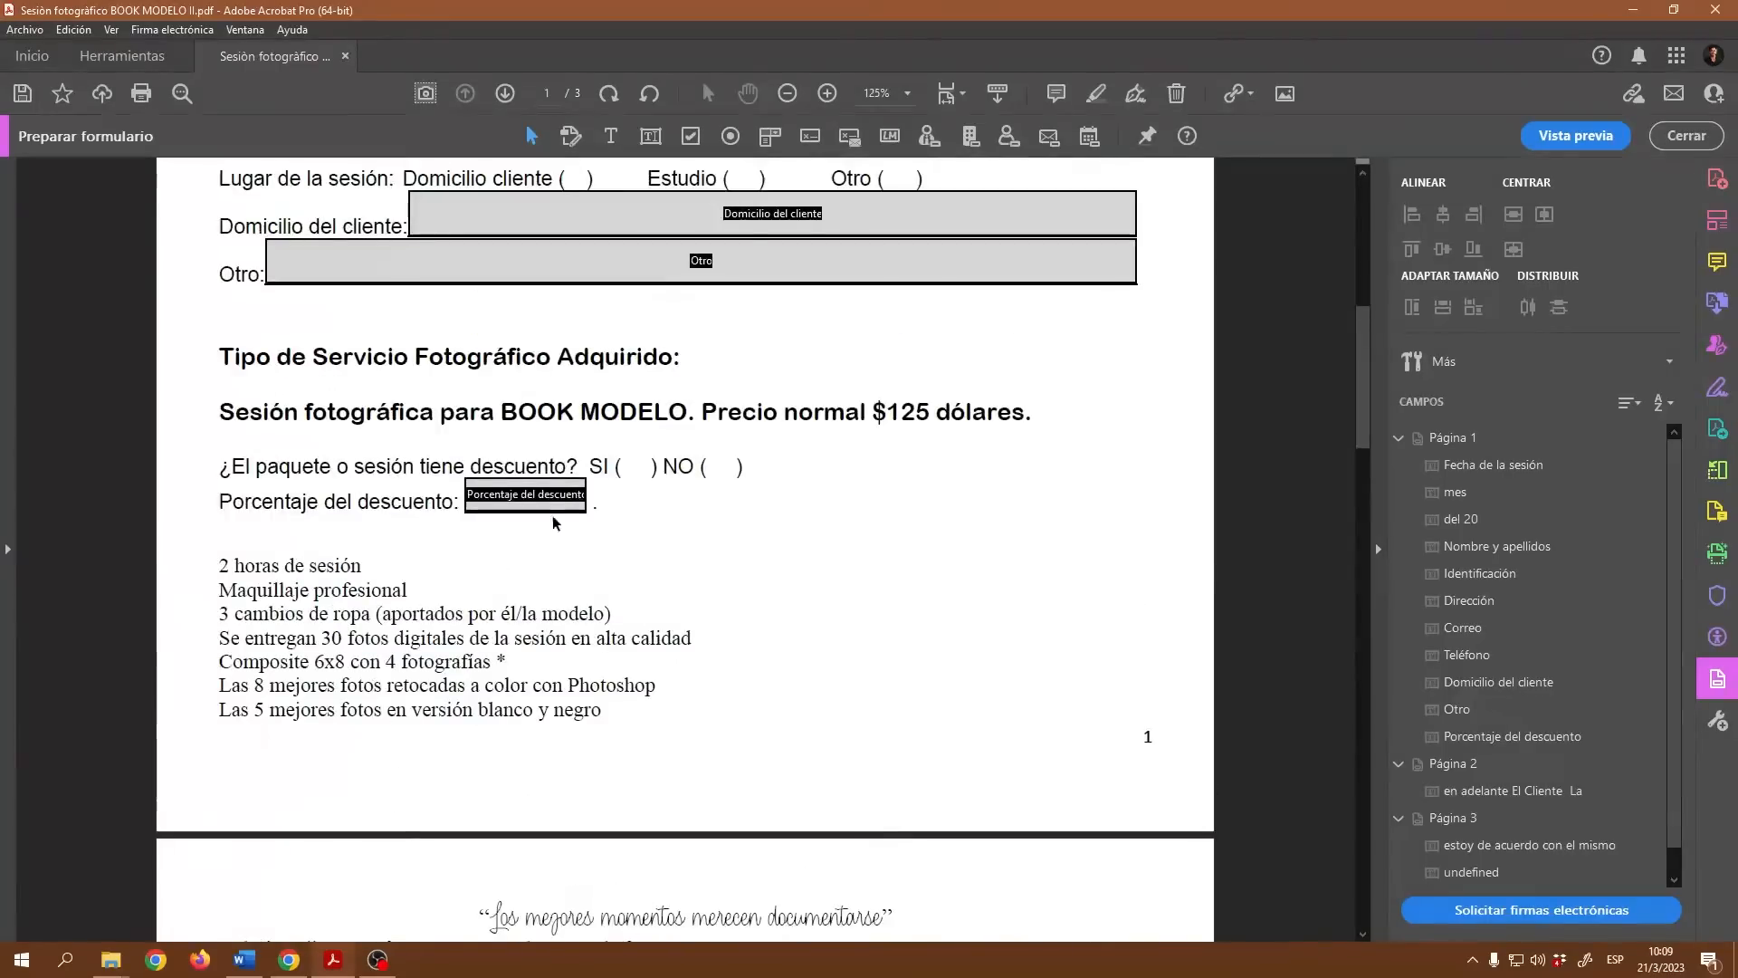
scroll(834, 421, up, 4)
click(746, 351)
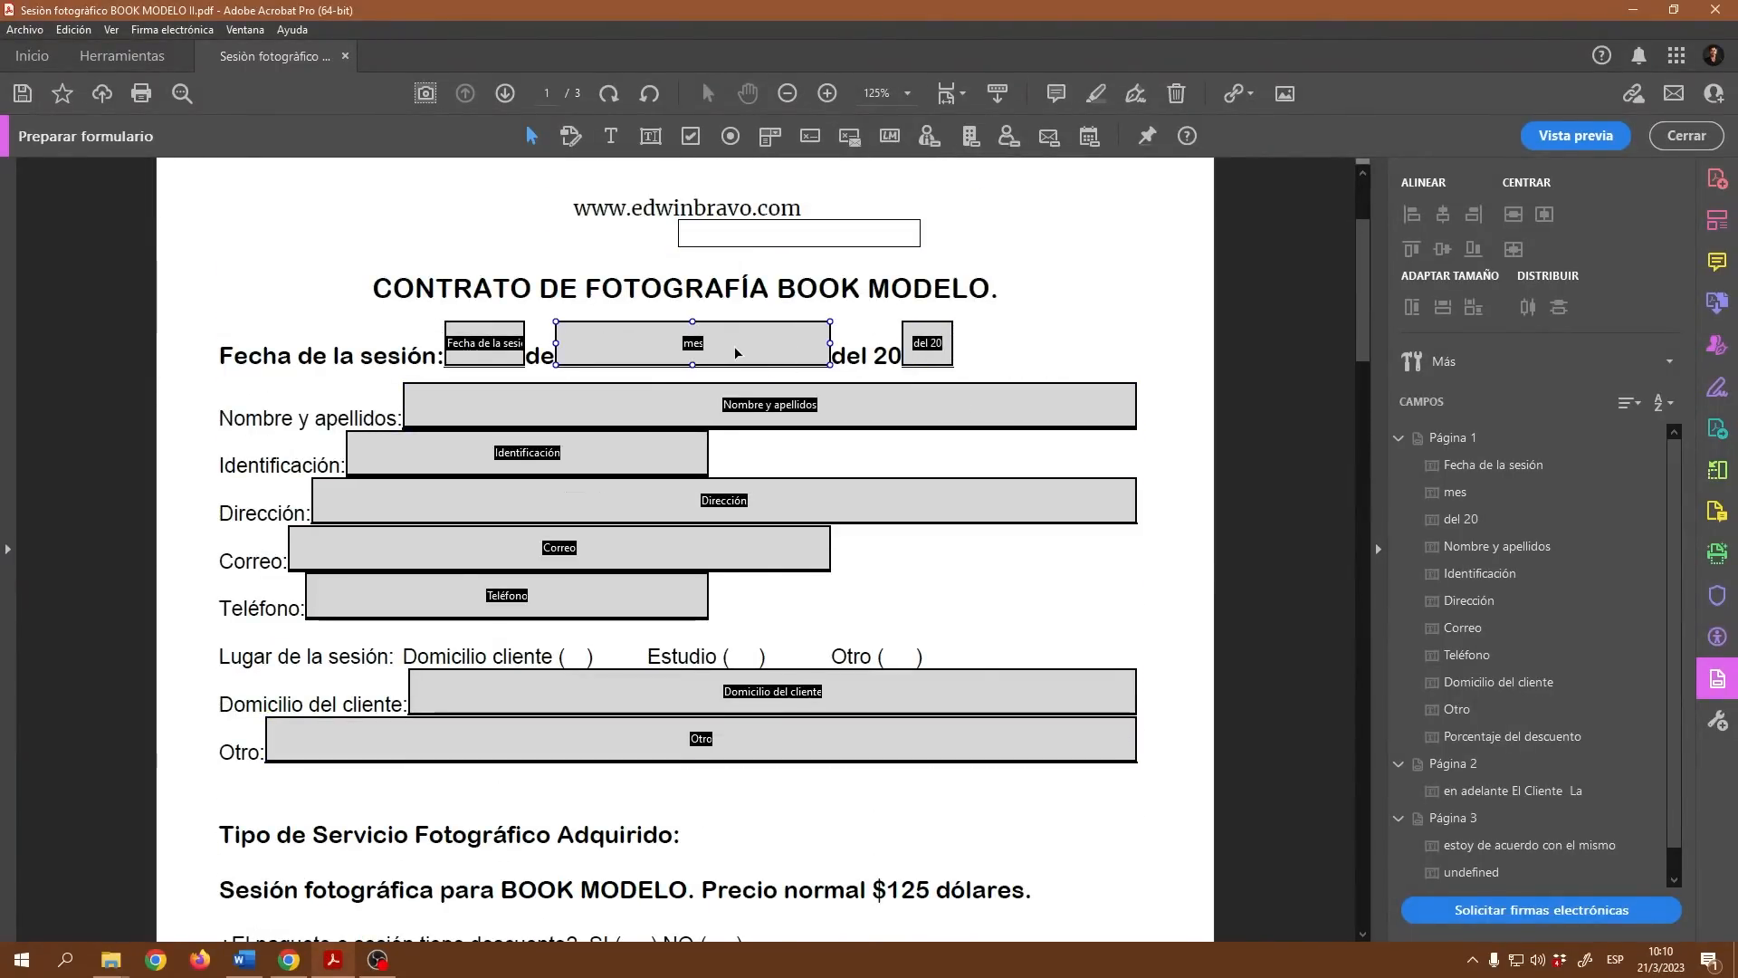
click(932, 349)
click(597, 450)
click(556, 506)
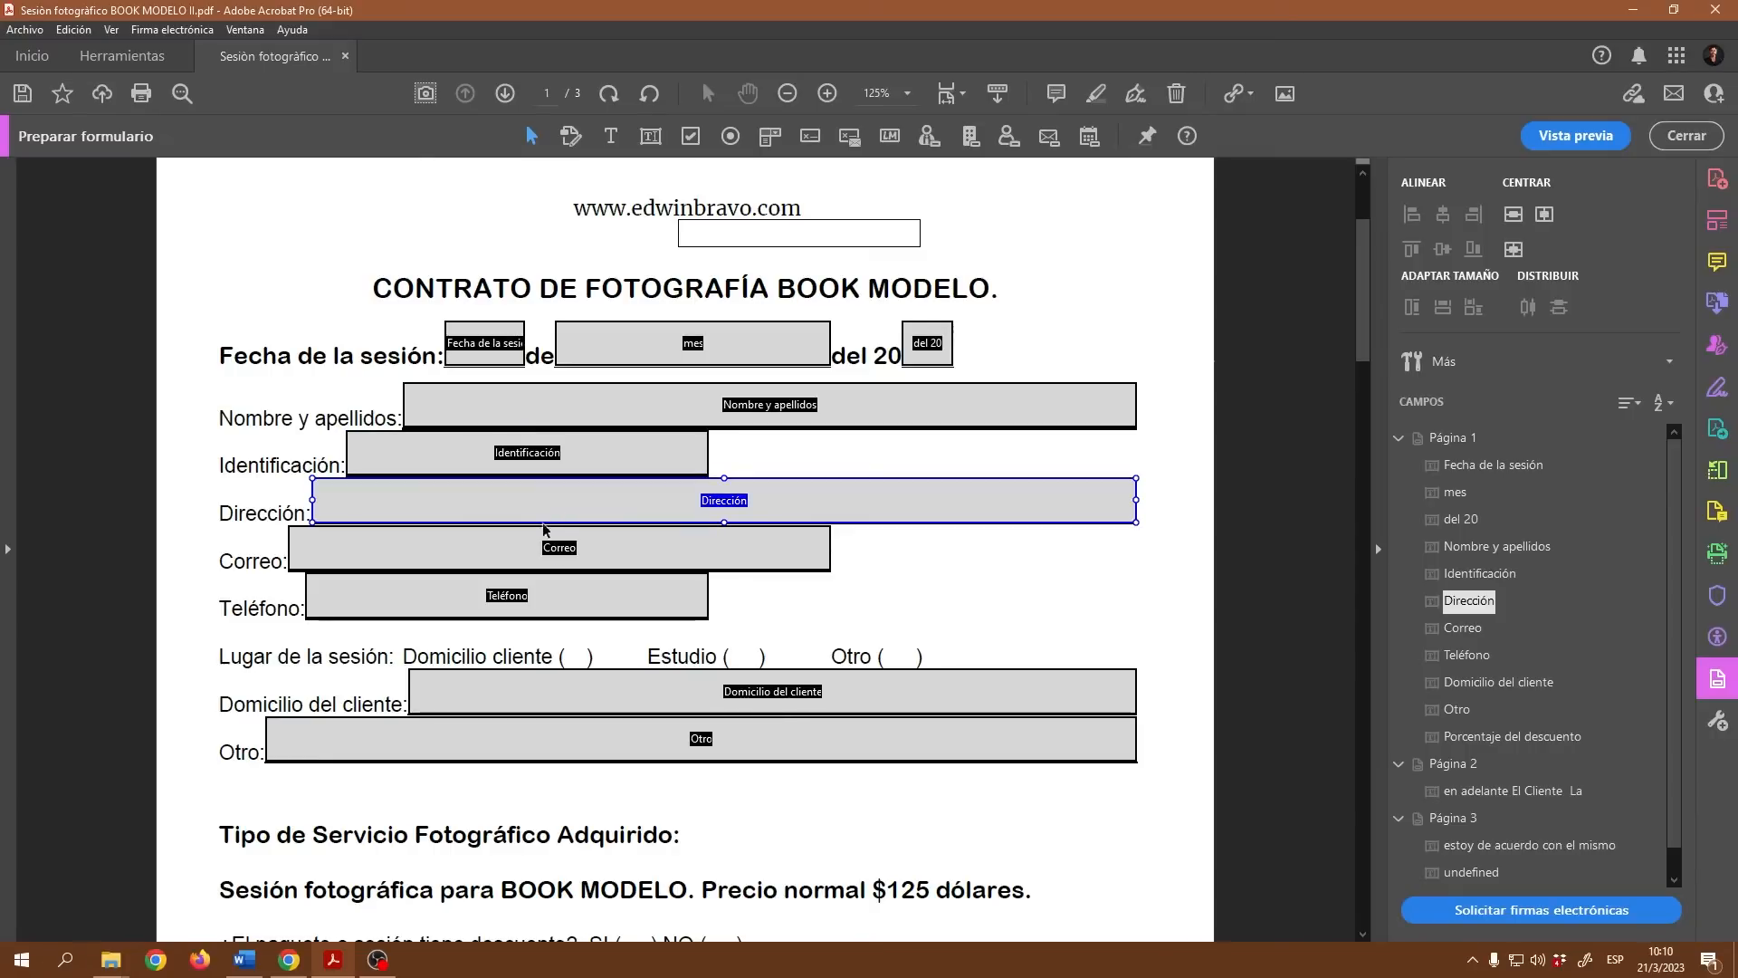
- Set the Correo field's type to "Correo electrónico" and close its properties
click(529, 550)
right_click(529, 543)
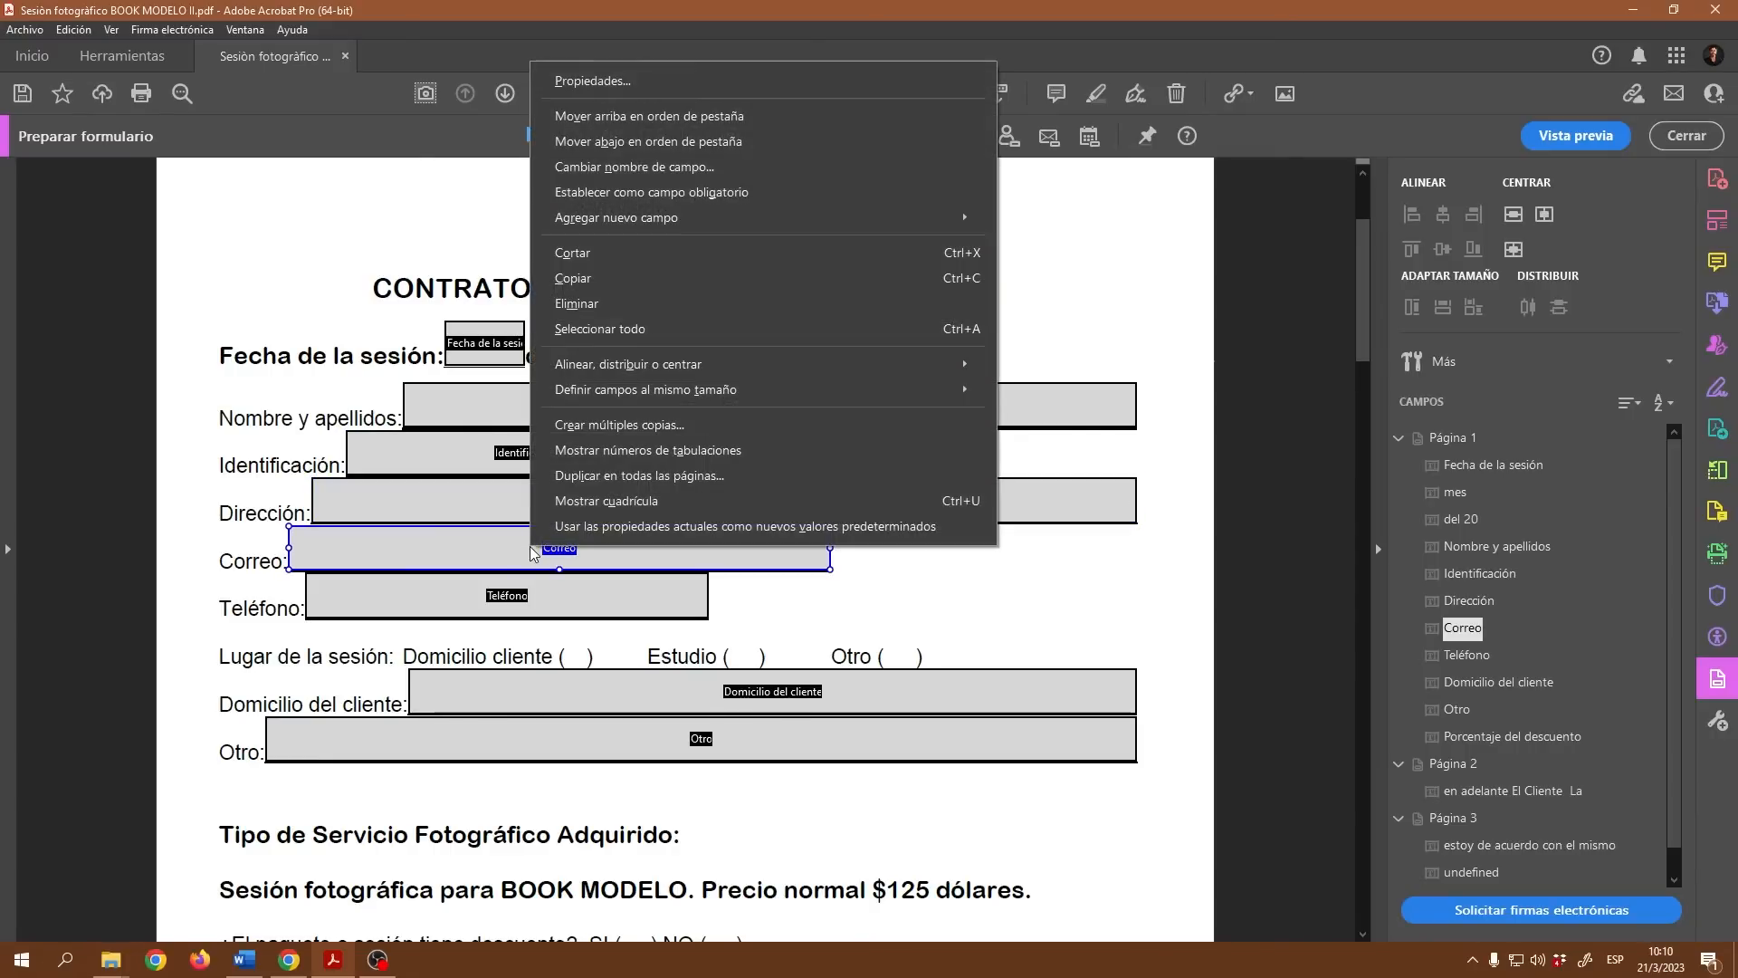
click(601, 82)
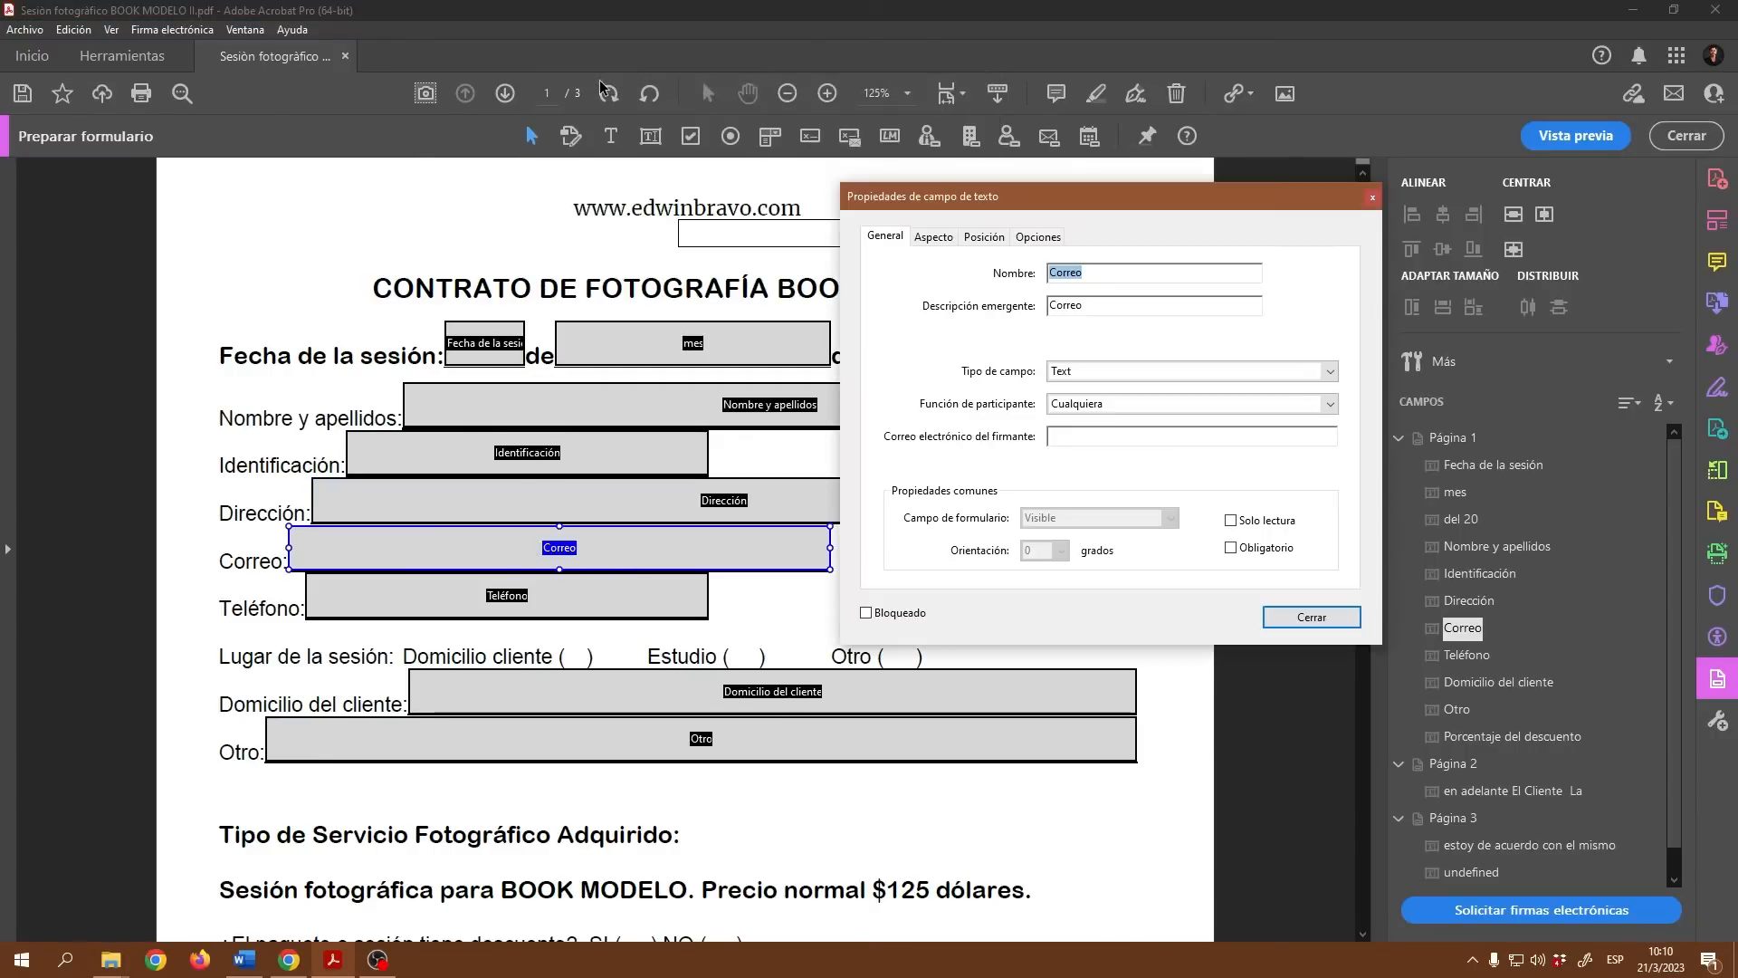
click(1061, 236)
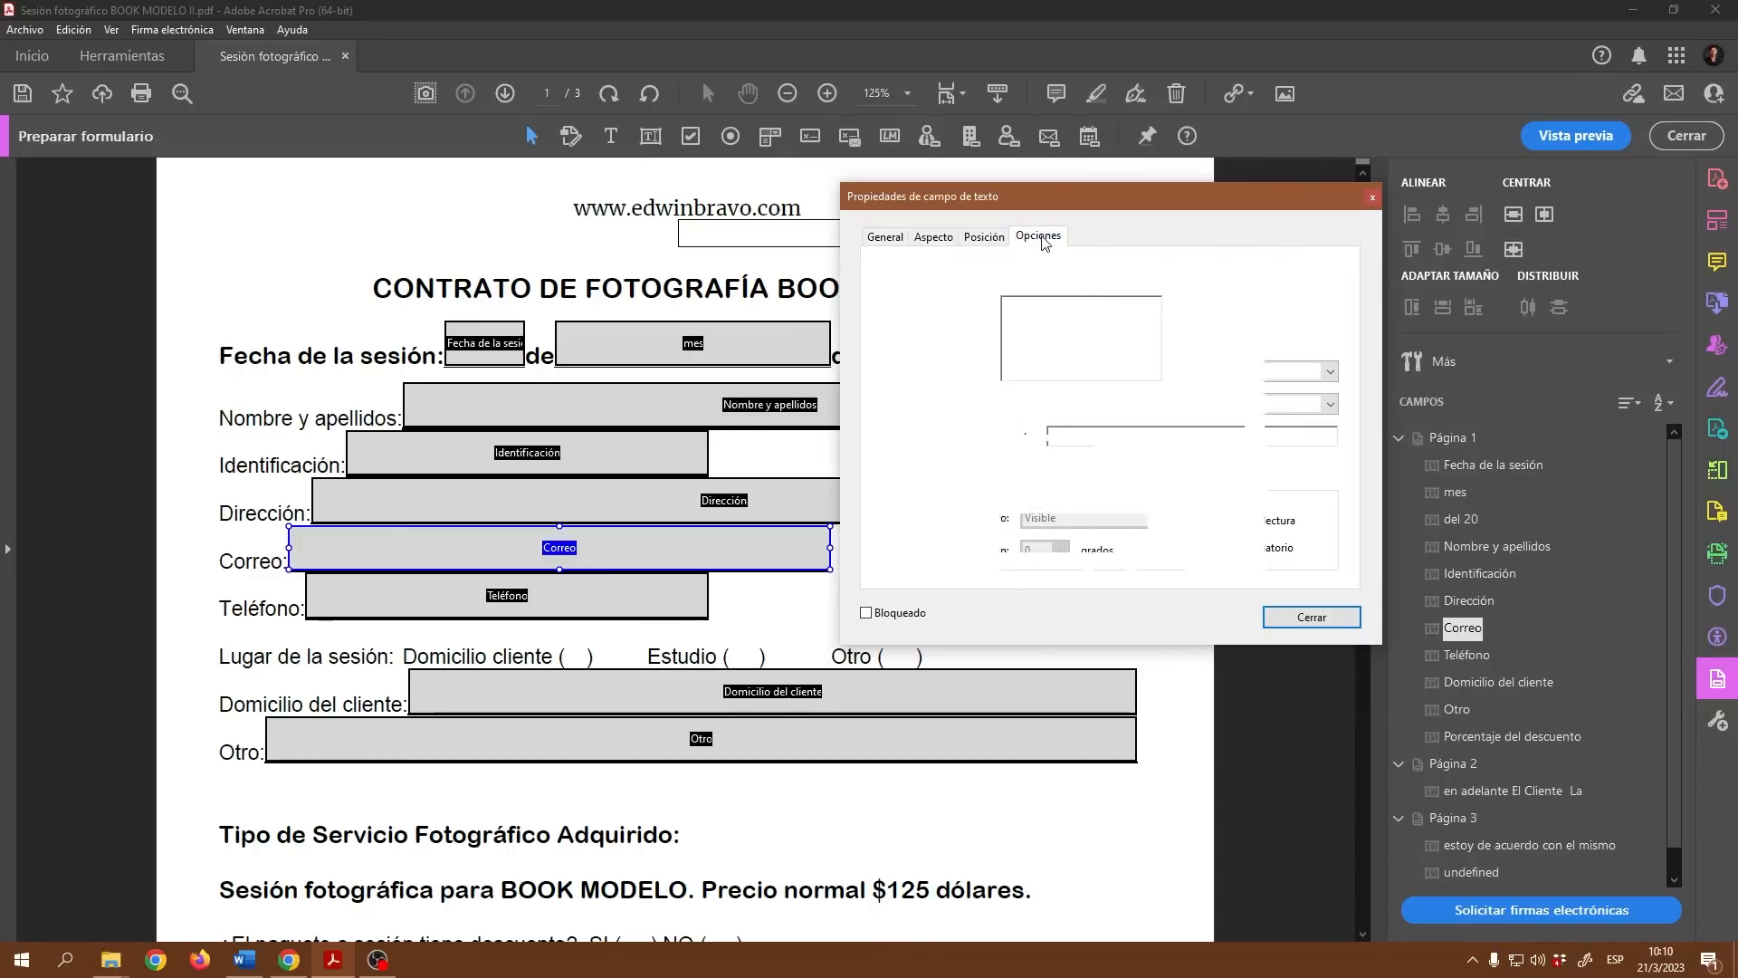
click(884, 237)
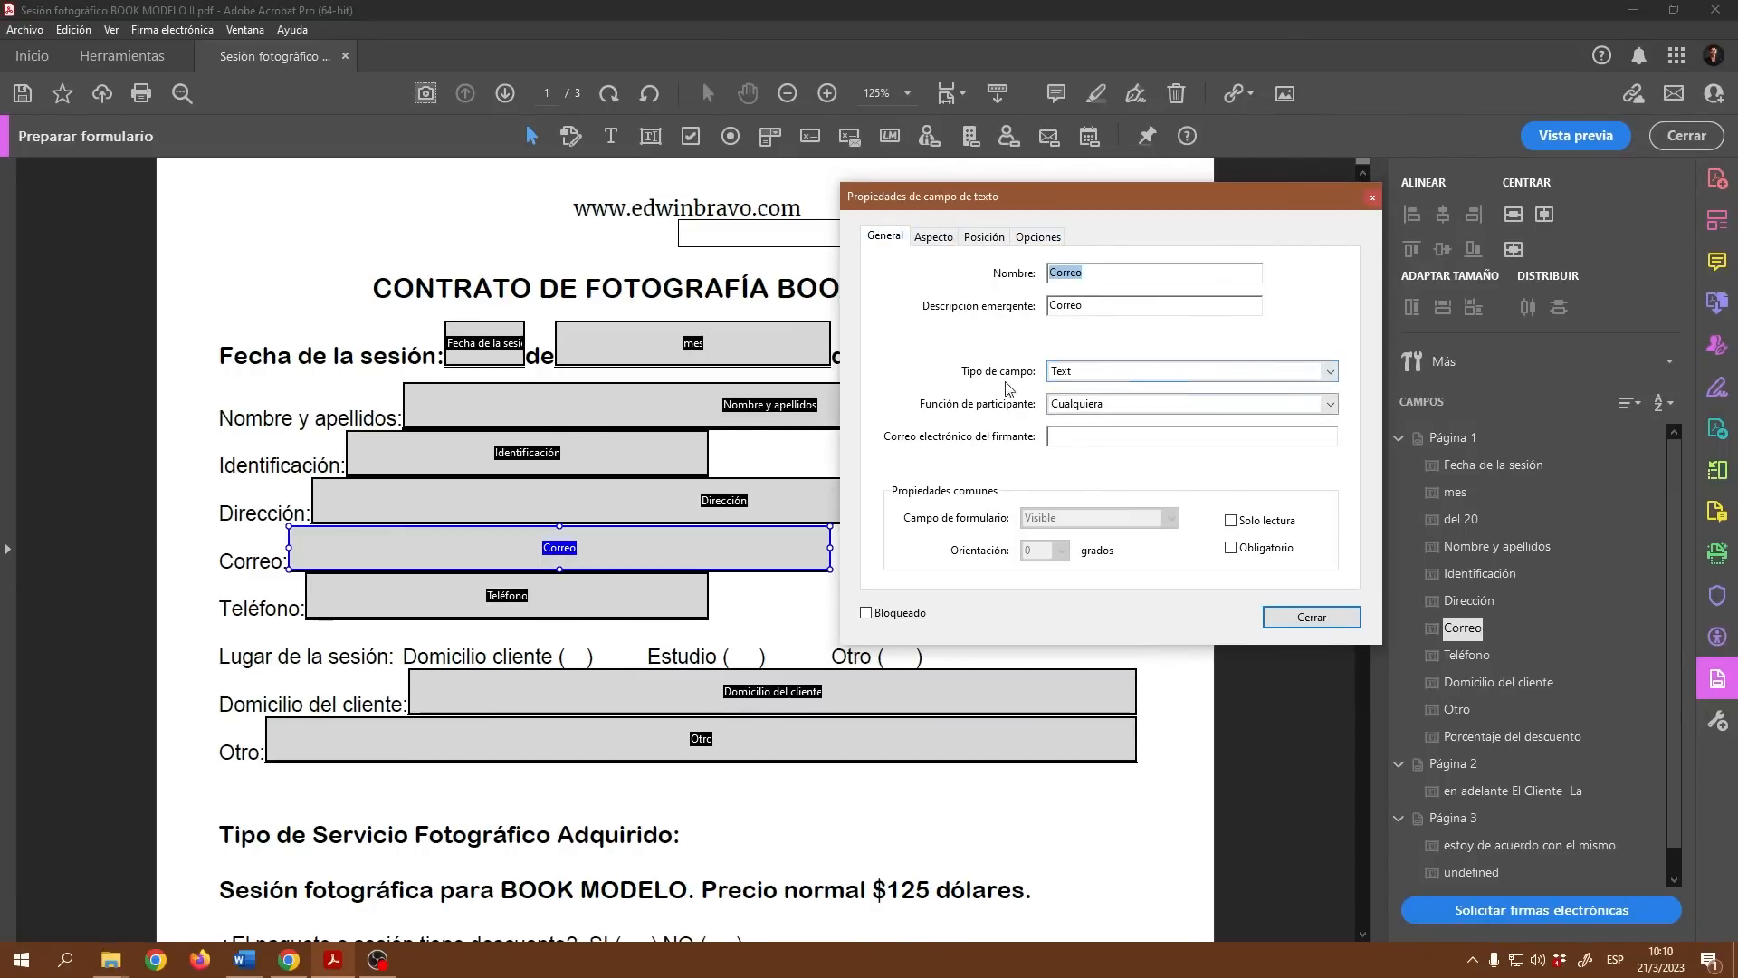
click(1214, 371)
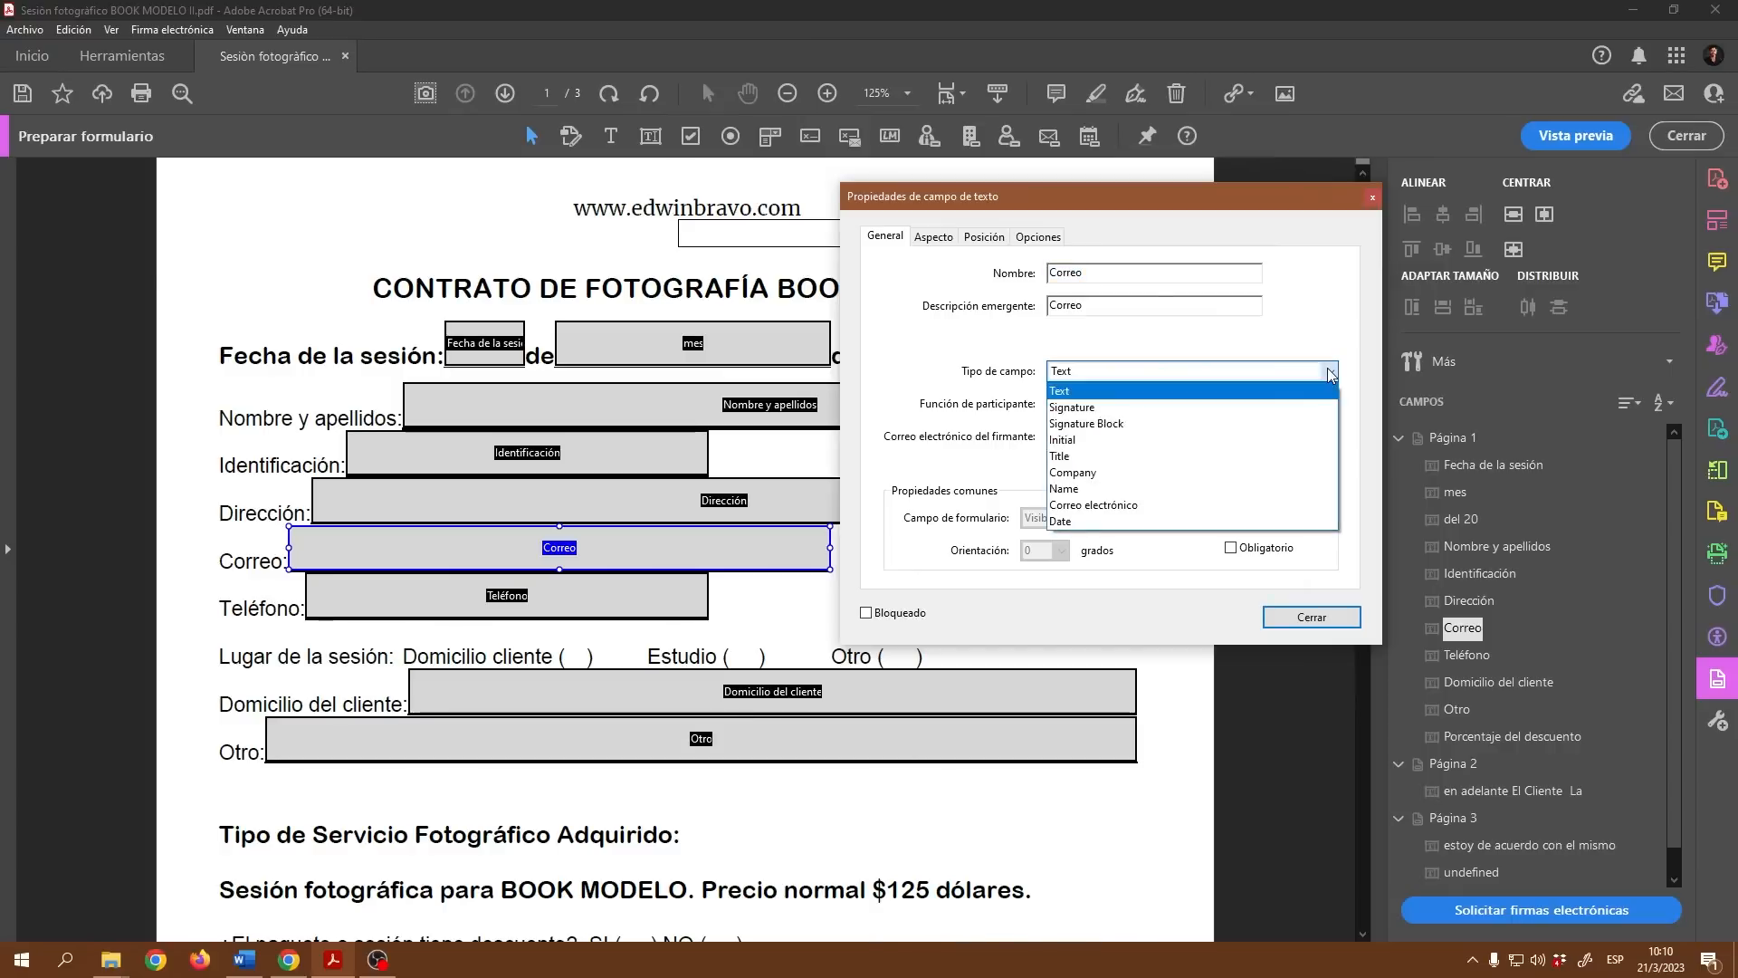
click(1095, 509)
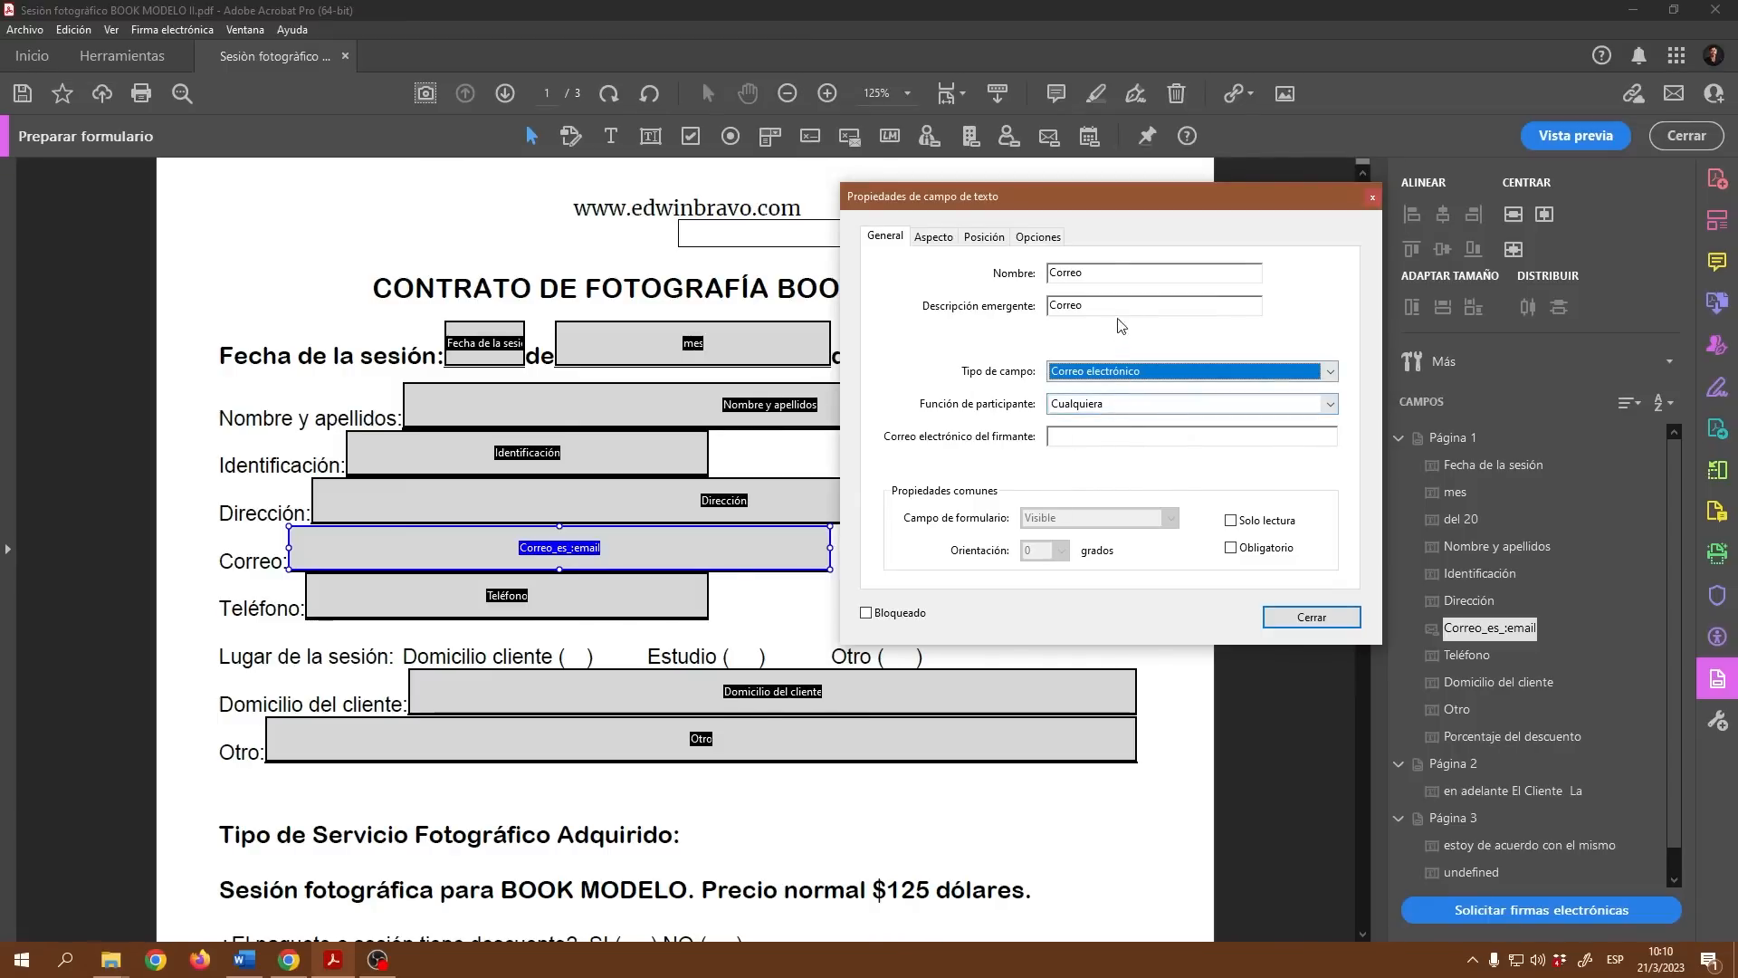
drag(1118, 308, 1039, 310)
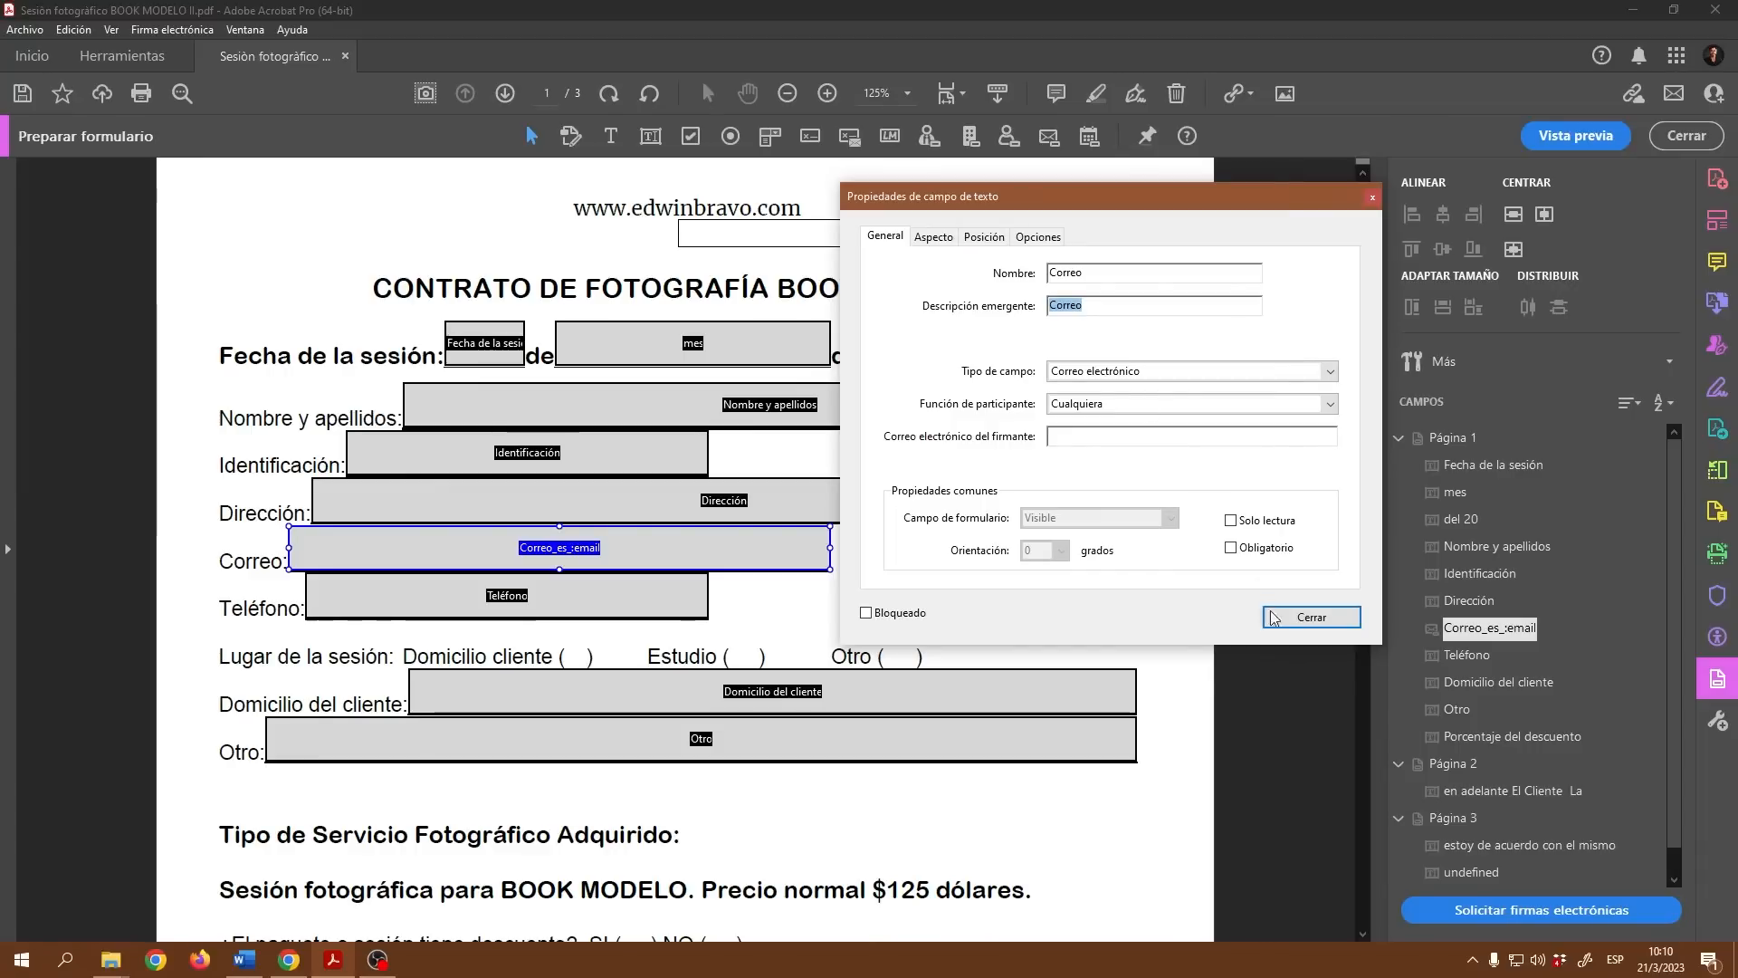
click(1293, 627)
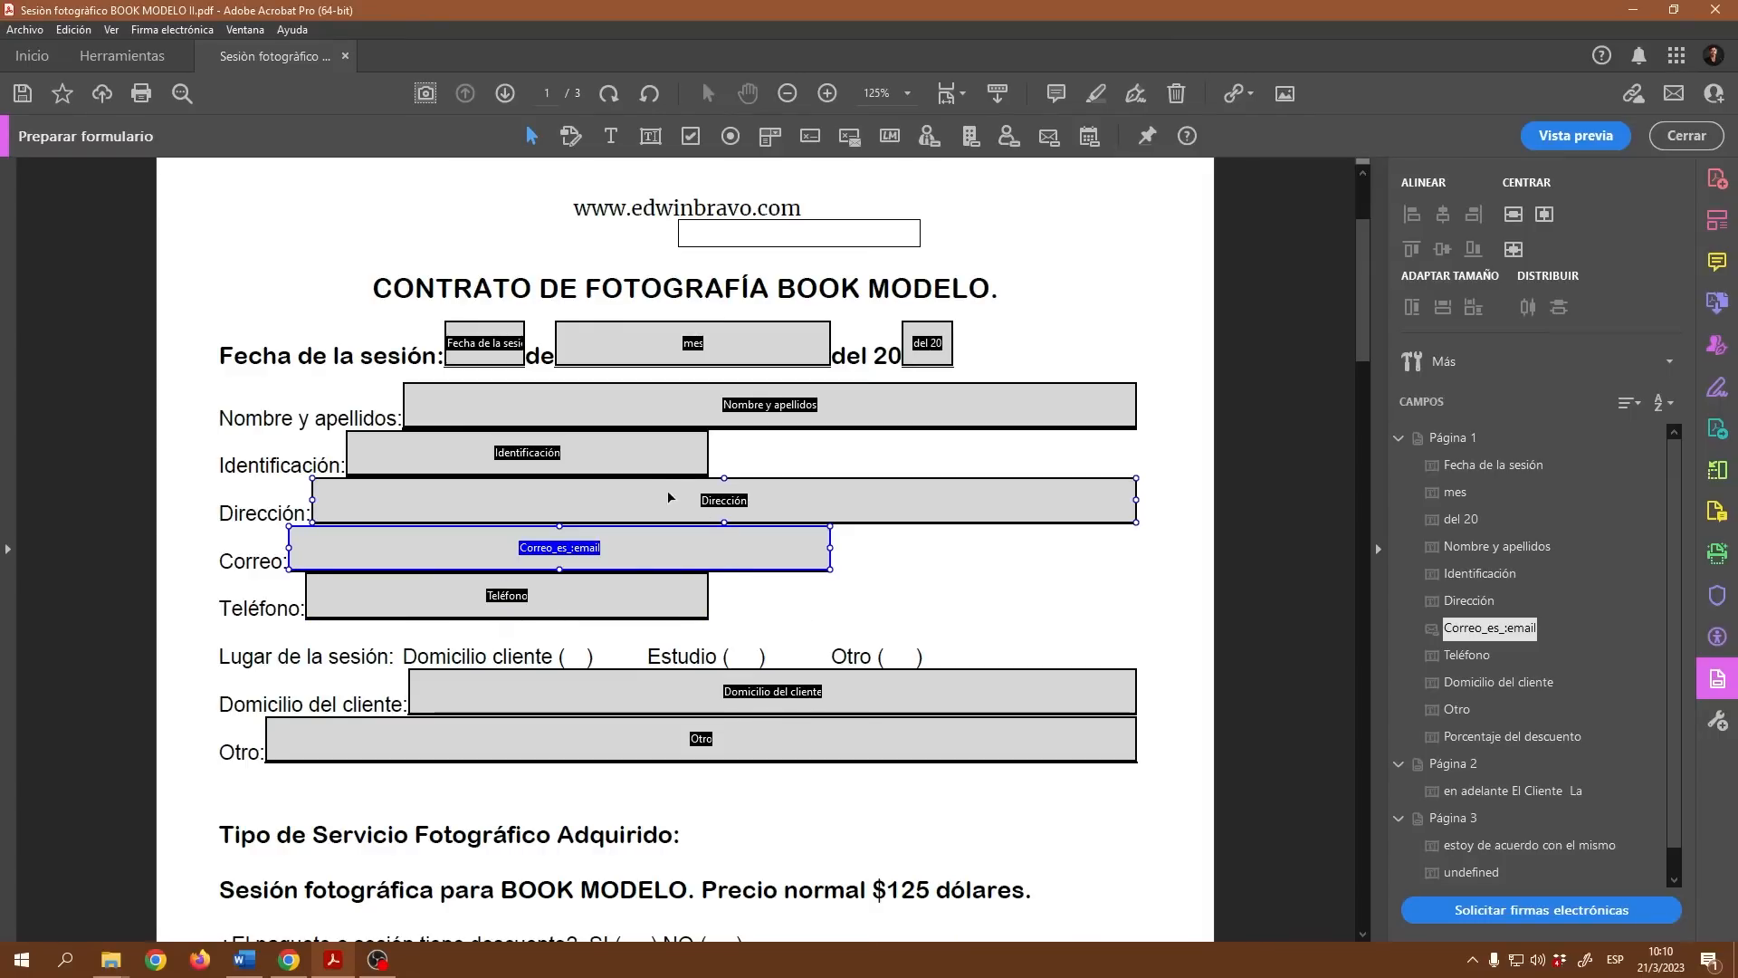
- Set the Dirección field's tooltip to "Dirección de su domicilio para el envío de fotos impresas." and close its properties
click(614, 496)
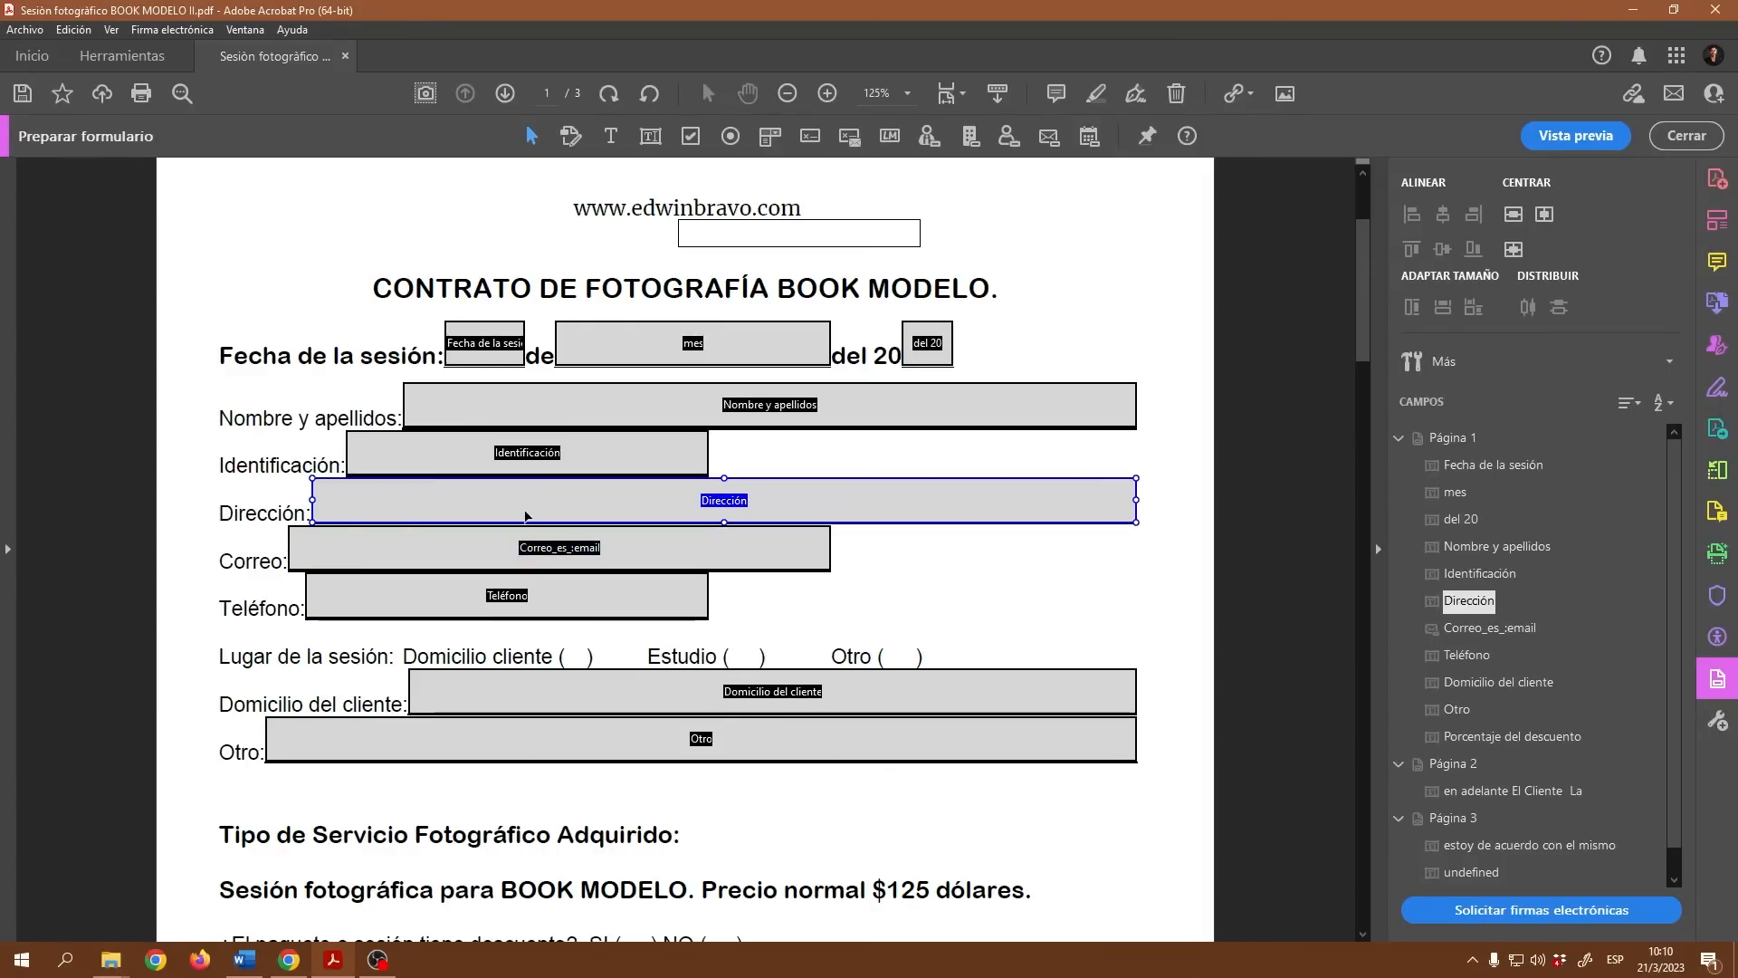
right_click(677, 498)
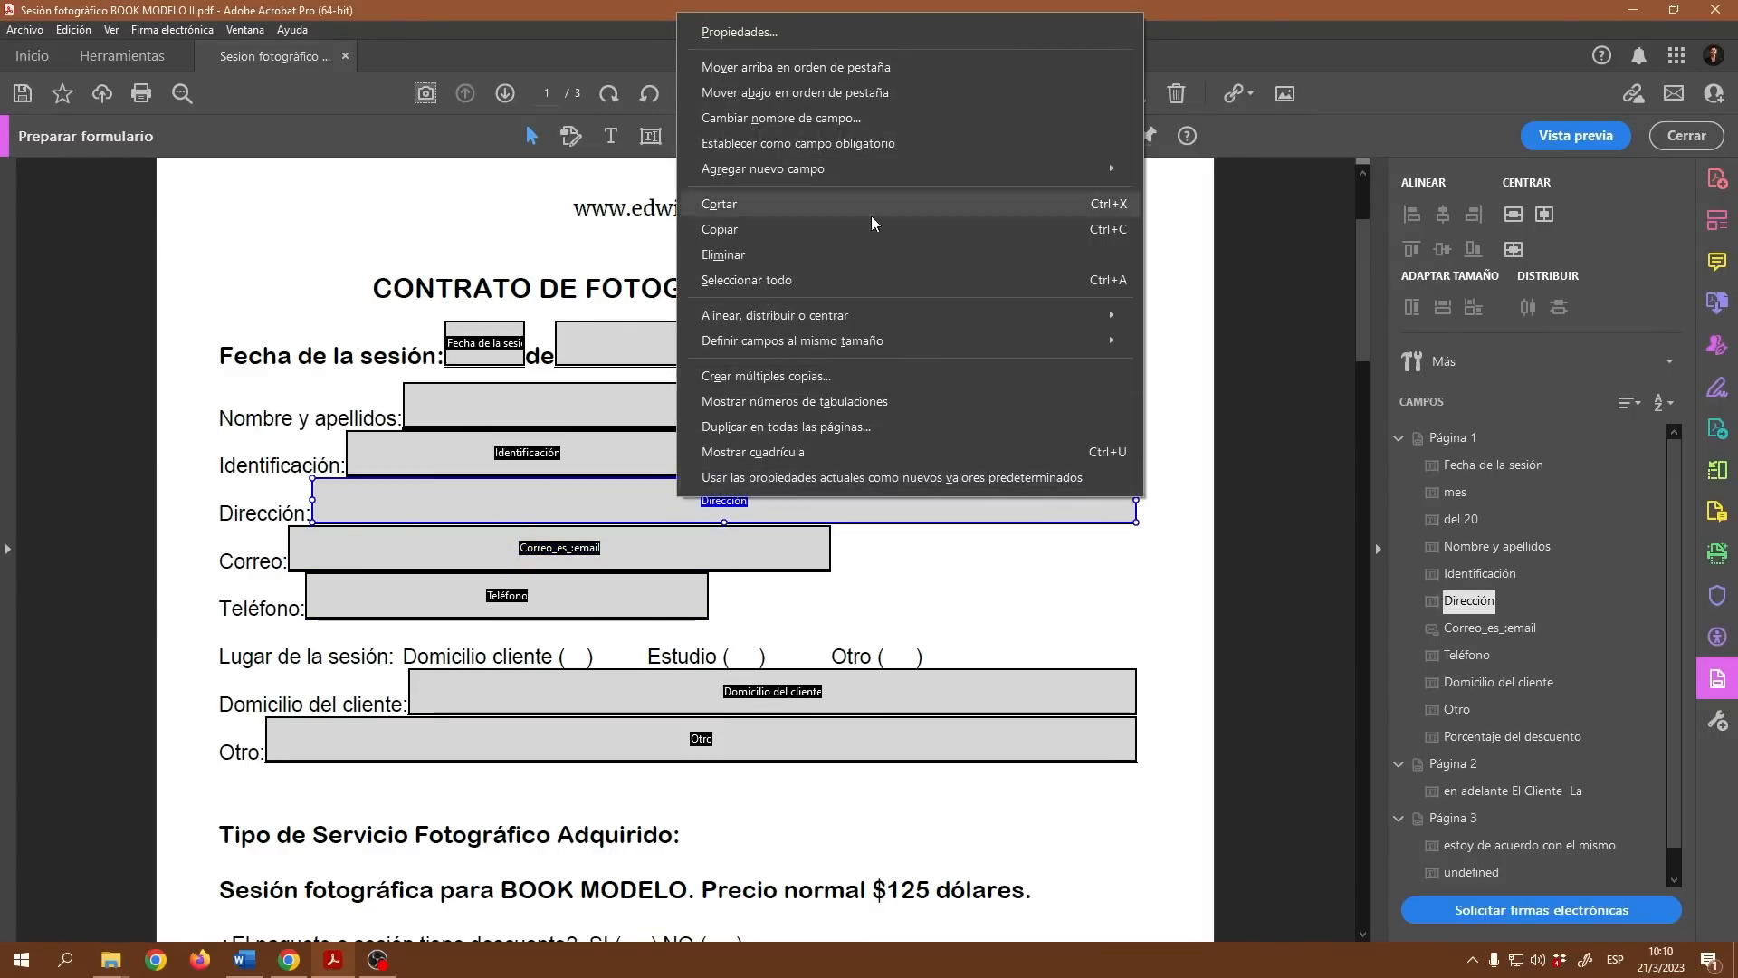
click(748, 34)
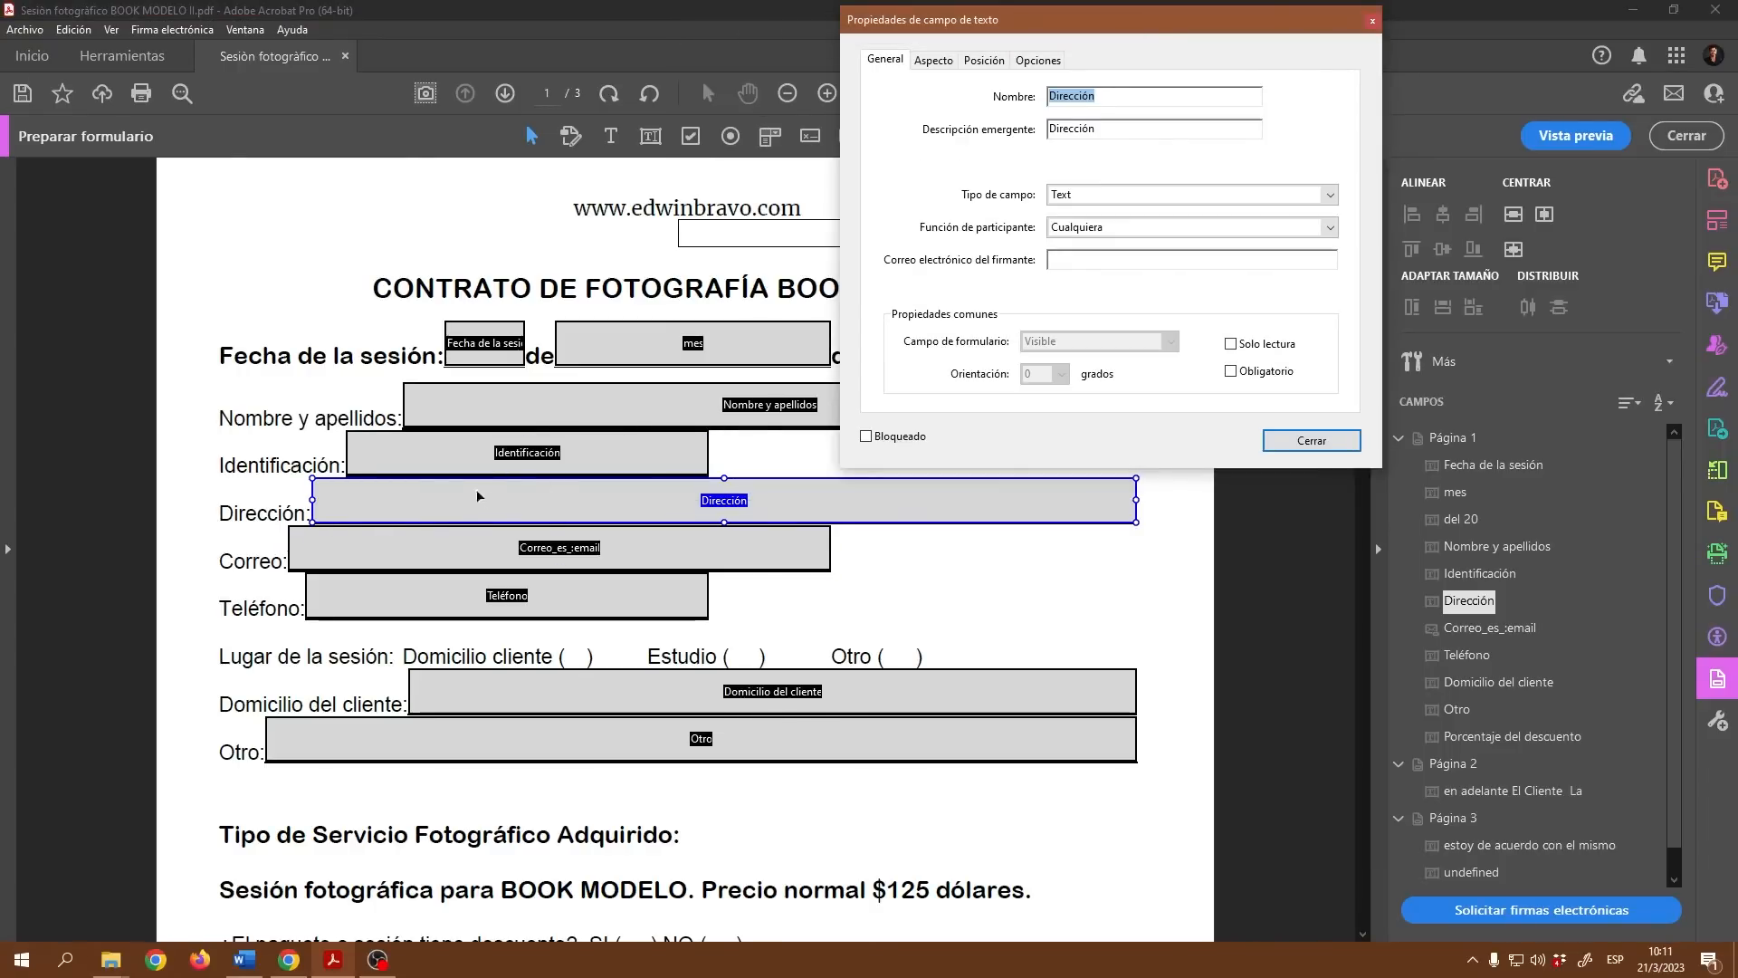
click(1110, 131)
text(de su domici)
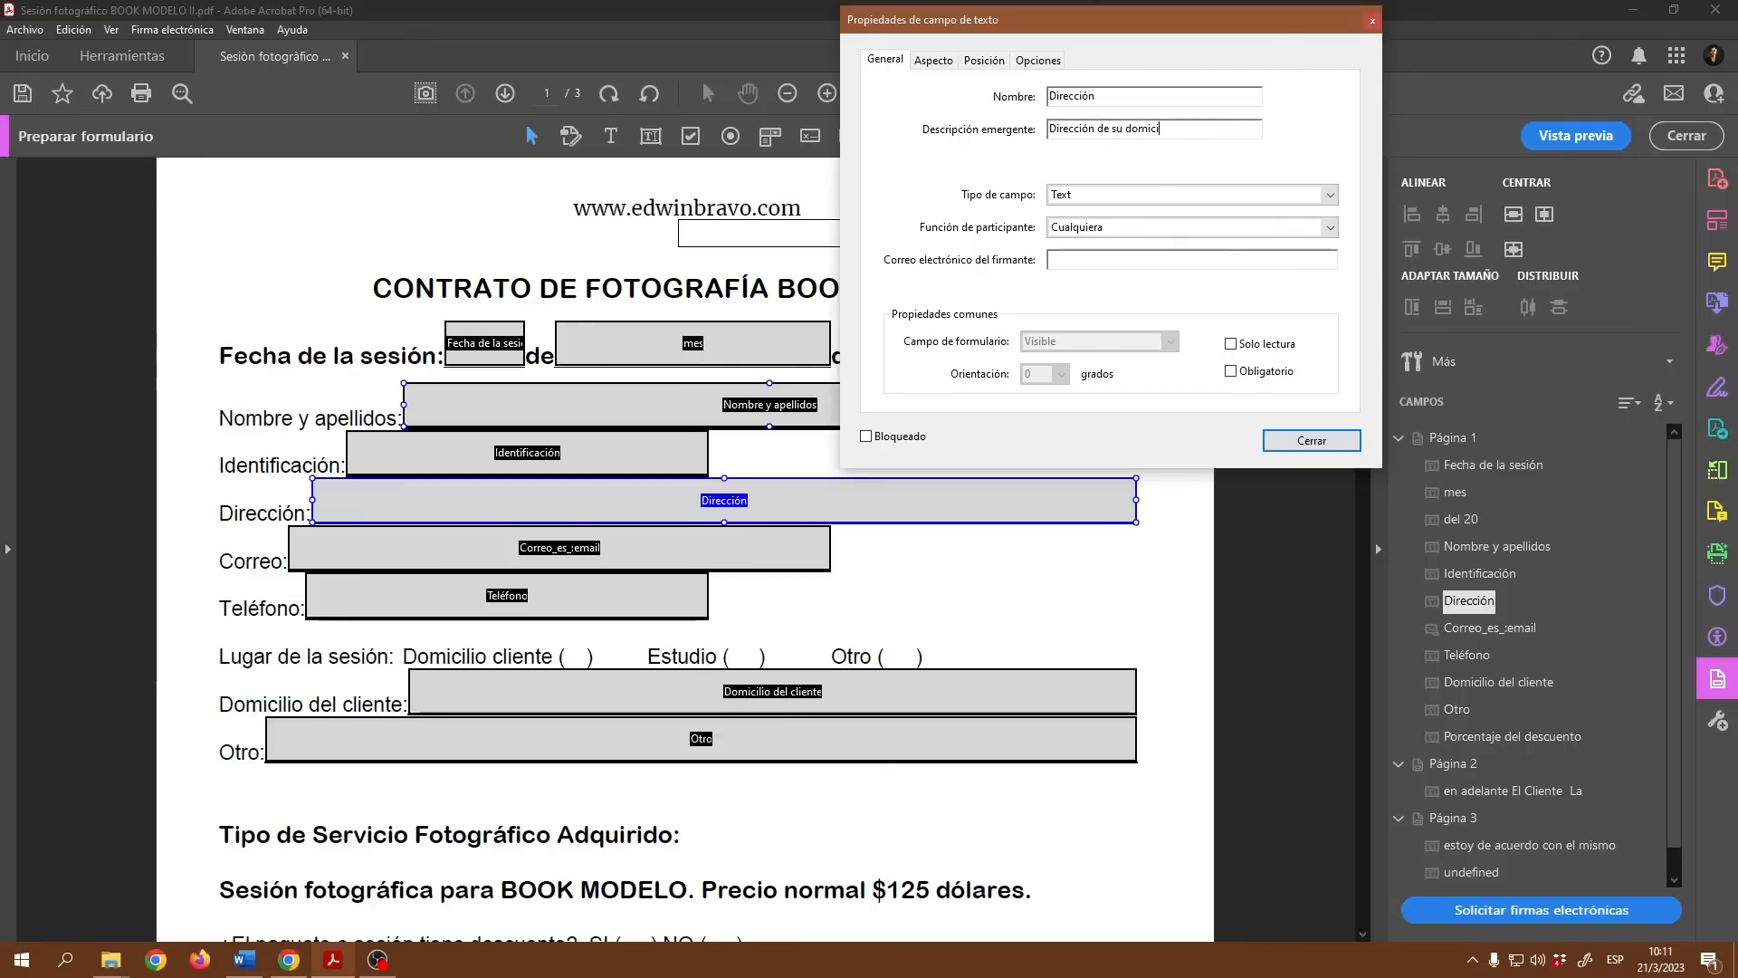
text(lio para el envío de foto)
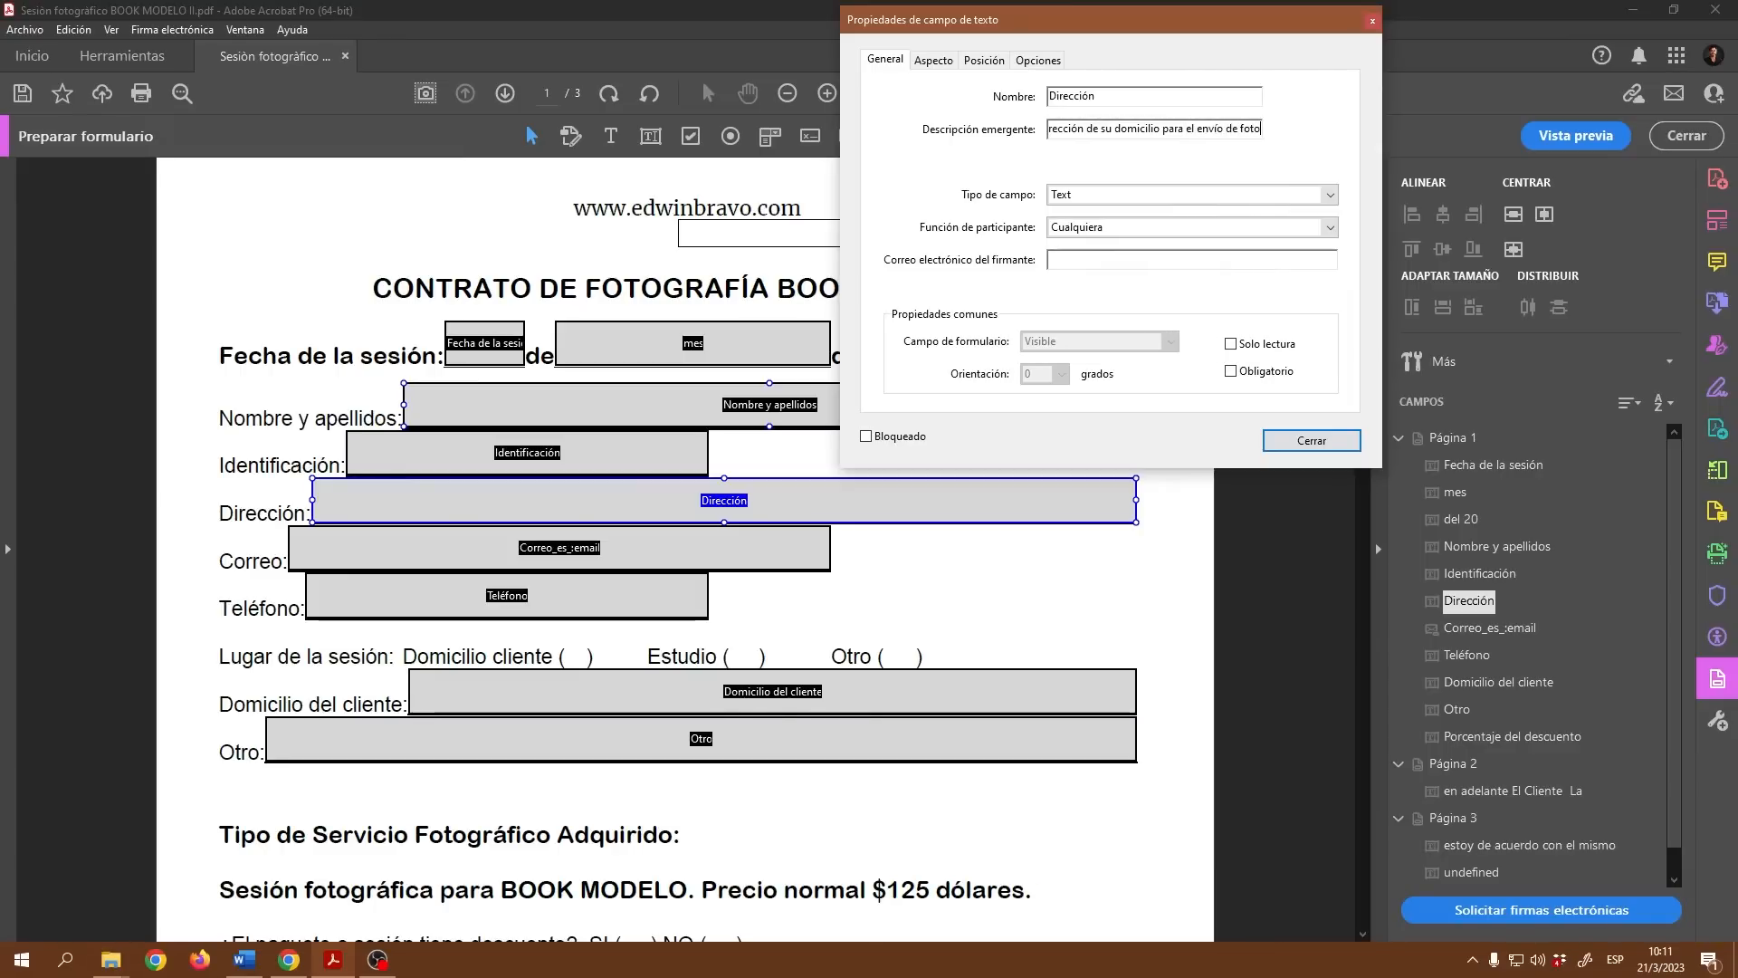
text(s impresas.)
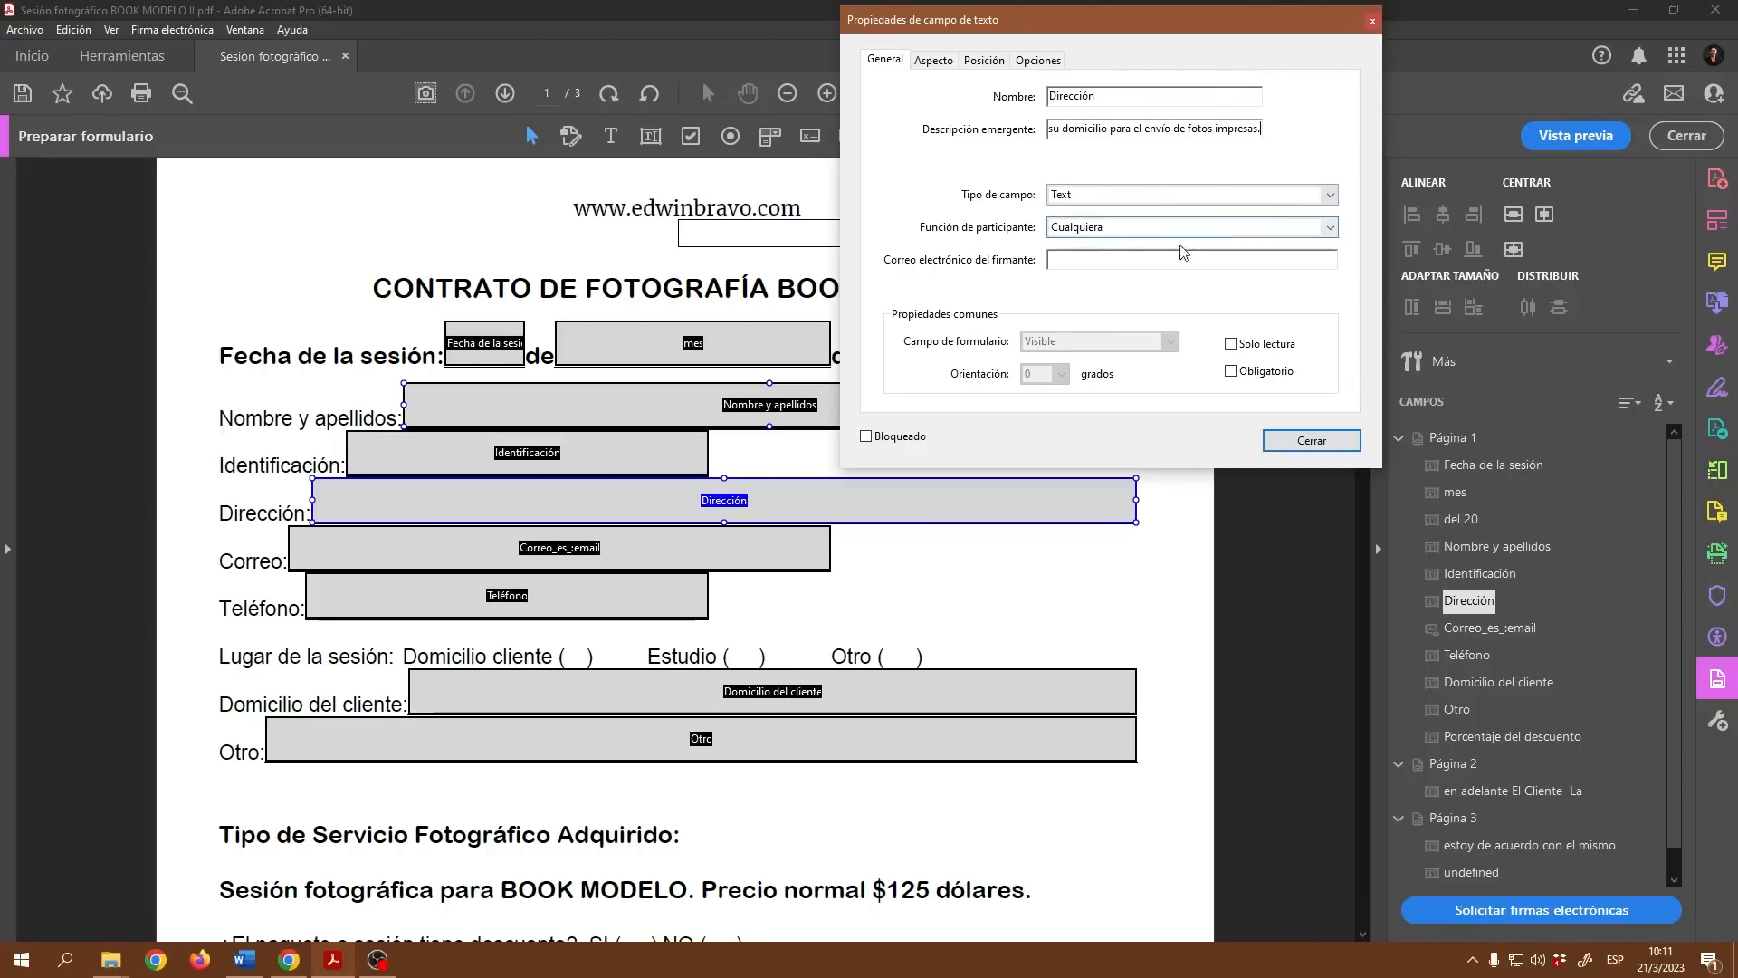
click(1310, 441)
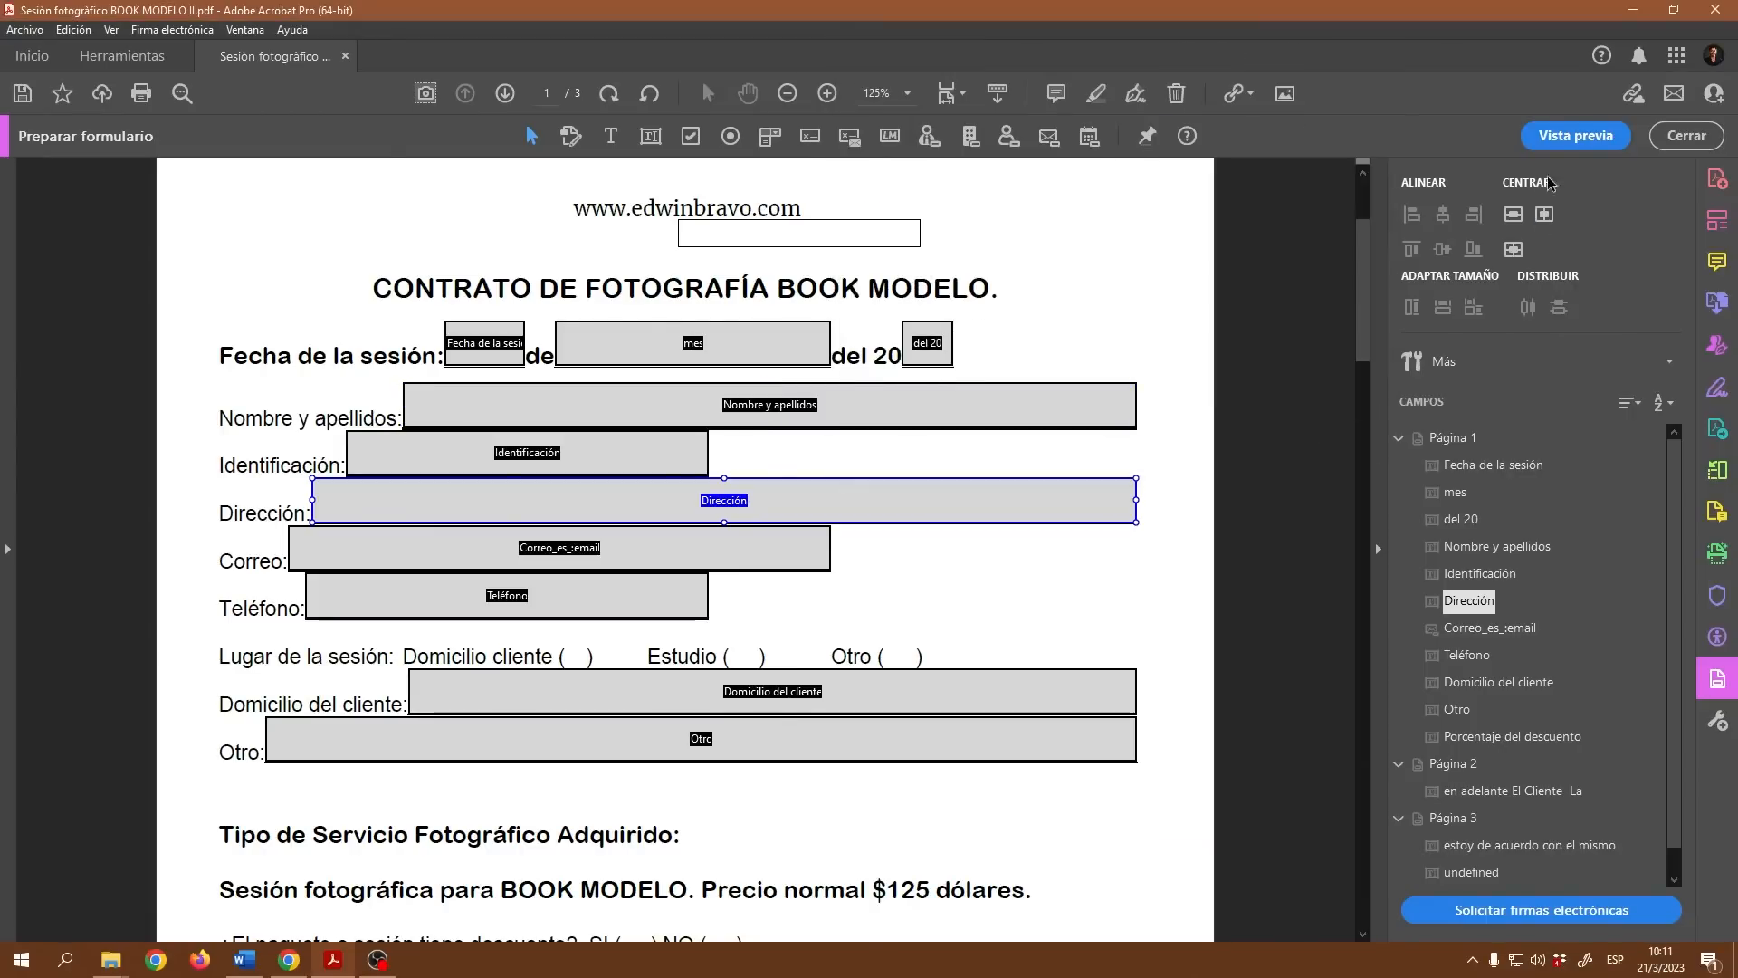
- Preview the form to check the Dirección field's tooltip, and return to form editing
click(1558, 141)
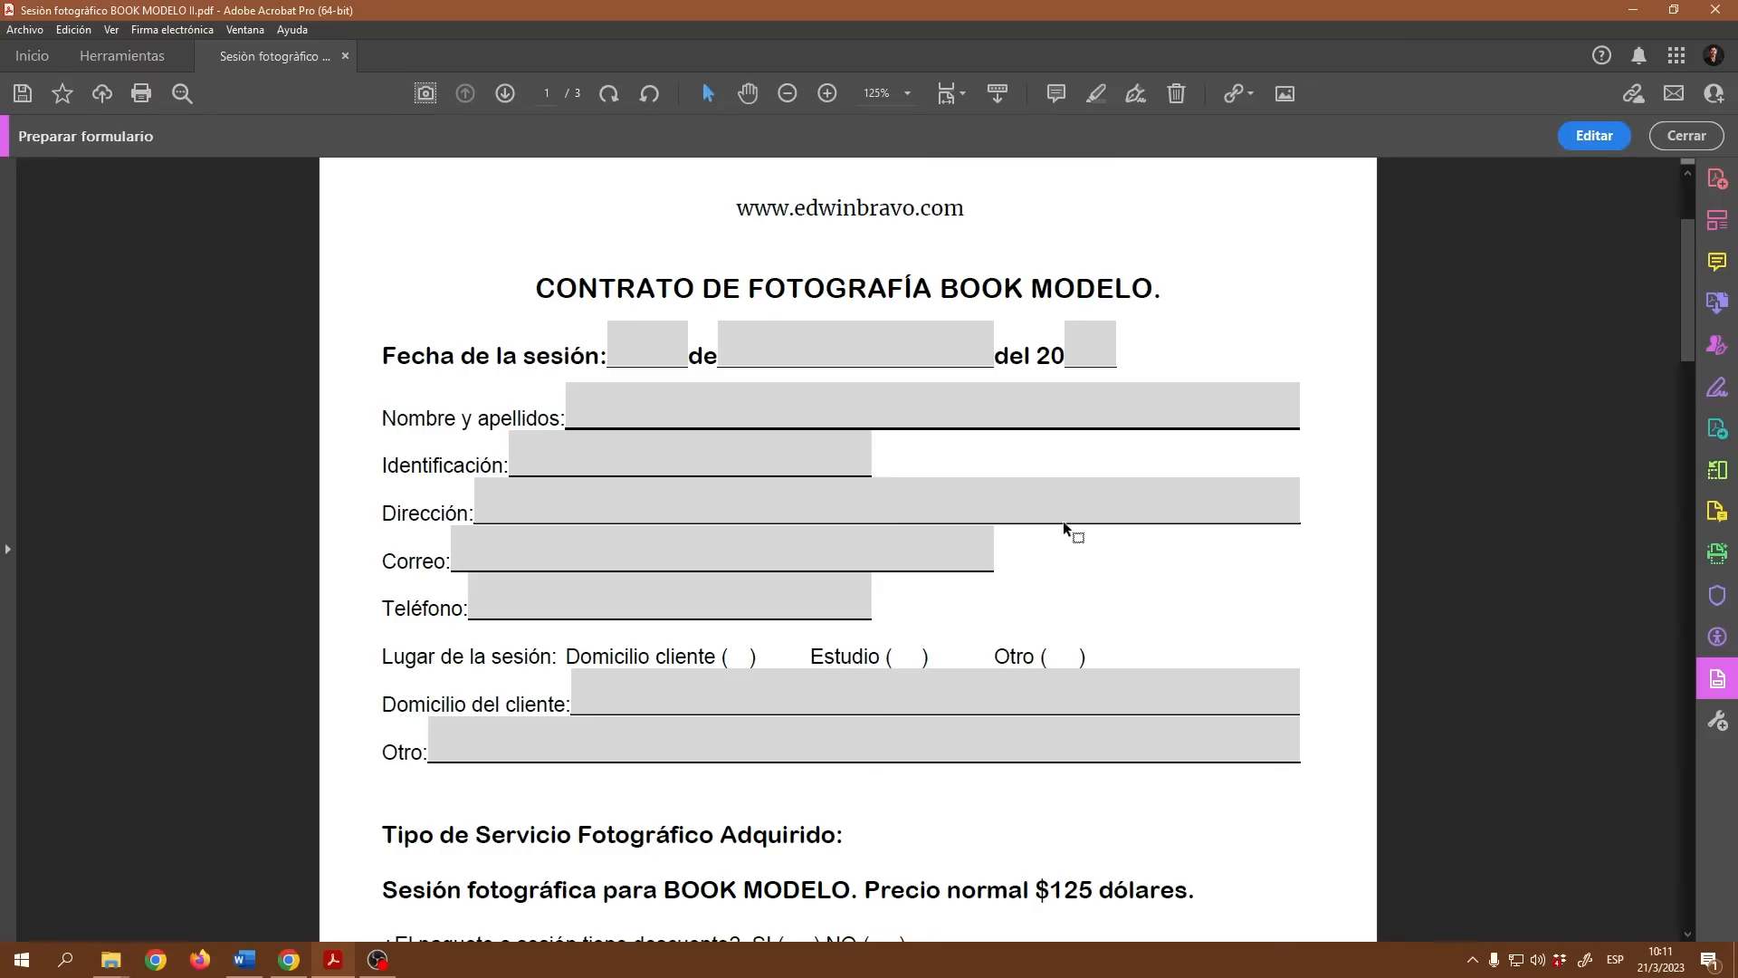
mouse_move(1048, 510)
click(1595, 135)
- Examine the remaining detected fields from Correo on page 1 through the contract terms to the client signature area on page 3
click(793, 553)
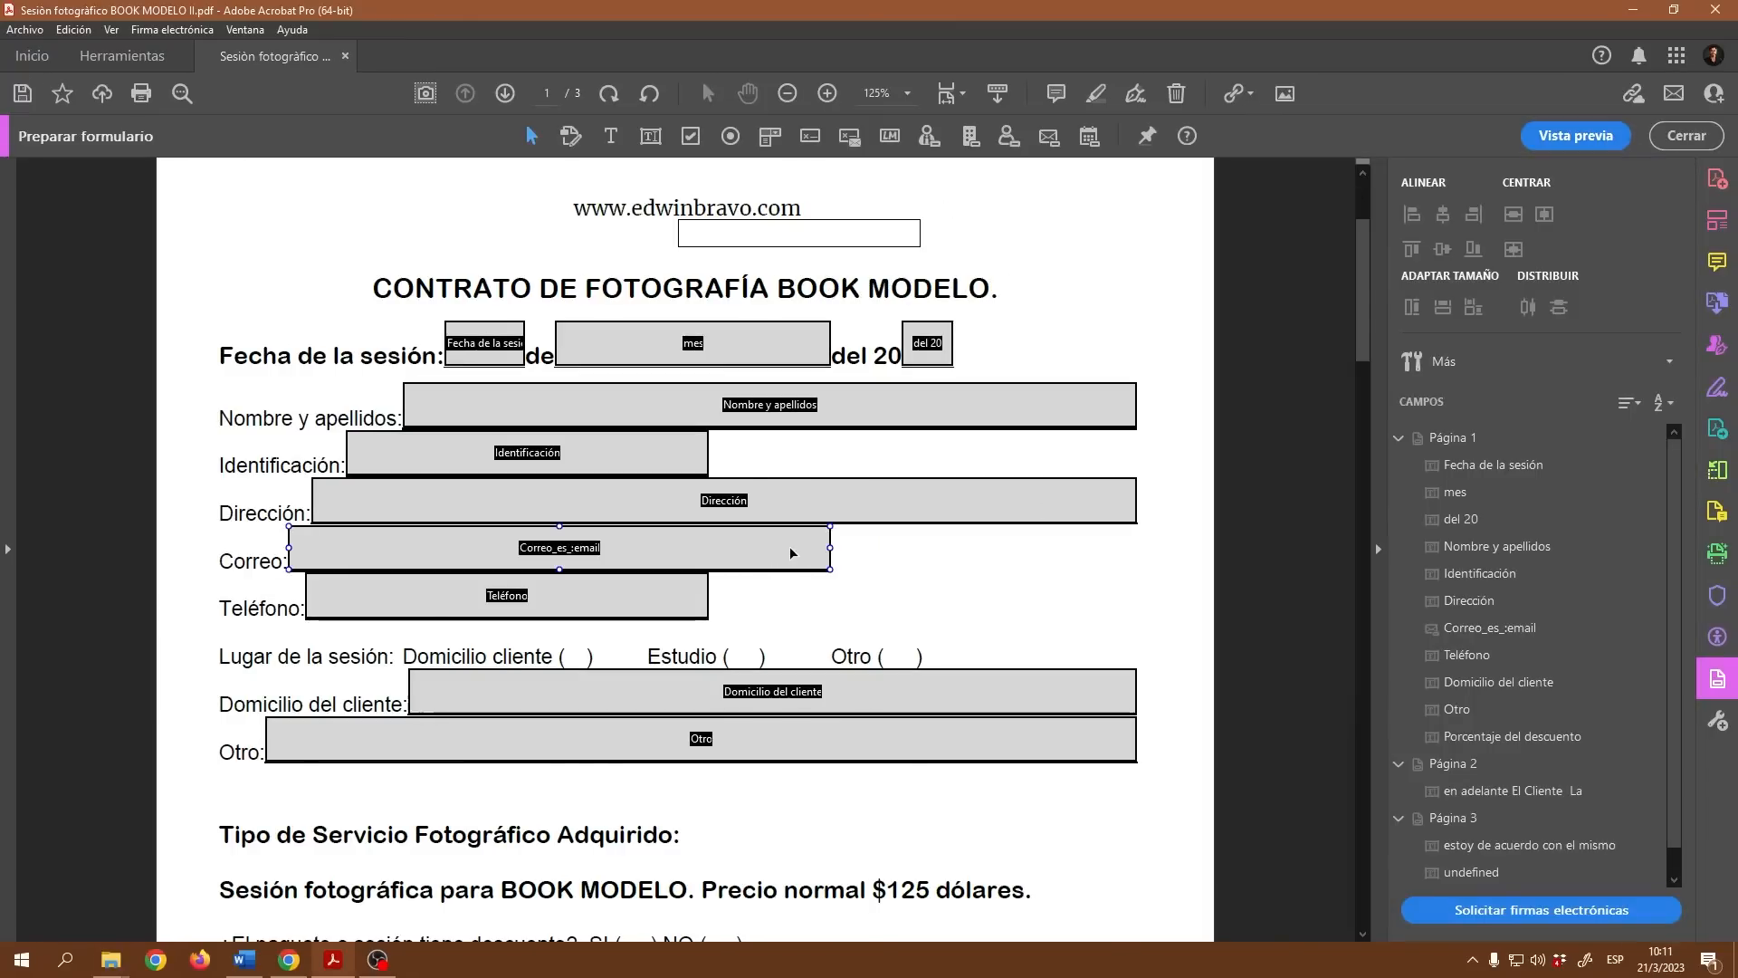
click(489, 601)
scroll(970, 613, down, 2)
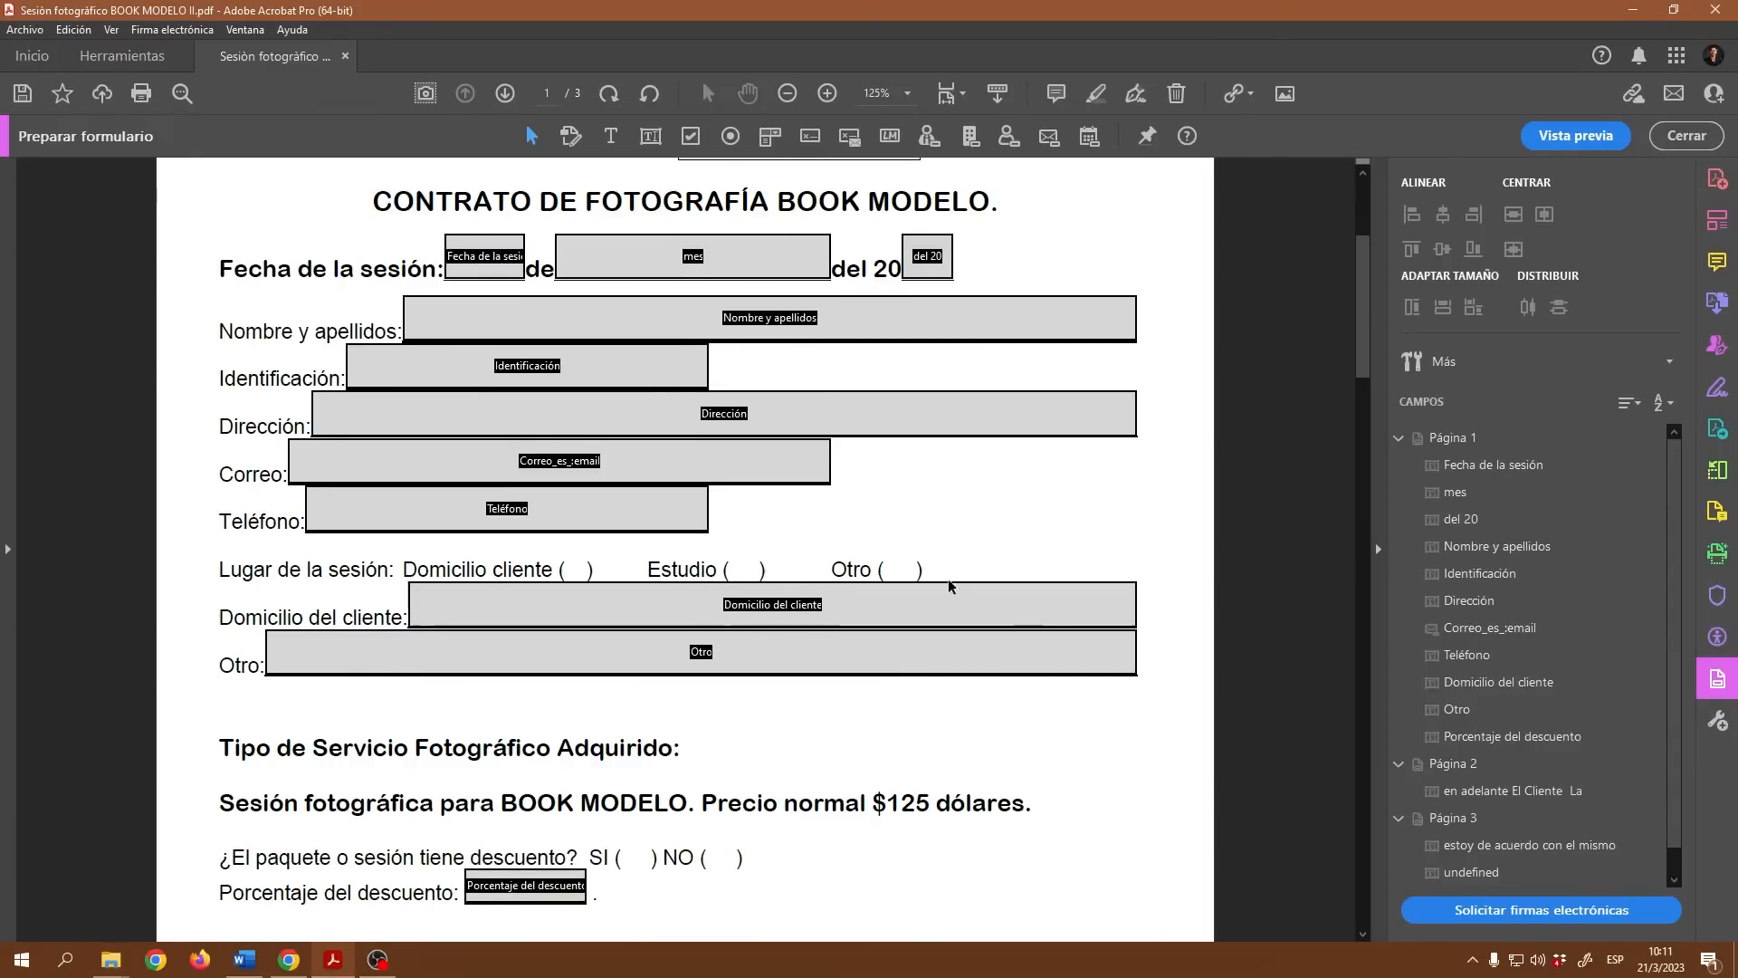
click(444, 453)
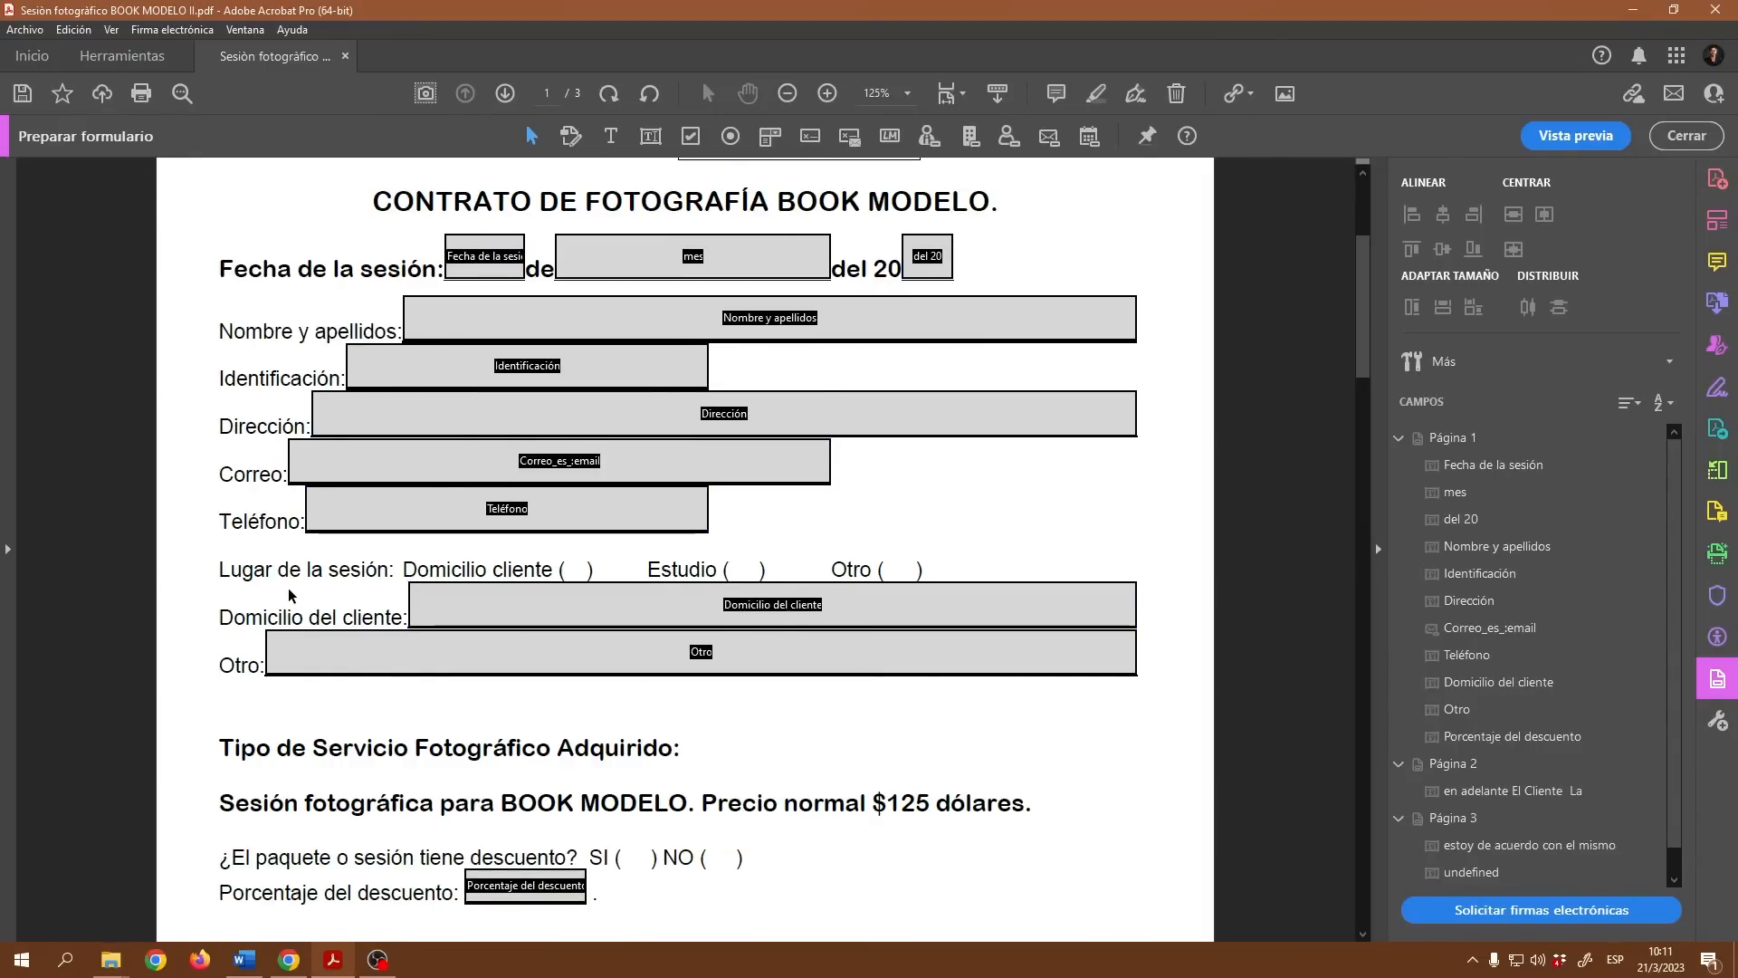
click(418, 587)
click(633, 616)
click(340, 419)
scroll(845, 770, down, 3)
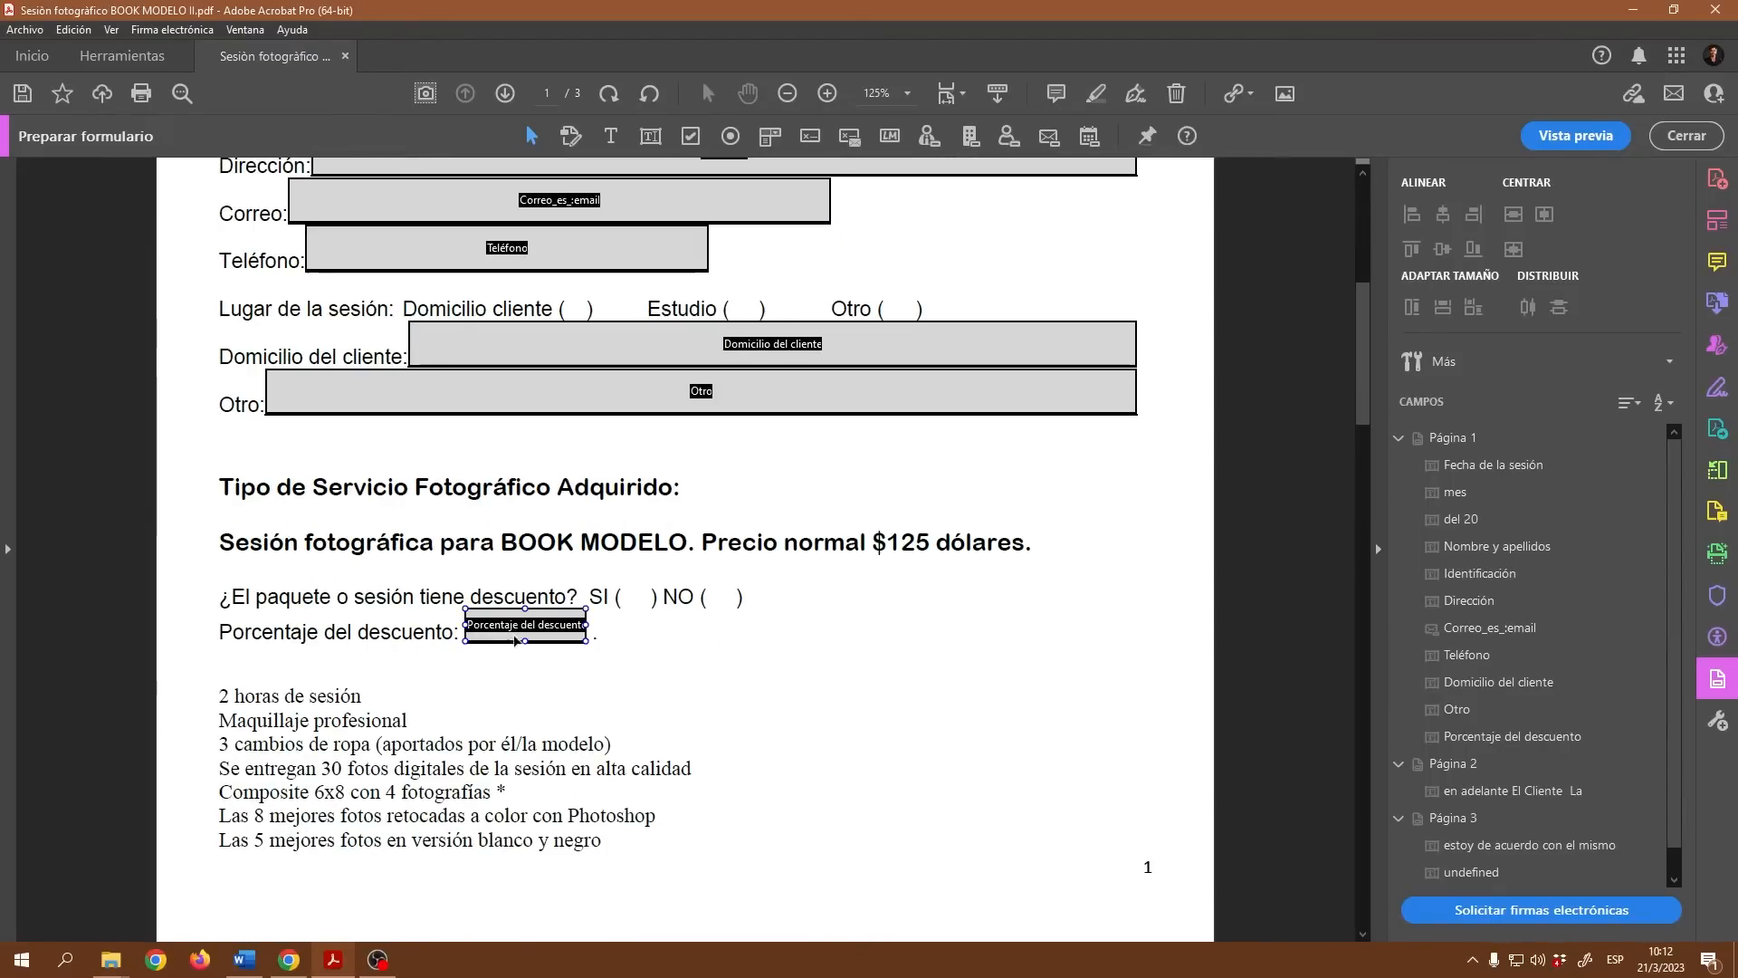
click(570, 633)
scroll(827, 659, down, 3)
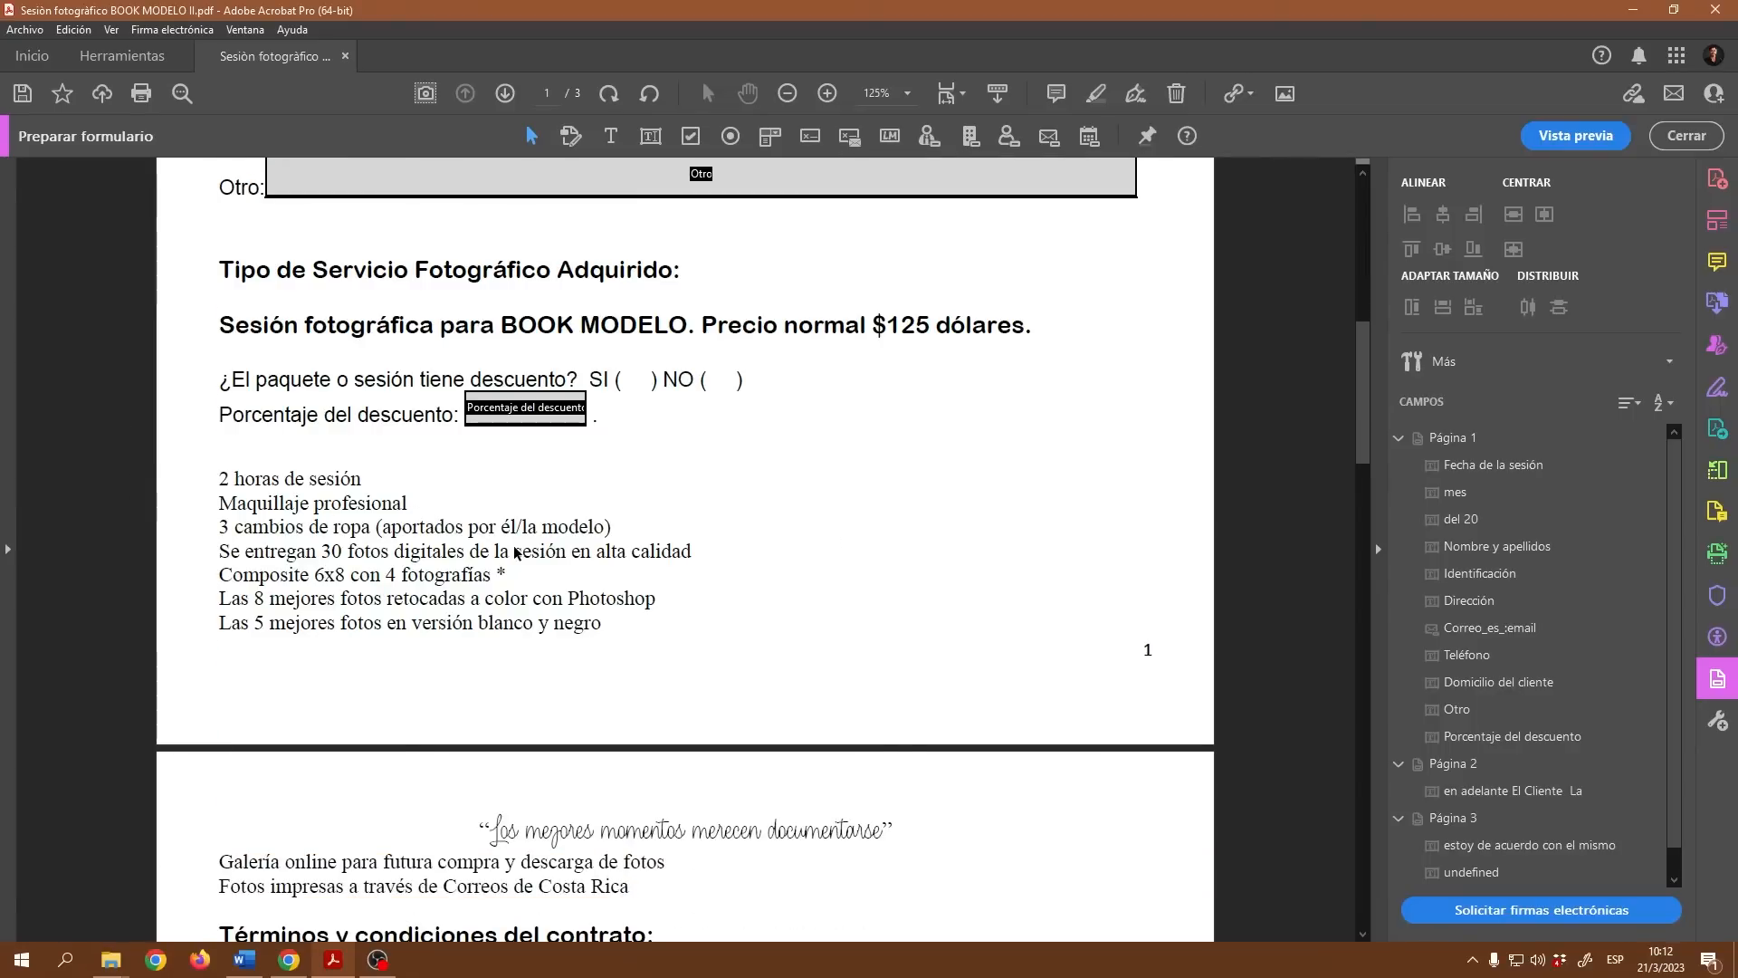
scroll(313, 538, down, 1)
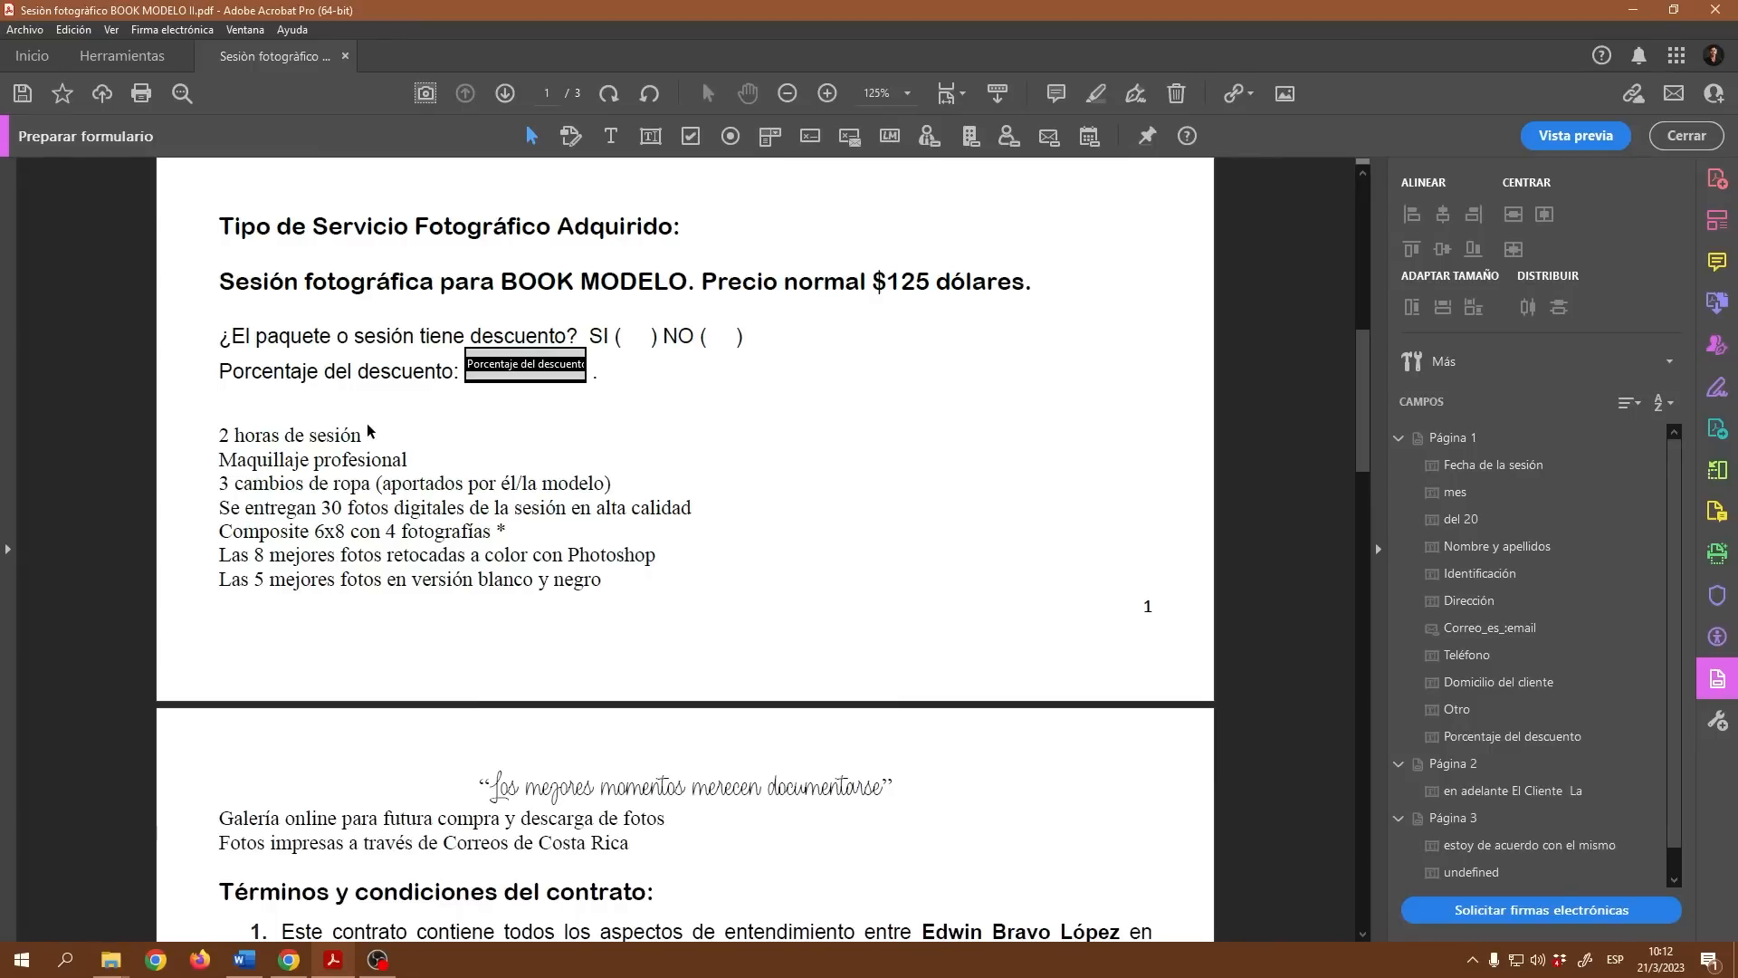
scroll(369, 431, down, 4)
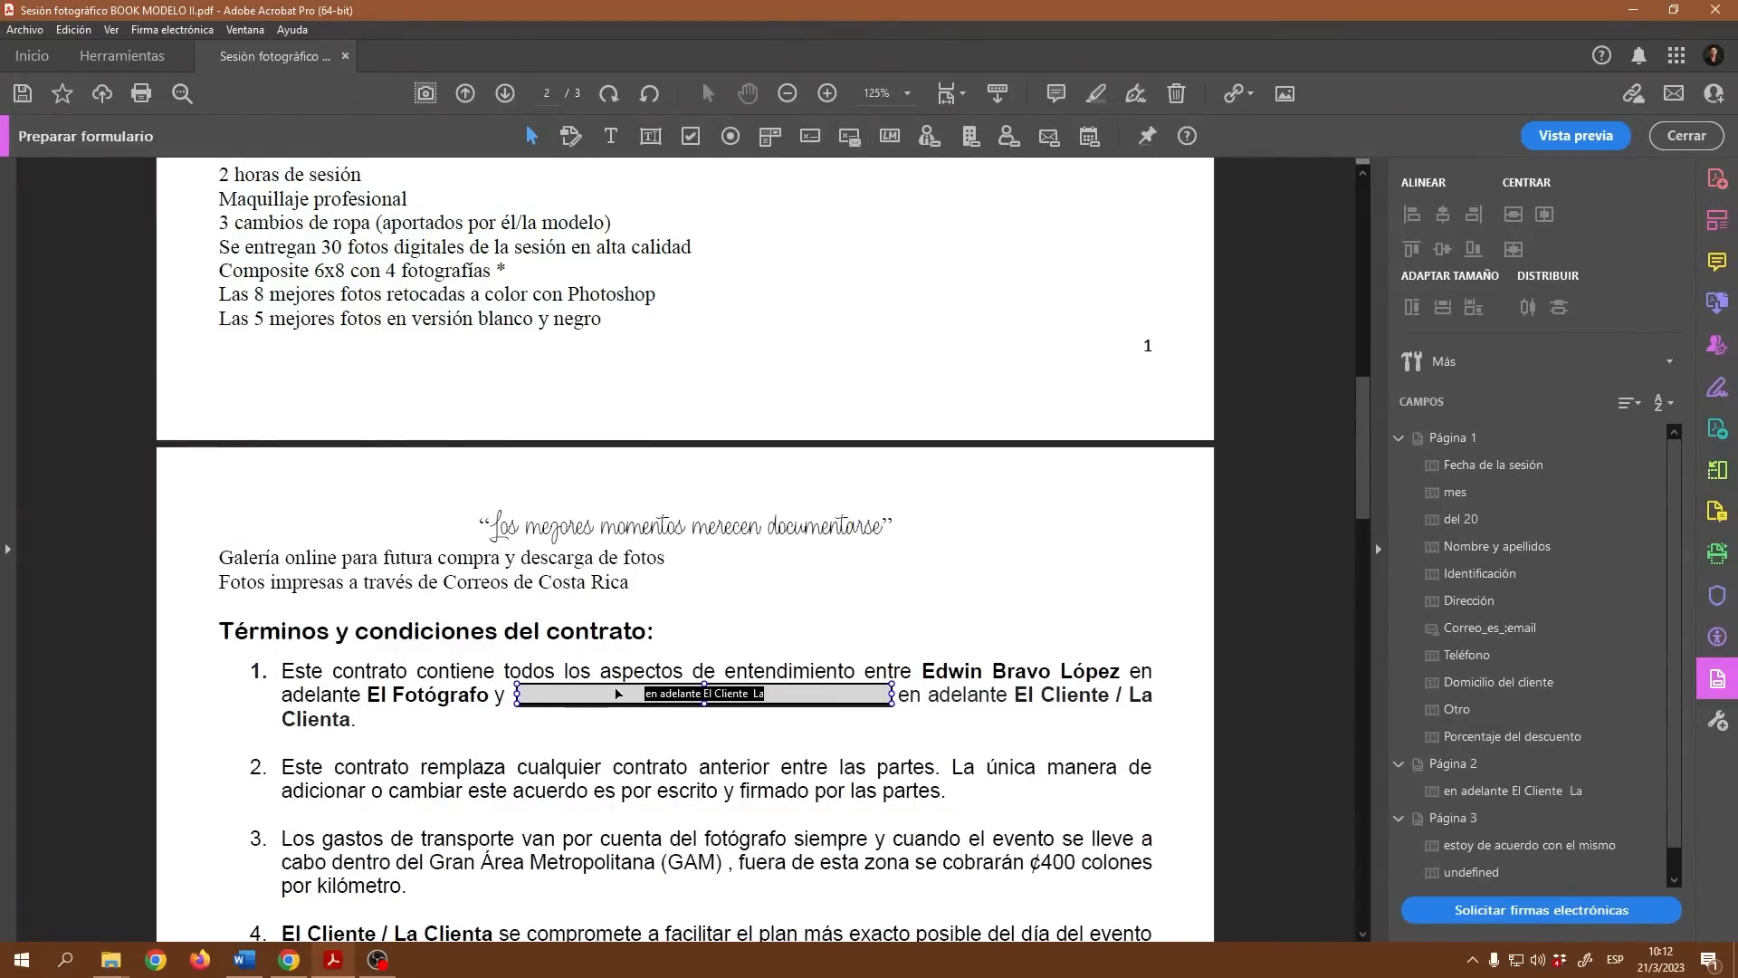
click(692, 689)
scroll(690, 675, down, 20)
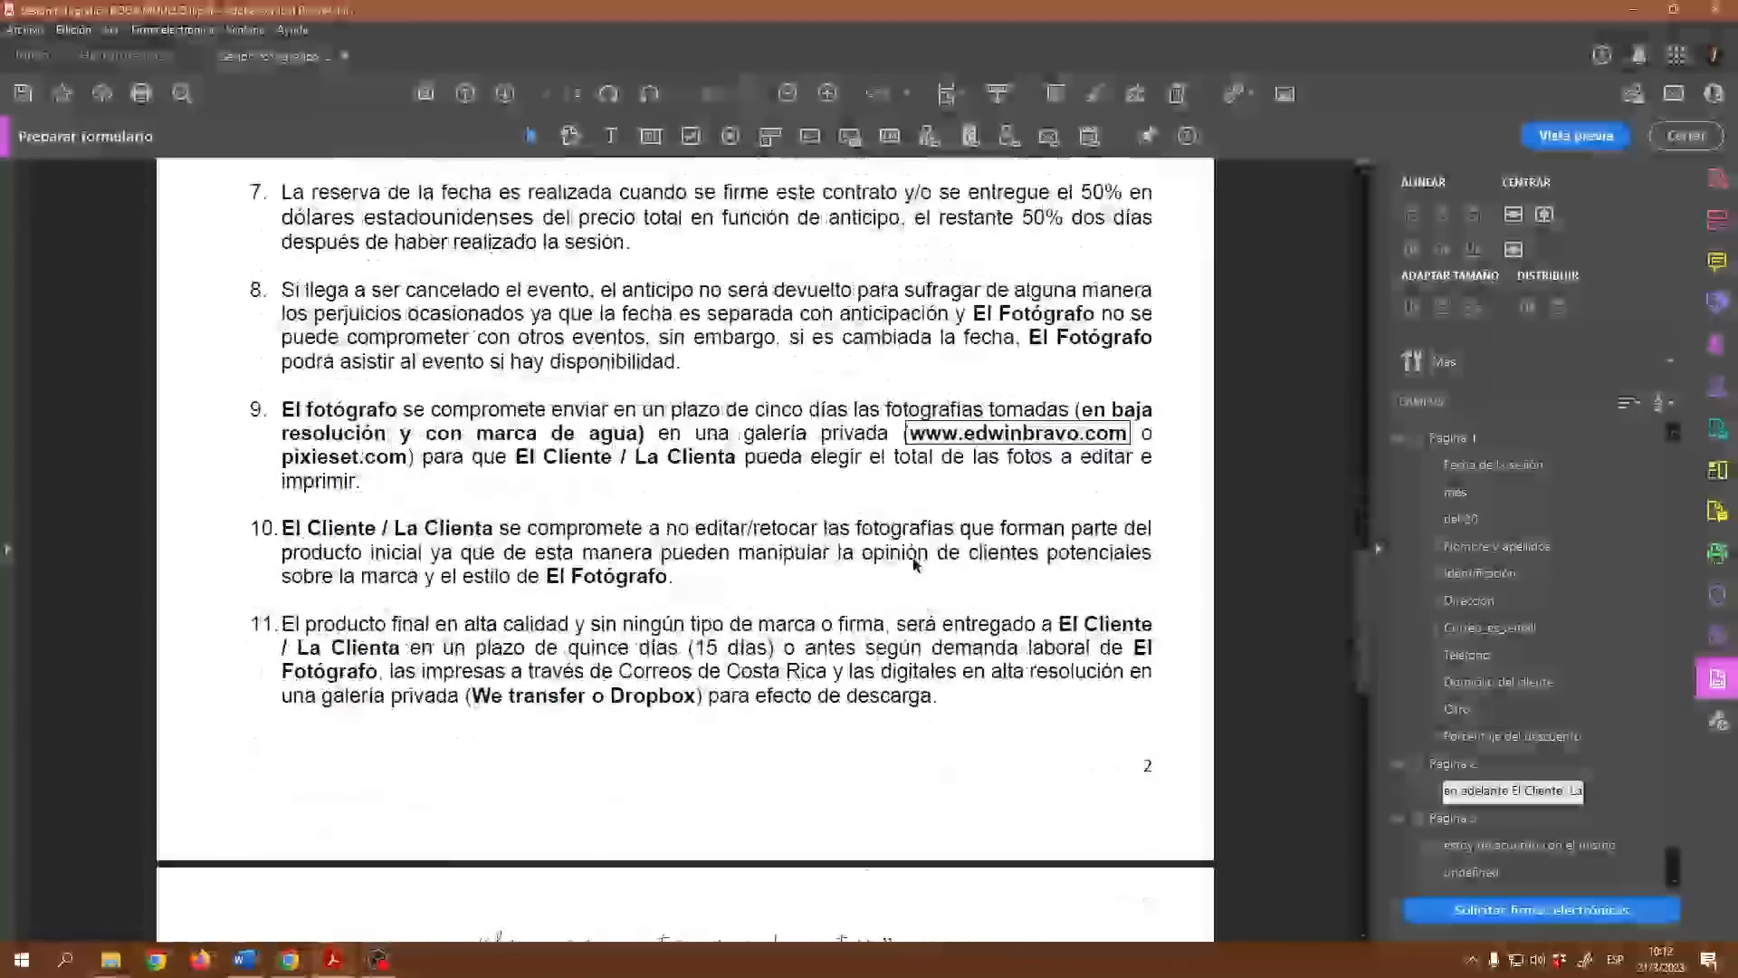
scroll(918, 546, down, 13)
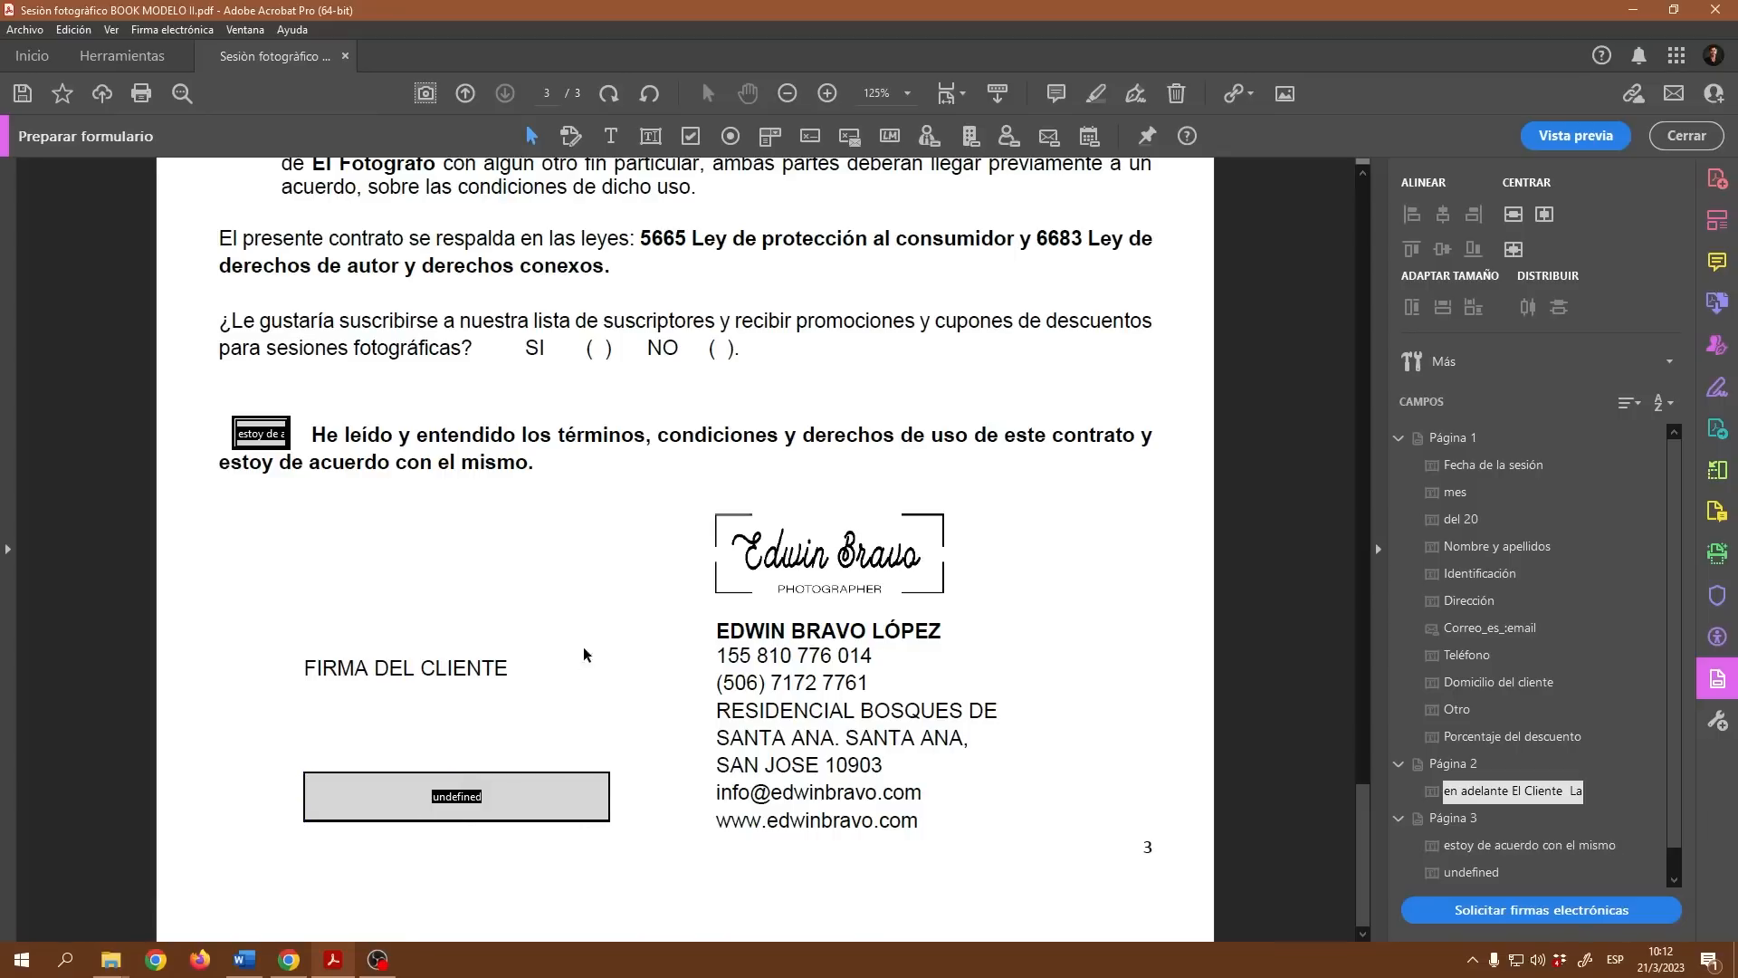
- Rename the client signature field on page 3 as "Firma digital" and set its tooltip to "Por favor firmar el contrato."
click(543, 809)
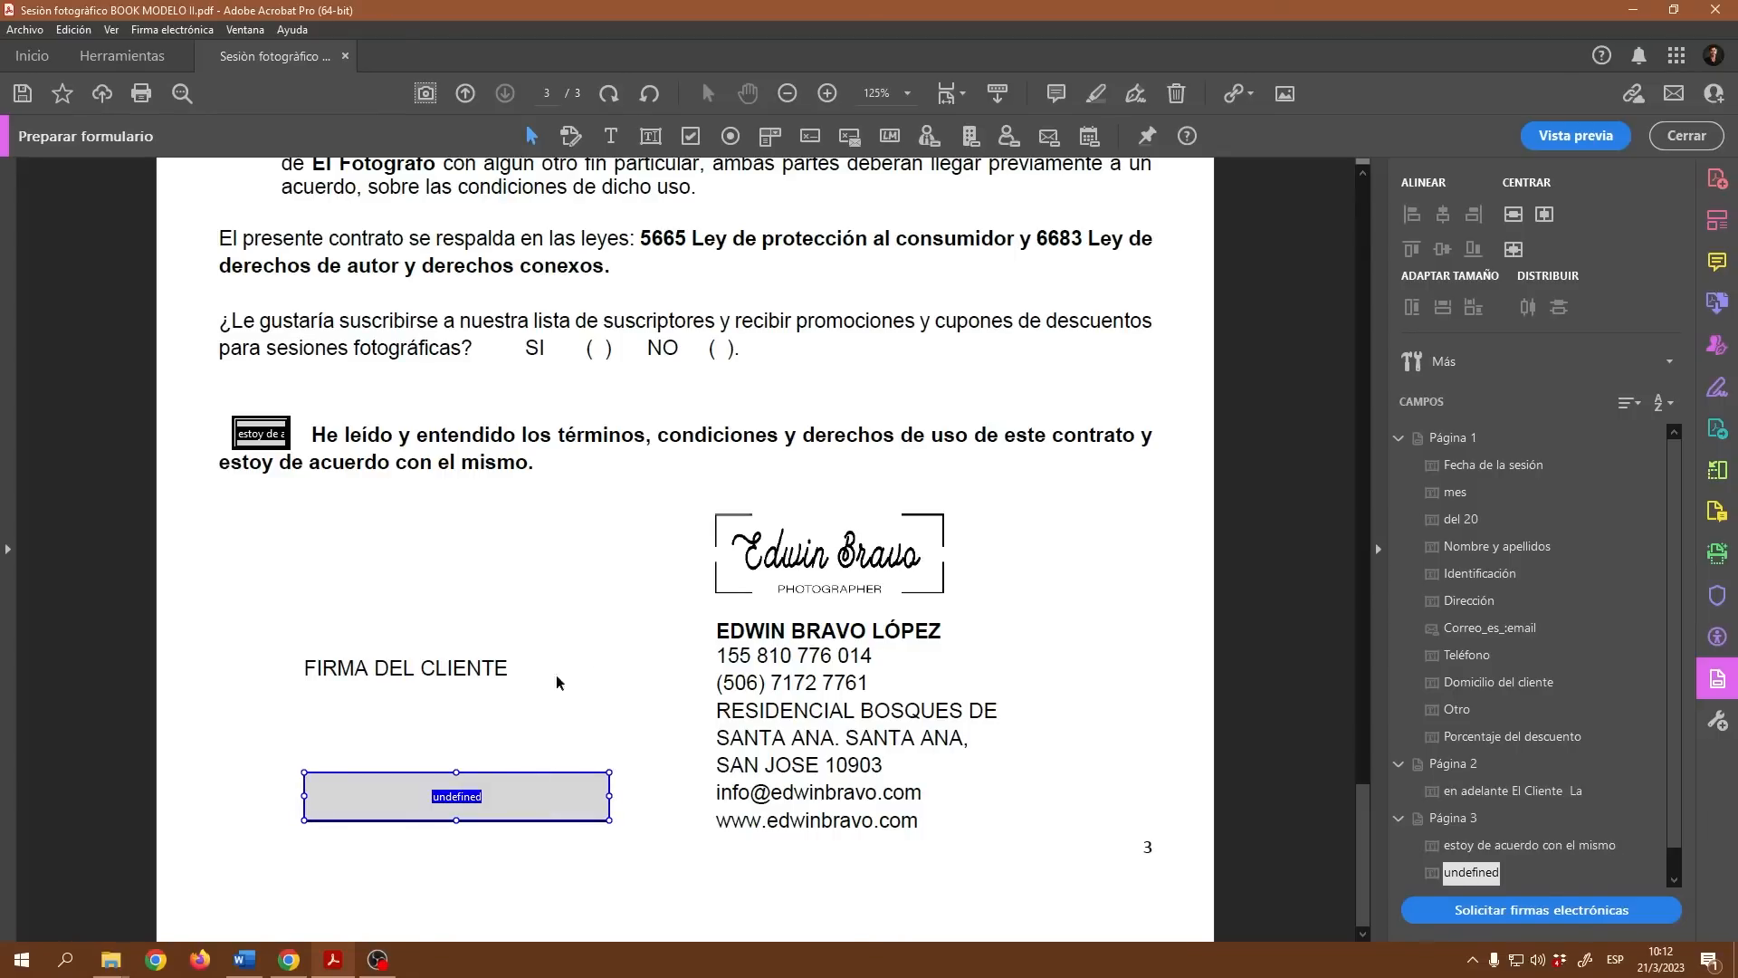
right_click(518, 795)
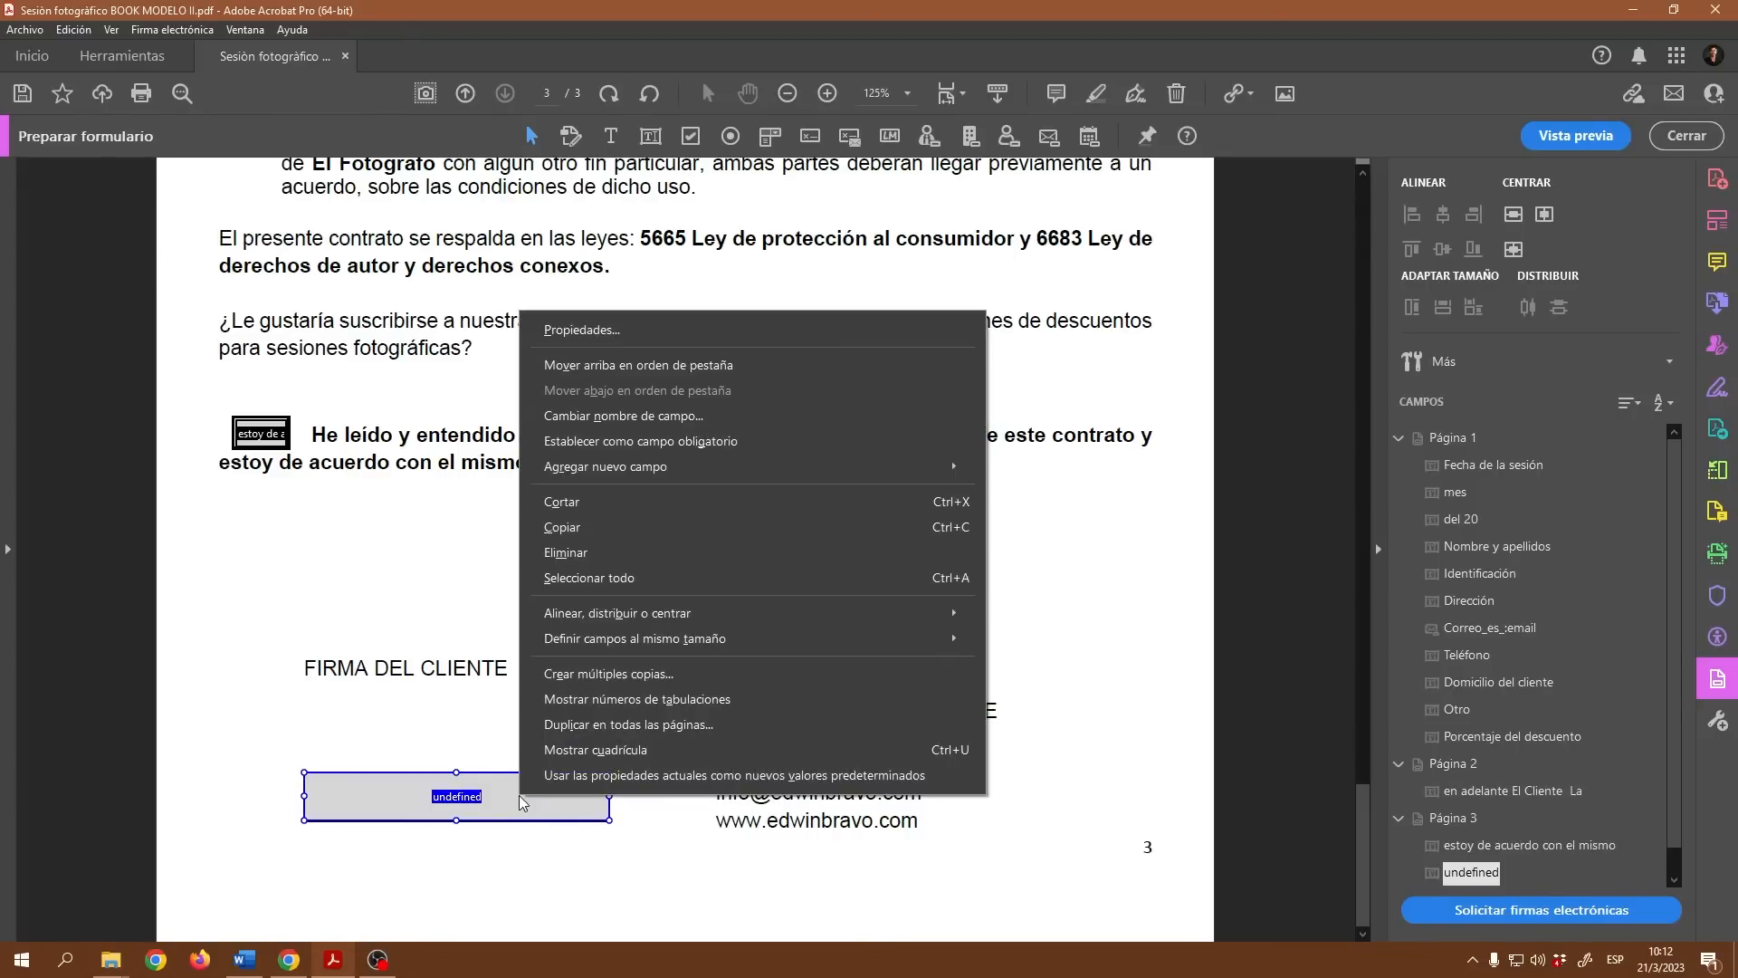
click(618, 331)
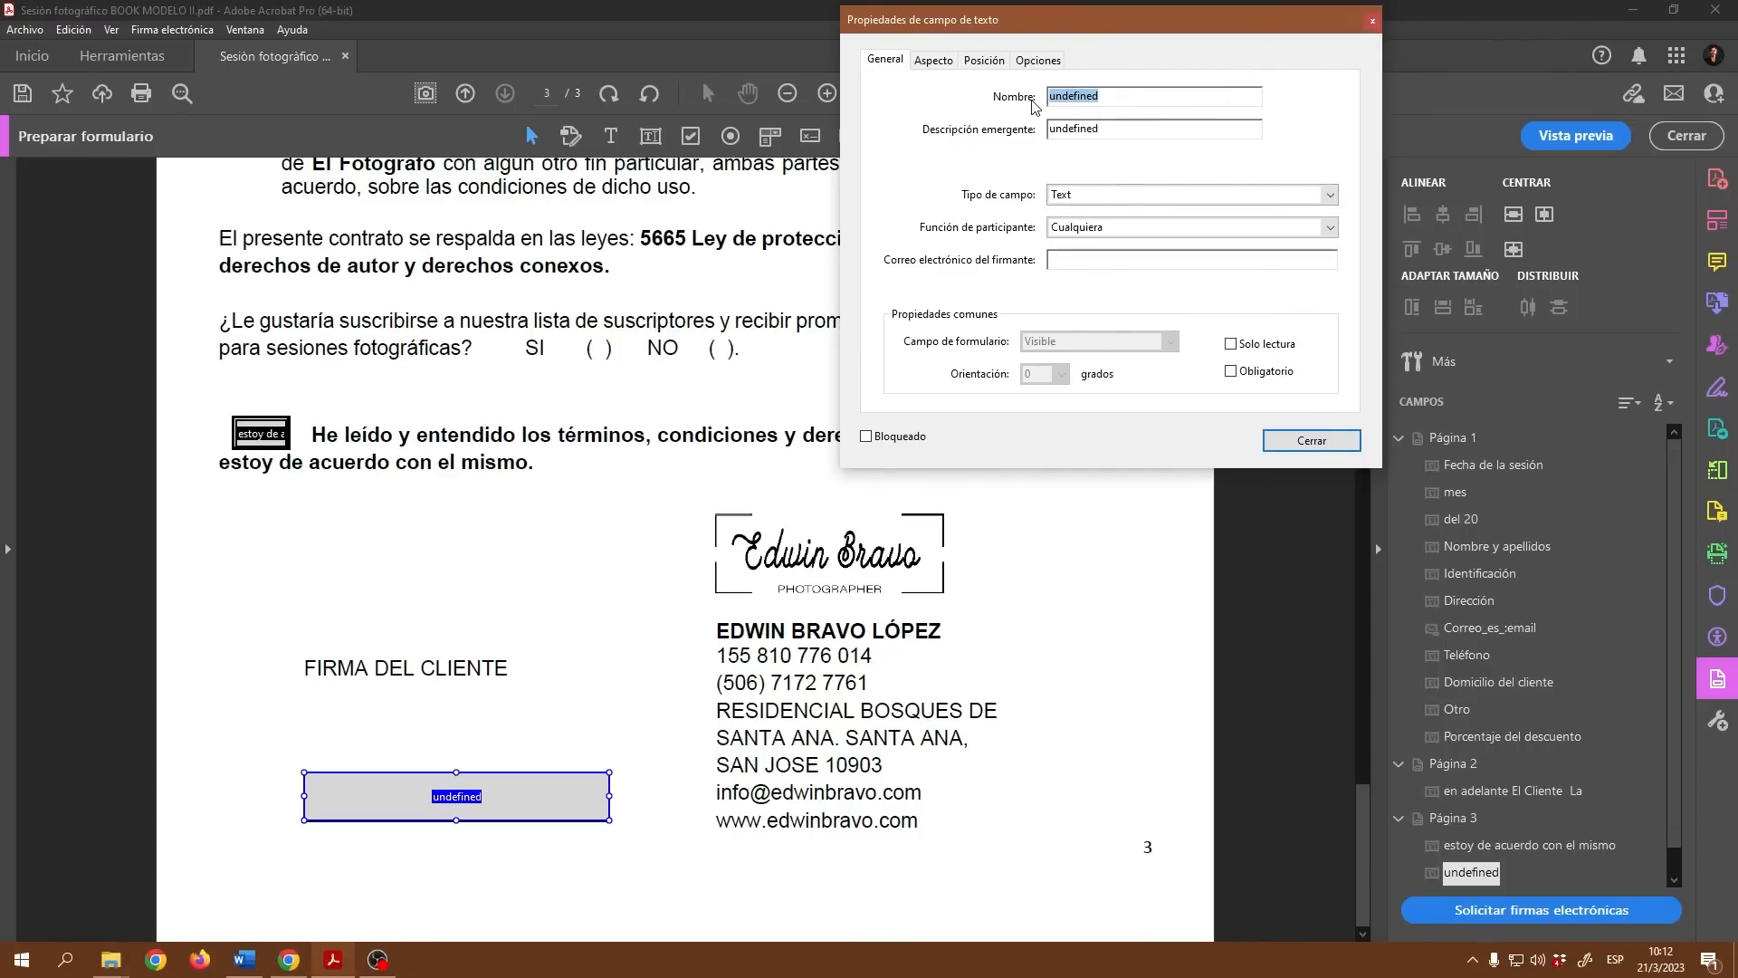
text(Firma digital)
double_click(1119, 134)
drag(1222, 127, 1041, 130)
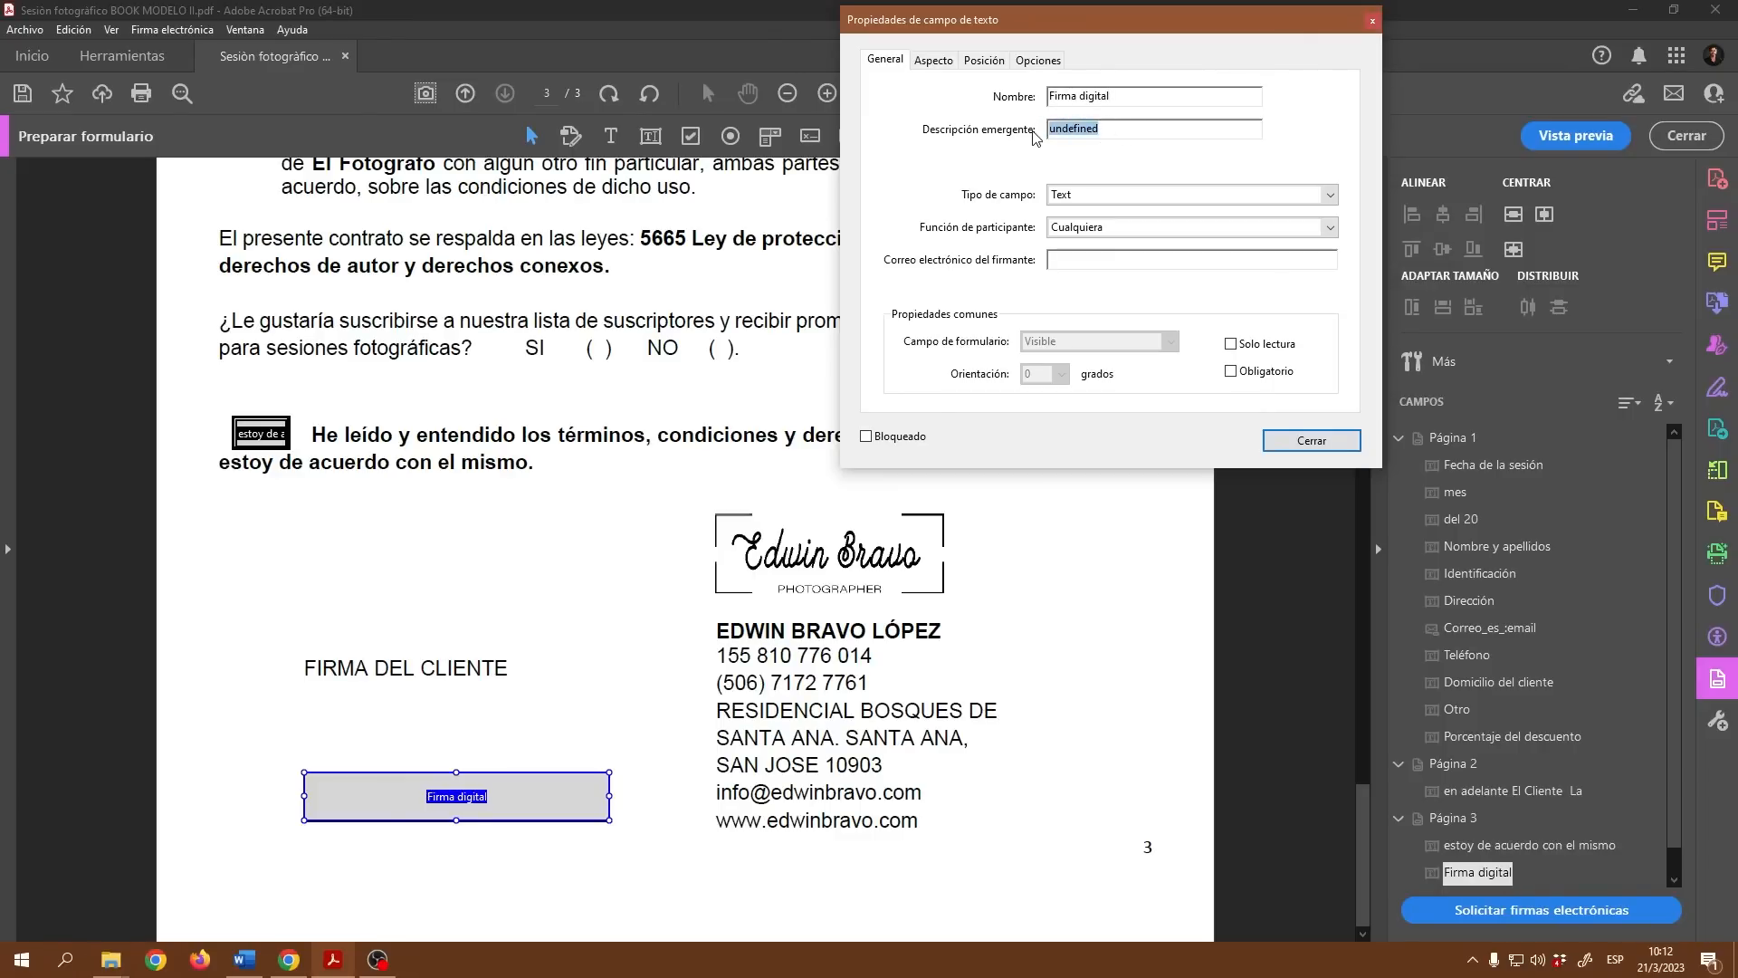
text(Por favor firmar el contrato.)
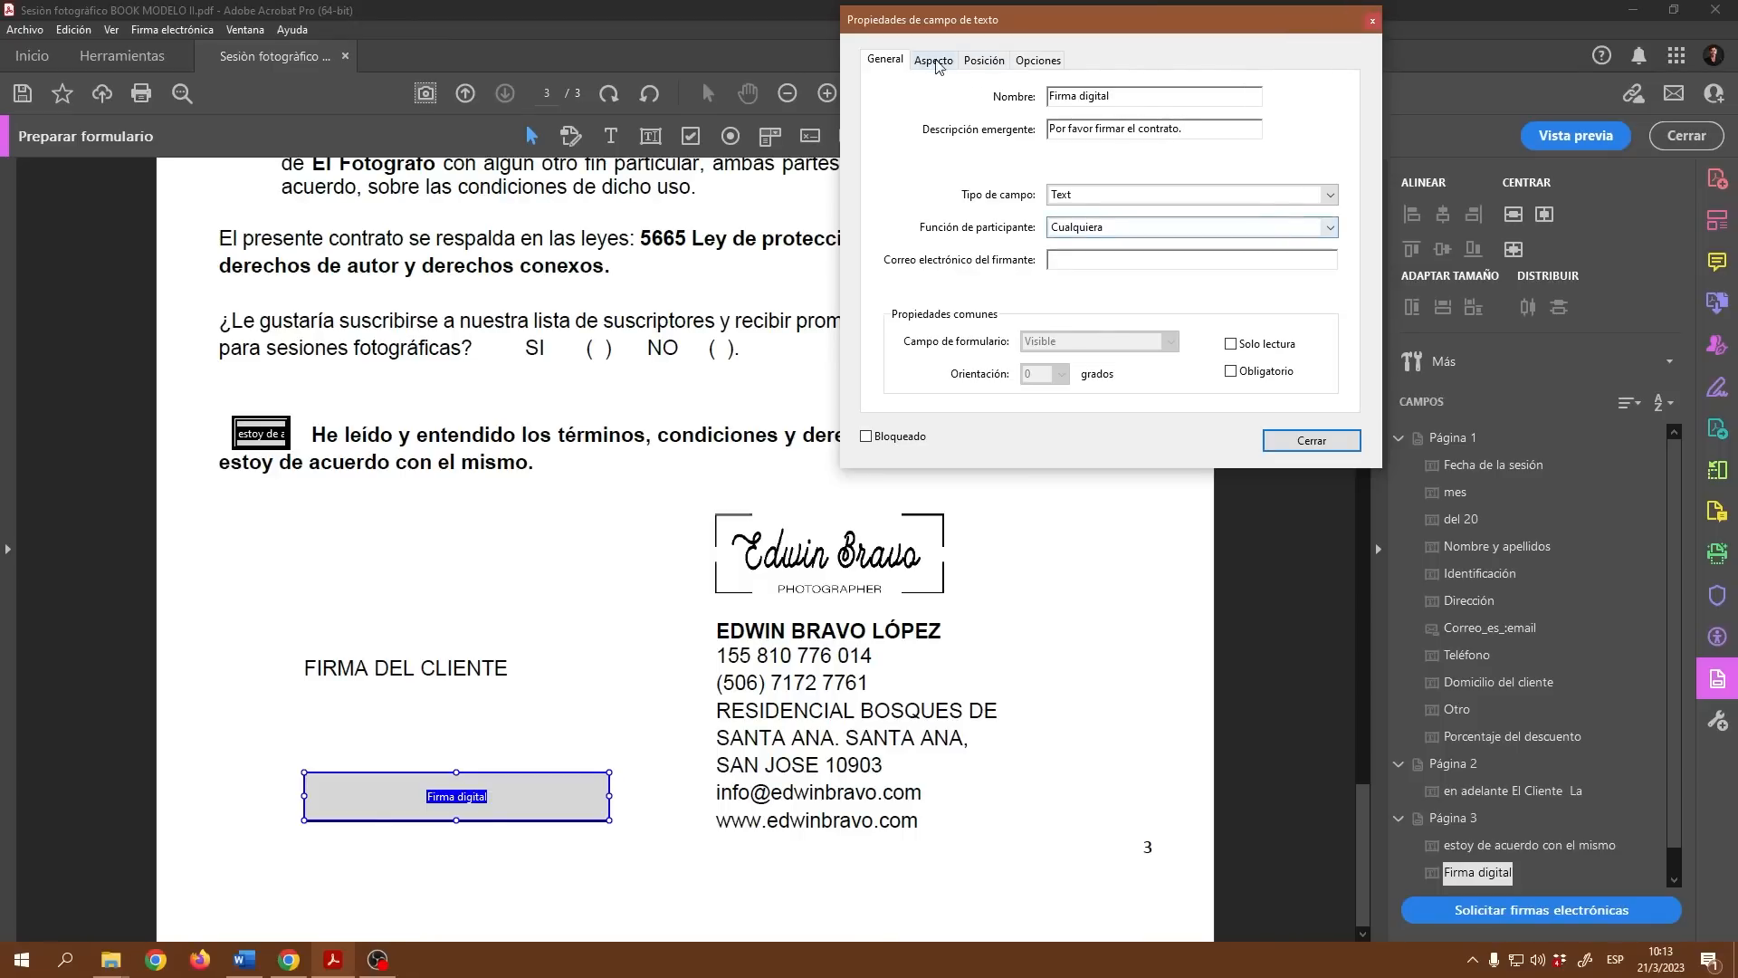
- Center the signature field's text alignment, close its properties, and extend the field upward to just below FIRMA DEL CLIENTE
click(1037, 60)
click(1089, 97)
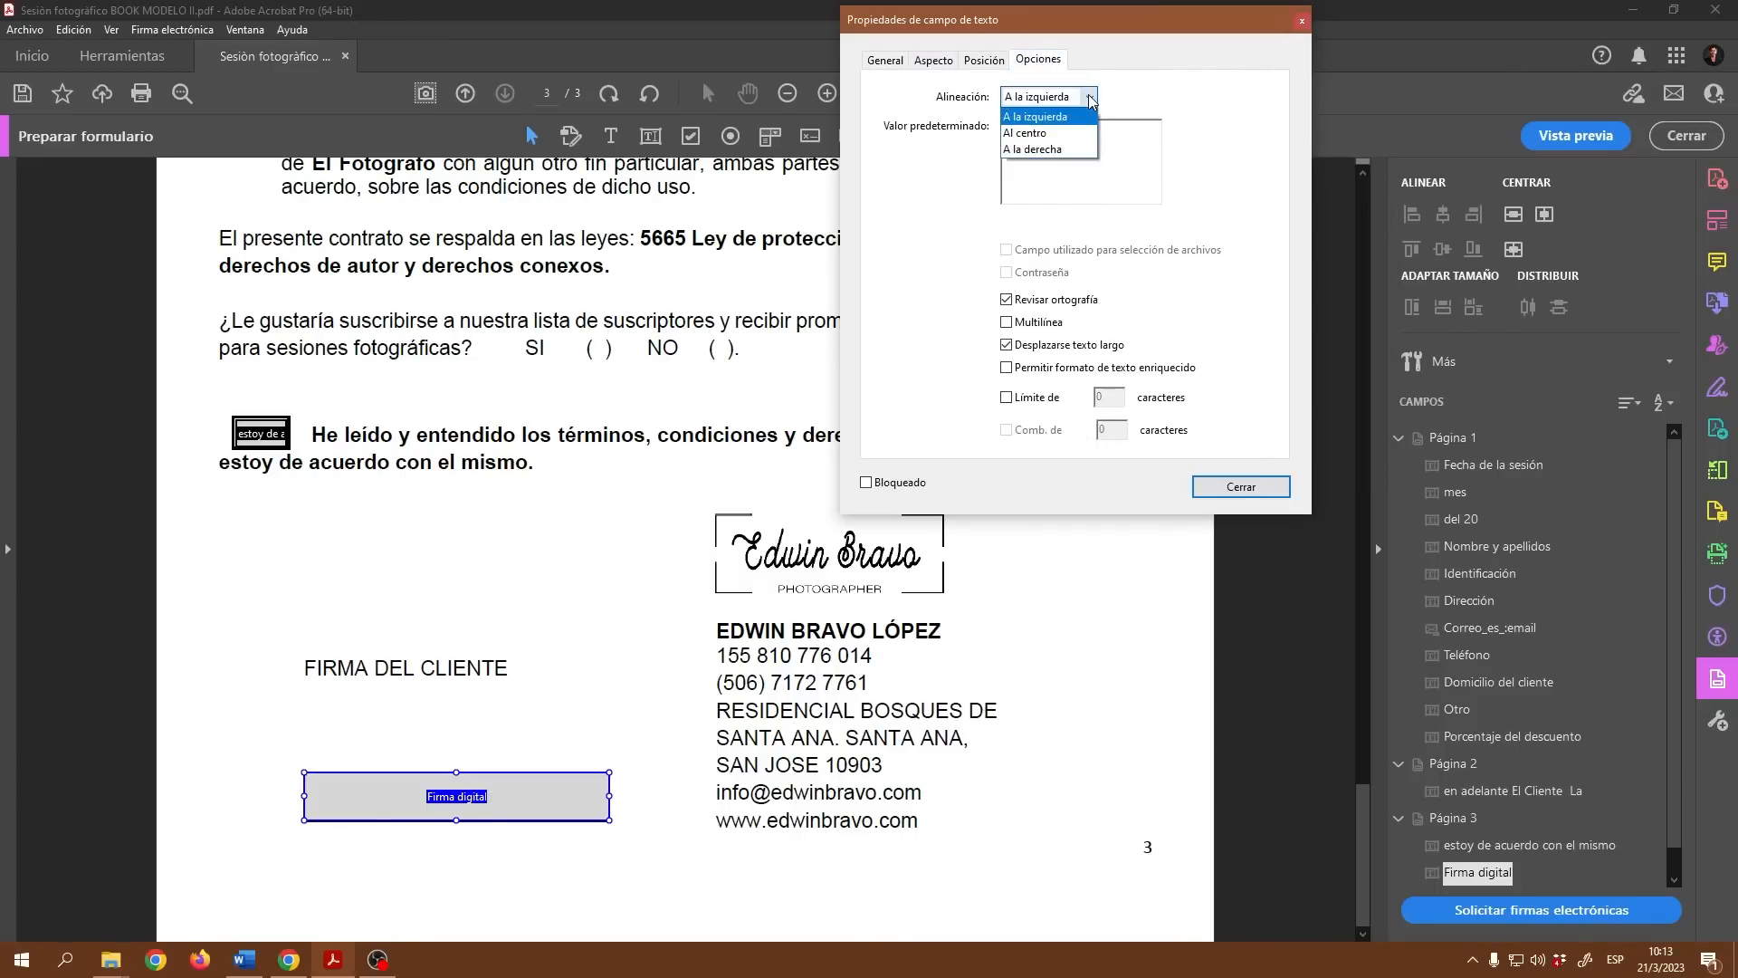
click(1038, 132)
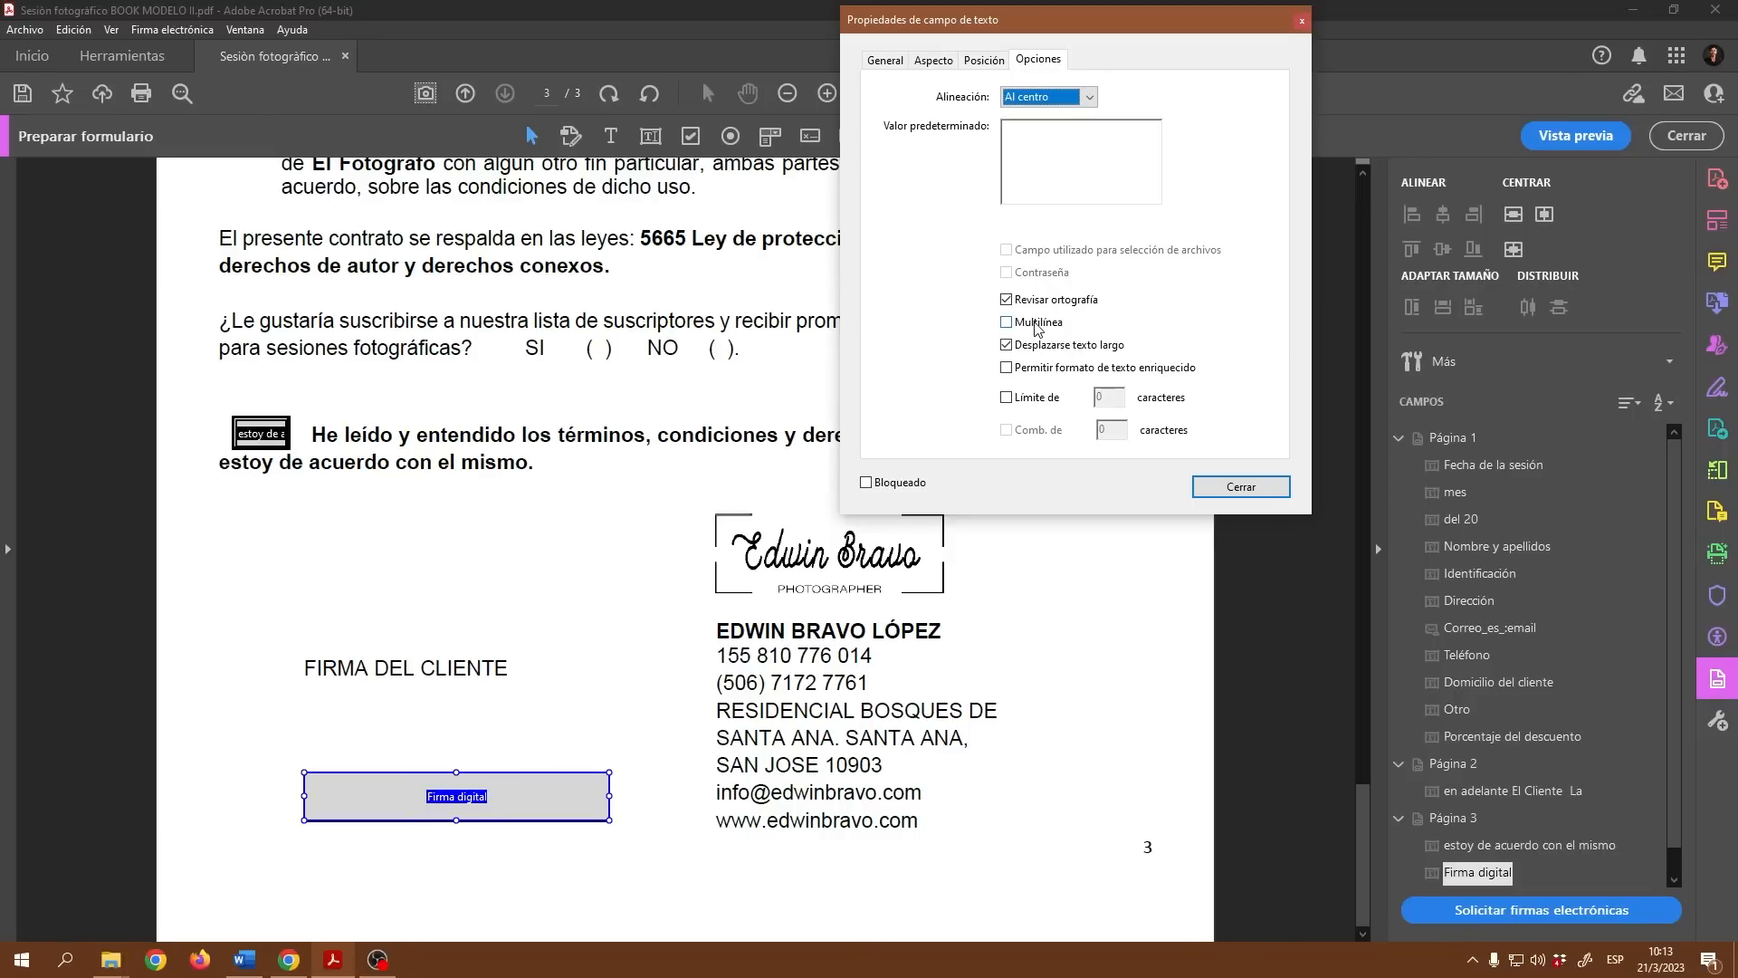
click(1258, 493)
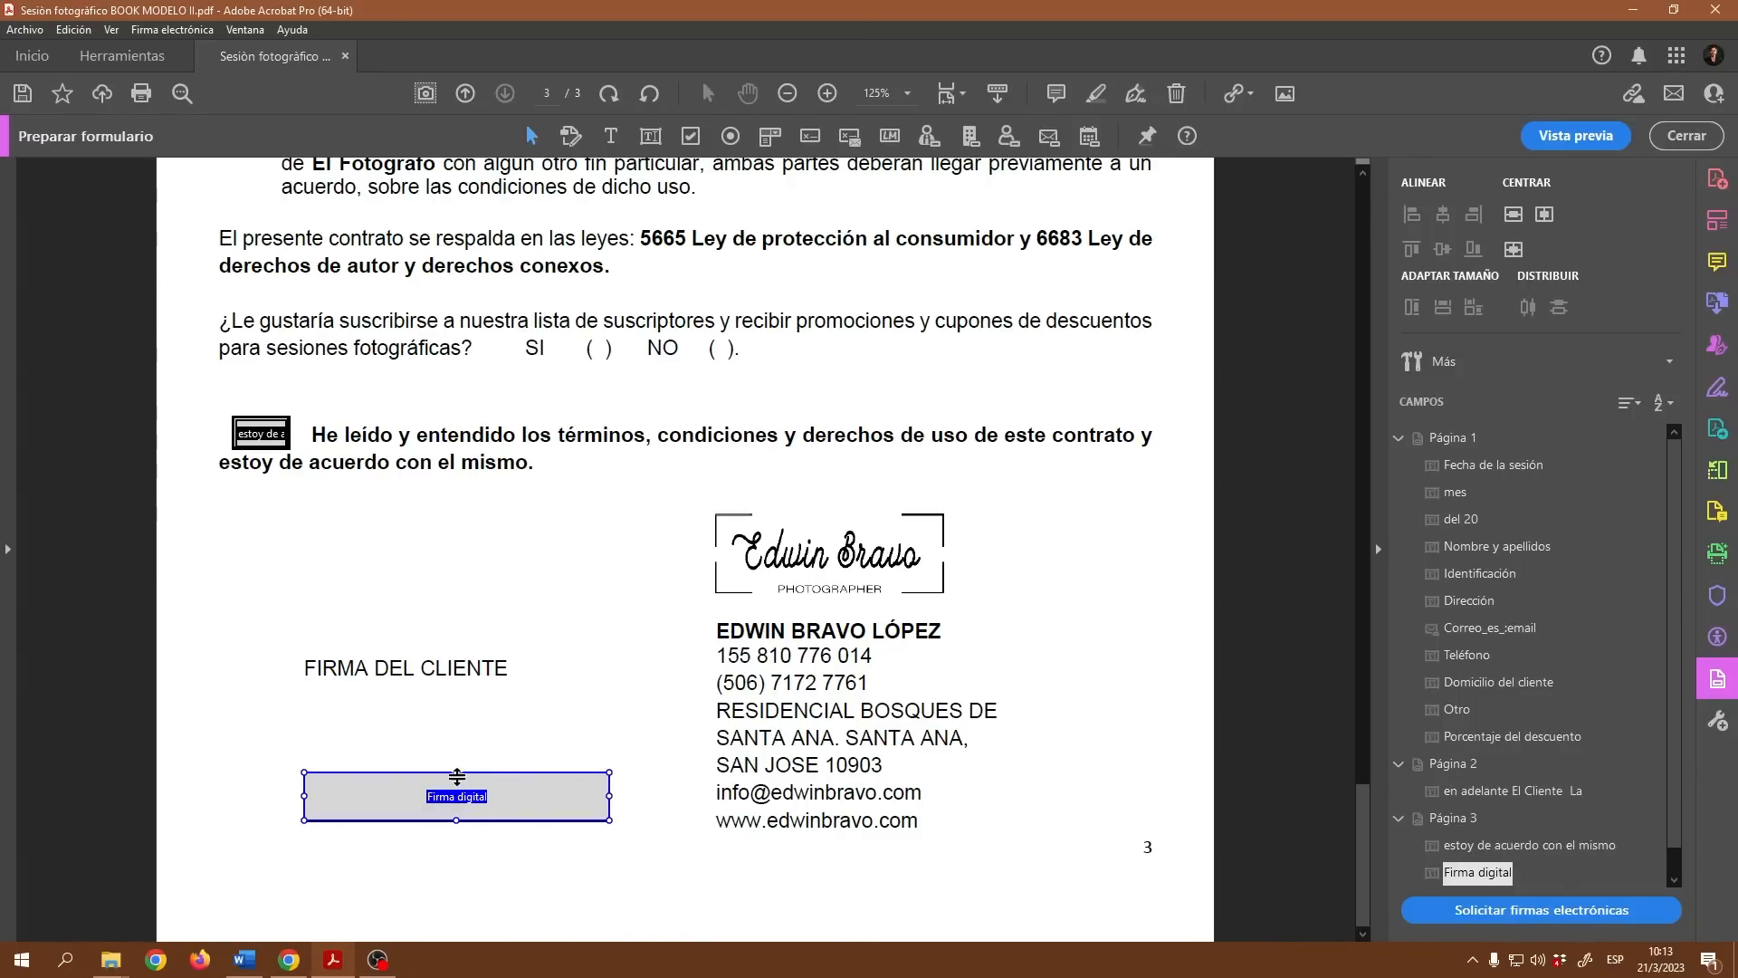
drag(456, 775, 471, 694)
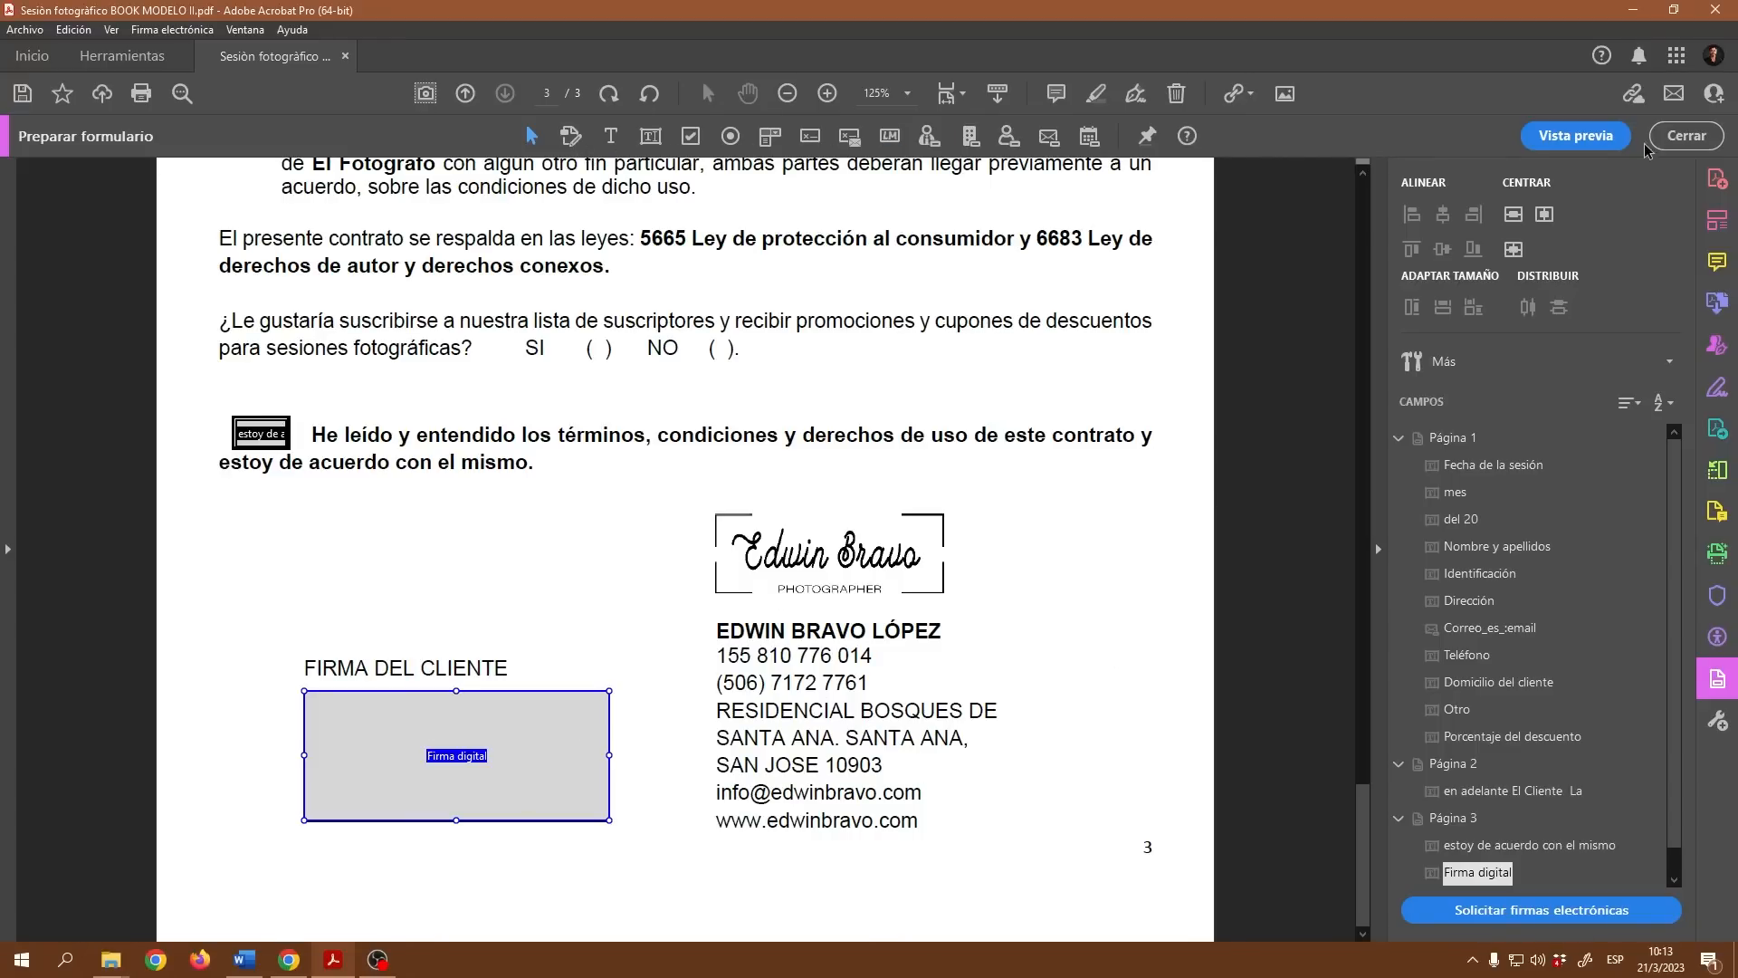
- Preview the form to test the signature field and the terms agreement box on page 3, and return to form editing
click(1584, 144)
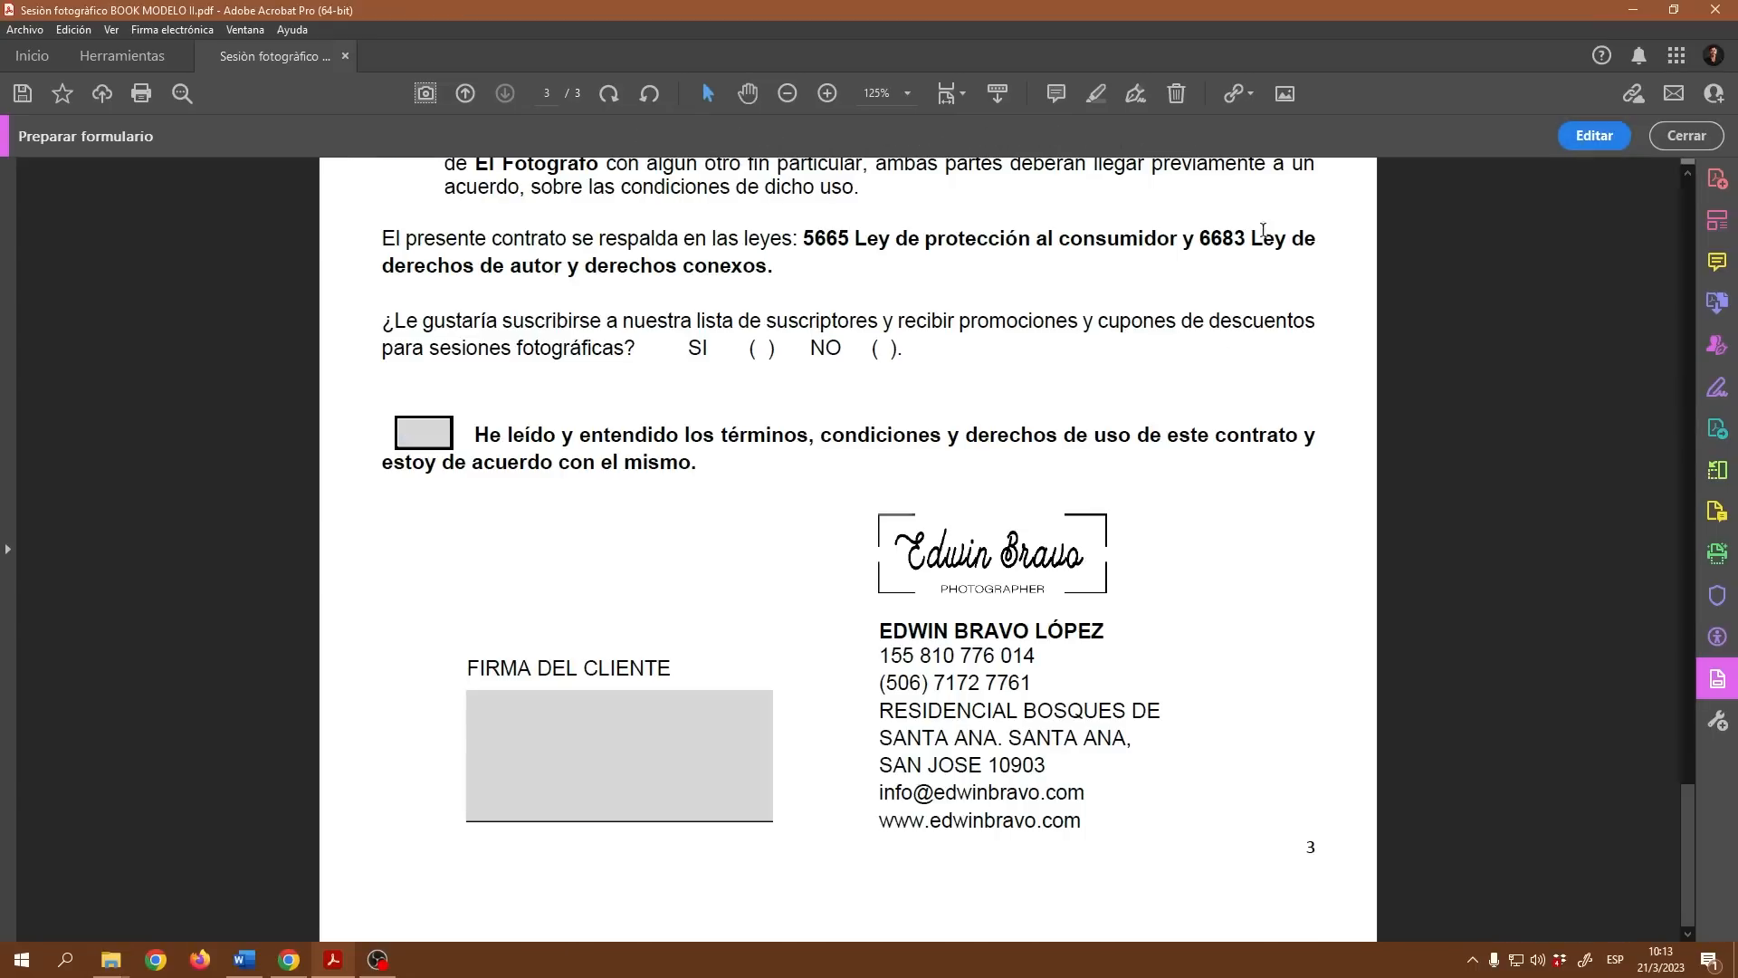
click(598, 777)
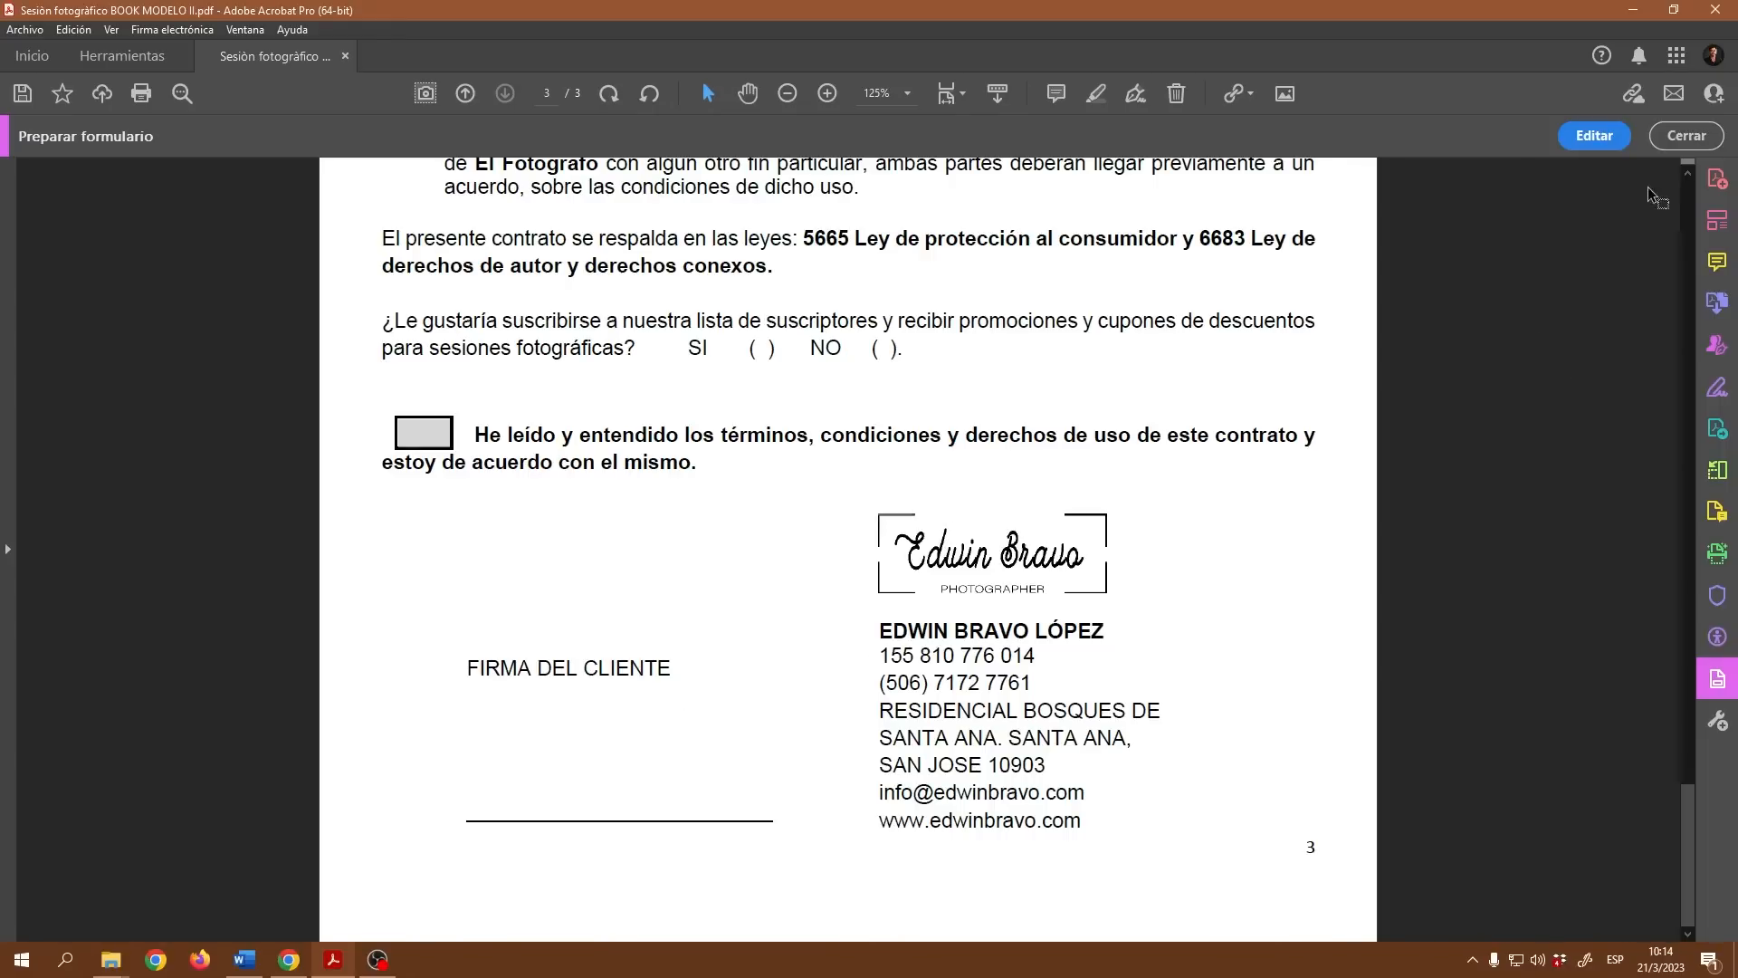
scroll(948, 481, up, 3)
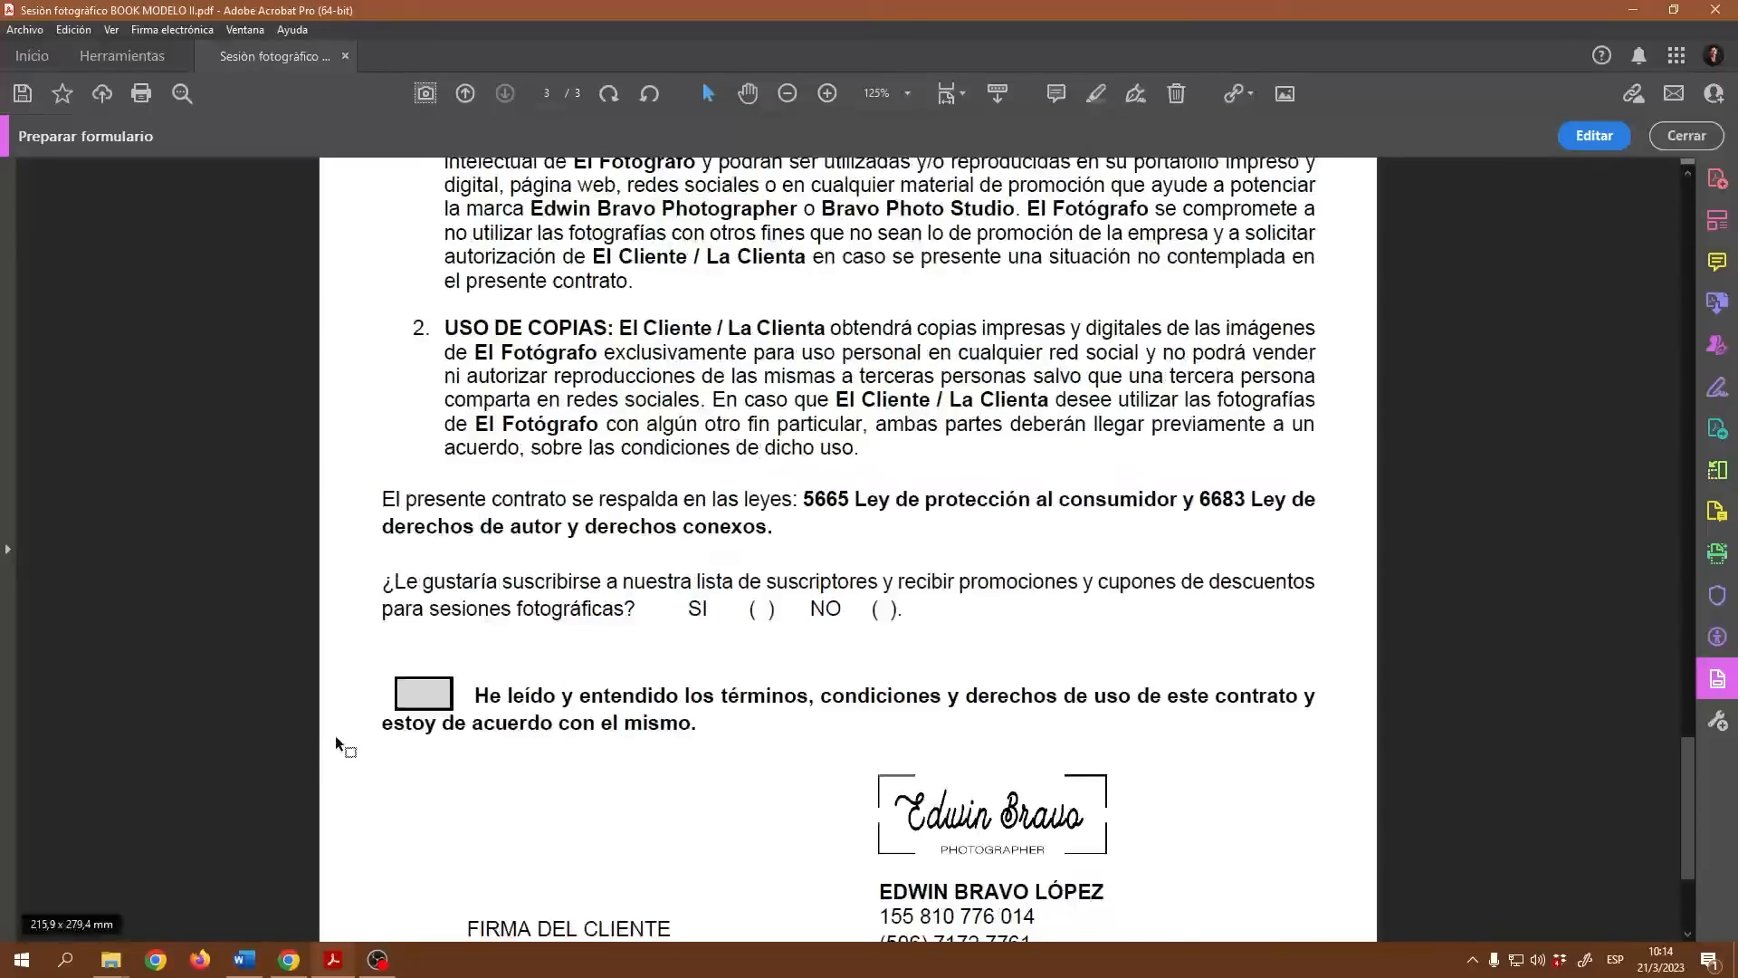
click(429, 694)
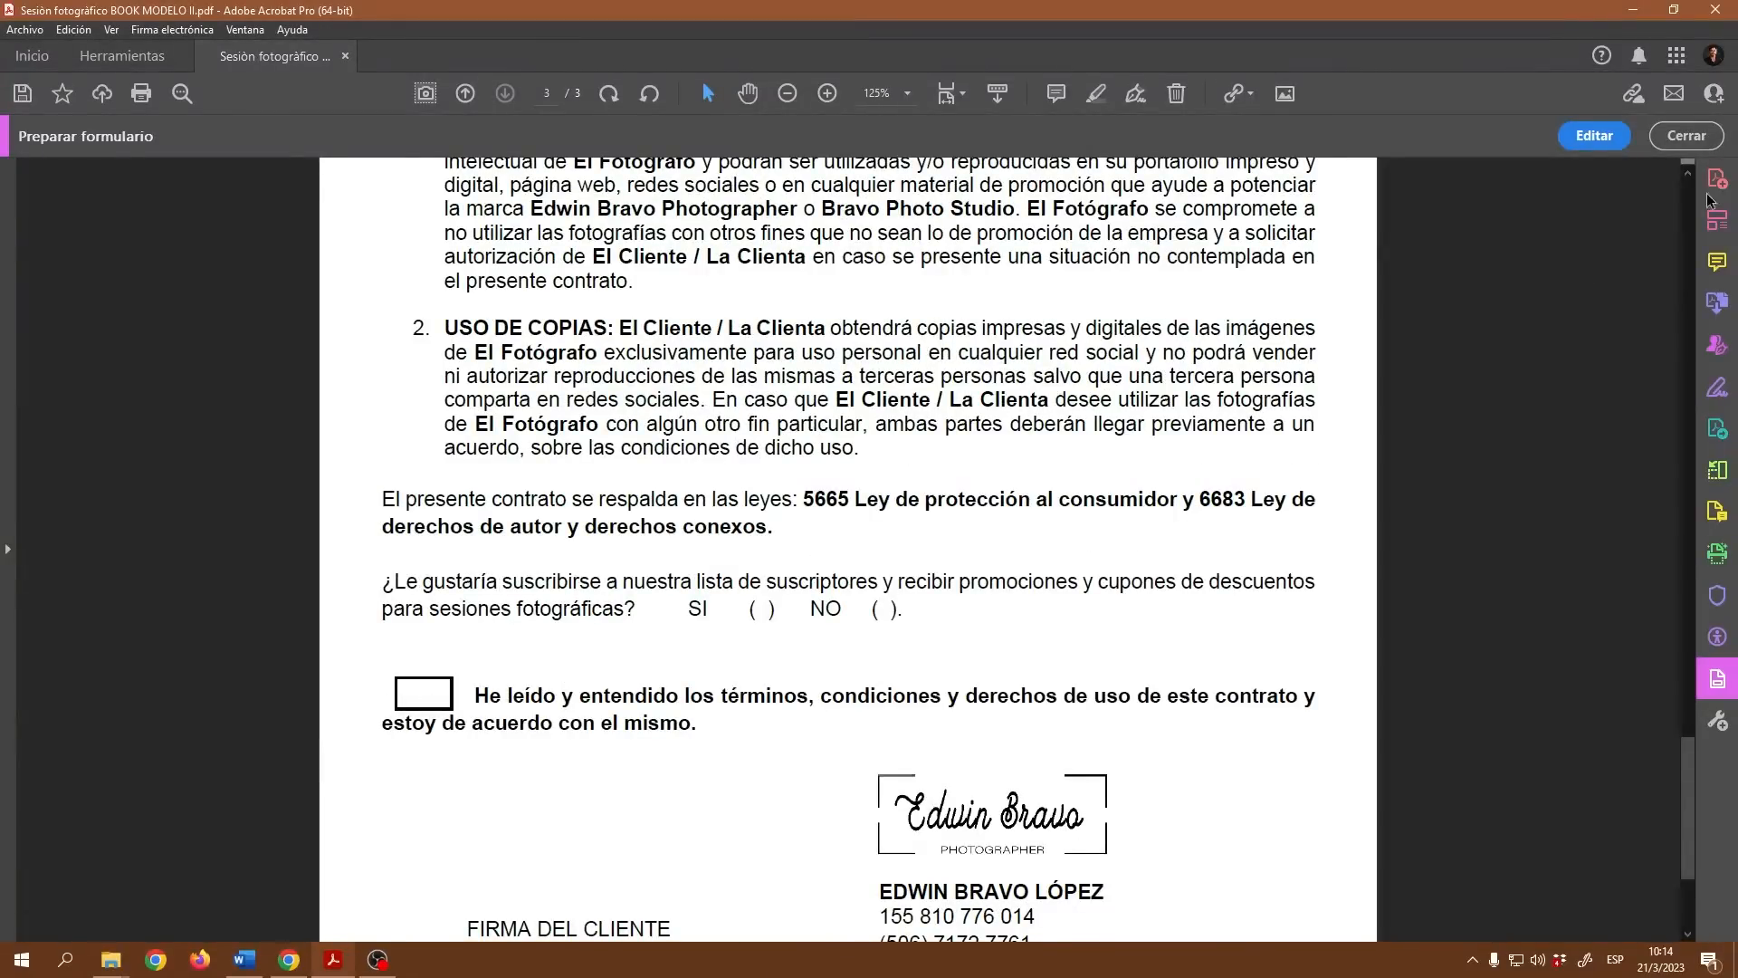
click(1594, 135)
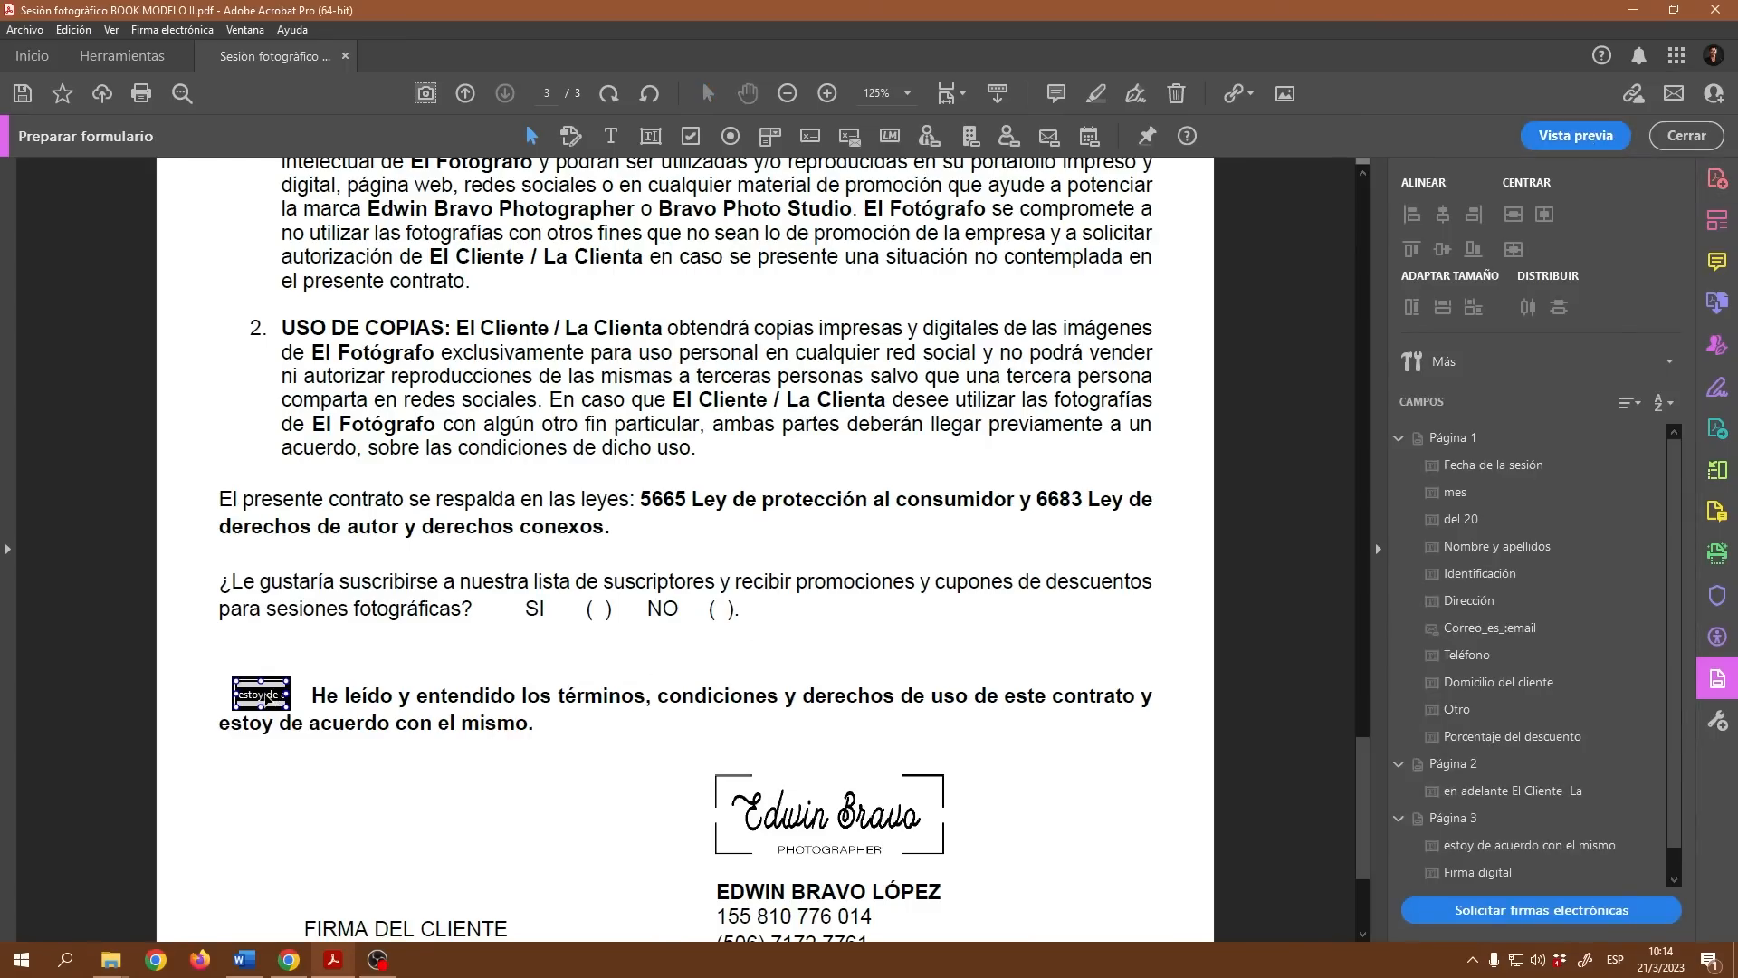
- Set the terms agreement field's text alignment to "Al centro" and close its properties
right_click(267, 696)
click(344, 232)
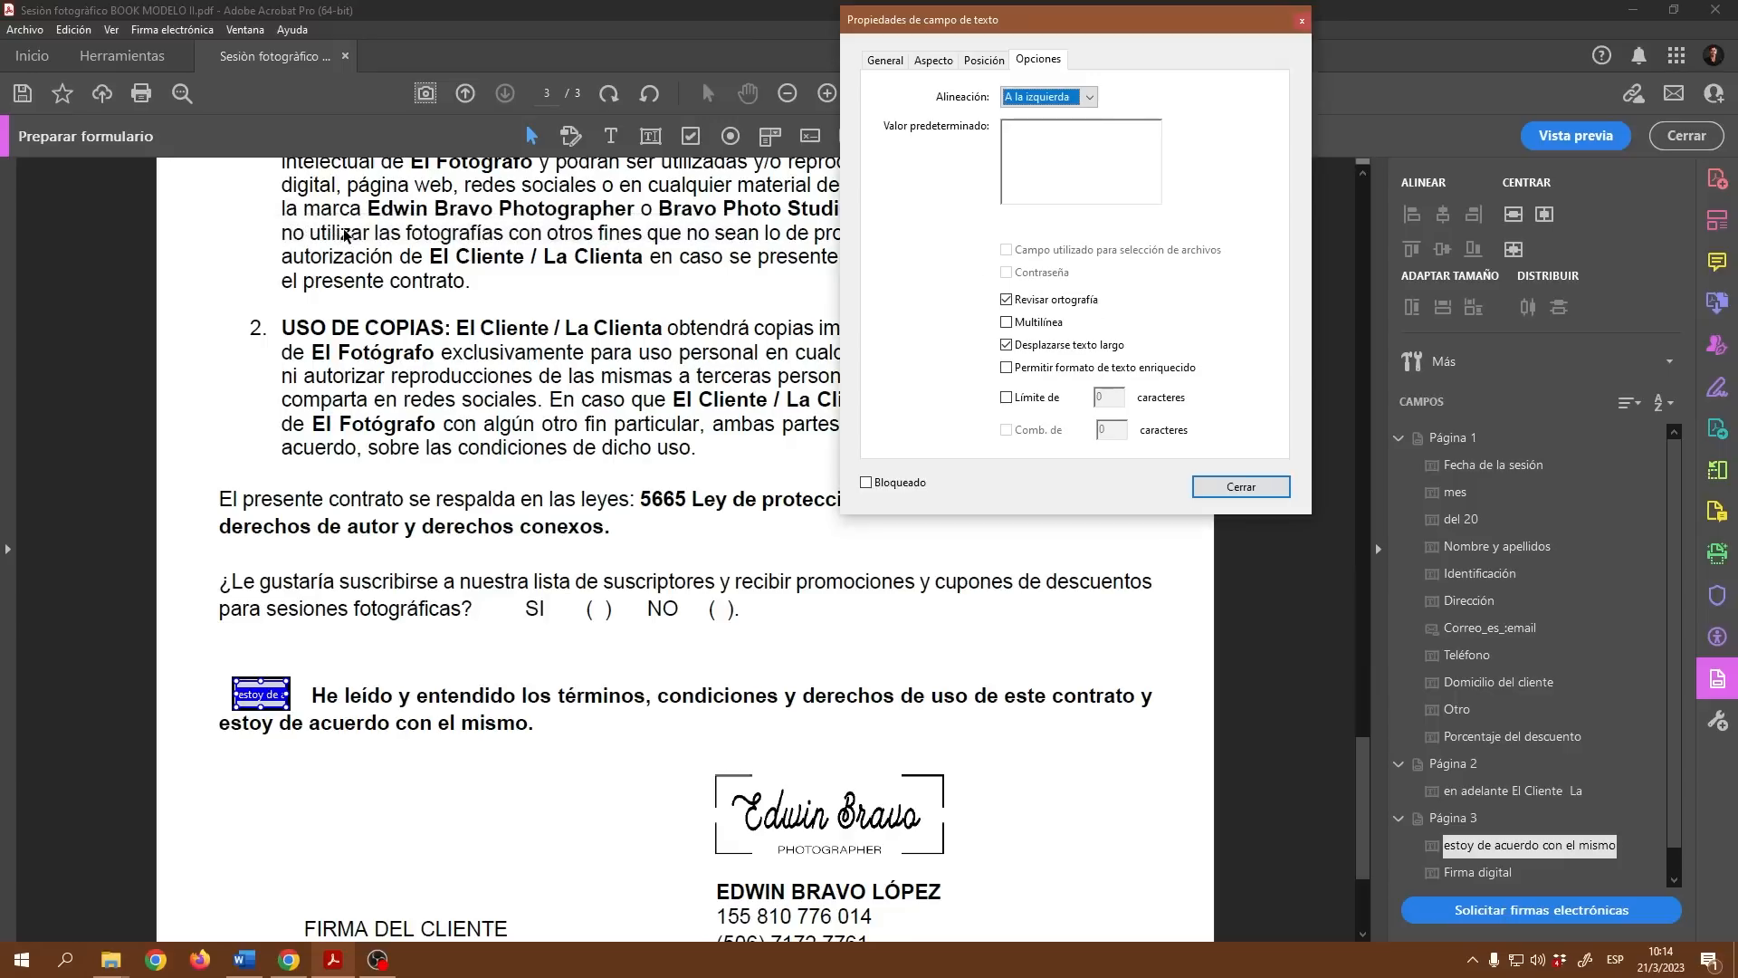
click(1068, 97)
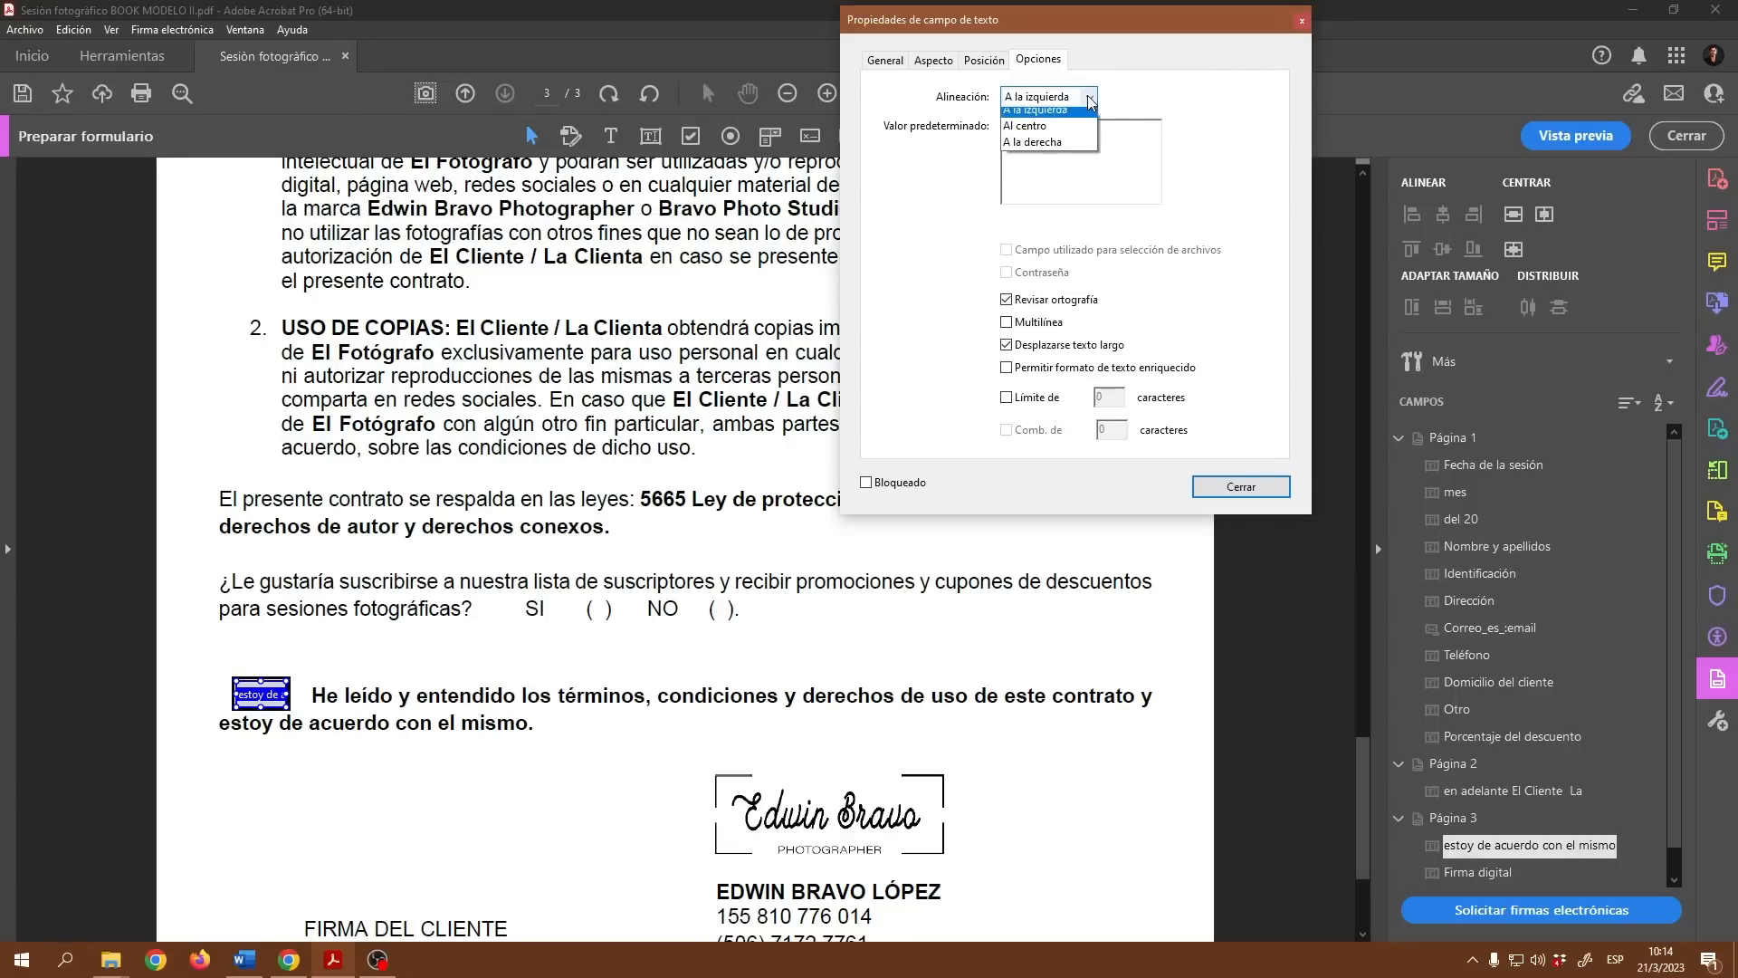
click(1038, 127)
click(1245, 489)
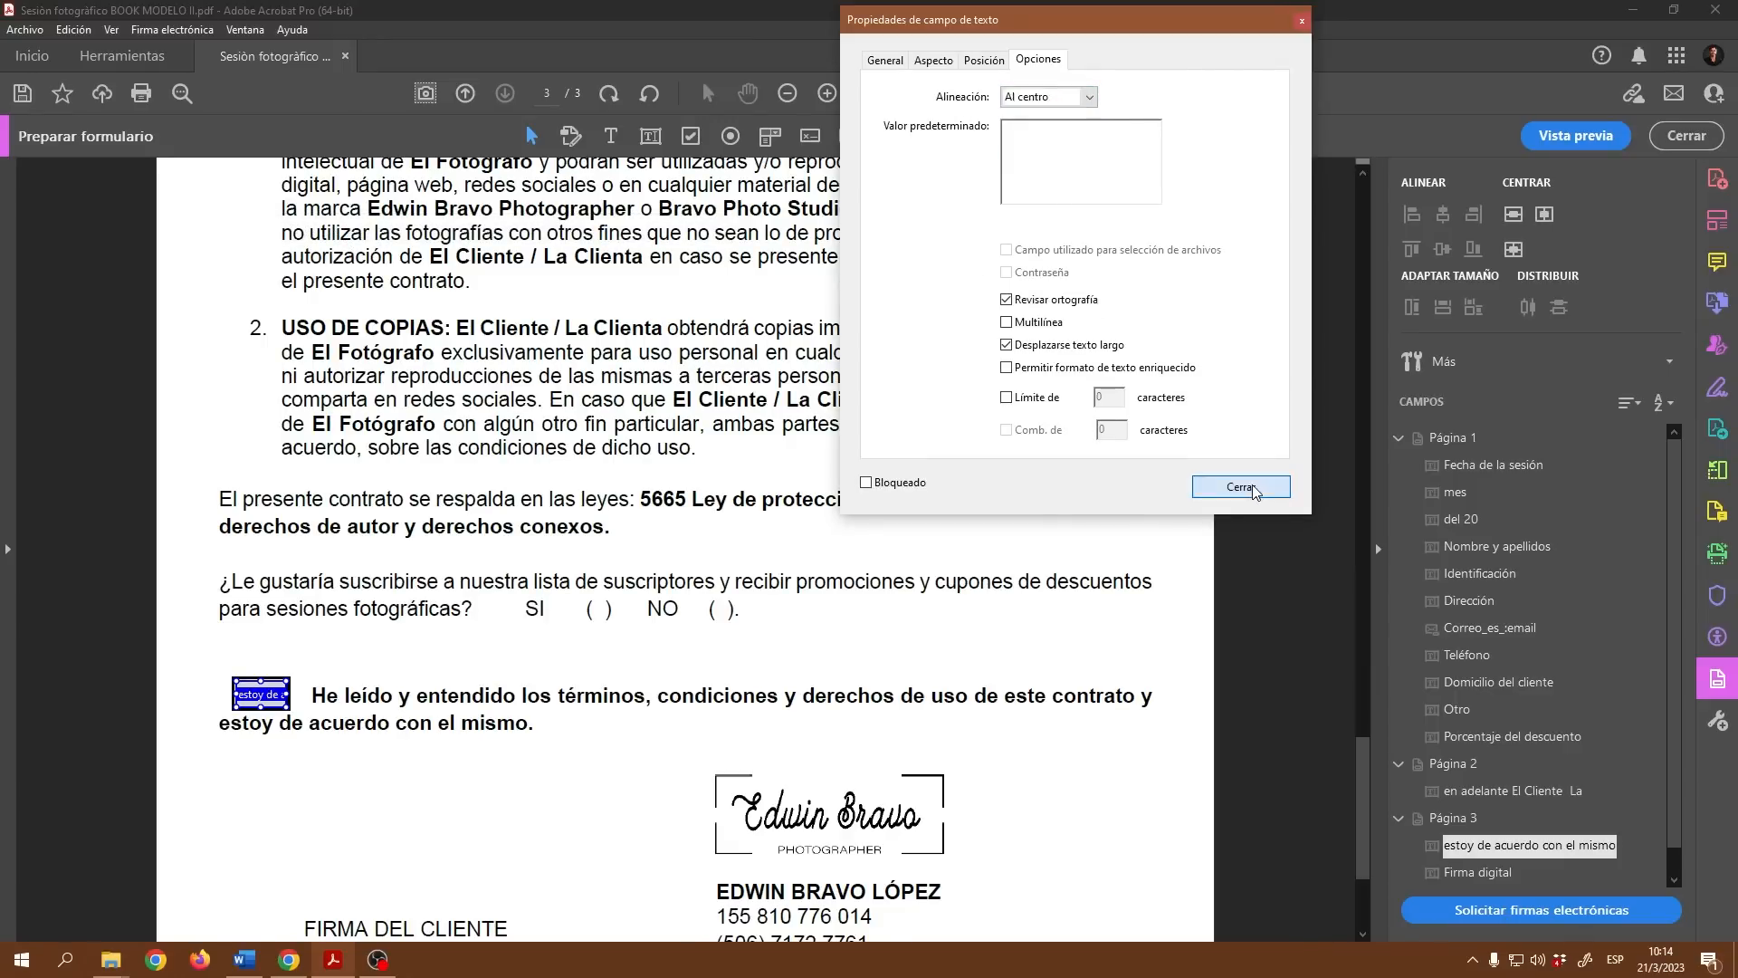
- Preview the form and test text entry positions in page 1's fields, from the session date through Teléfono
click(1552, 132)
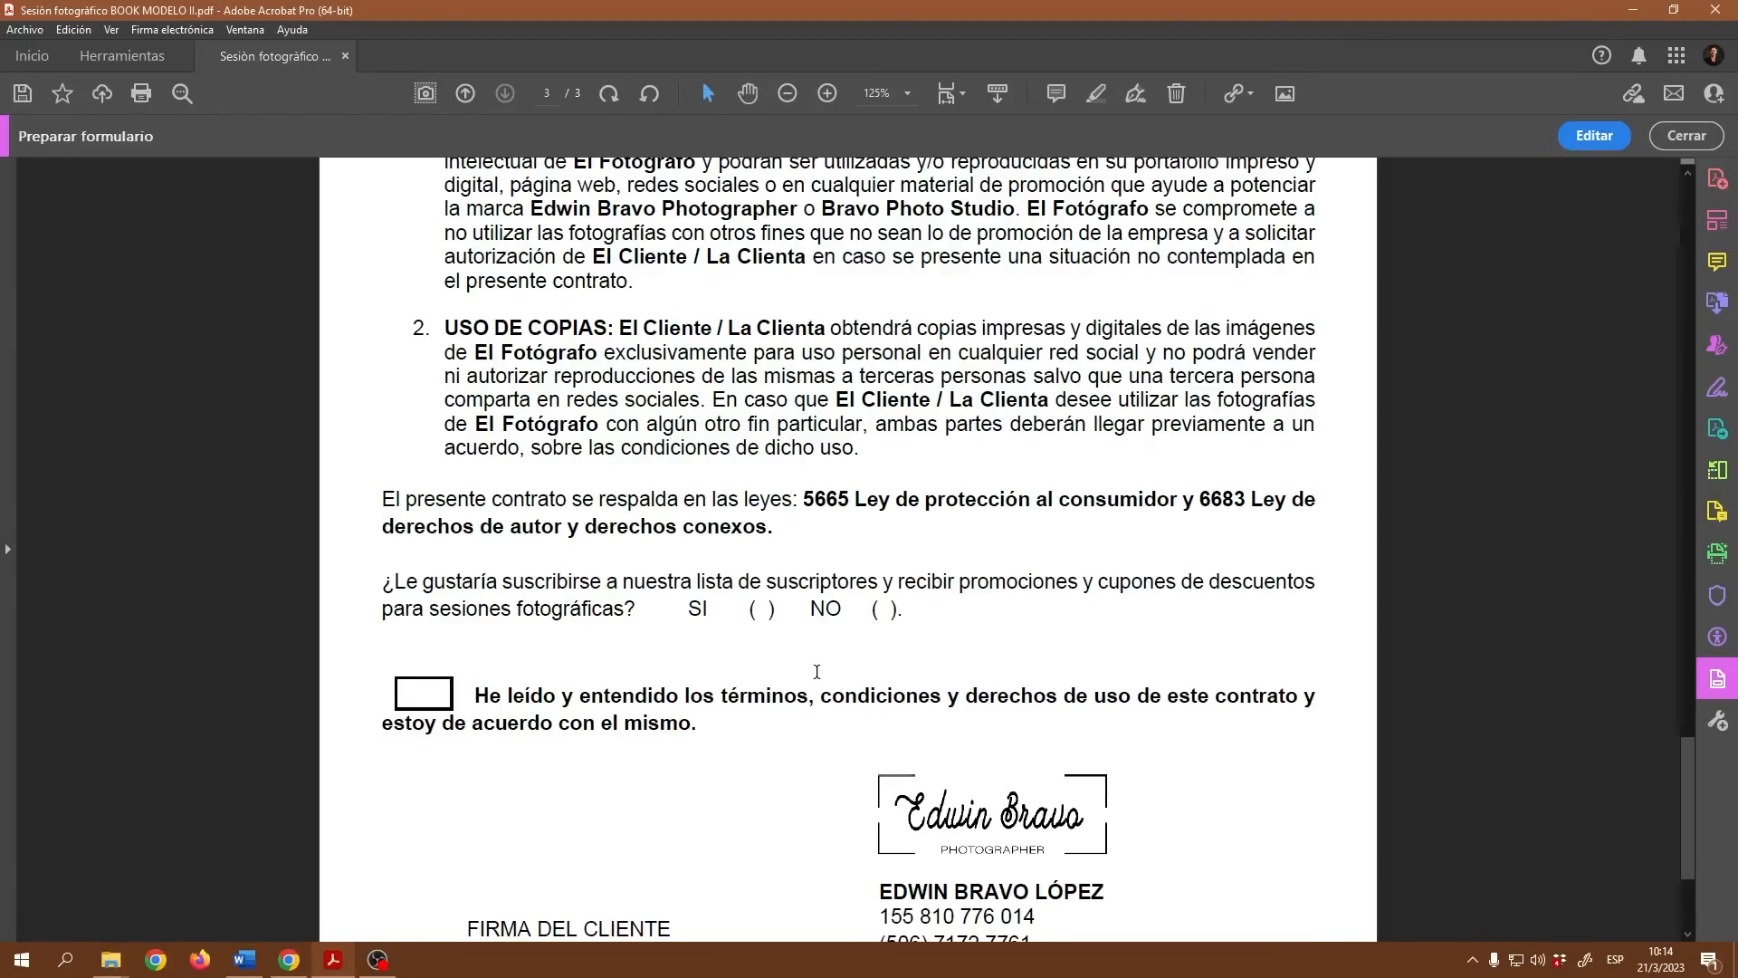
scroll(816, 671, up, 5)
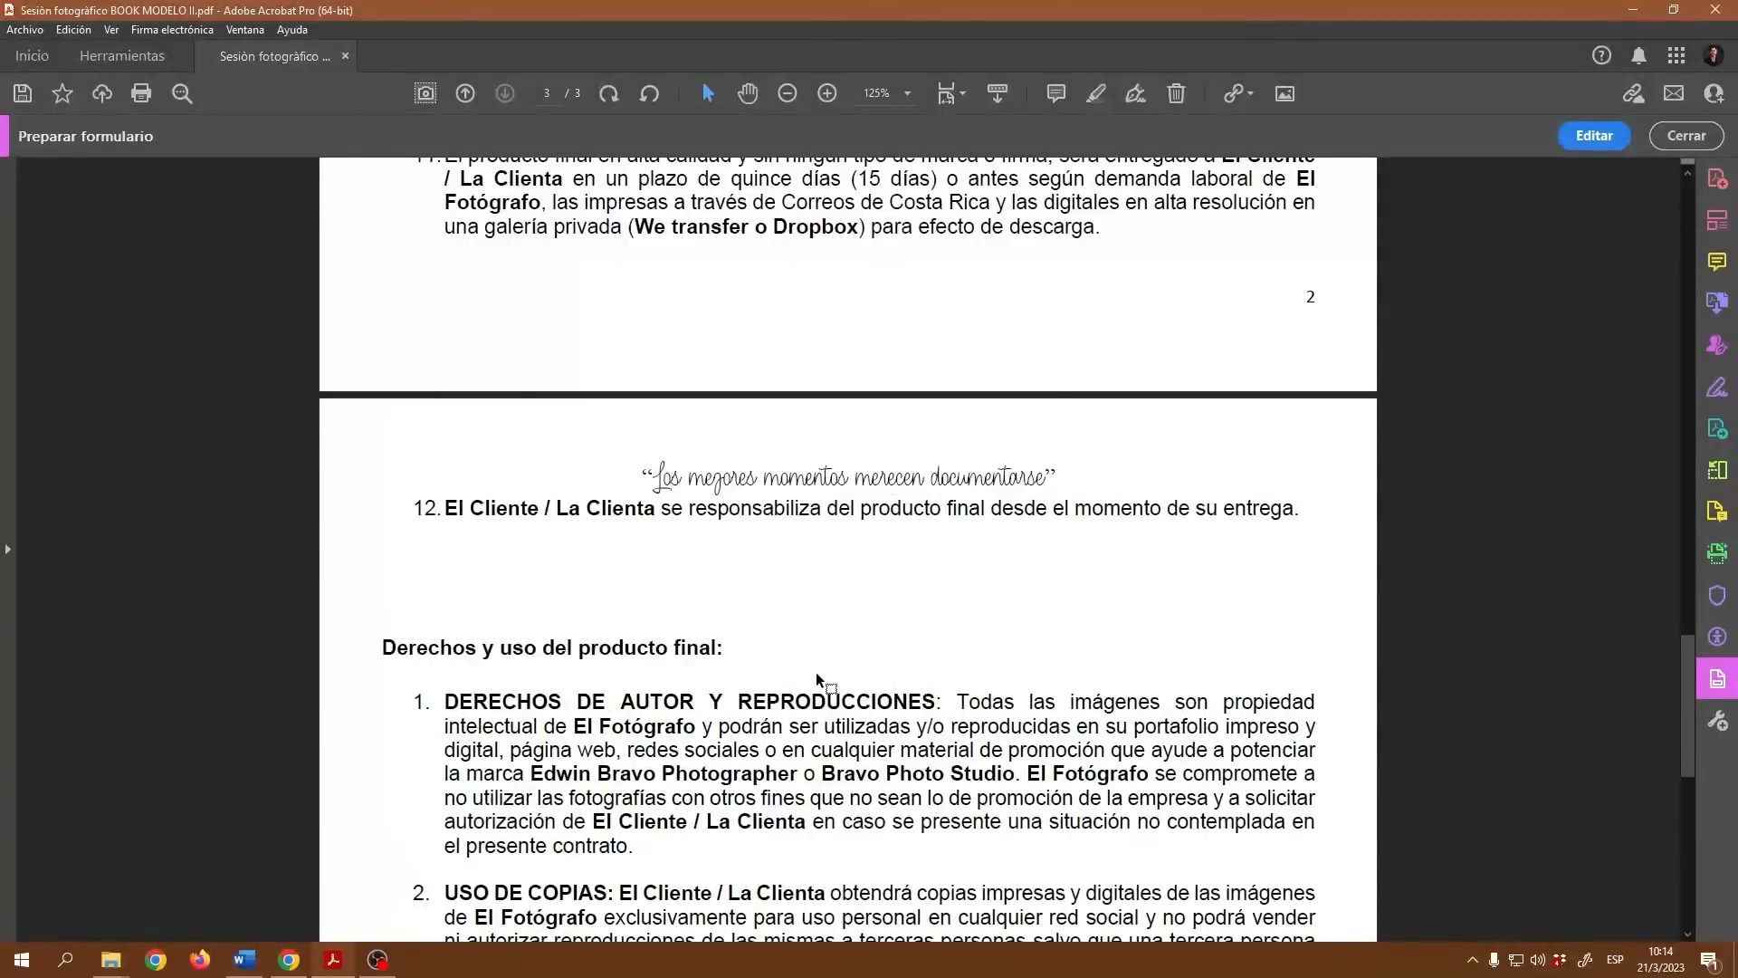
scroll(817, 672, up, 13)
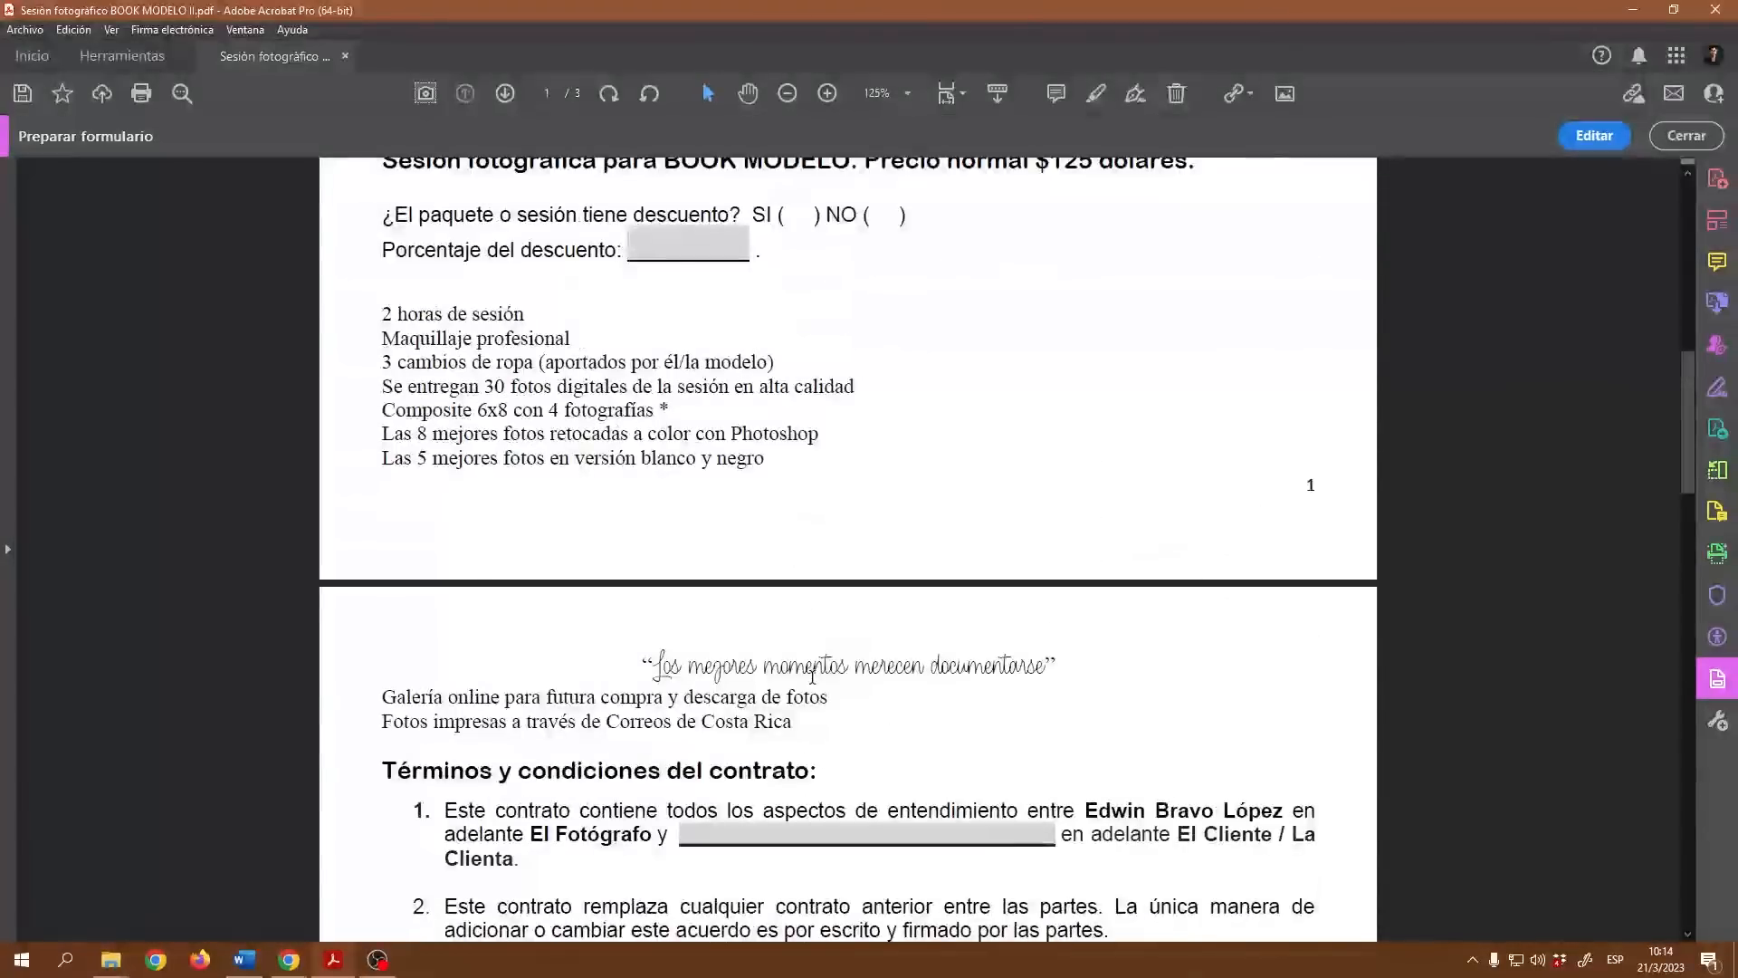
scroll(812, 675, up, 9)
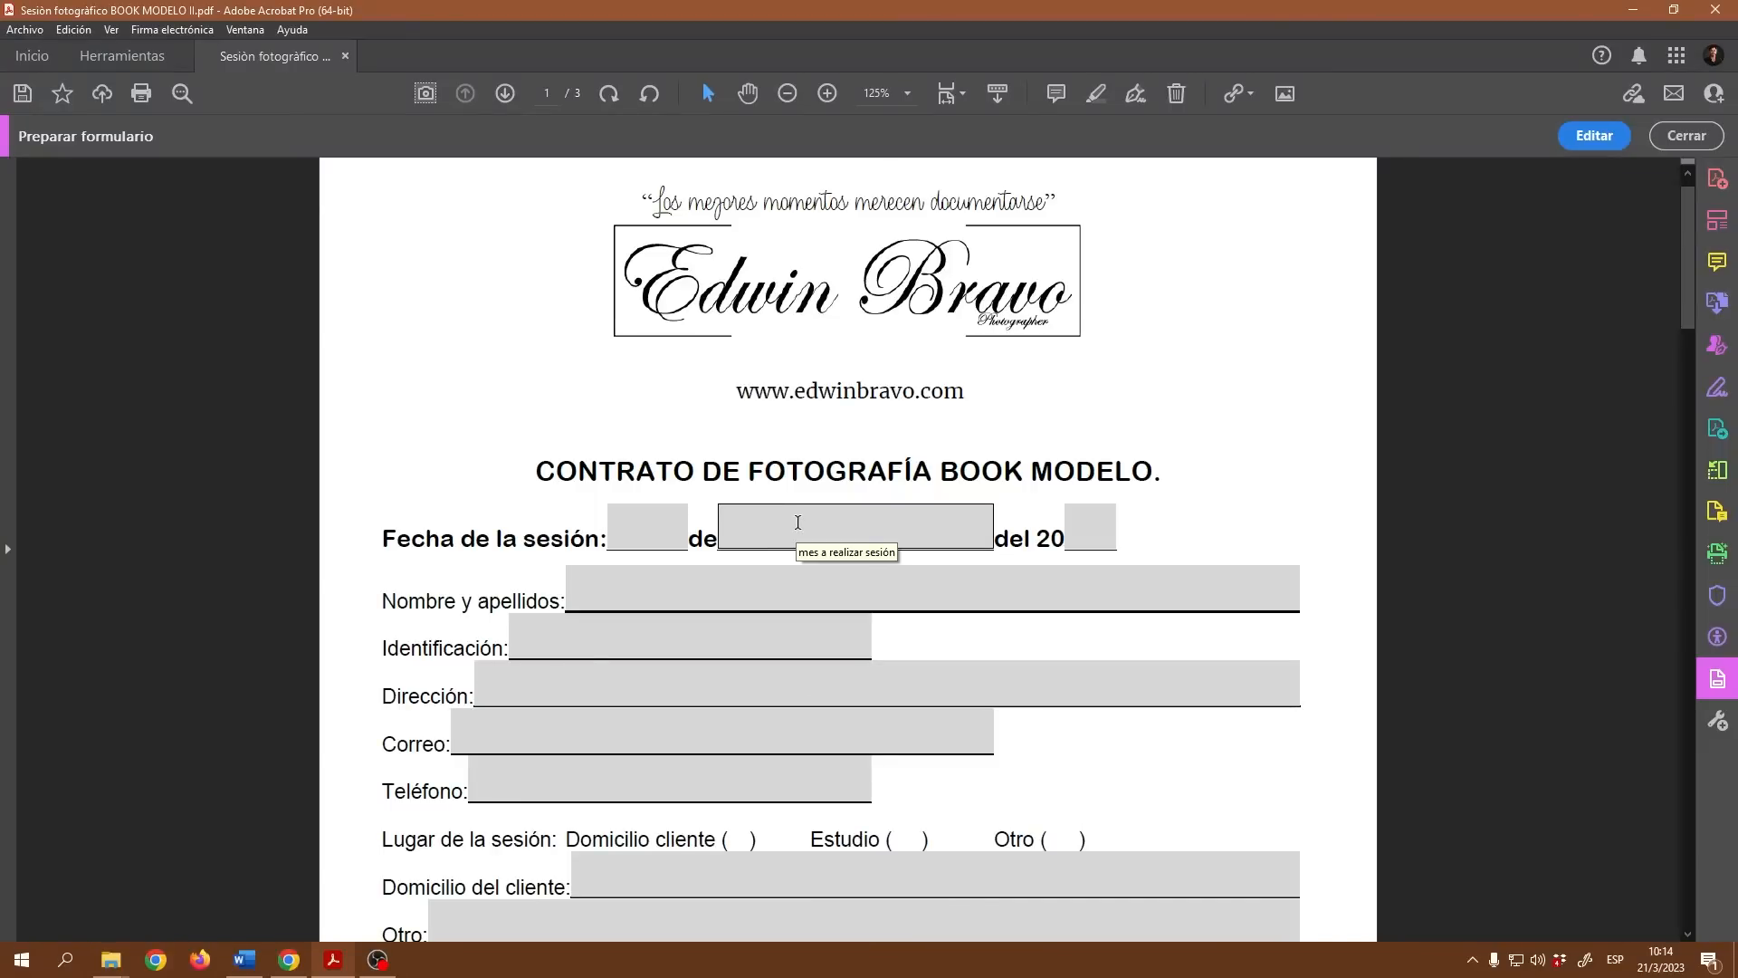
click(641, 536)
click(738, 526)
click(1098, 527)
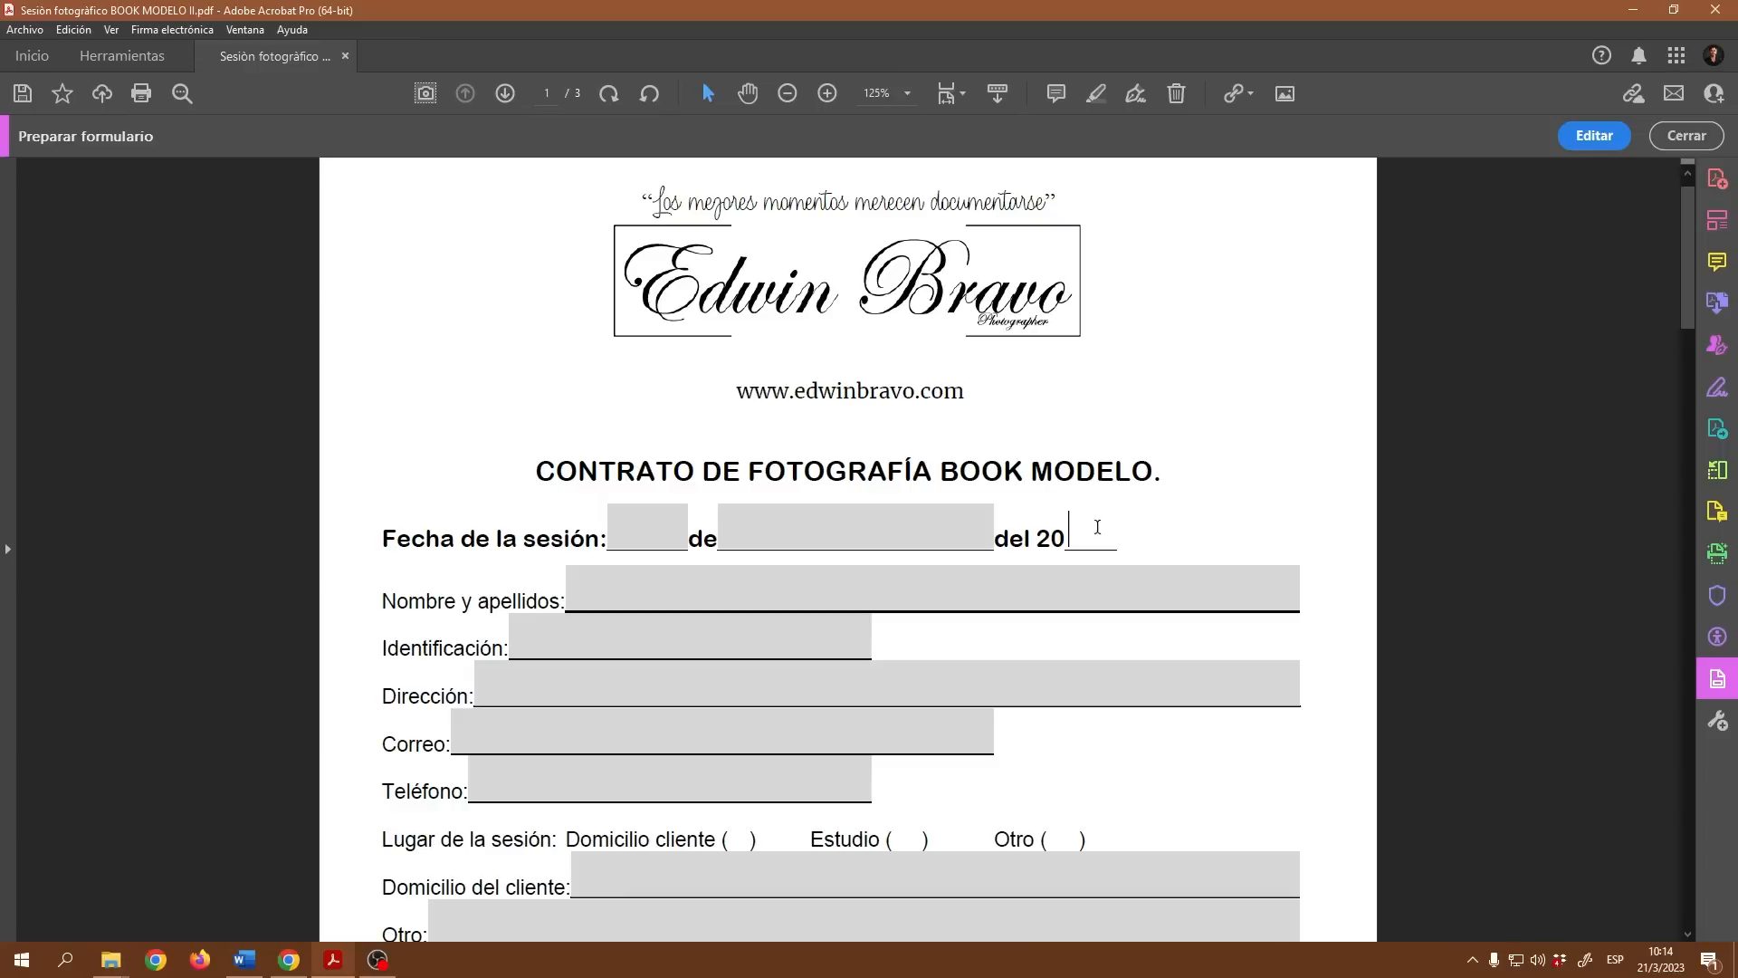
click(804, 580)
click(776, 634)
click(818, 687)
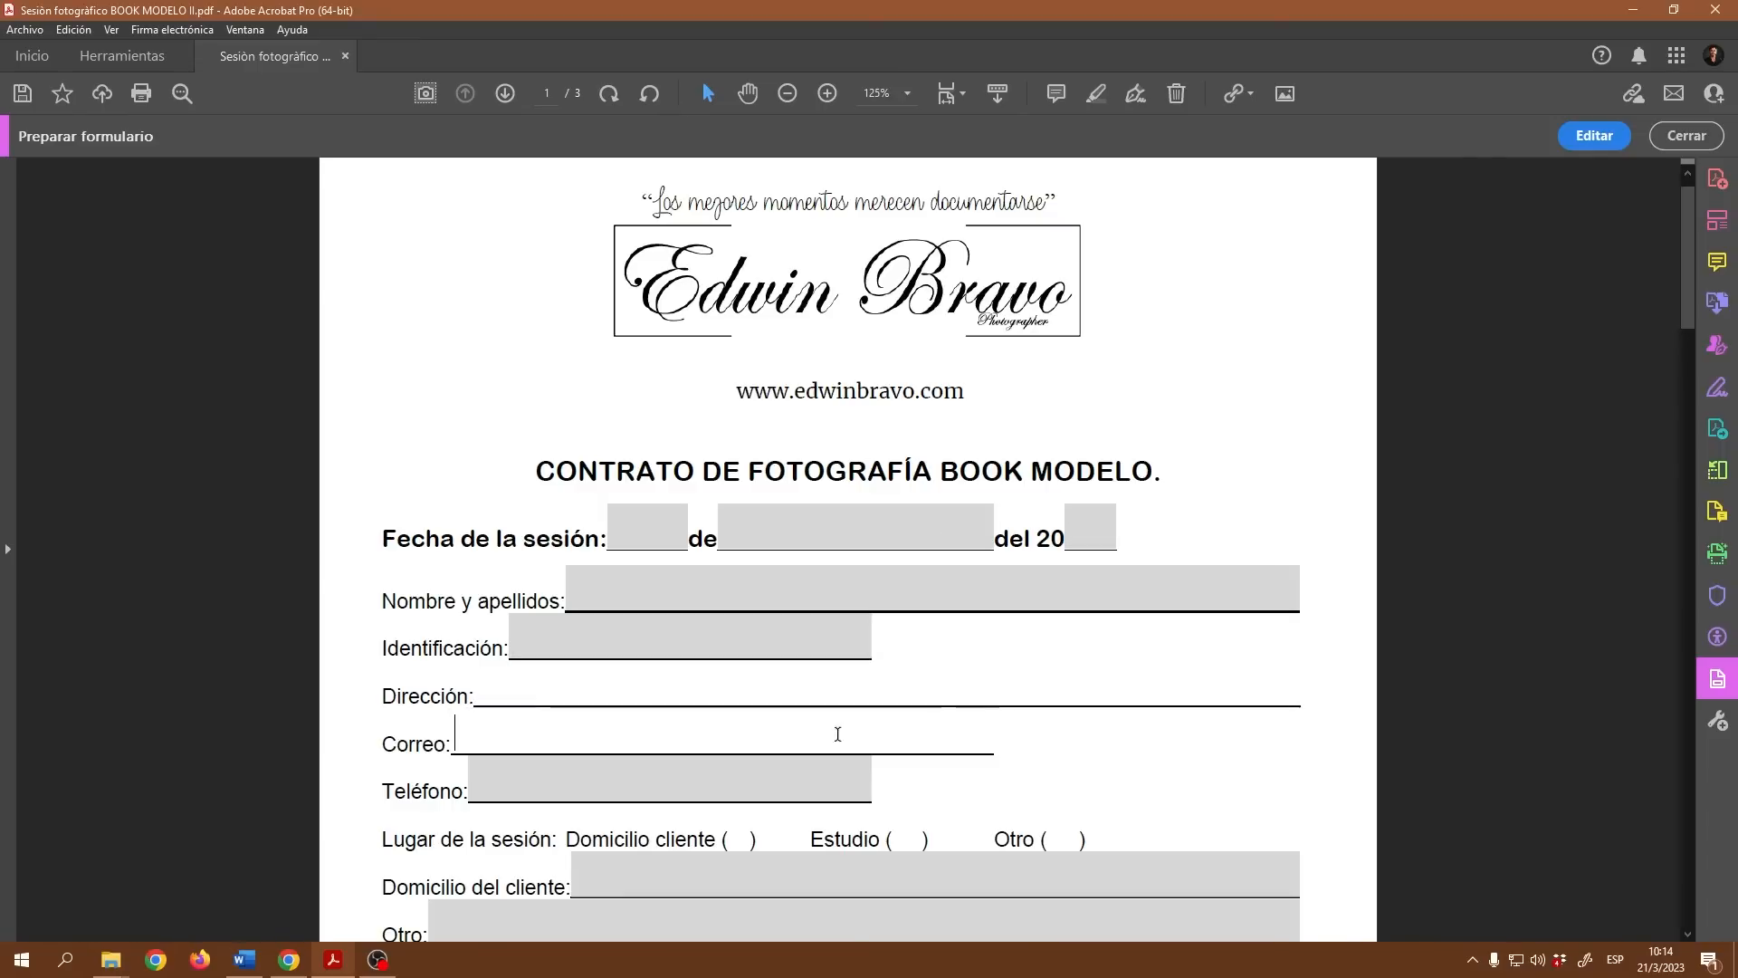
click(834, 730)
click(818, 773)
- Fill in the session date with day 25, month "enero" and year 23, and return to form editing
click(664, 529)
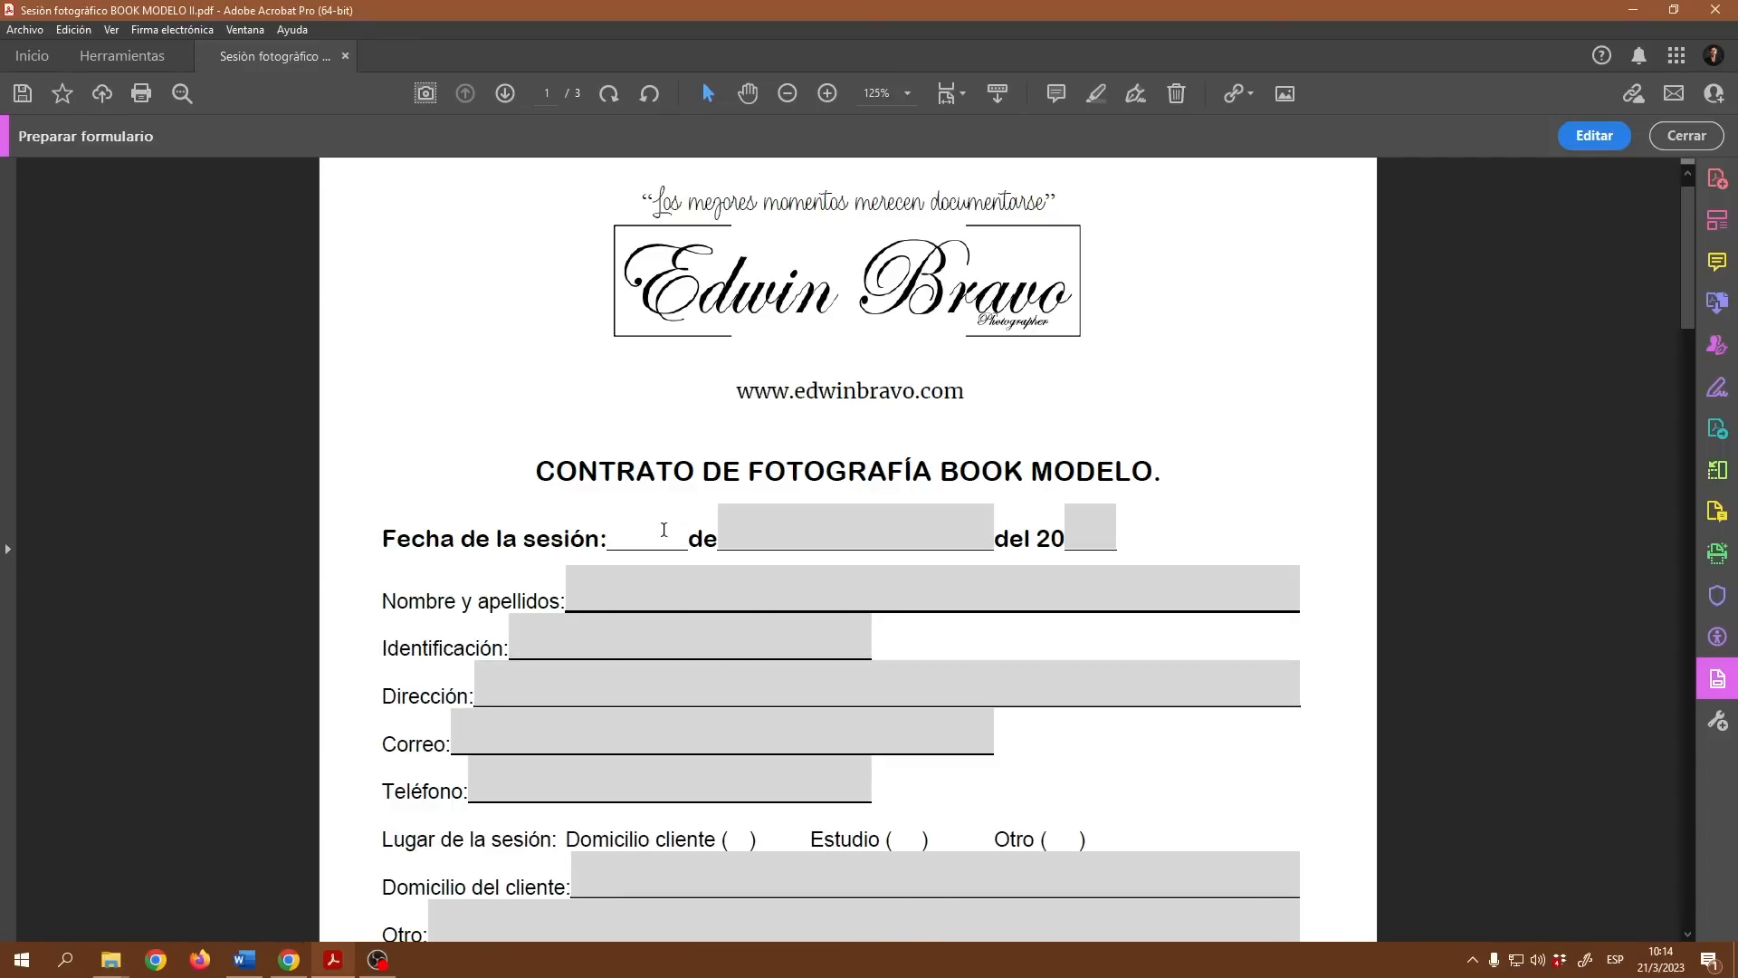
text(25)
click(865, 518)
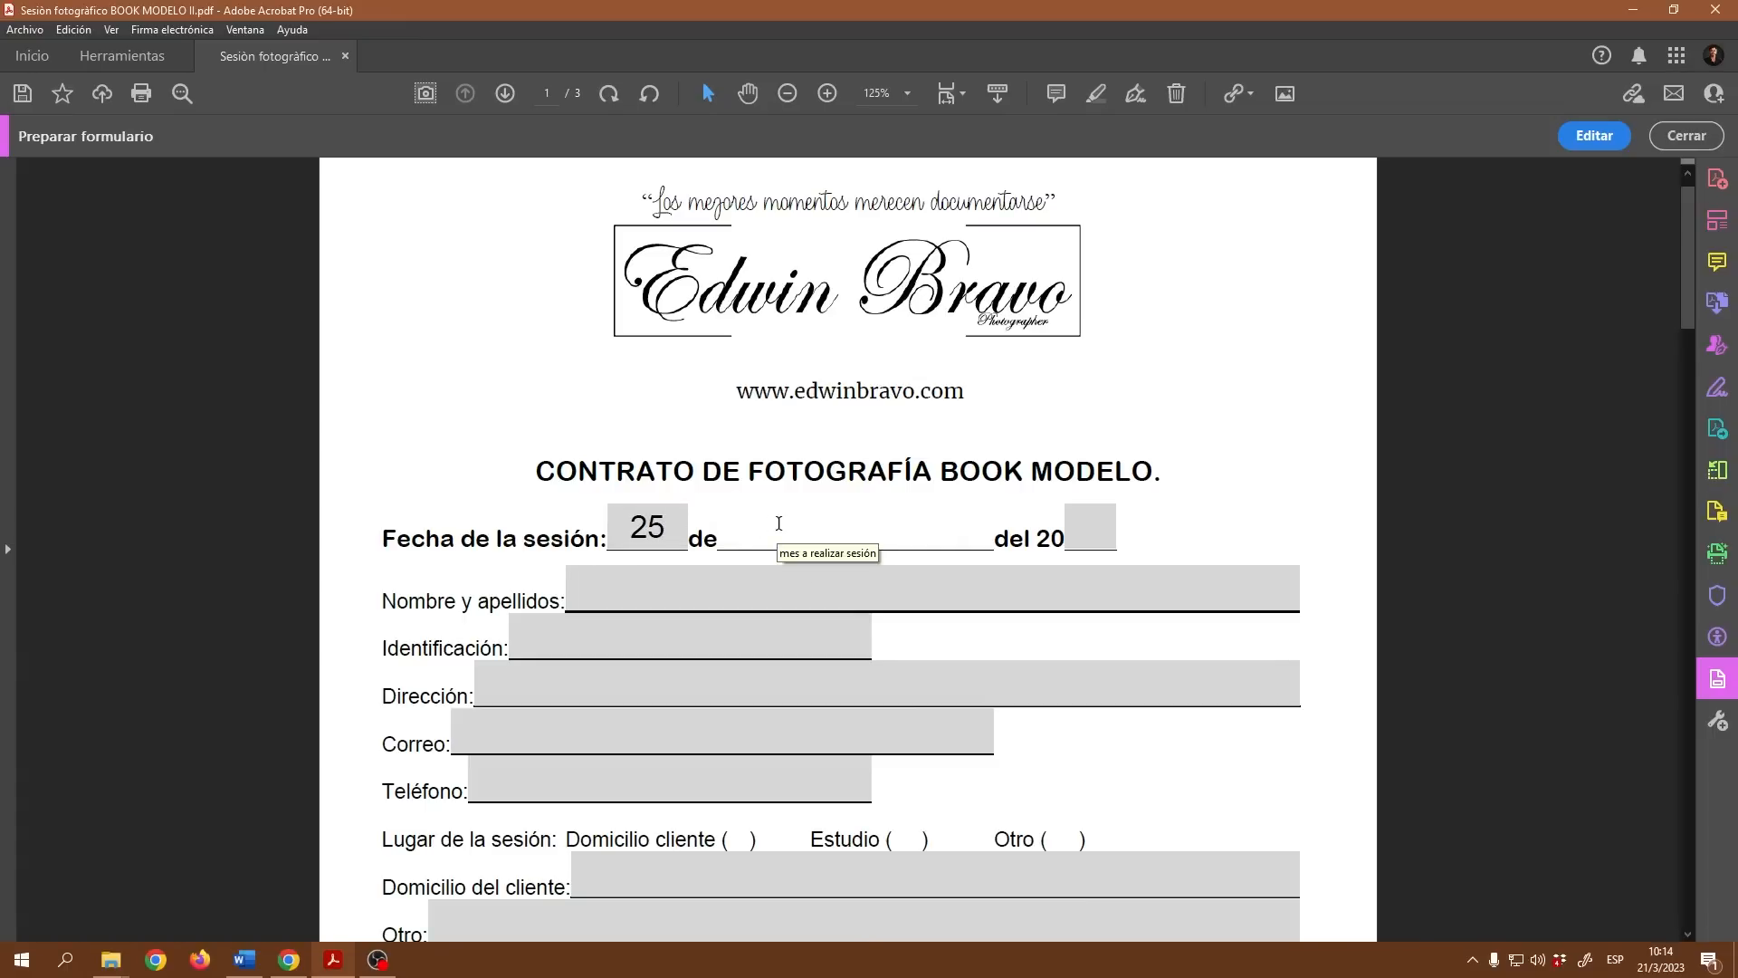
text(enero)
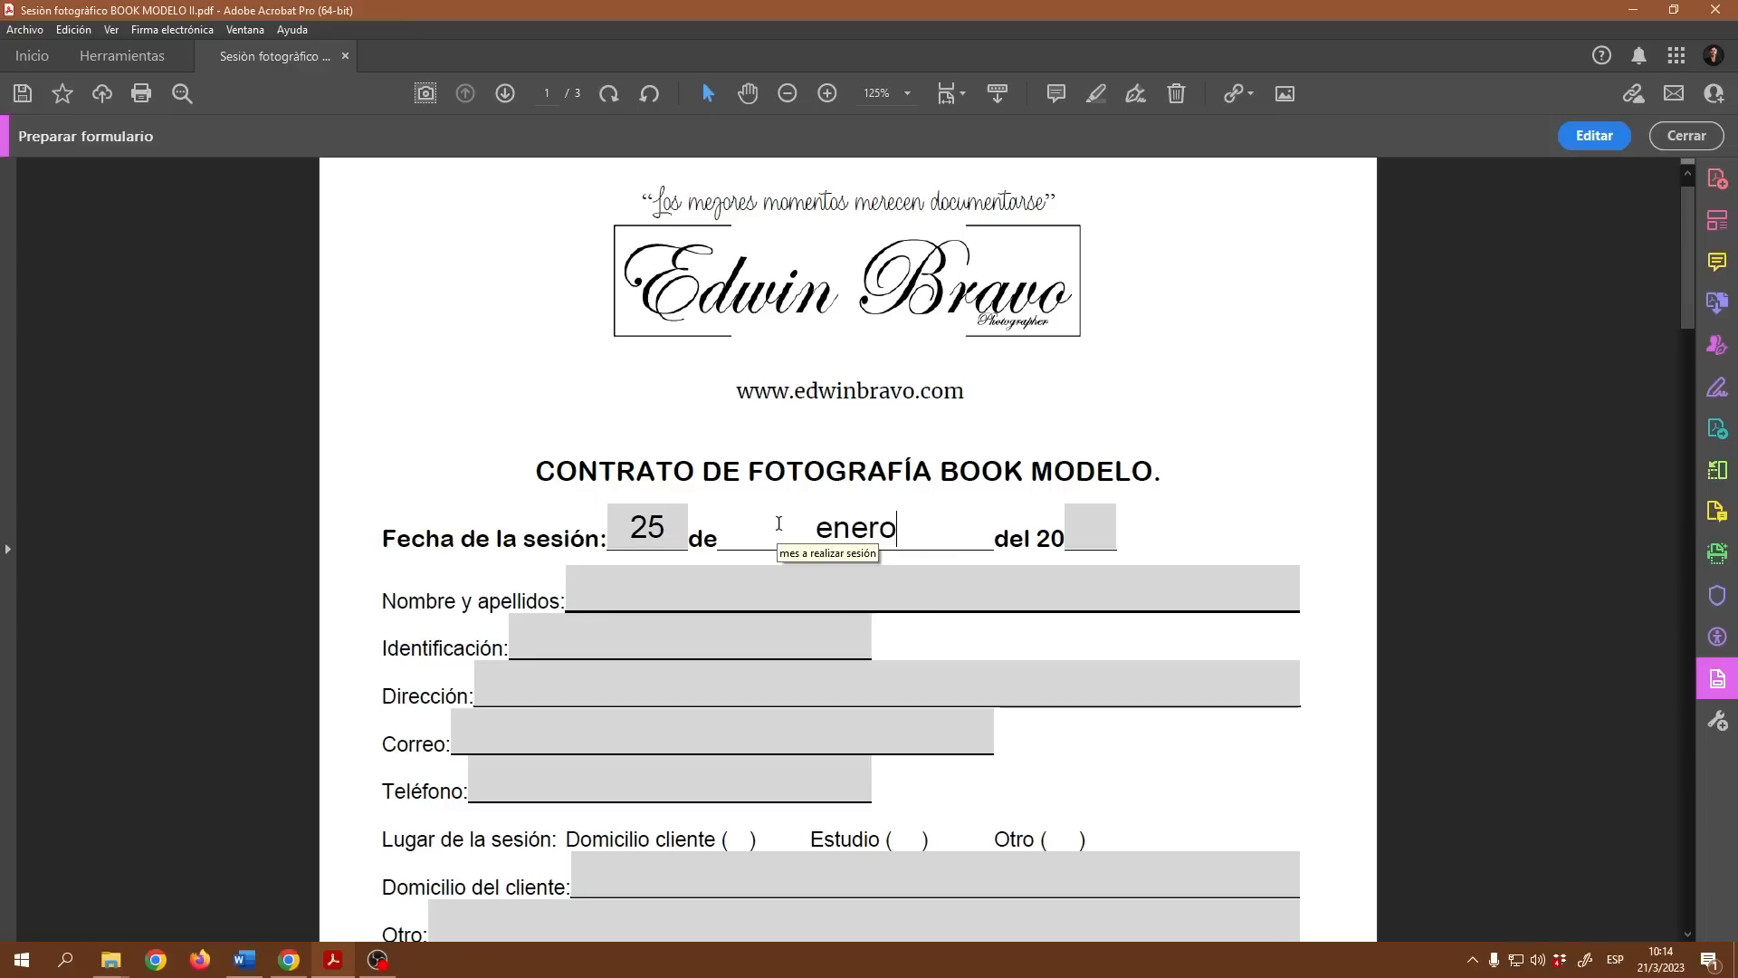
click(1080, 515)
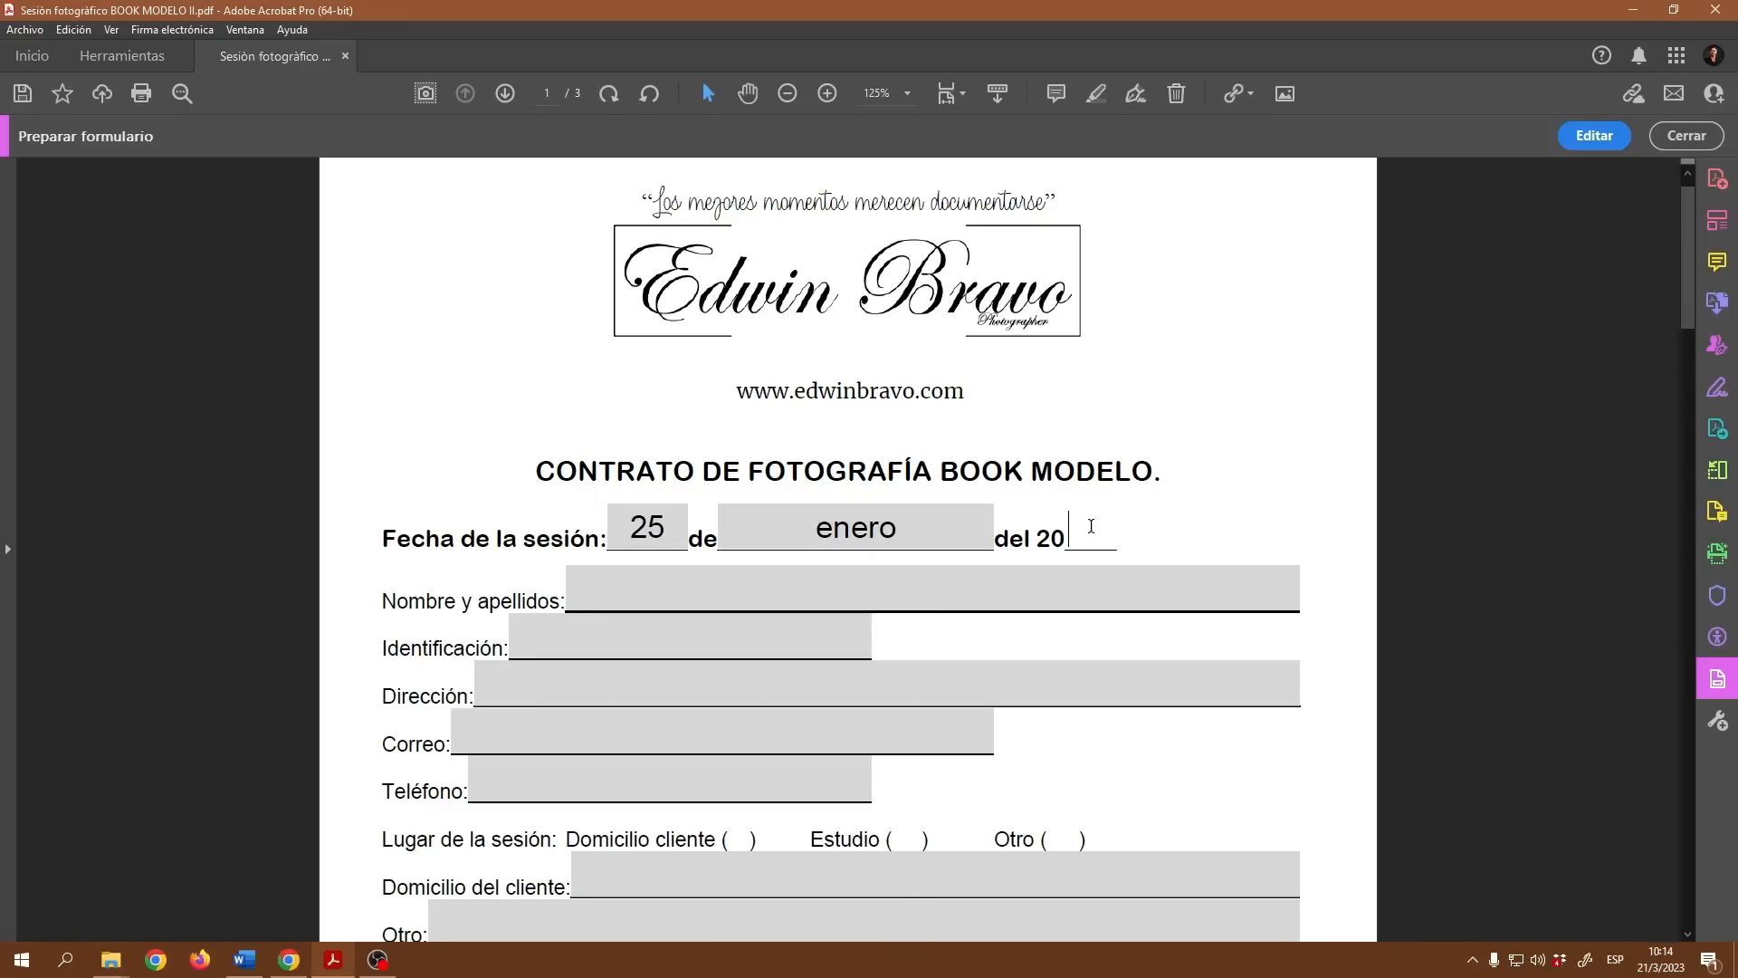
text(23)
click(1221, 524)
click(1582, 144)
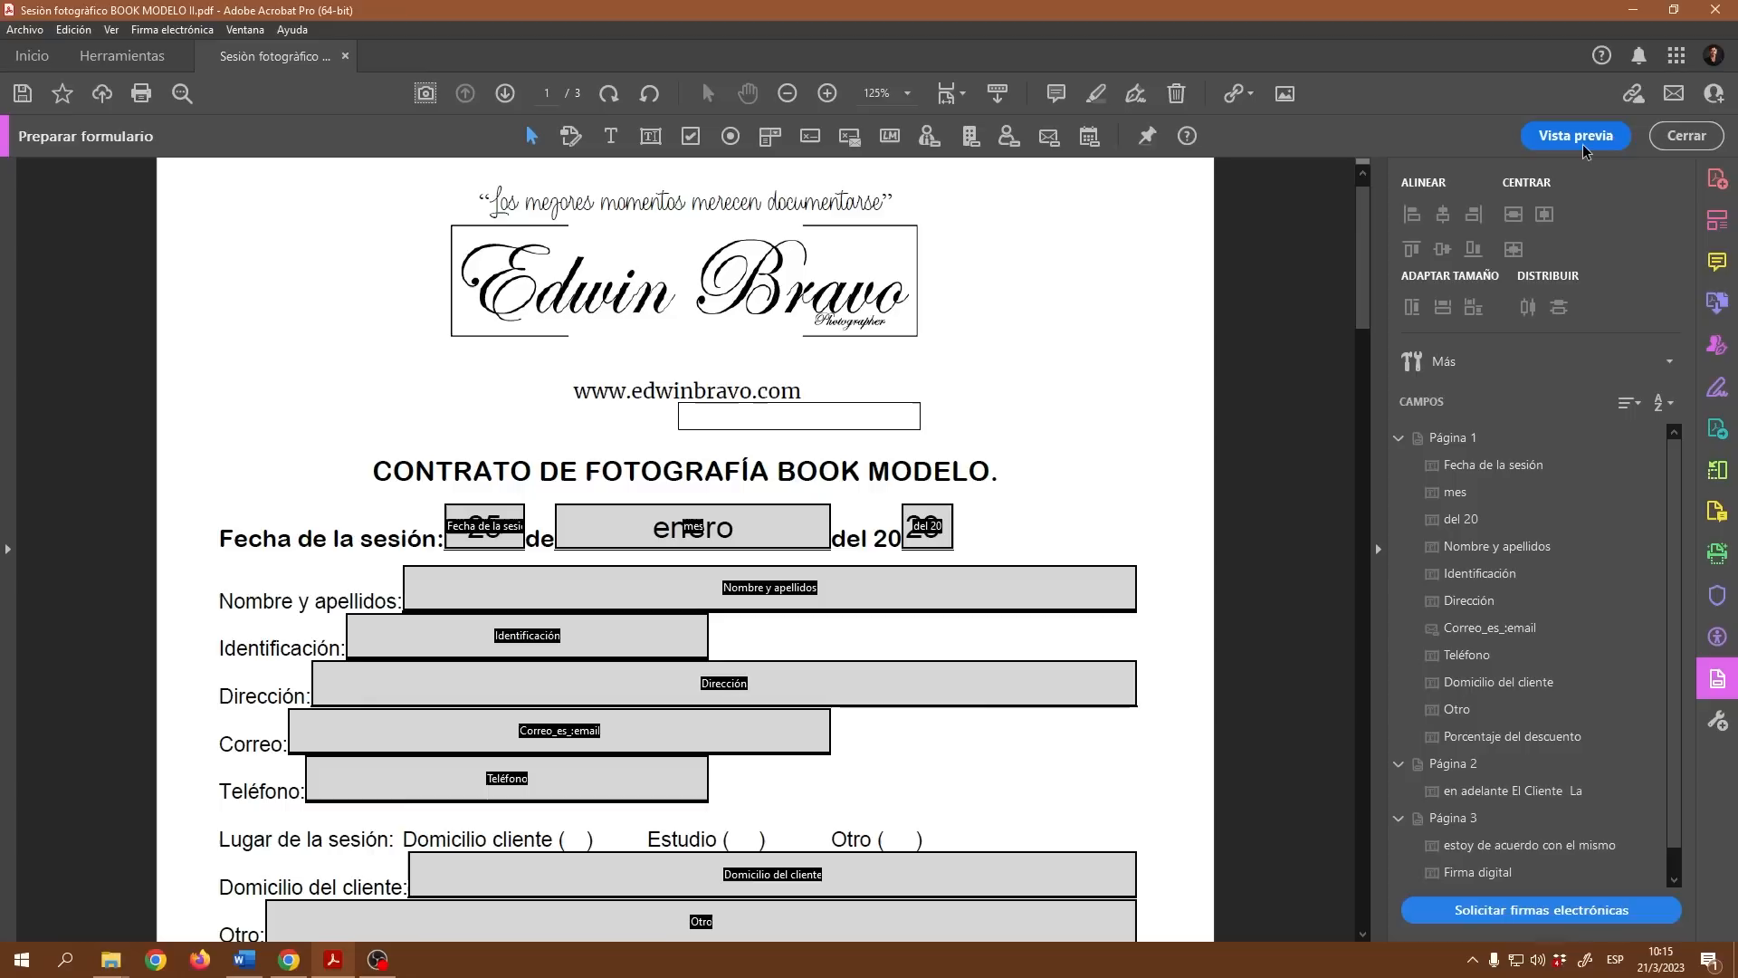
- Set the Fecha de la sesión day field's font size to 14 and close its properties
right_click(489, 525)
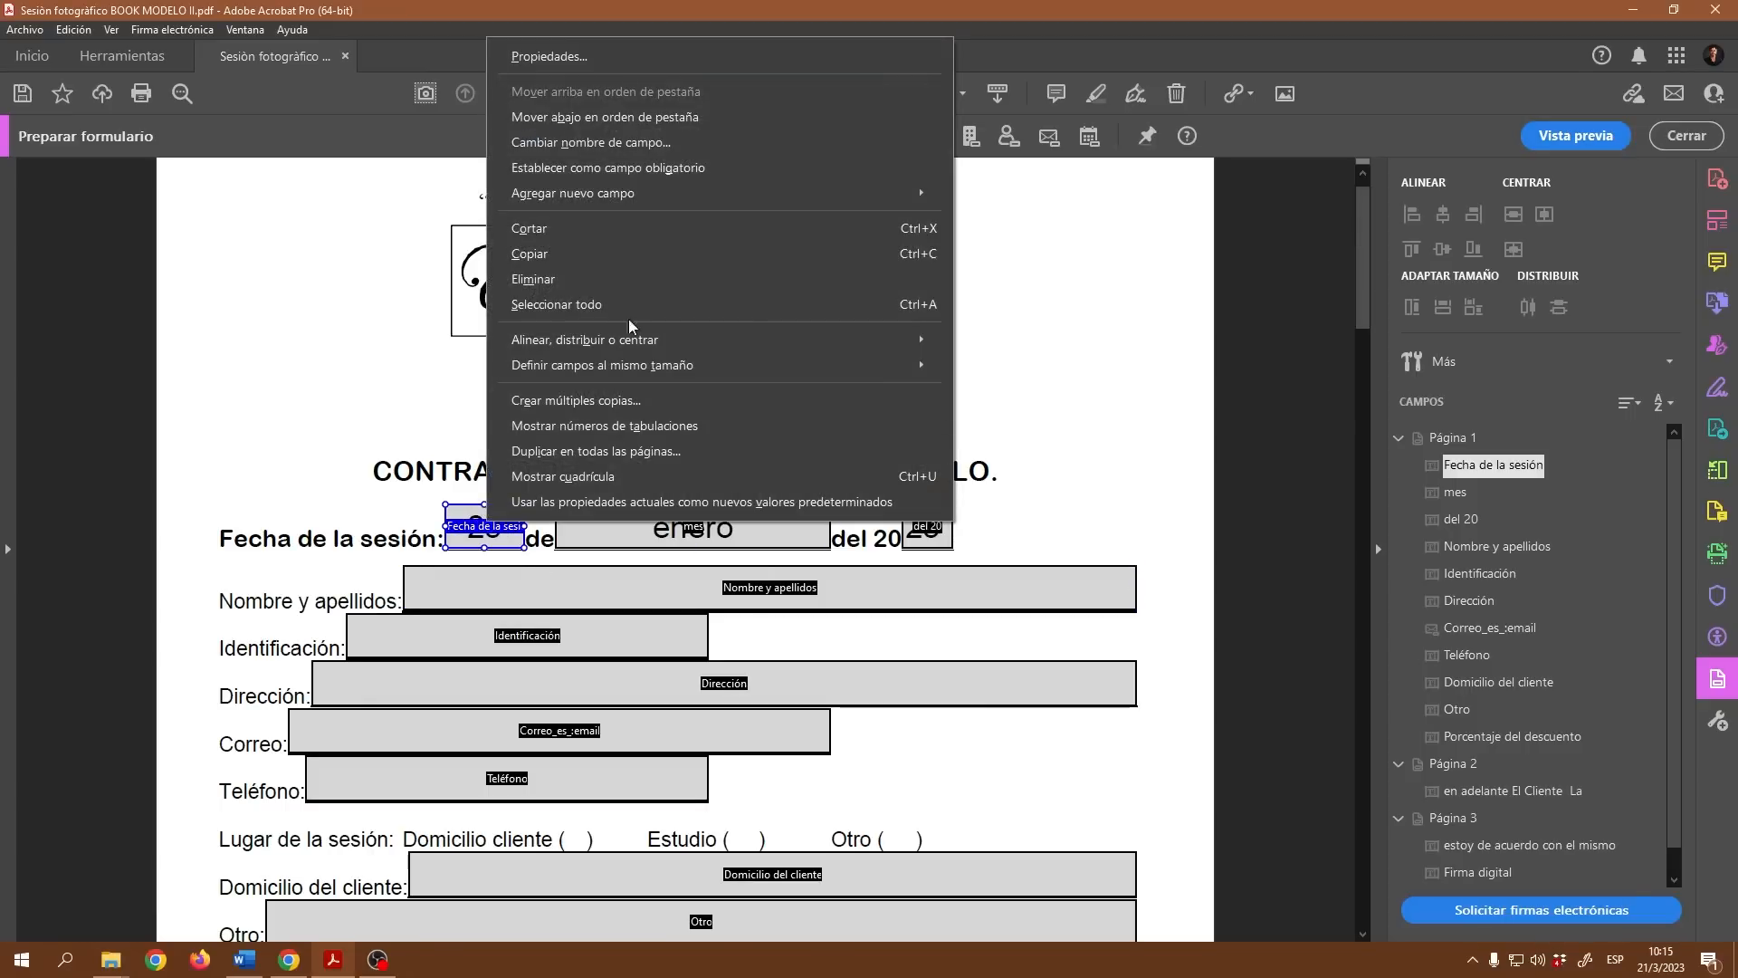
click(581, 62)
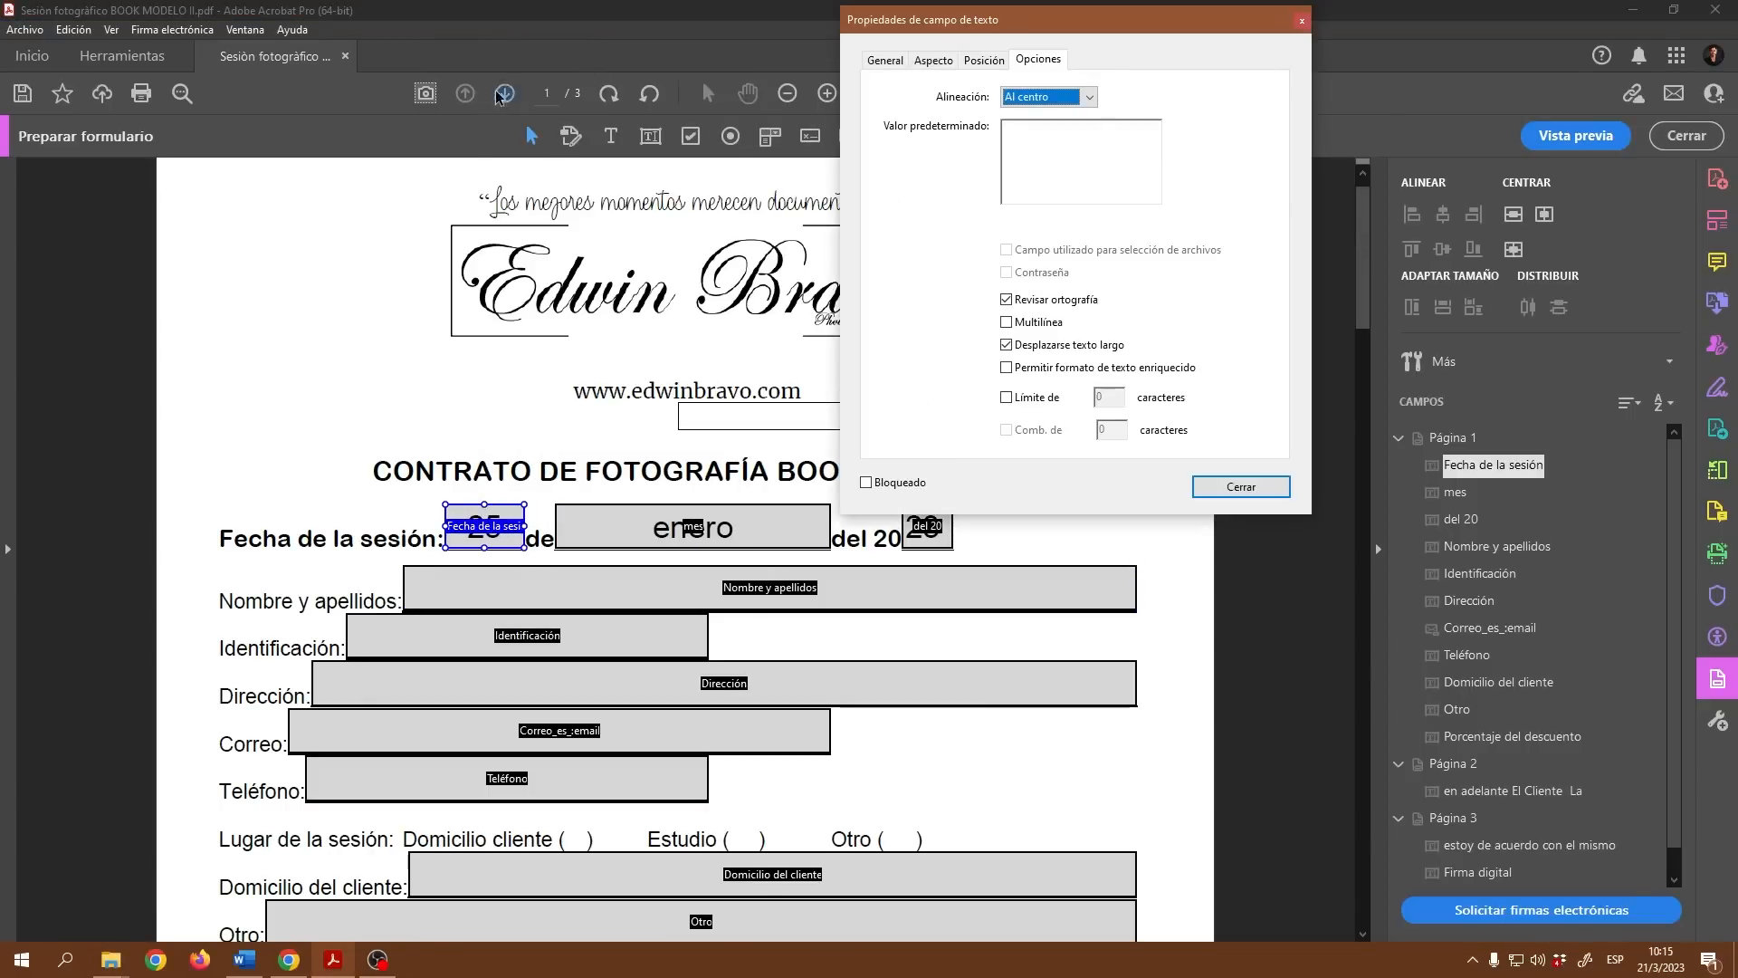
click(935, 60)
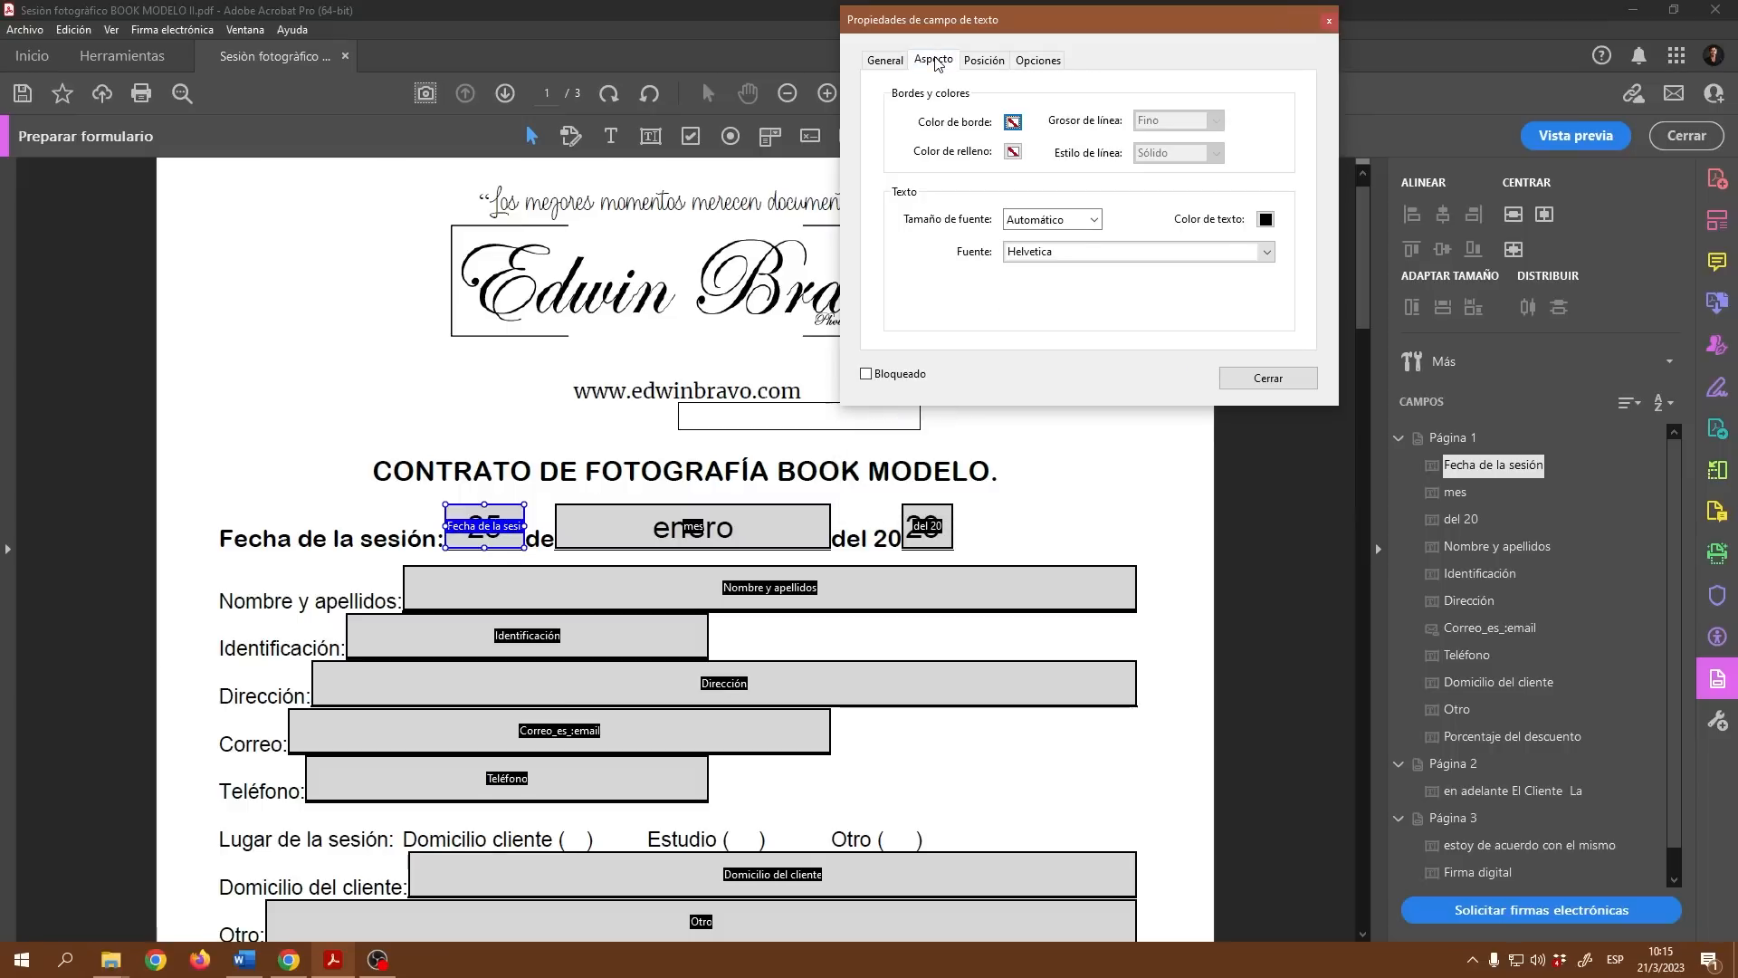
click(1094, 220)
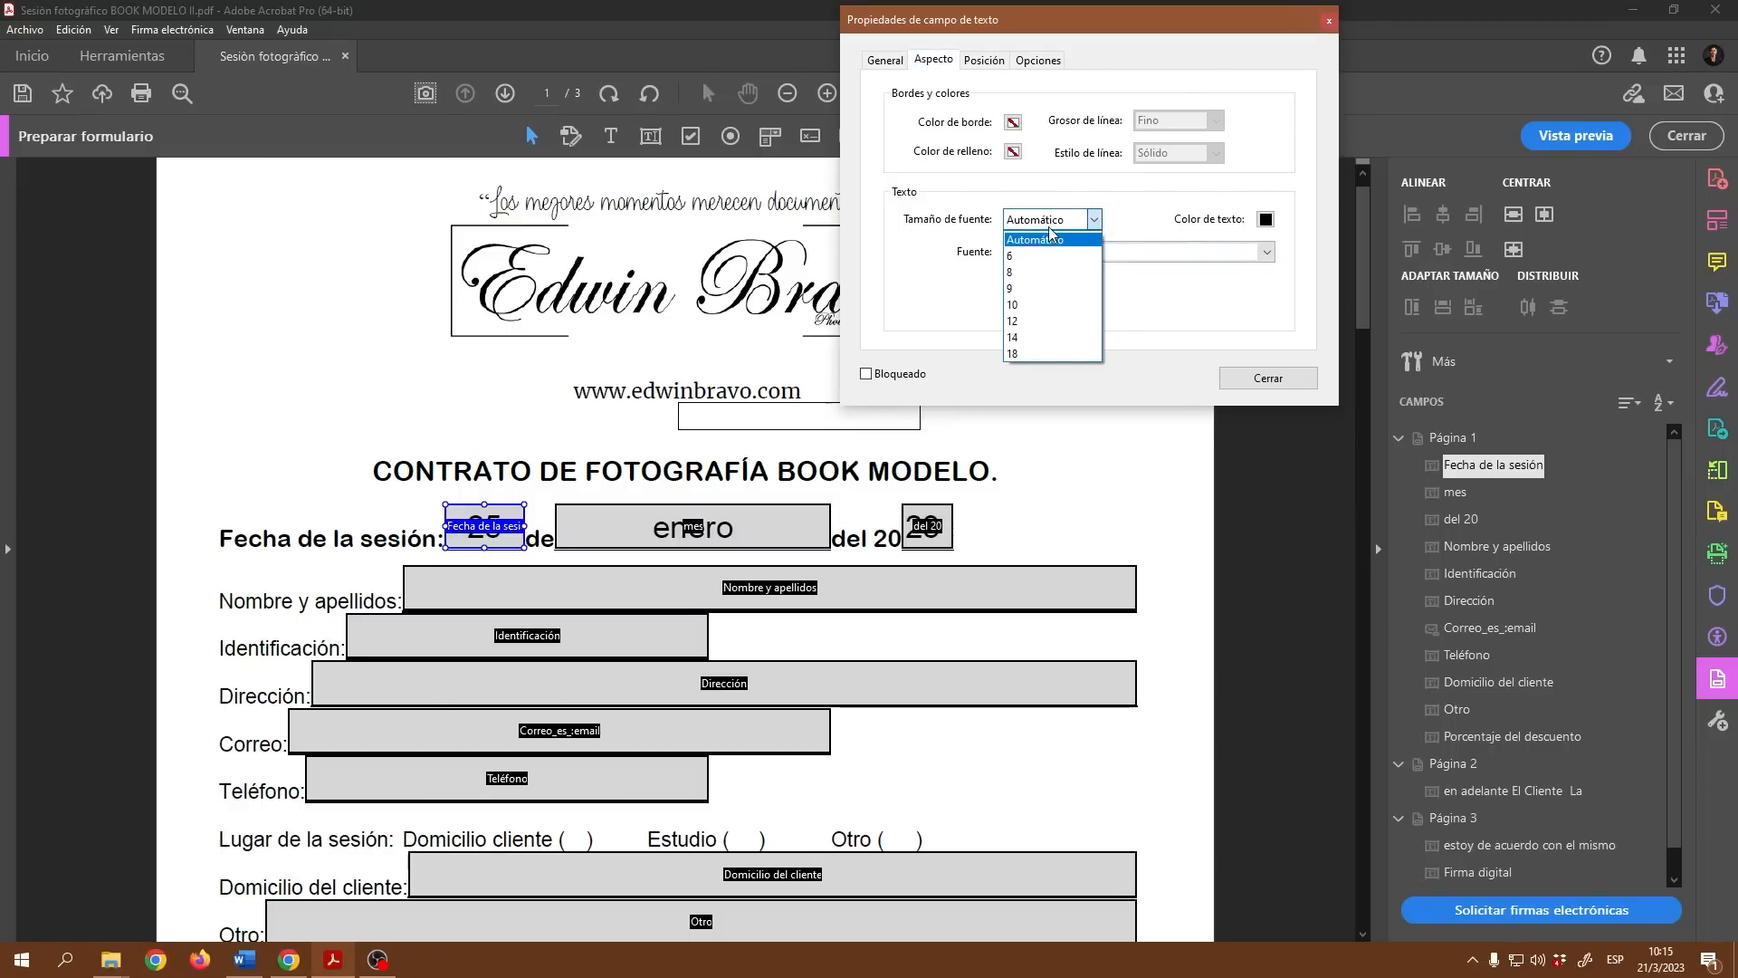
click(1020, 337)
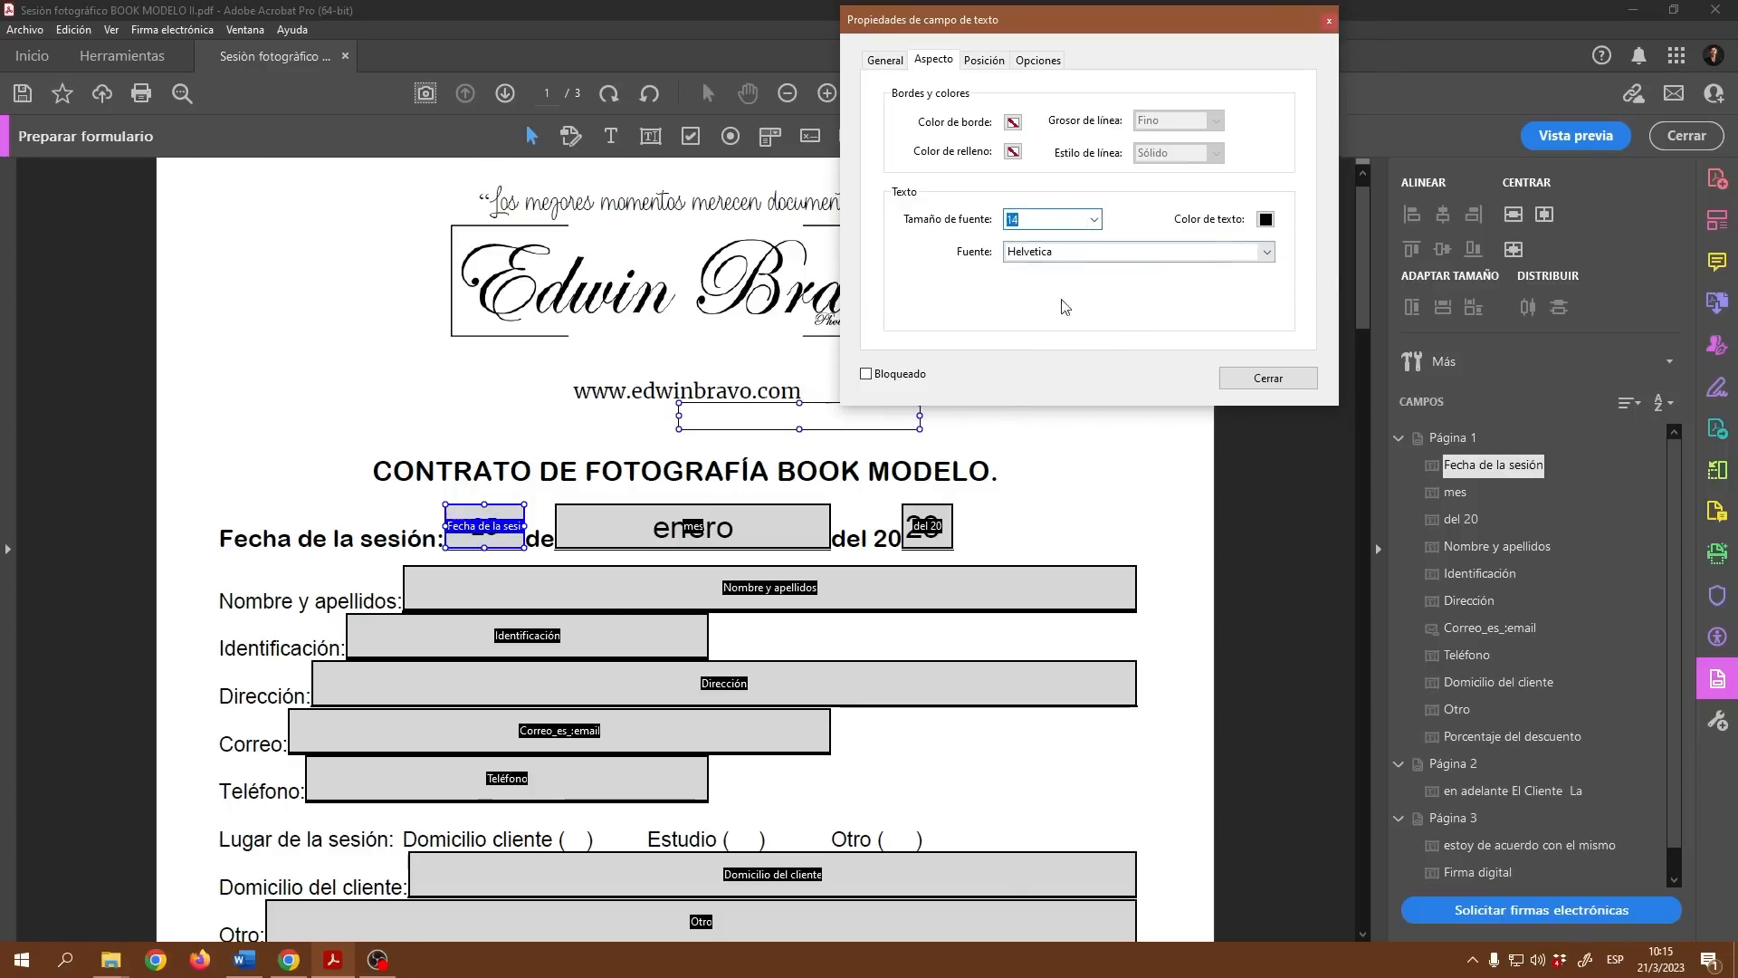
click(1286, 381)
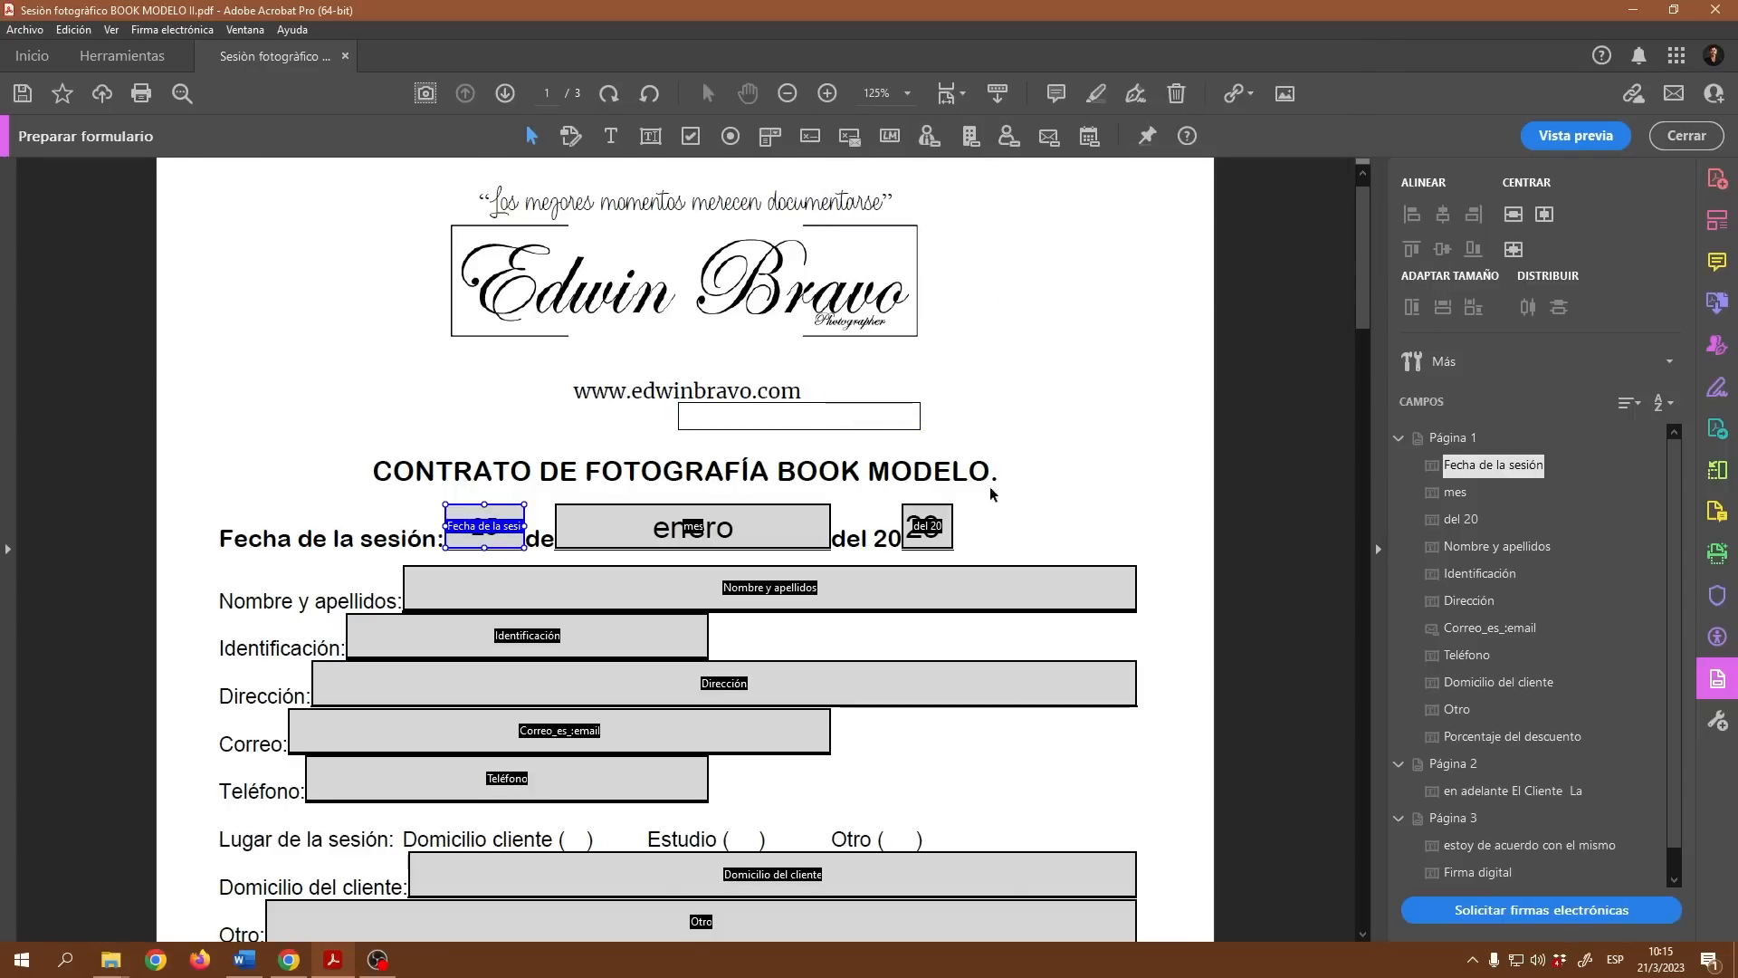
click(761, 521)
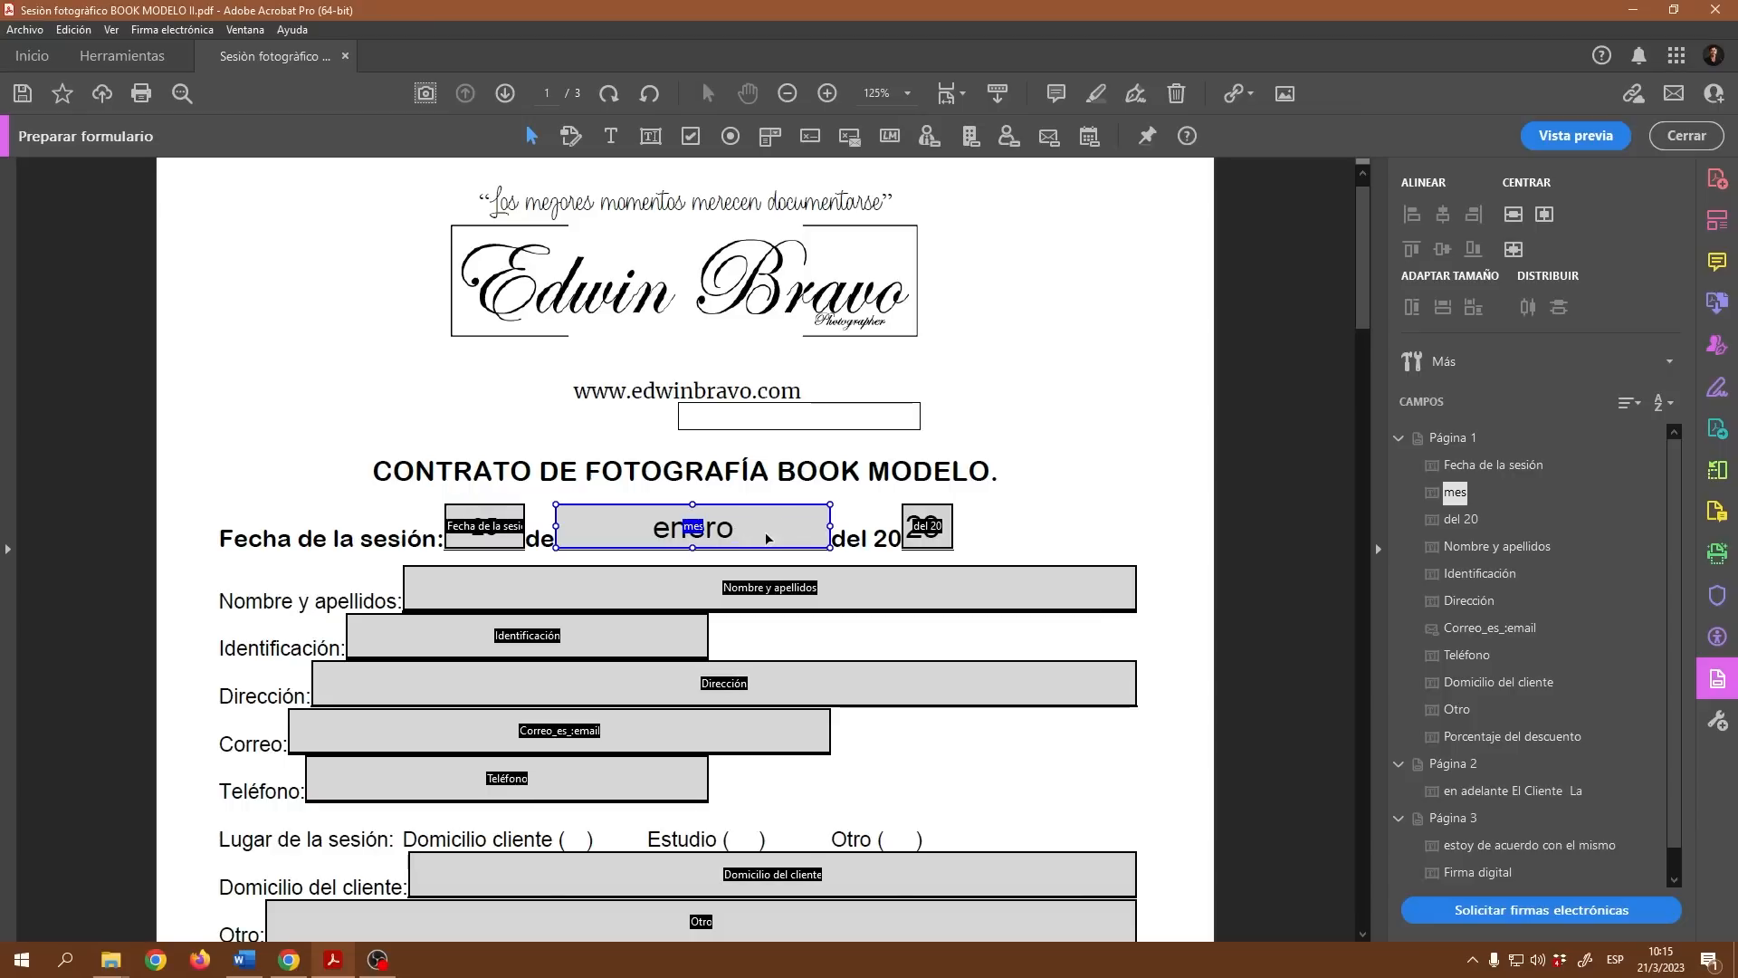
right_click(747, 524)
click(965, 529)
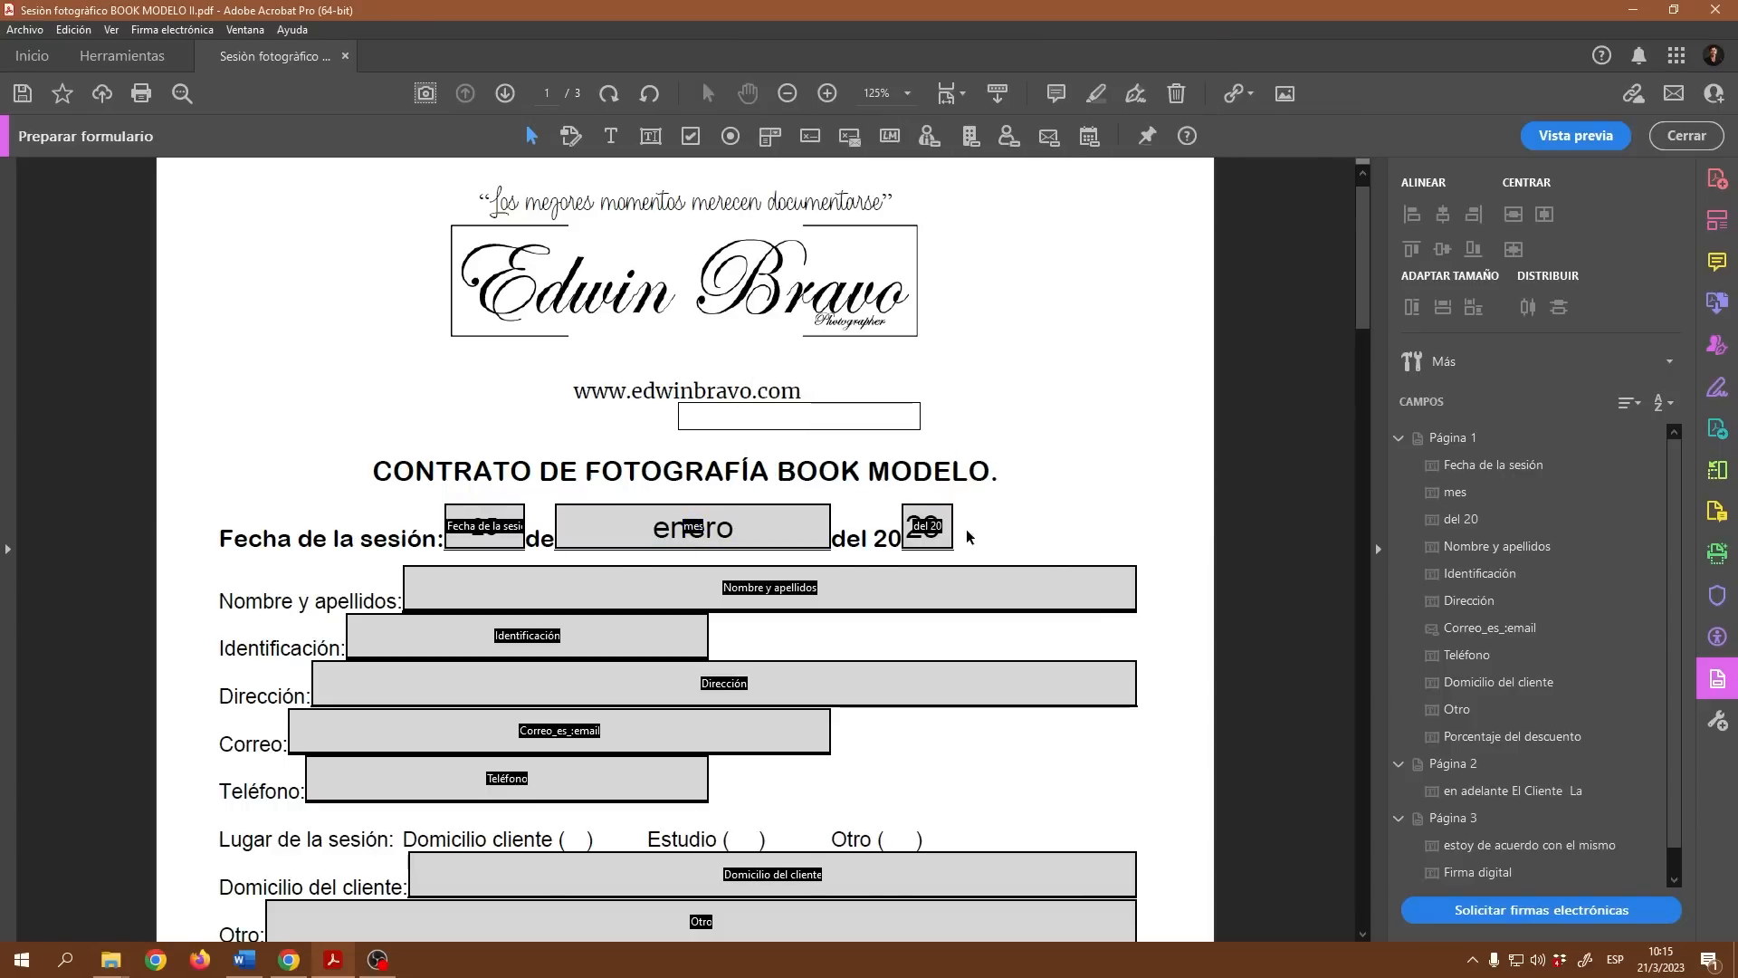
- Set the font size of the session date's year field ("del 20") to 14
right_click(930, 533)
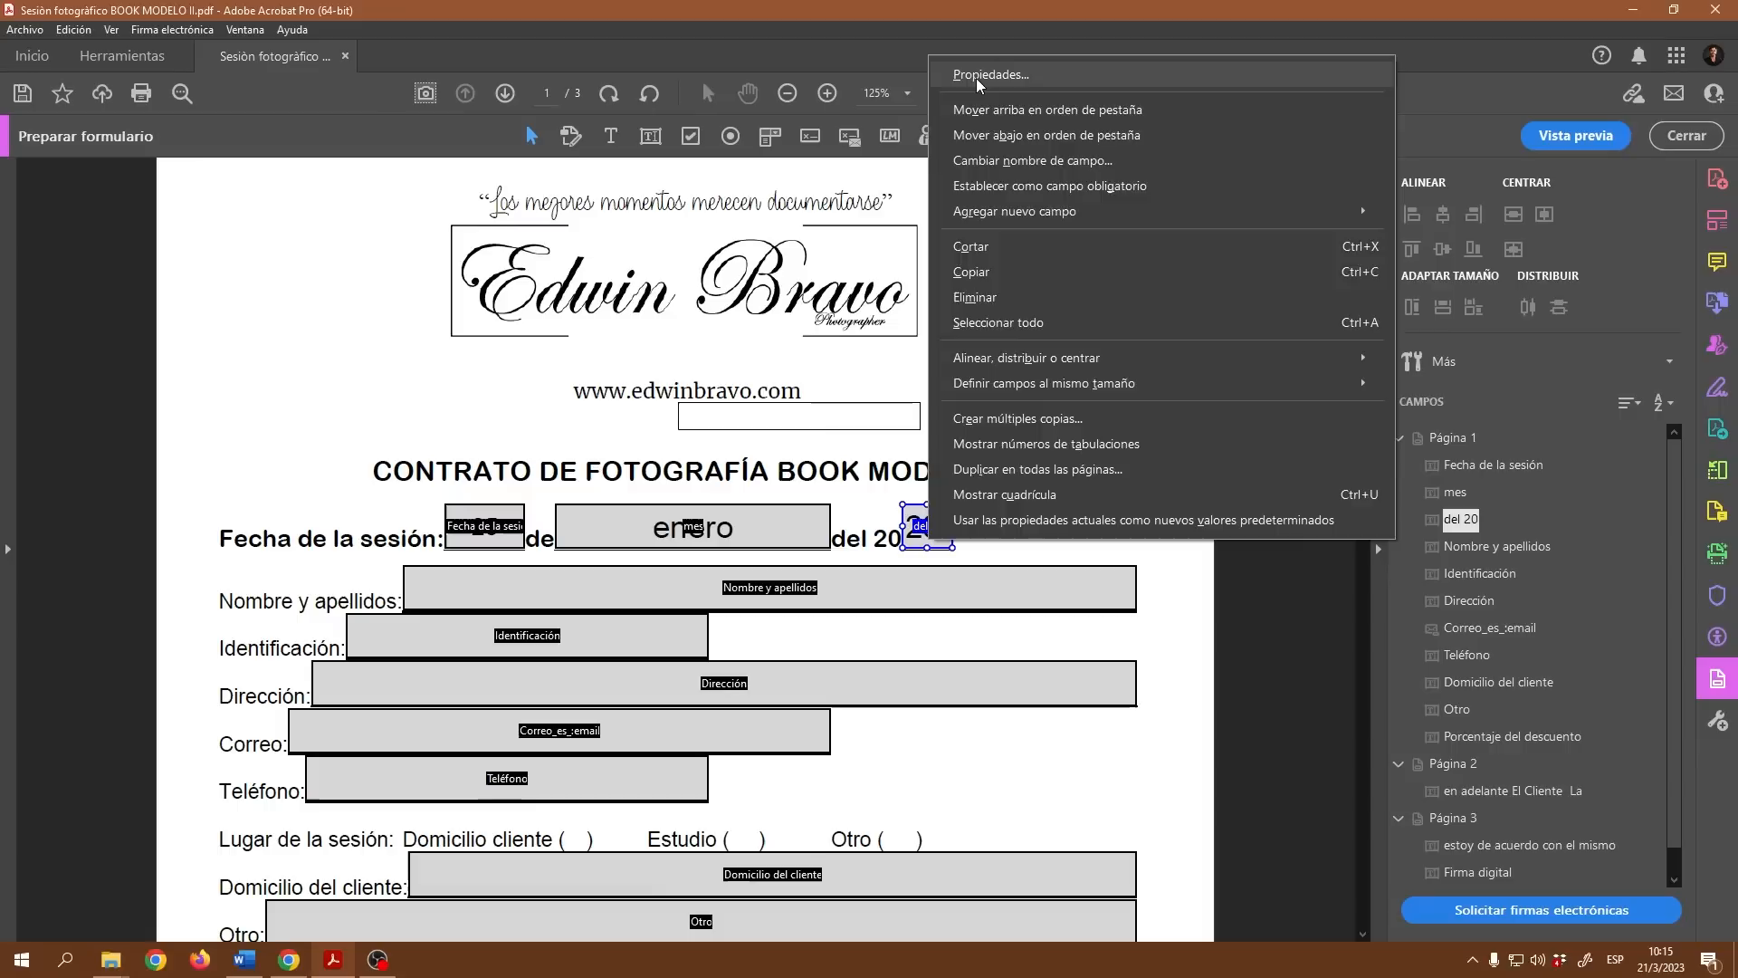
click(965, 73)
click(1050, 219)
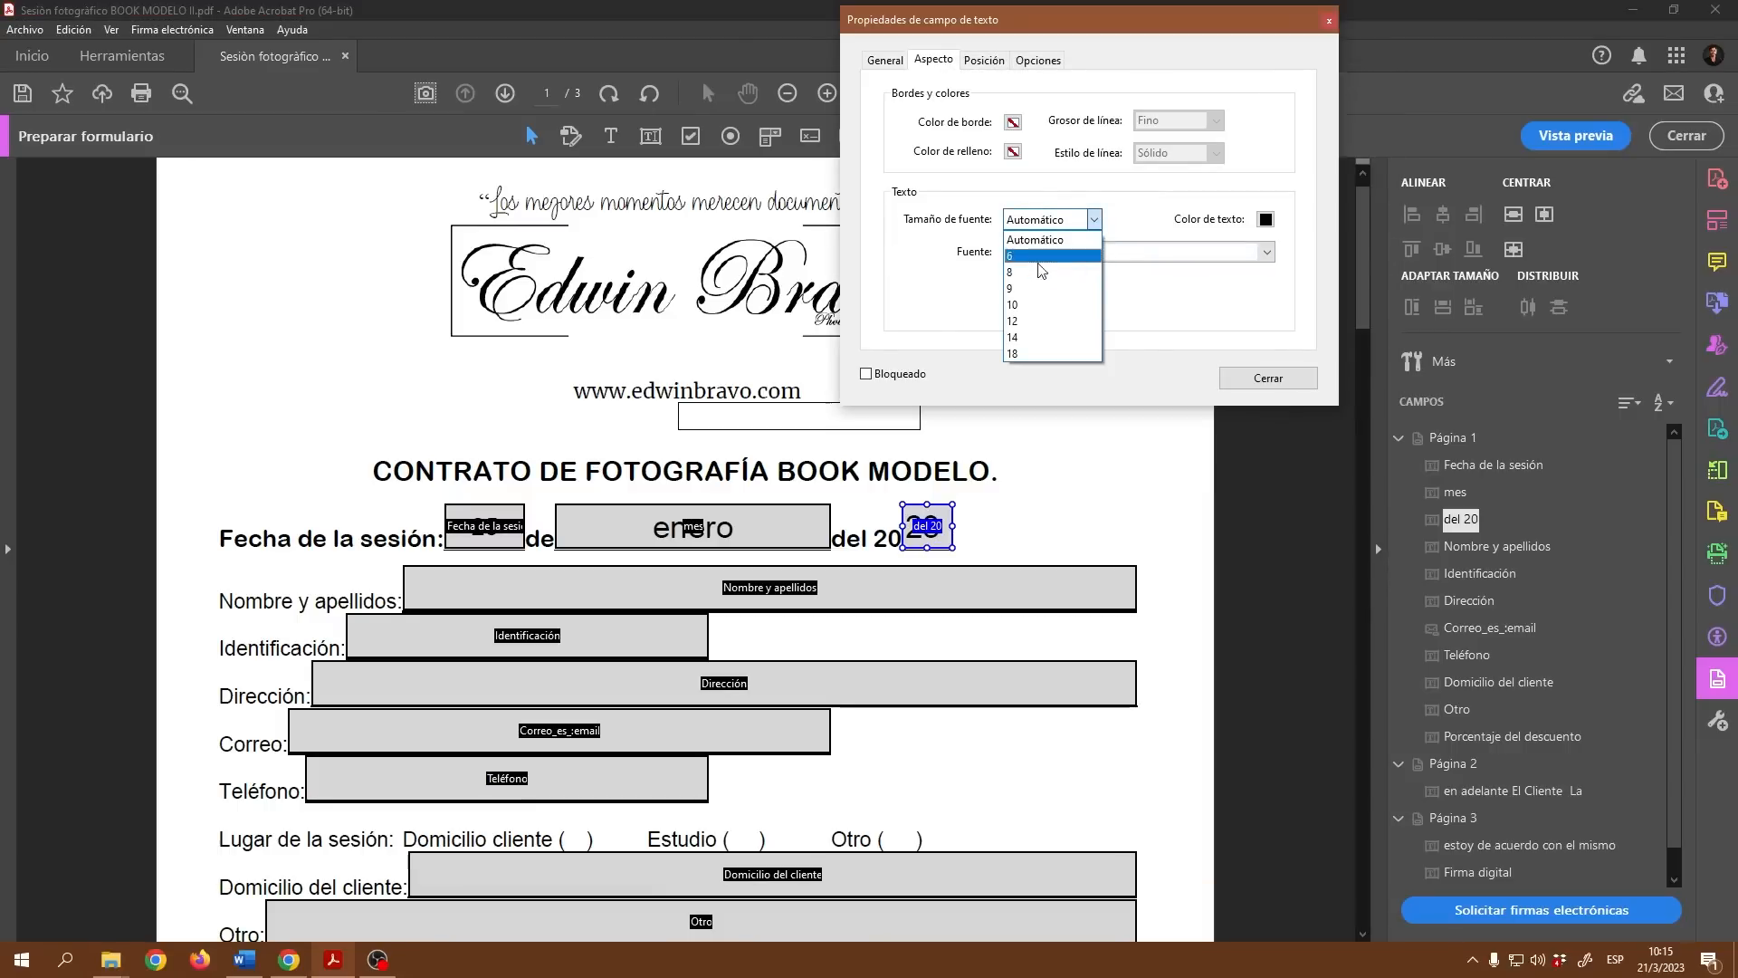
click(1023, 320)
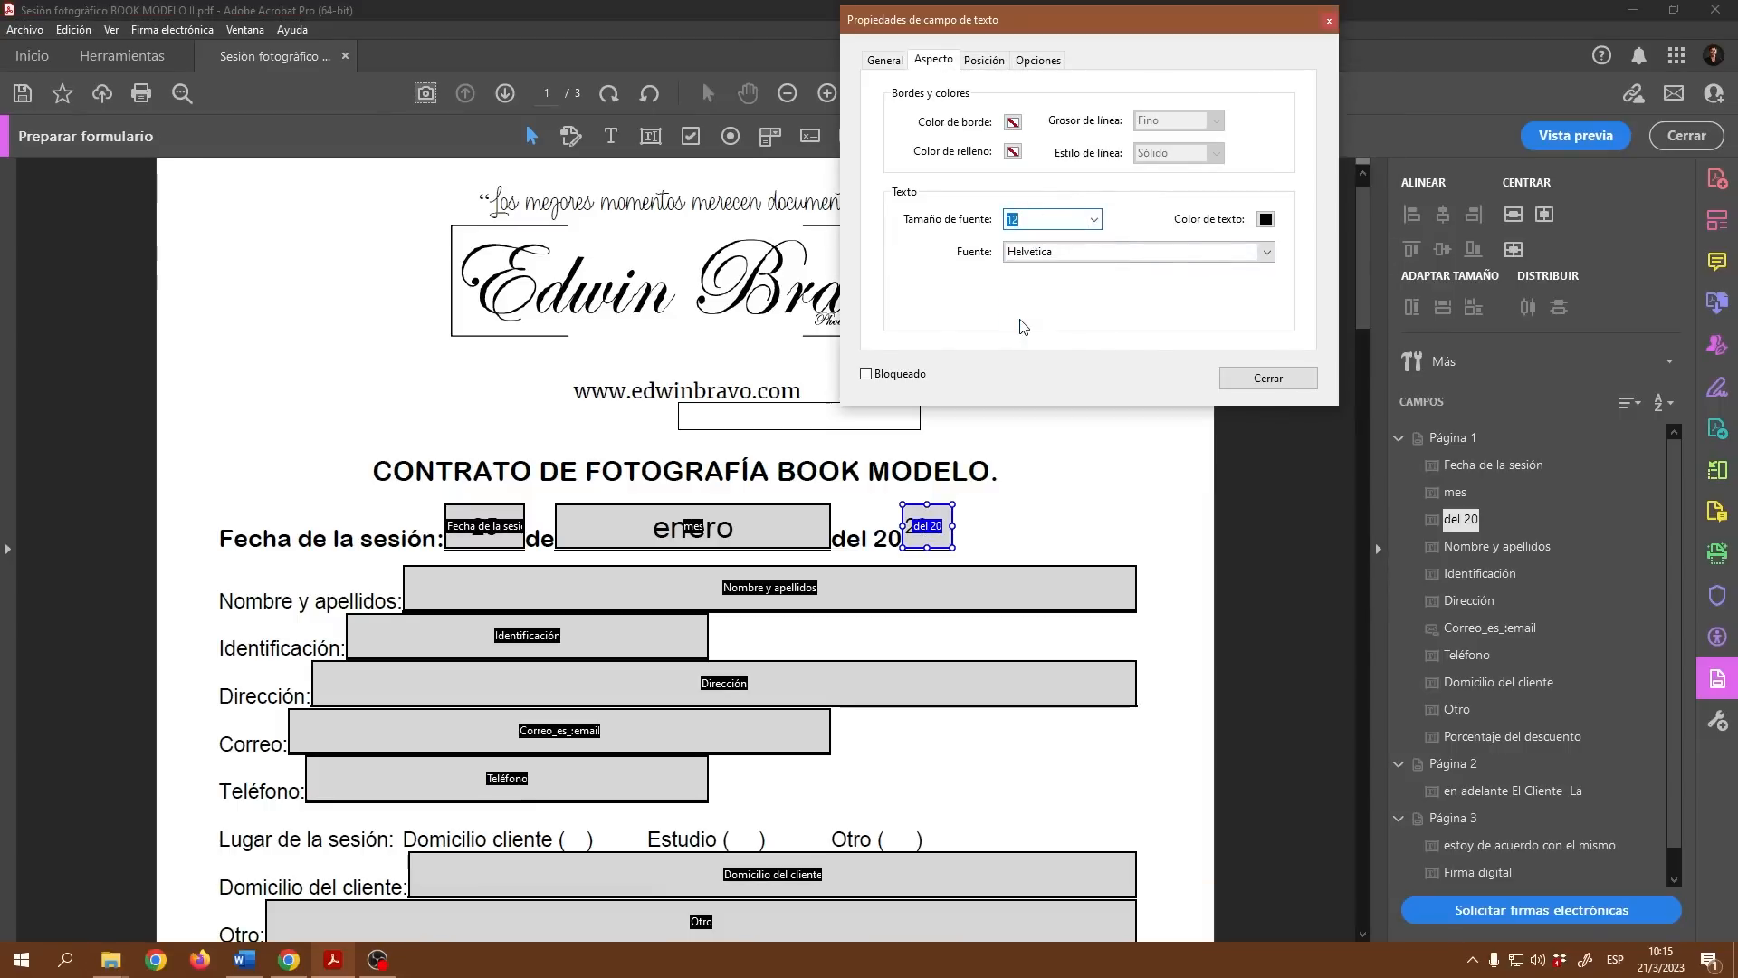
click(1033, 221)
click(1094, 219)
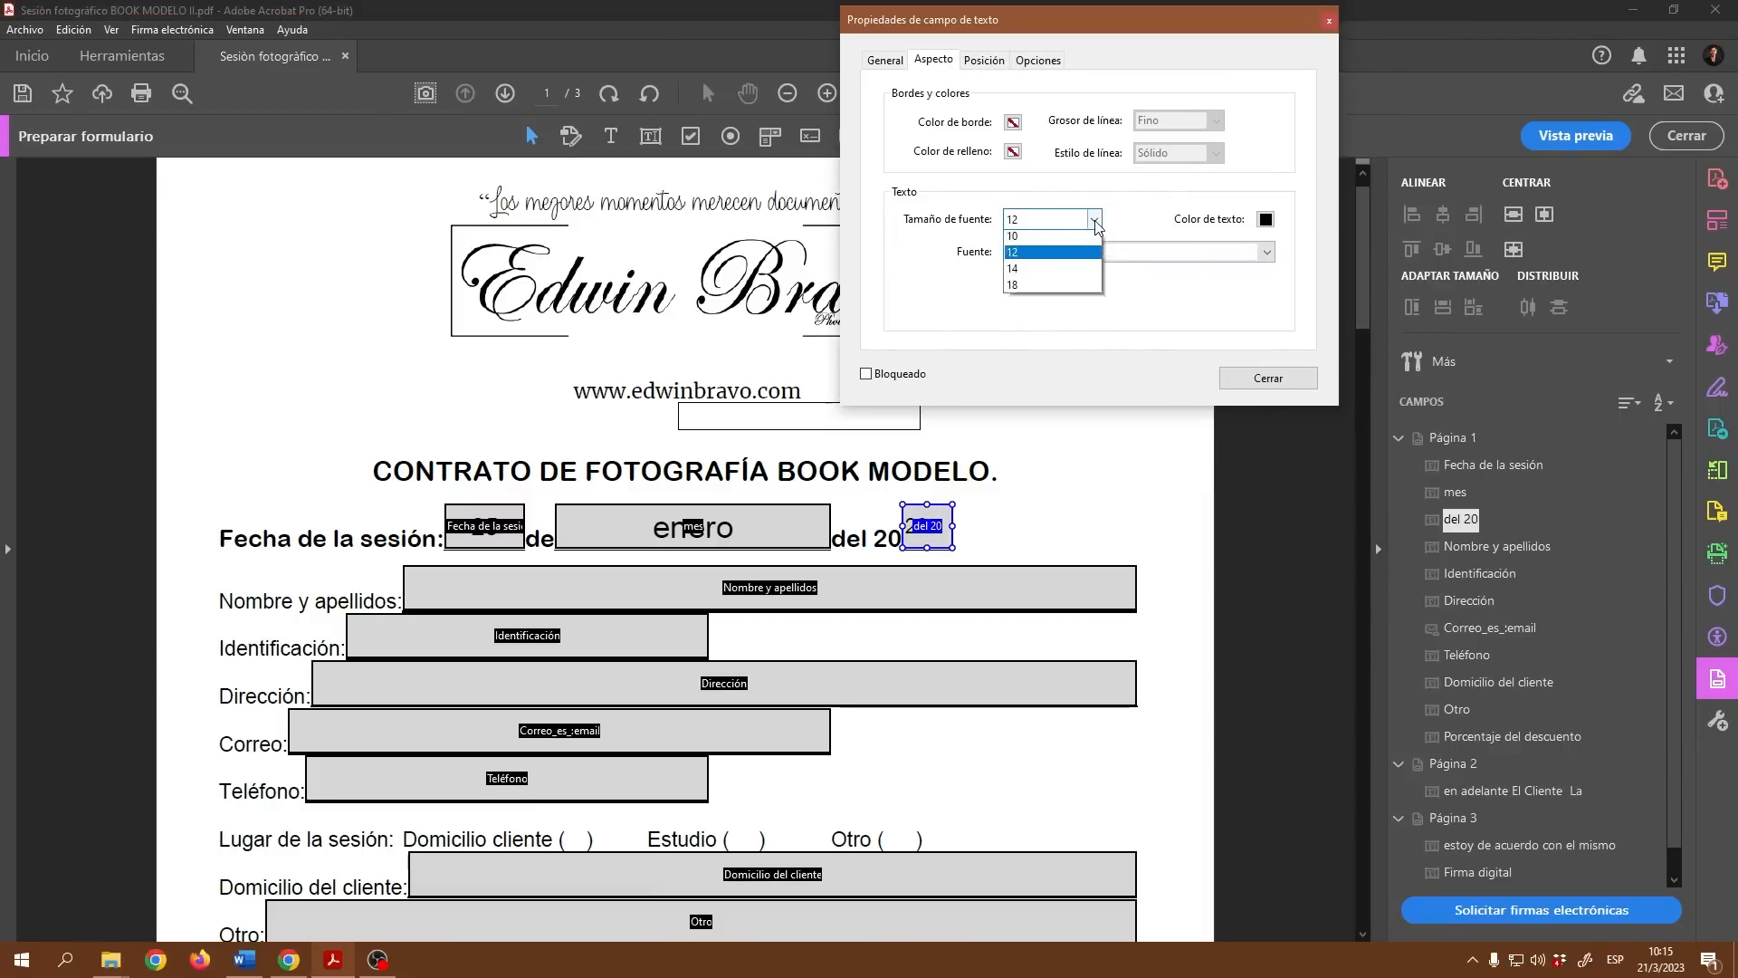
click(1032, 338)
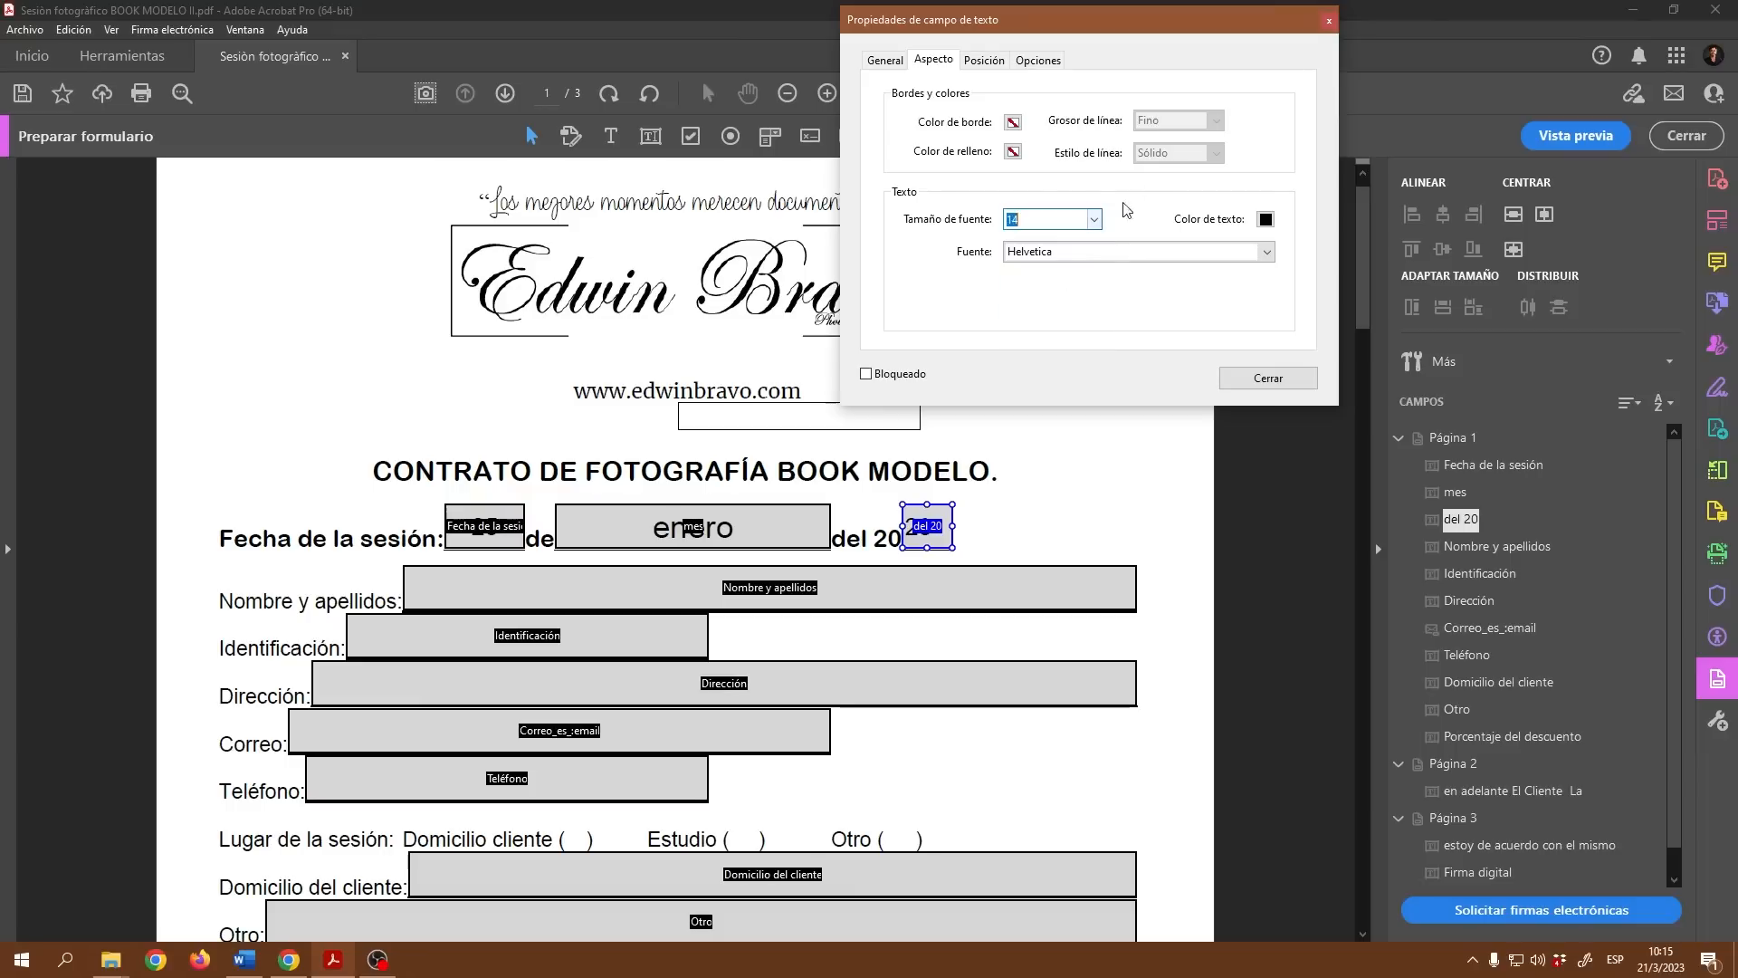
- Set the "del 20" year field's text alignment to "Al centro", check its position and appearance settings, and close its properties
click(1038, 61)
click(1090, 98)
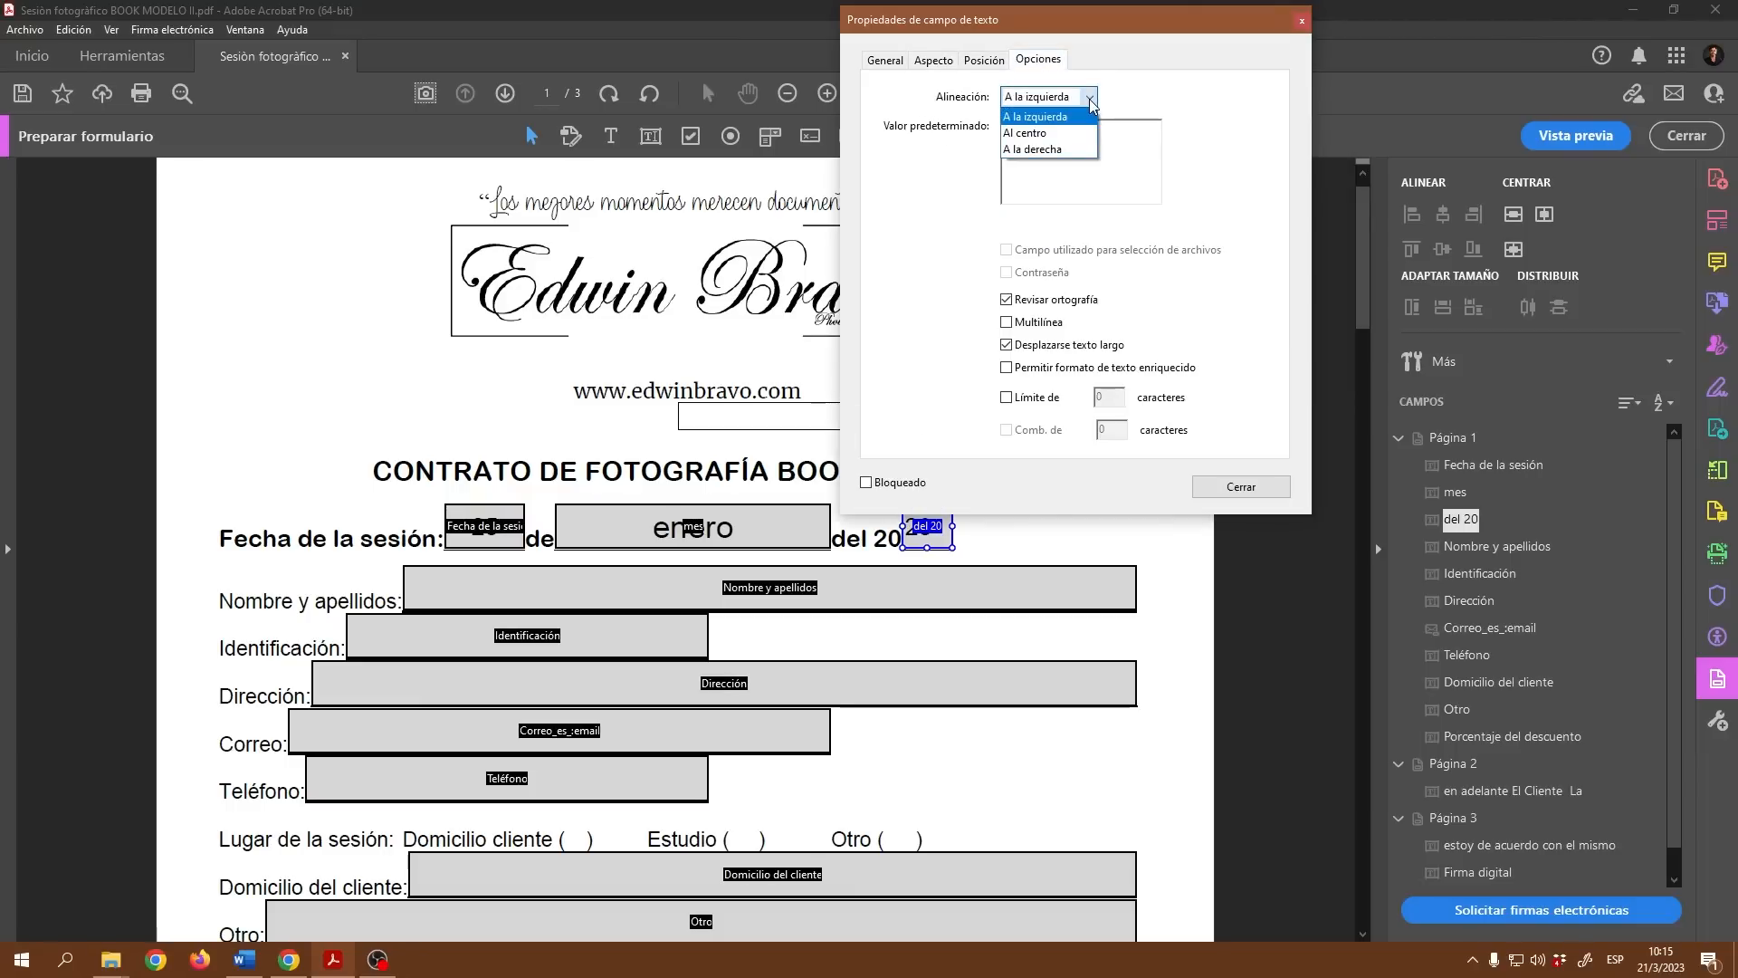
click(1025, 133)
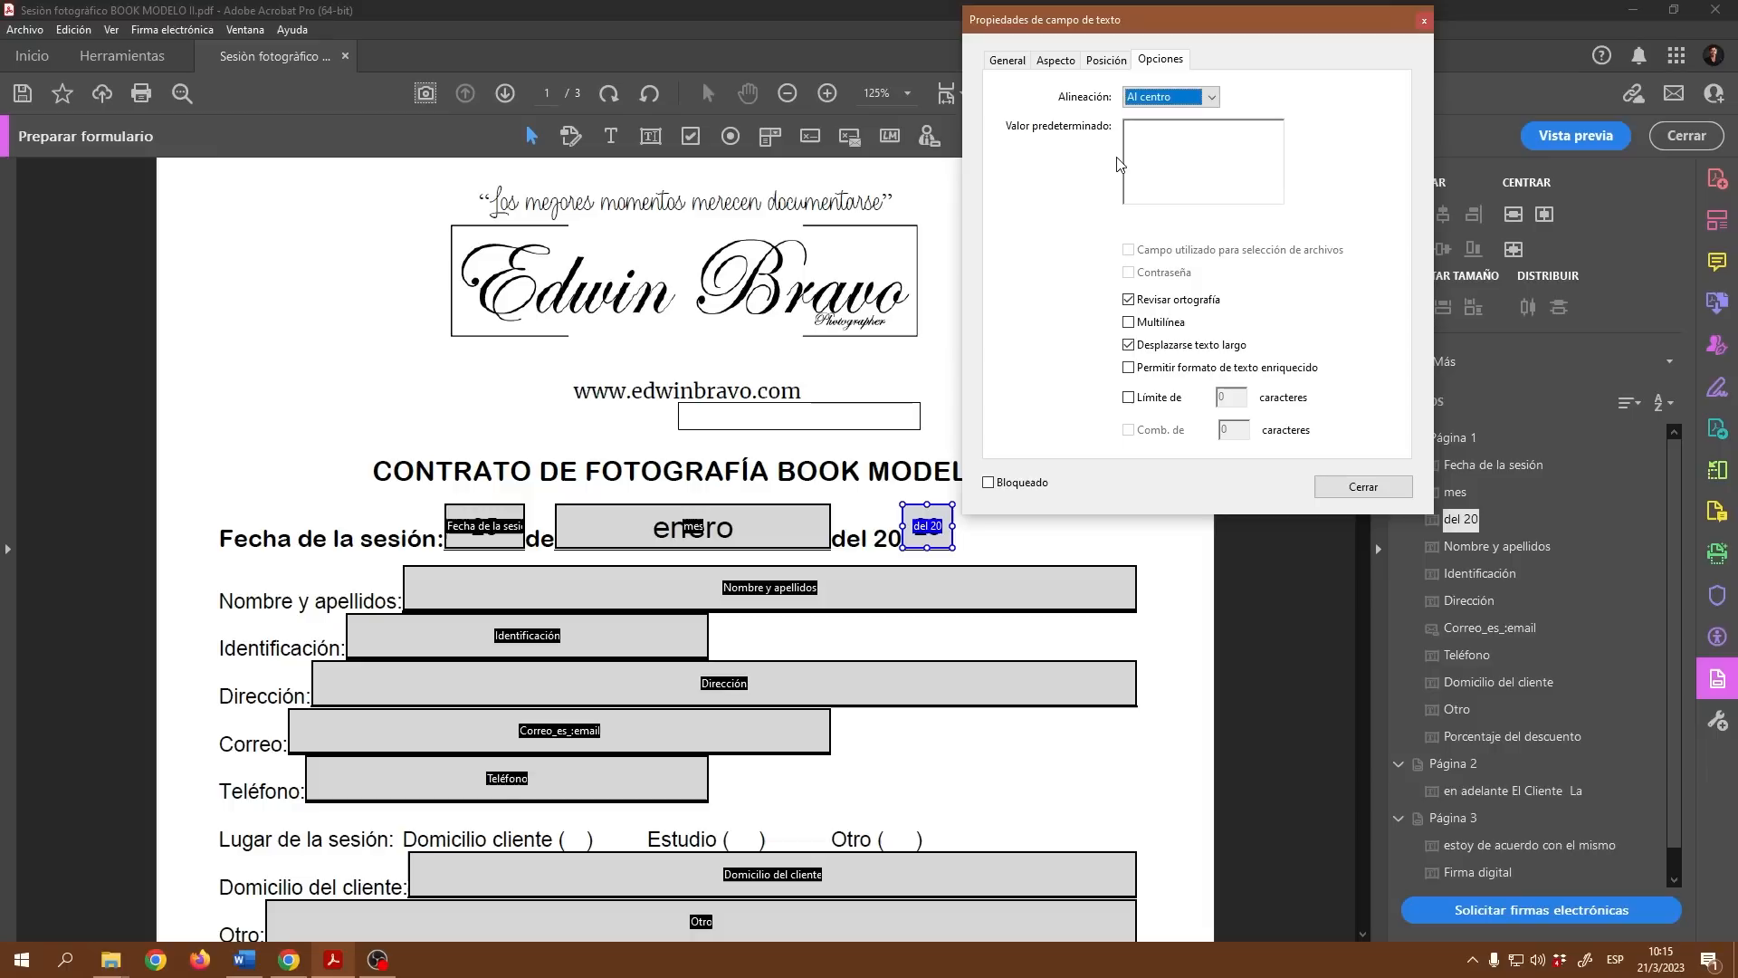
click(1105, 60)
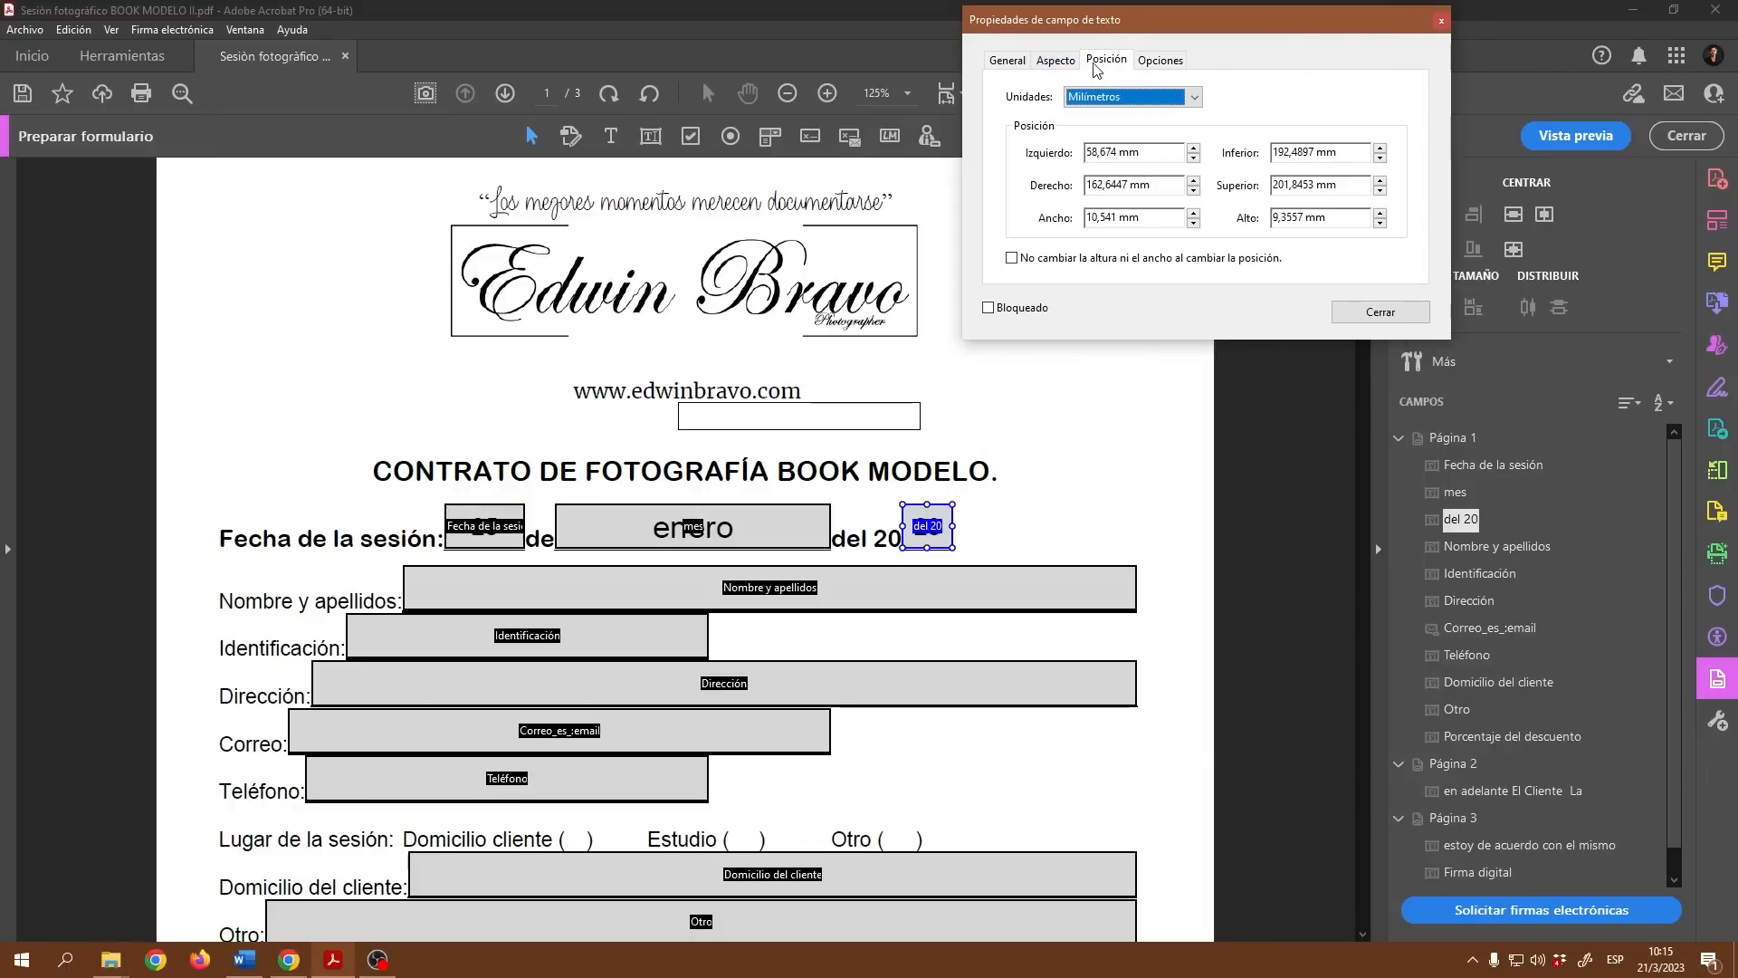
click(1054, 61)
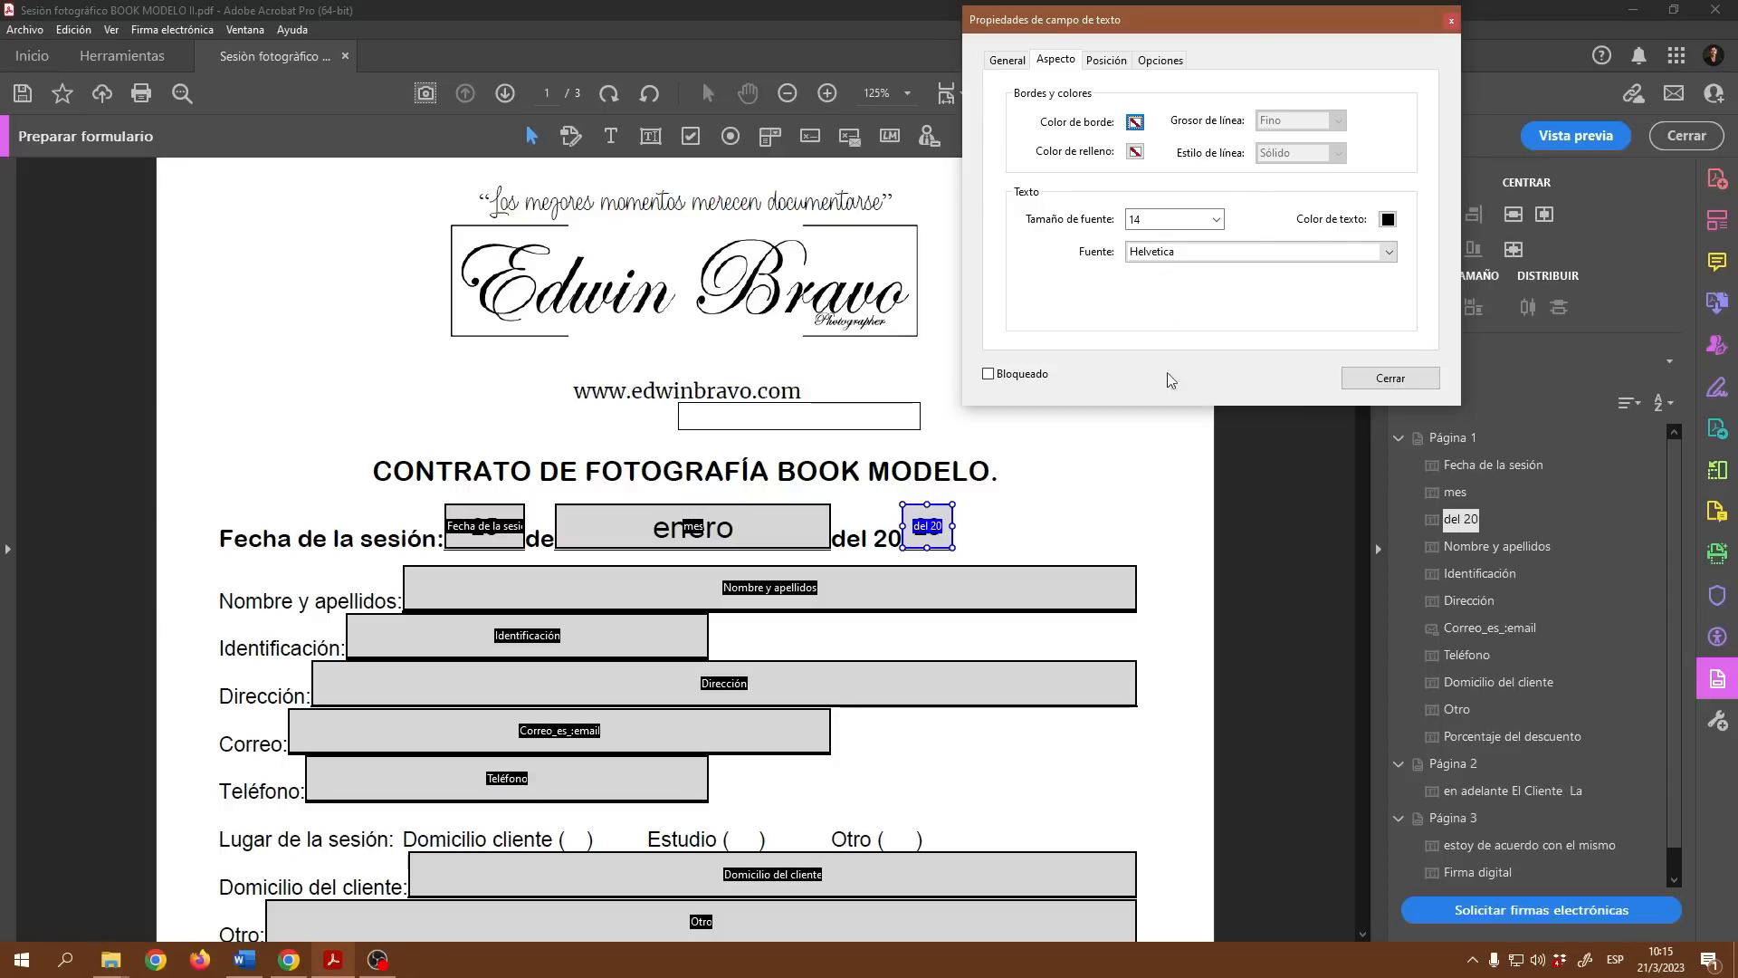
click(1385, 378)
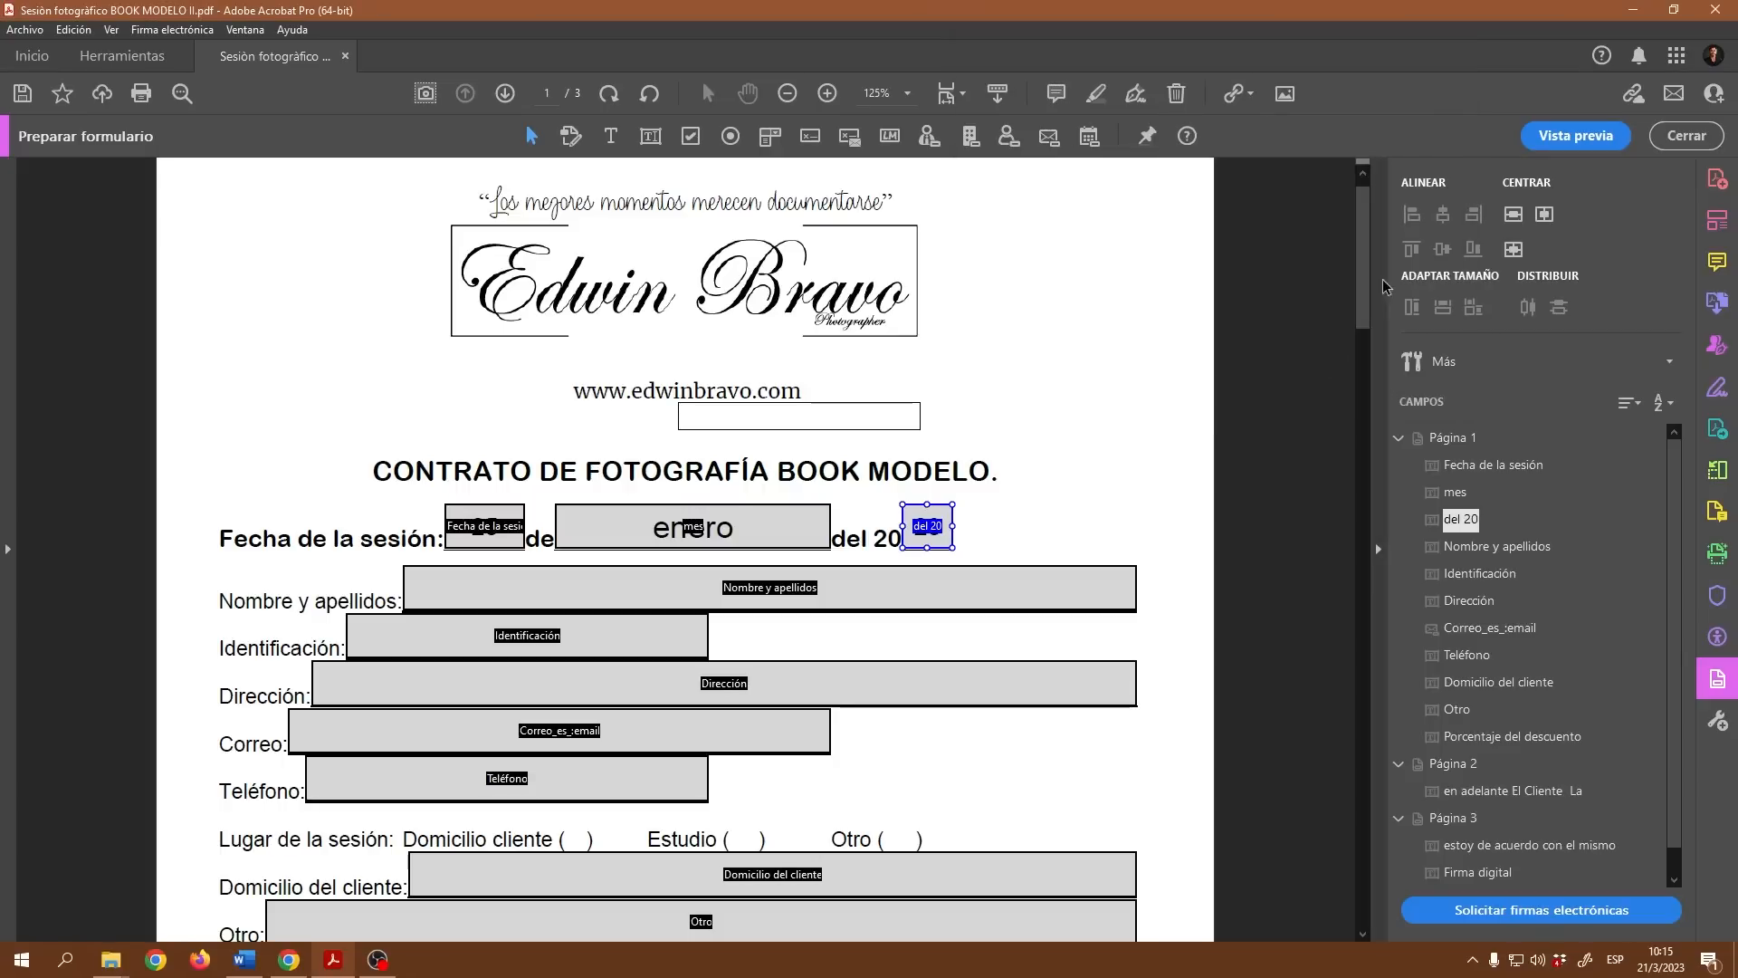
- Preview the form, clear the session date's year and day entries, and return to form editing
click(1575, 135)
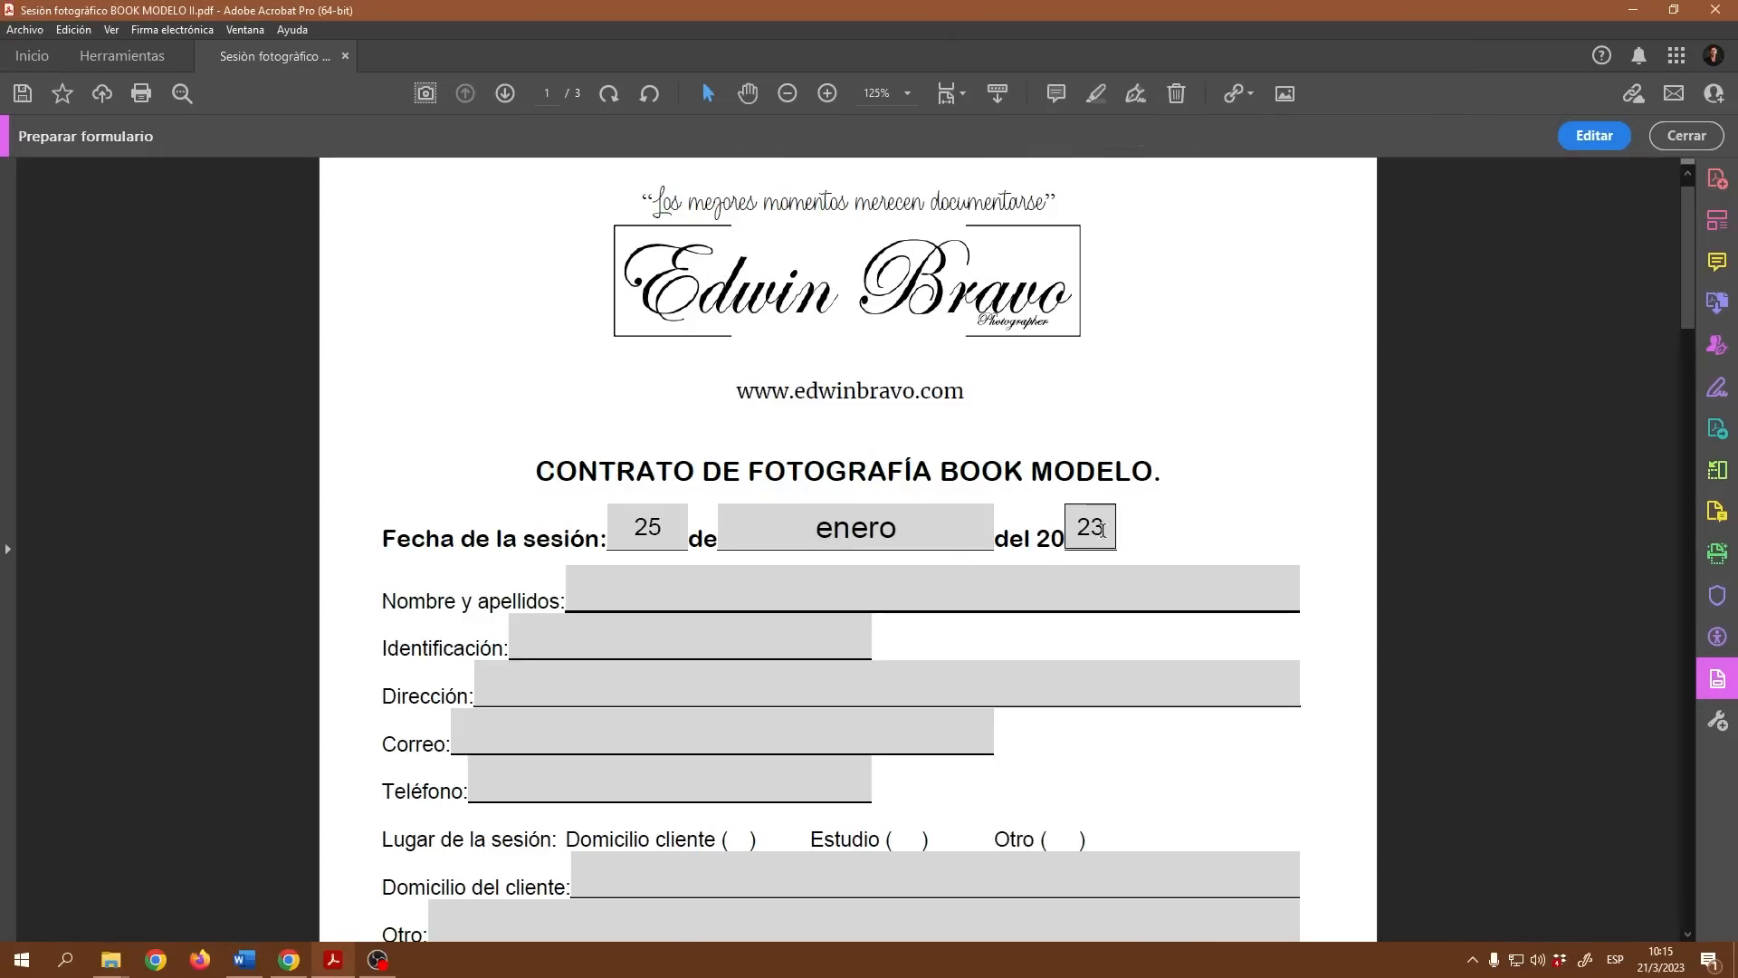
click(1113, 526)
key(BackSpace)
key(BackSpace)
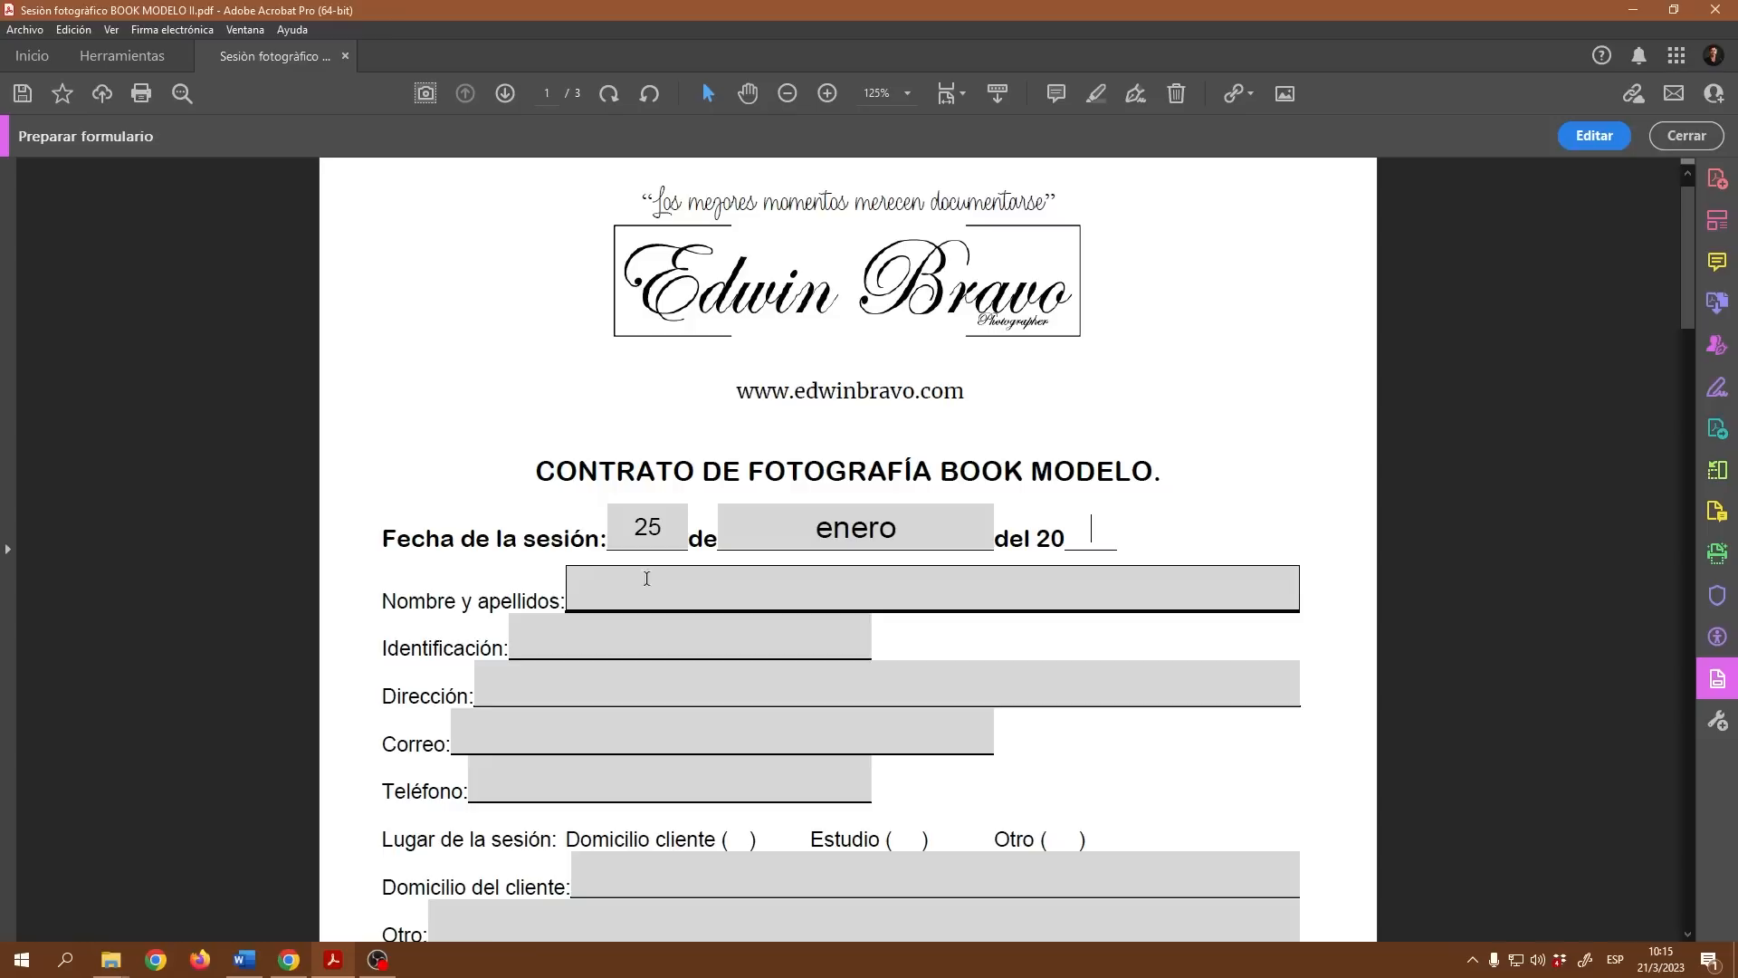
click(675, 525)
key(BackSpace)
key(BackSpace)
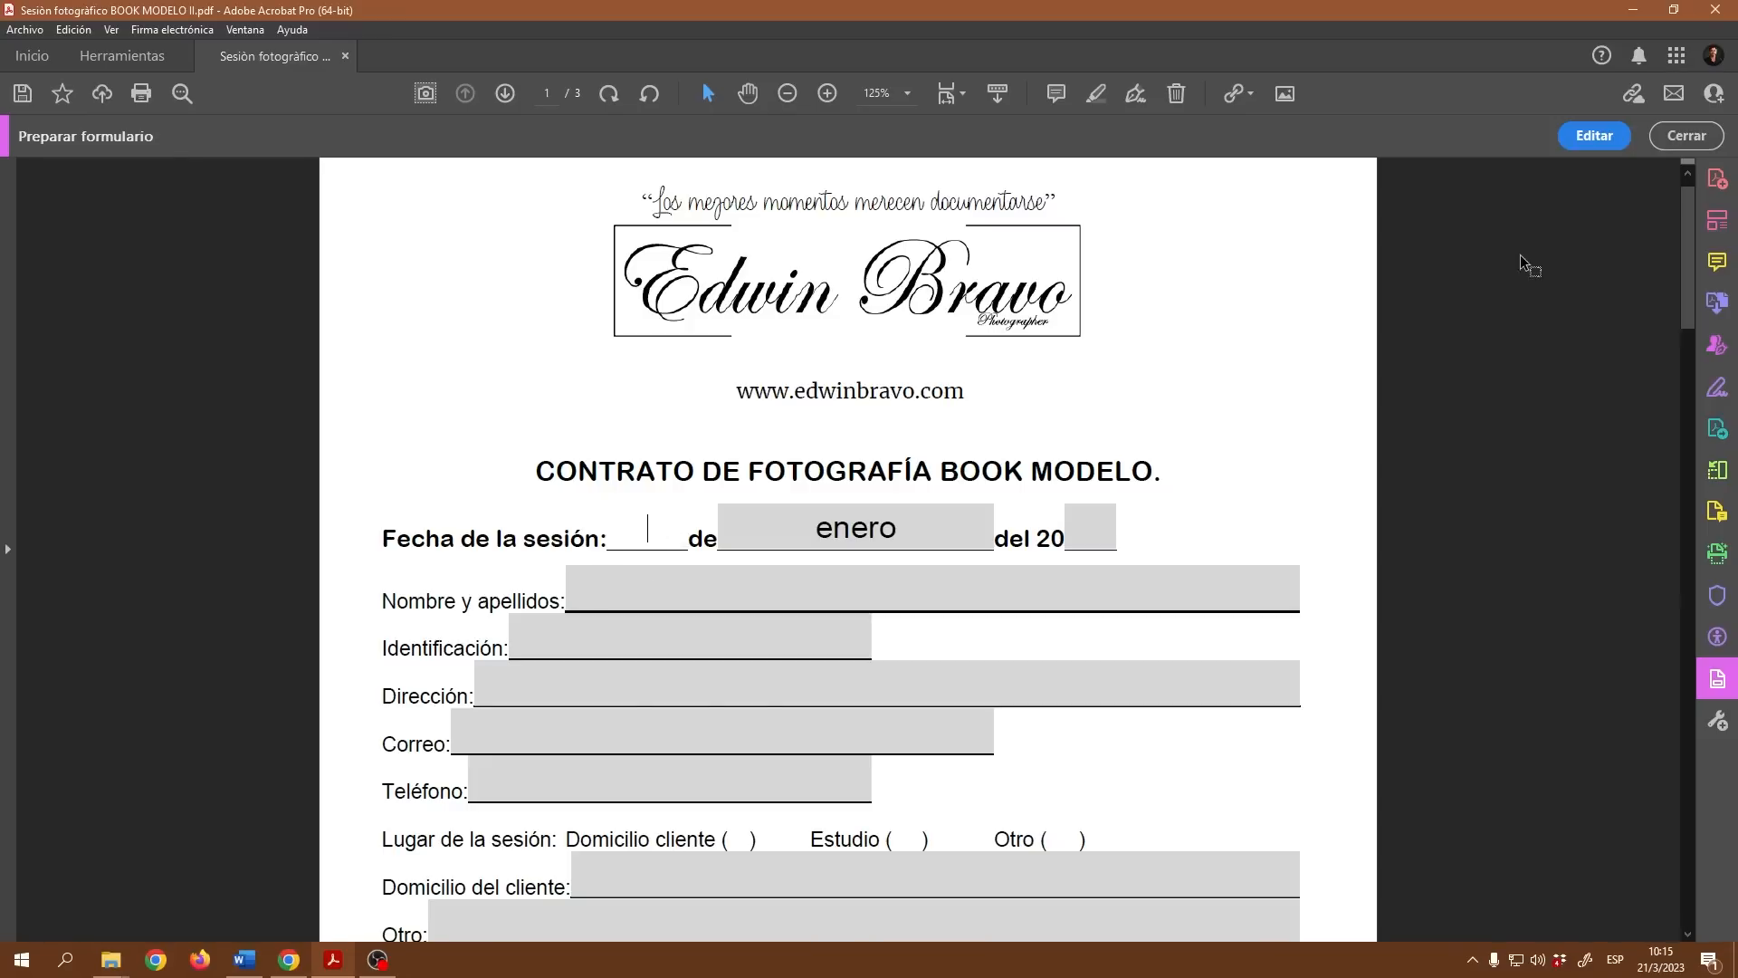
click(1594, 137)
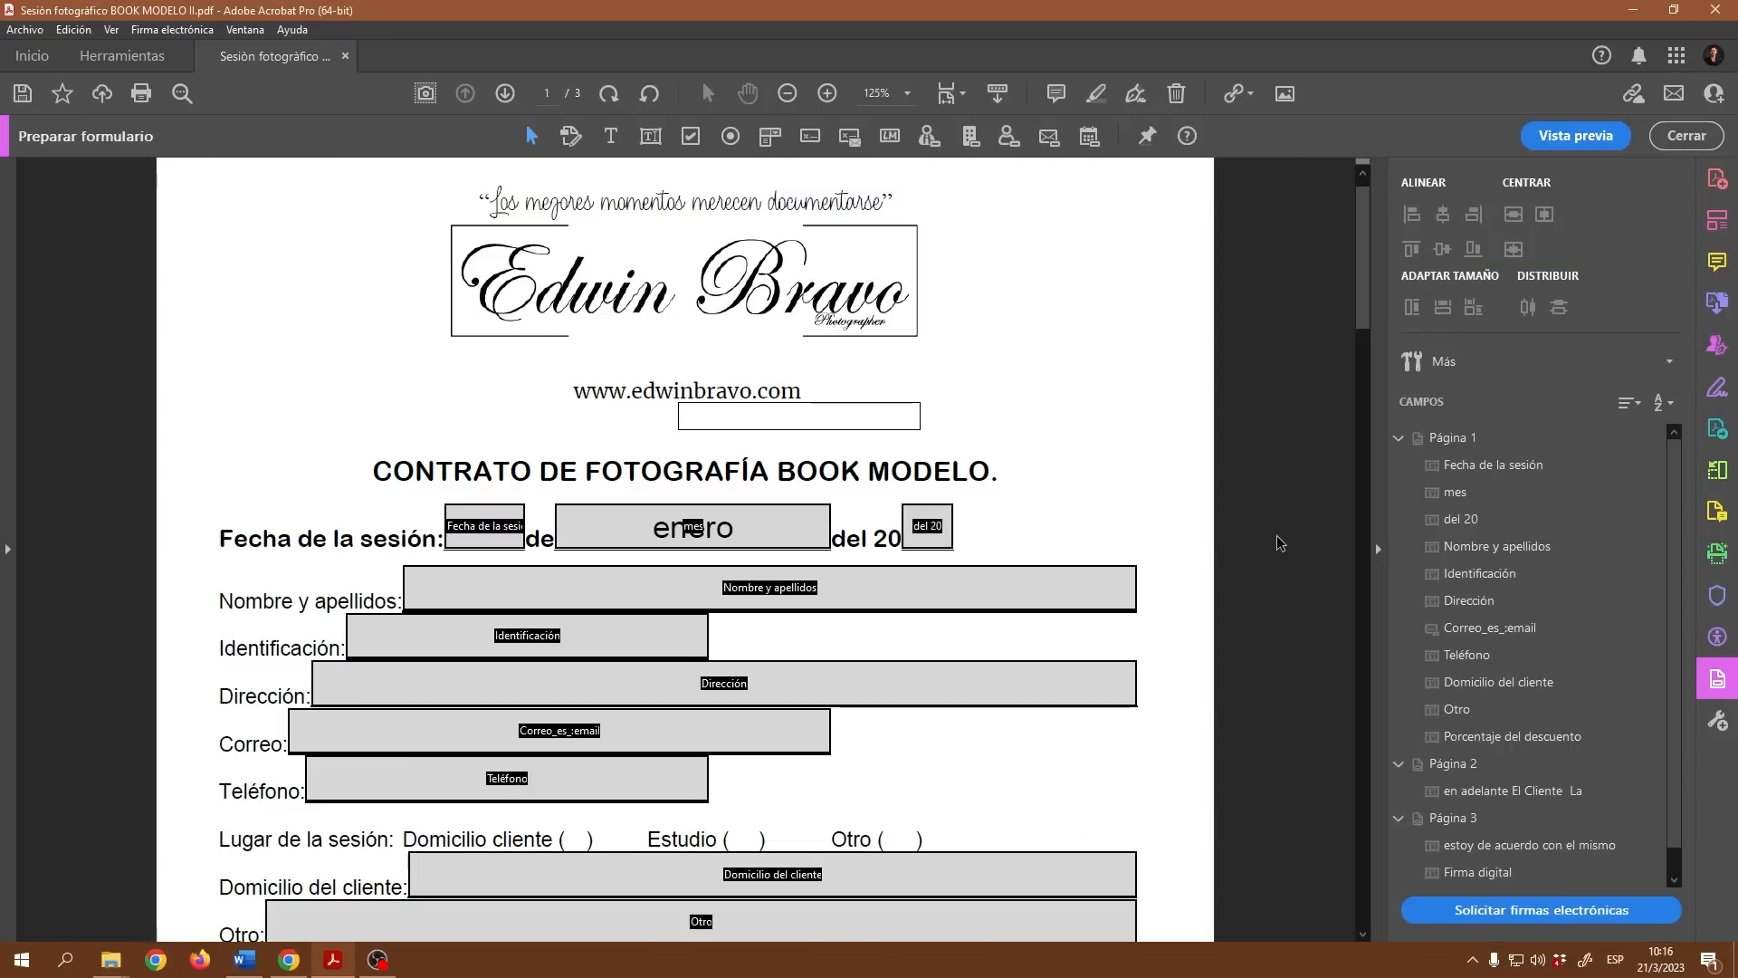